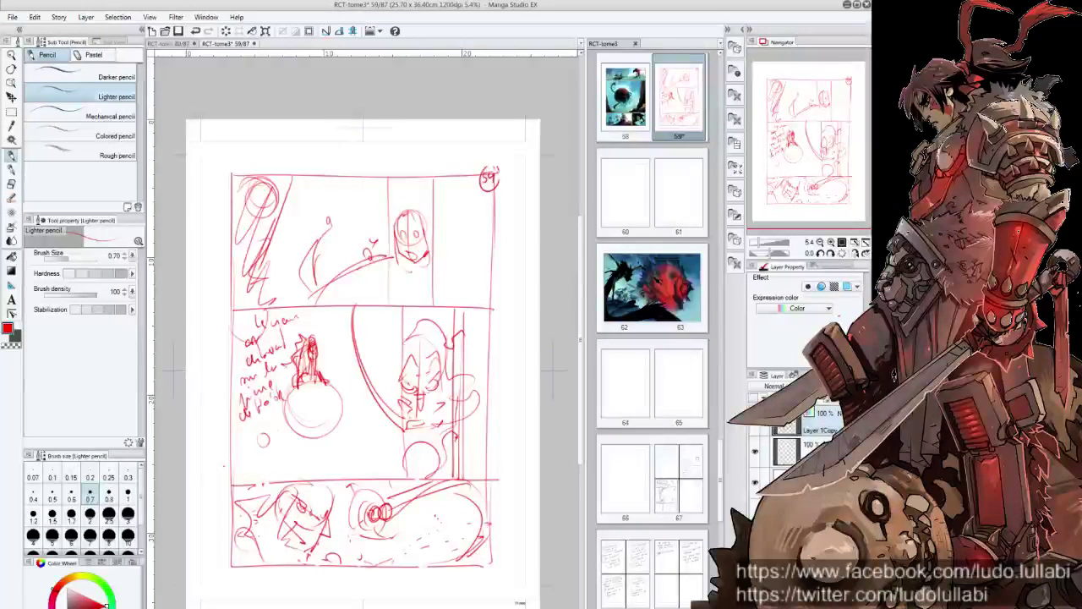
Scroll the canvas to frame page 59's red rough layout.
scroll(580, 285, "down", 1)
scroll(580, 285, "up", 1)
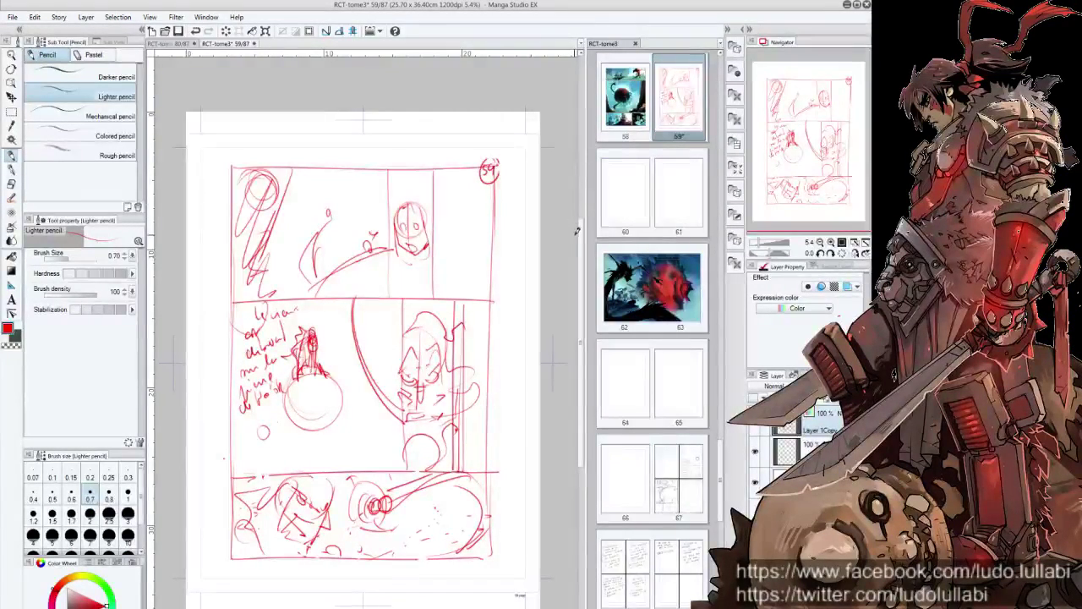
scroll(578, 237, "up", 1)
Marquee-select the left part of the top row and slide that sketch to the right.
key("m")
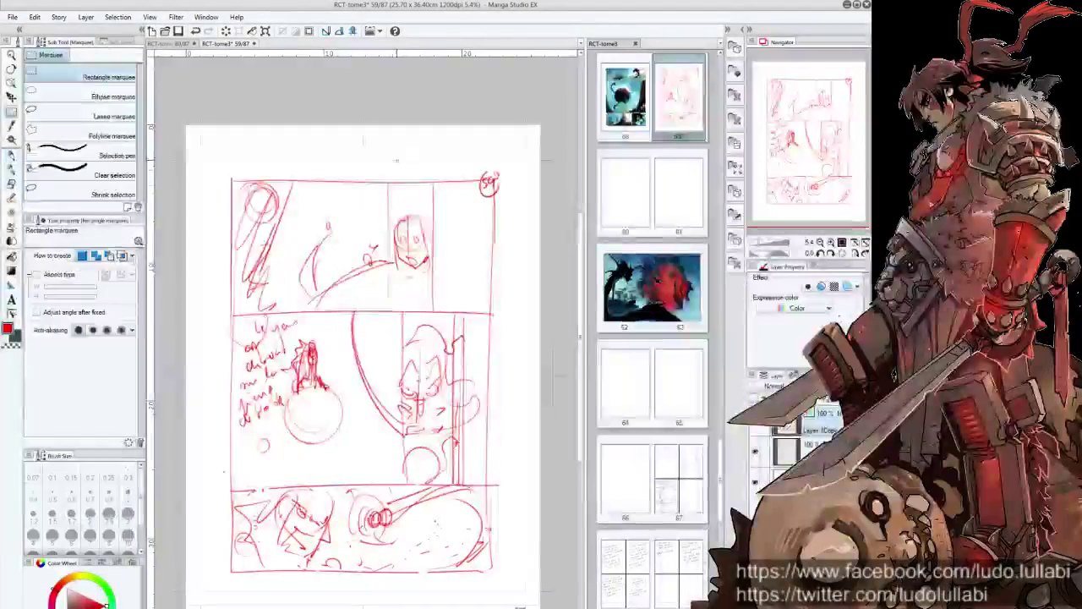
left_click_drag(387, 180, 433, 310)
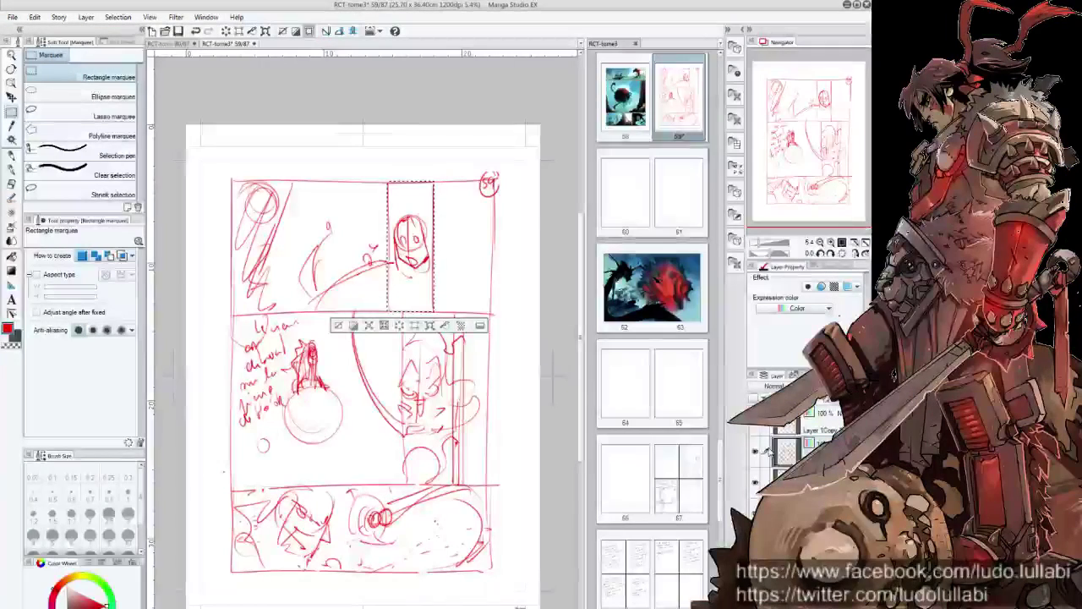
key("ctrl+d")
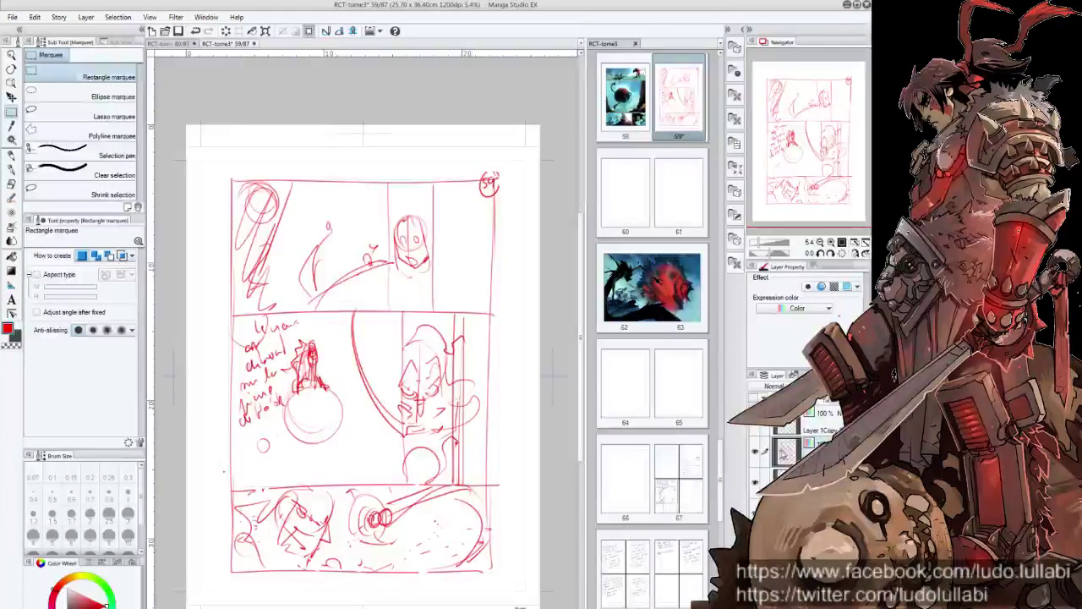
left_click_drag(229, 179, 388, 313)
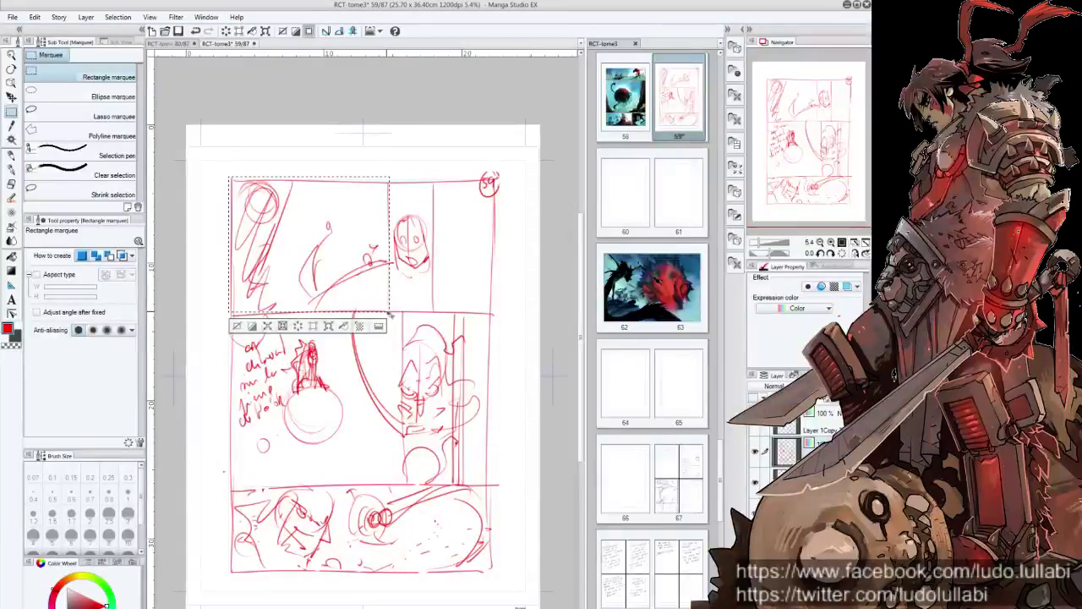
key("ctrl+t")
mouse_move(350, 241)
left_mouse_down()
mouse_move(466, 239)
mouse_move(456, 238)
left_mouse_up()
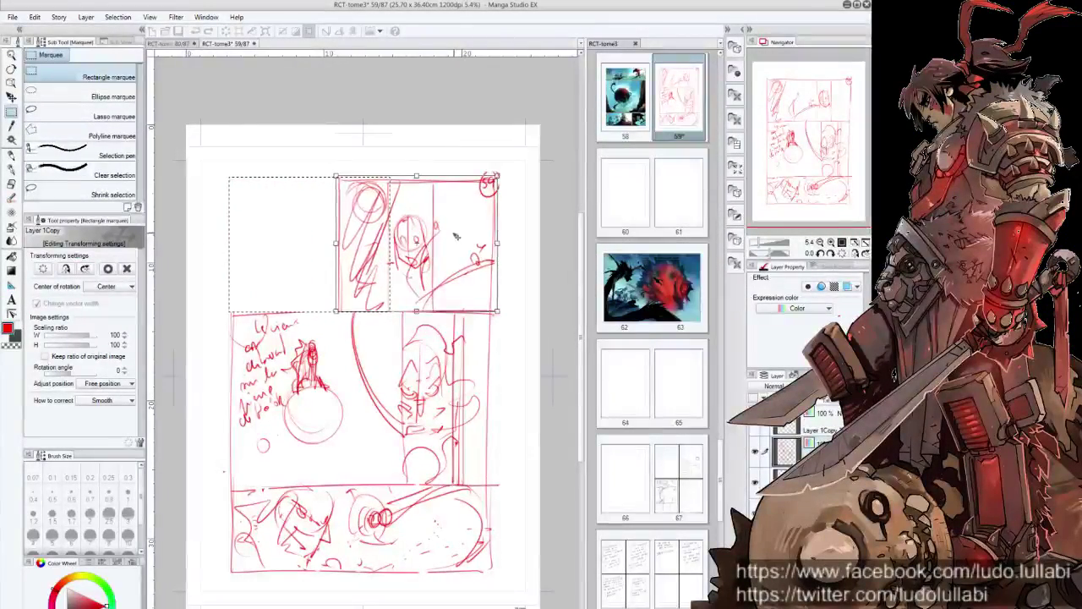
key("Return")
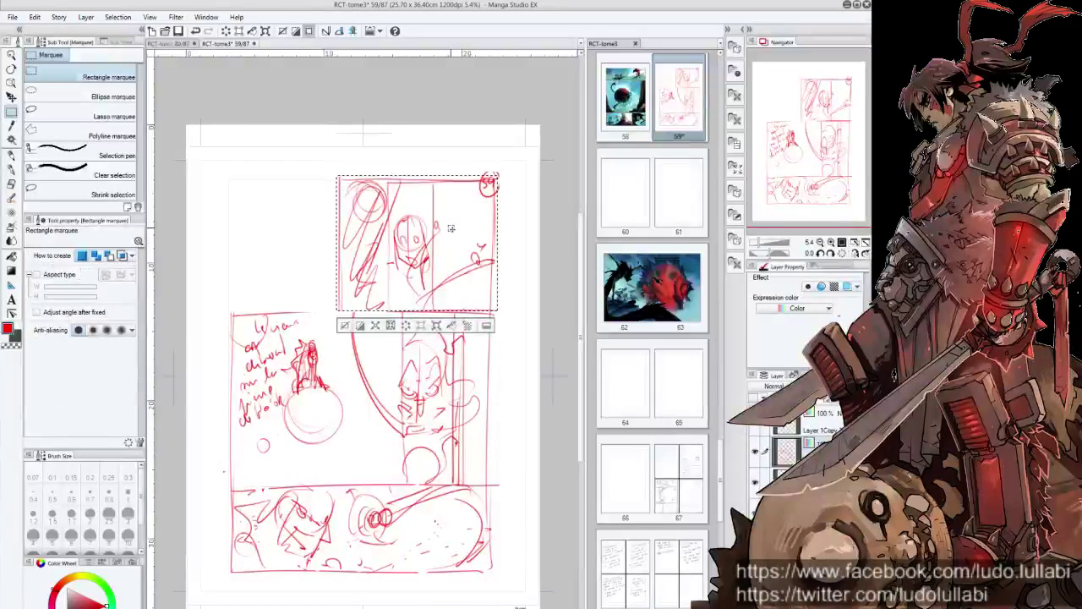
key("ctrl+d")
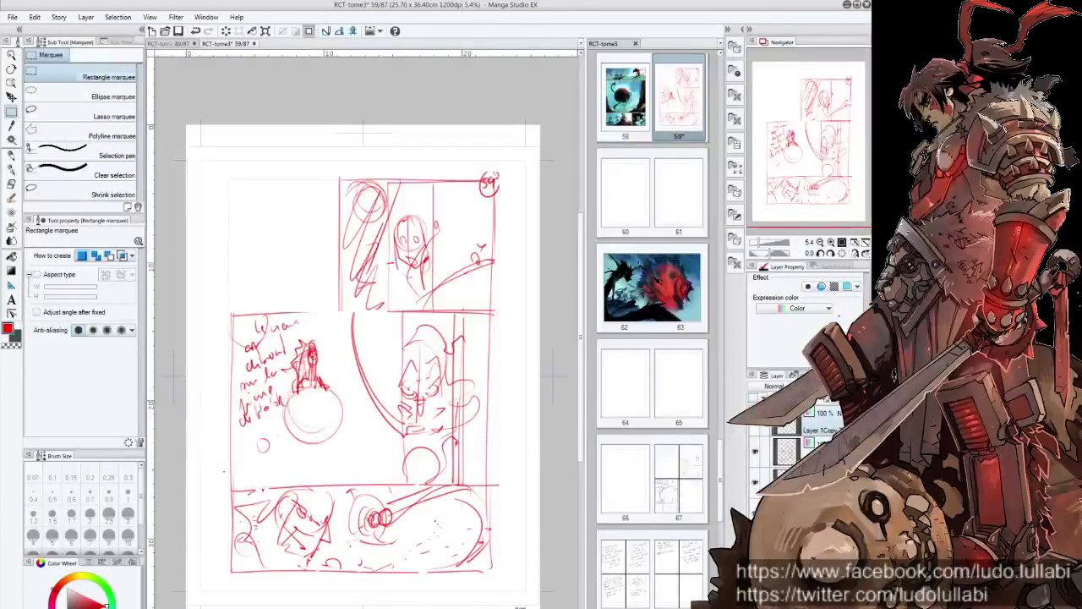
Place the skull-faced figure into the narrow left slot of the top row.
key("ctrl+t")
left_click_drag(270, 207, 253, 222)
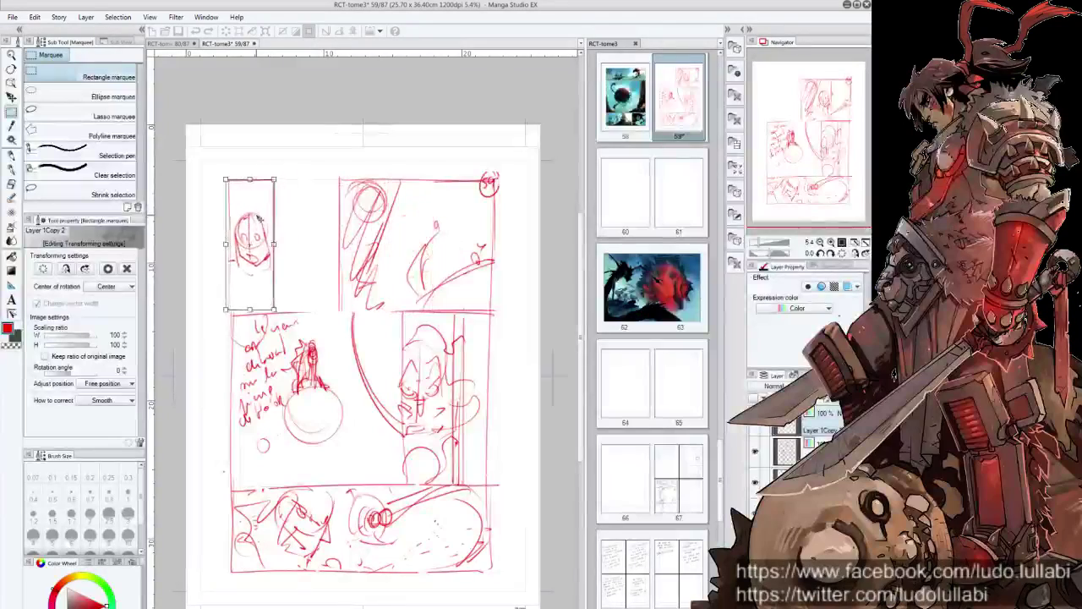
key("Return")
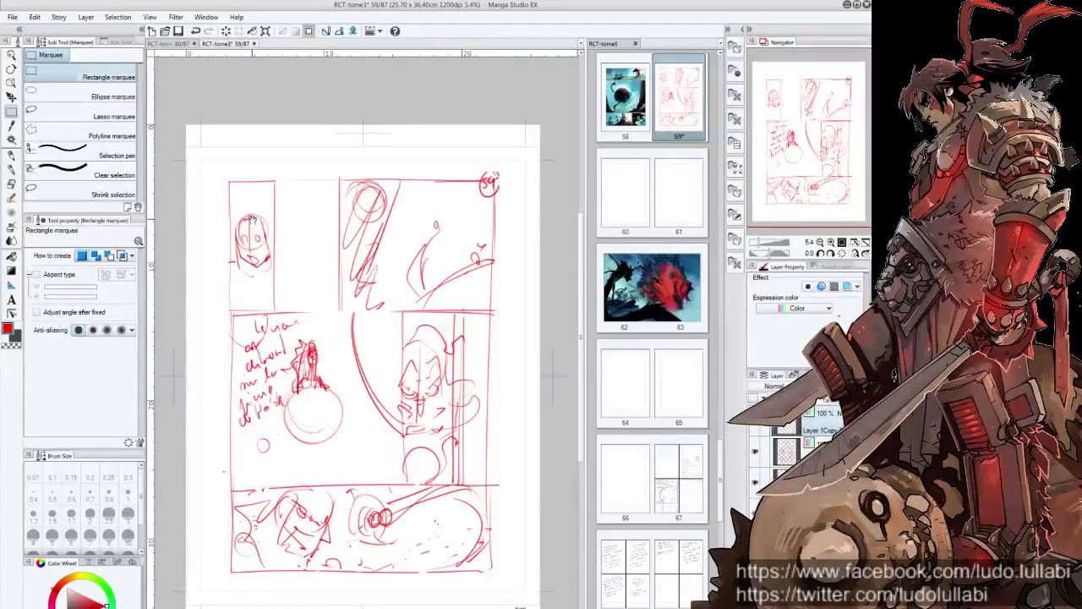
left_click_drag(430, 345, 451, 341)
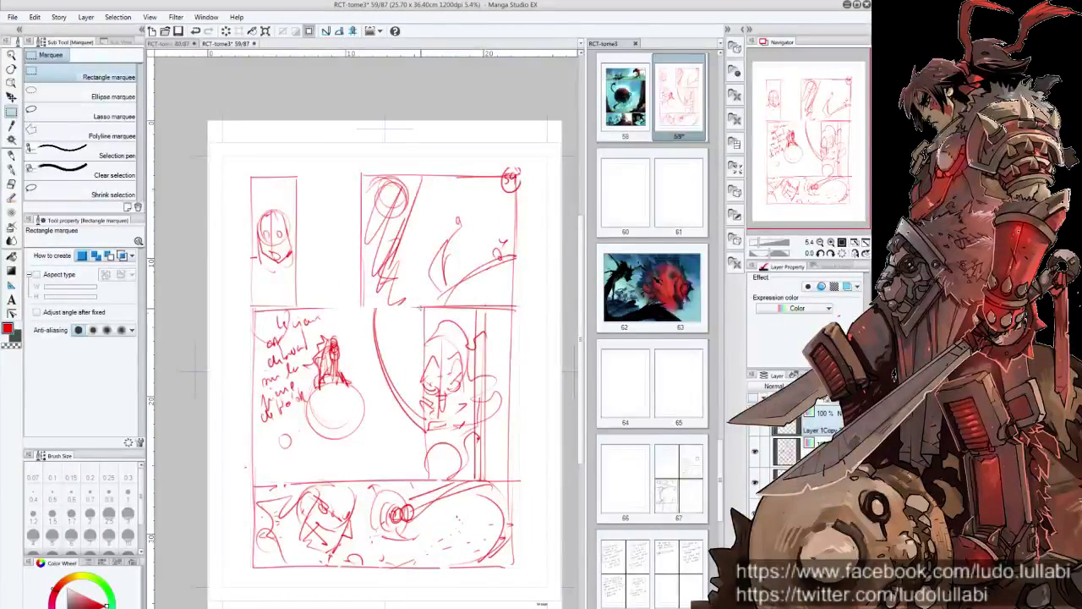
Nudge the middle-right tall face sketch left, then fade the rough layer to 33% opacity.
left_click_drag(420, 309, 485, 480)
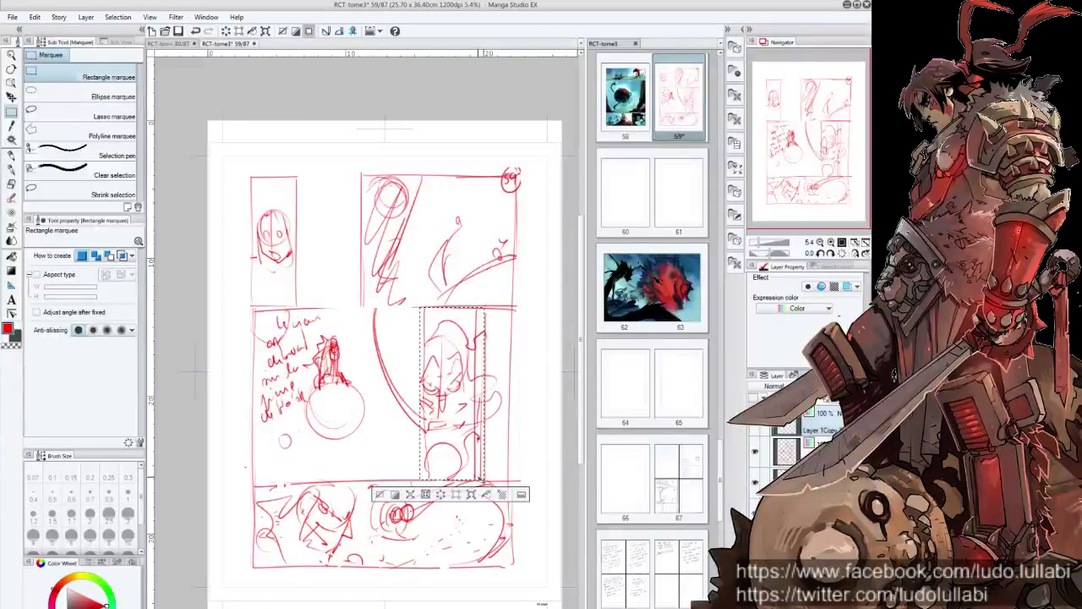
key("ctrl+t")
key("Return")
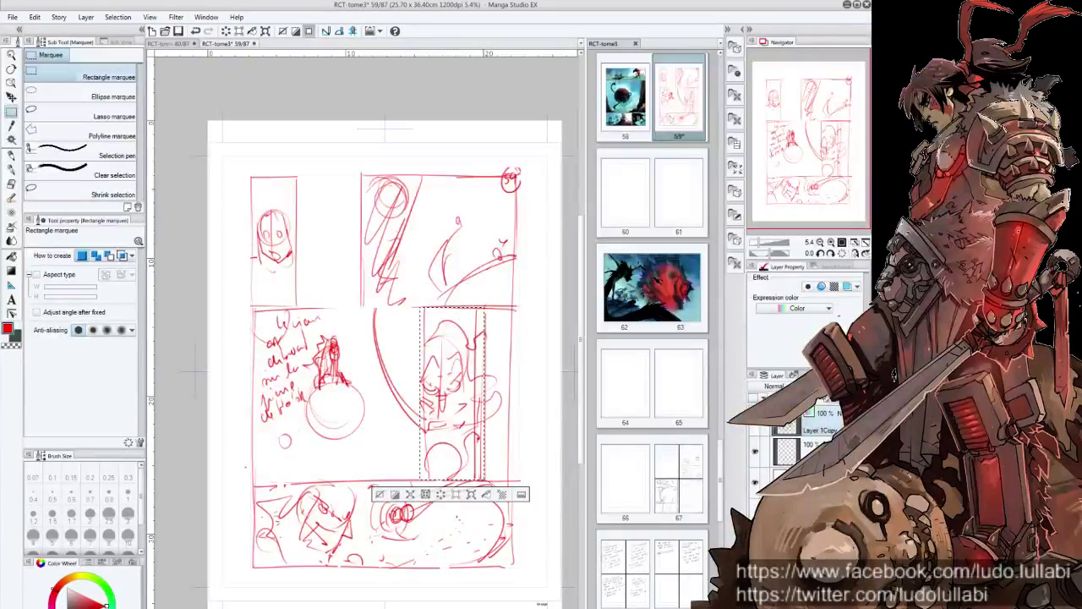
key("ctrl+d")
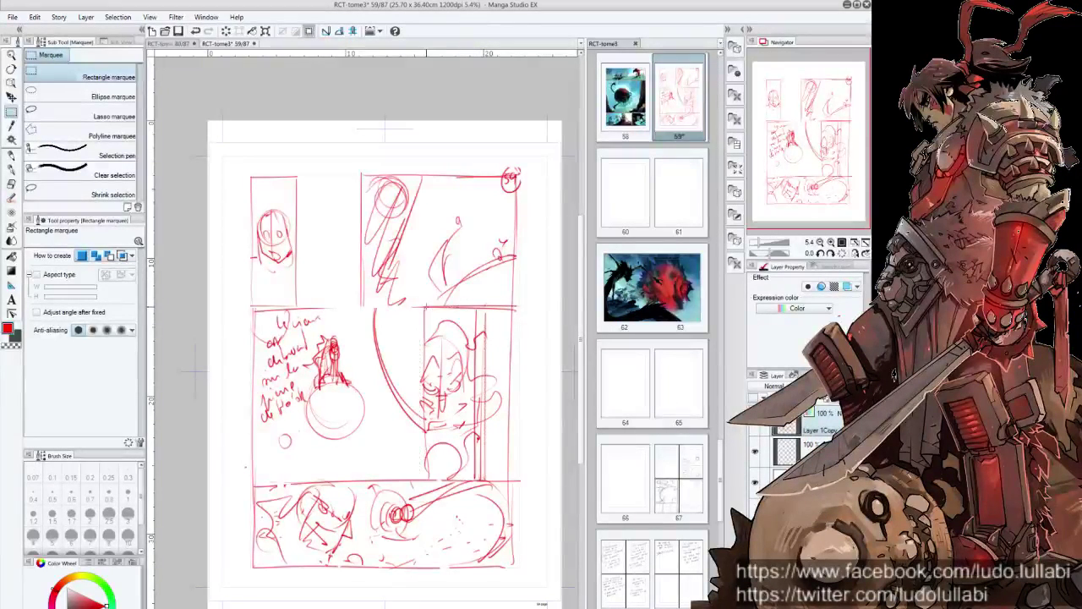
left_click_drag(424, 307, 479, 479)
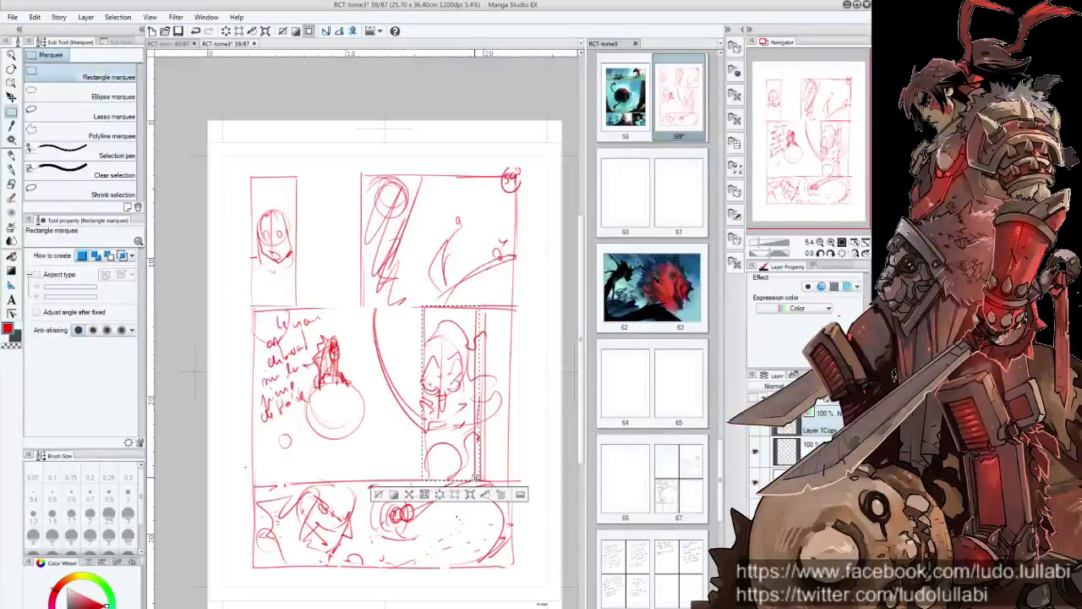
key("ctrl+t")
mouse_move(472, 369)
left_mouse_down()
mouse_move(433, 370)
mouse_move(448, 369)
left_mouse_up()
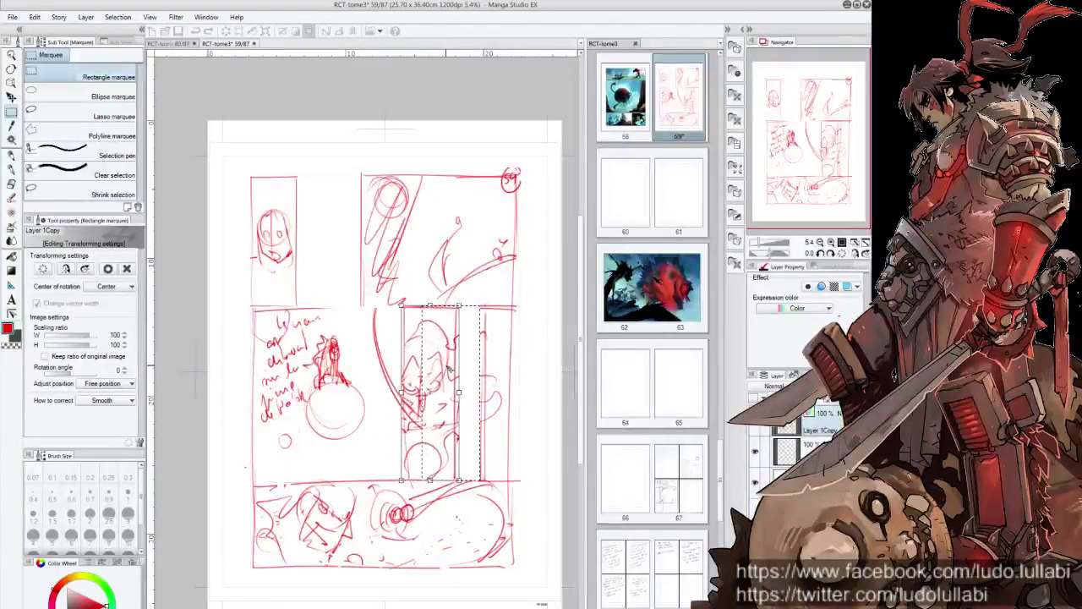
key("Return")
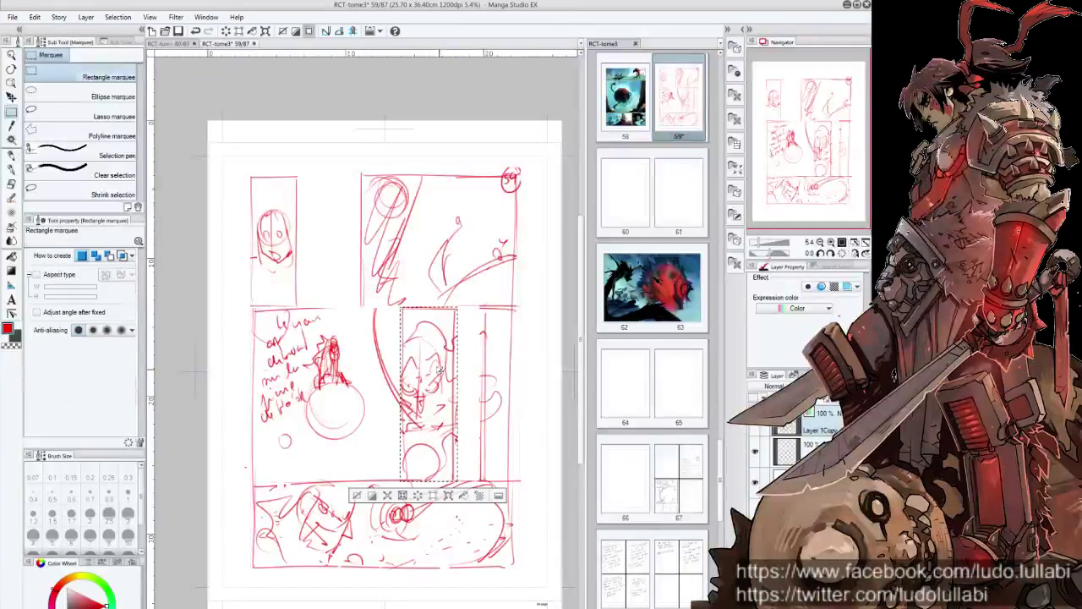
key("ctrl+d")
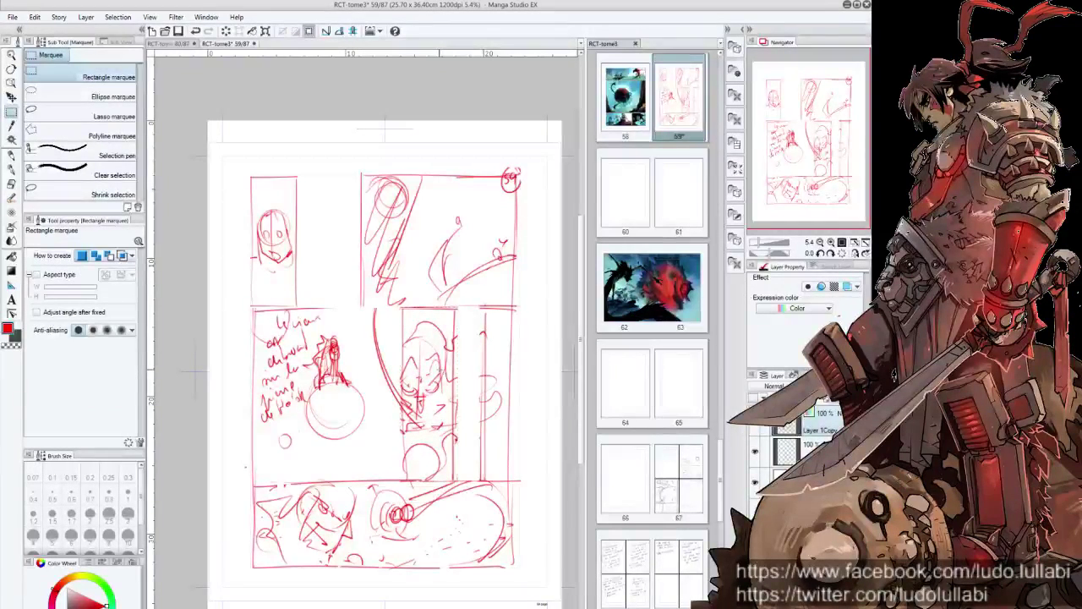
left_click_drag(854, 385, 811, 385)
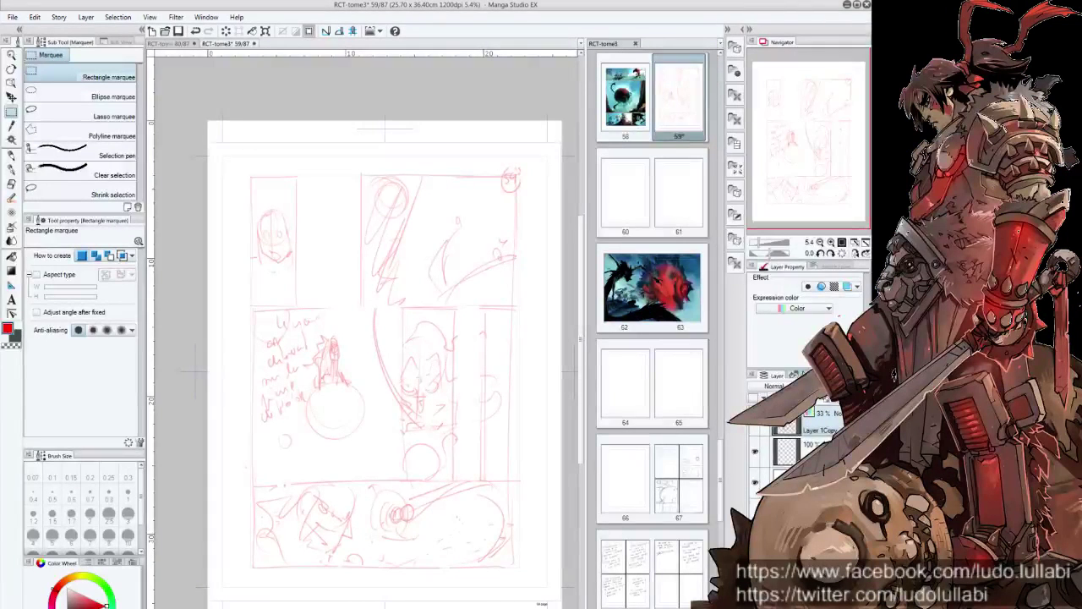
Add a Frame Border folder, Frame 1, with 0.70 mm lines around the page.
left_click(35, 17)
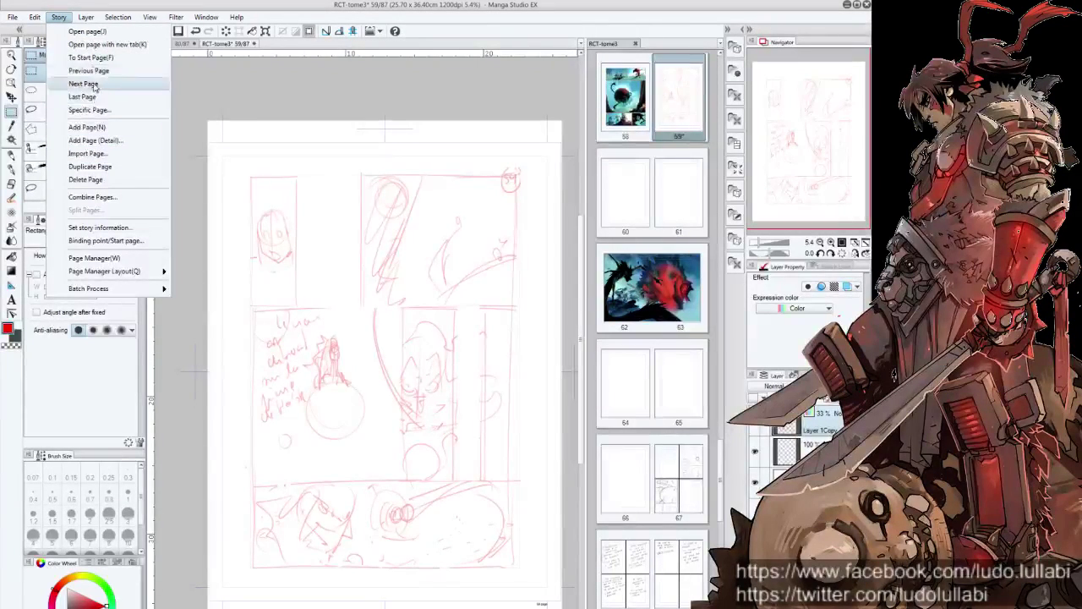
mouse_move(110, 44)
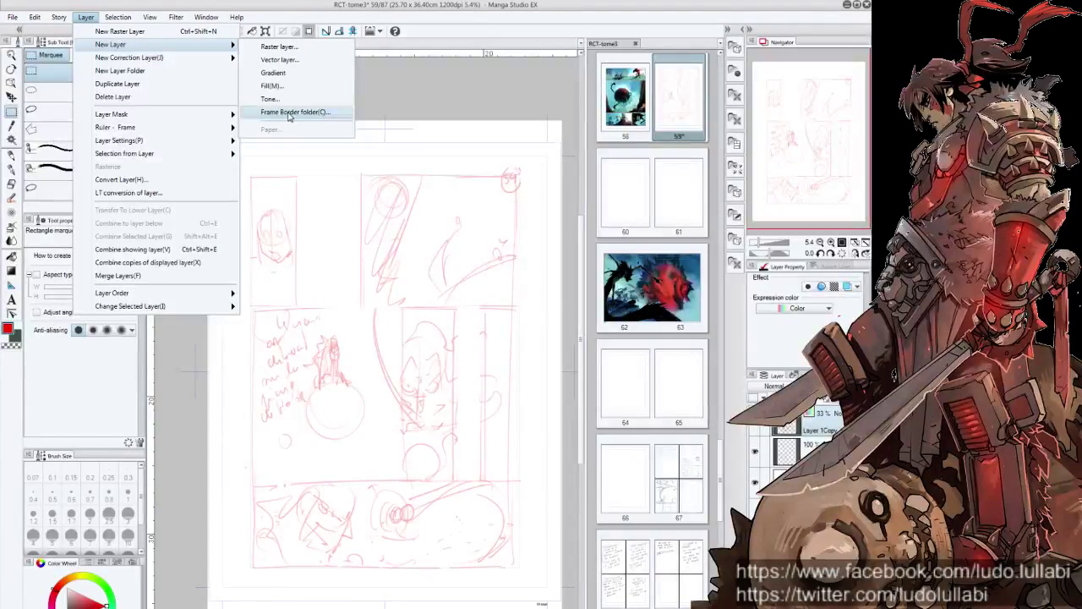
left_click(290, 114)
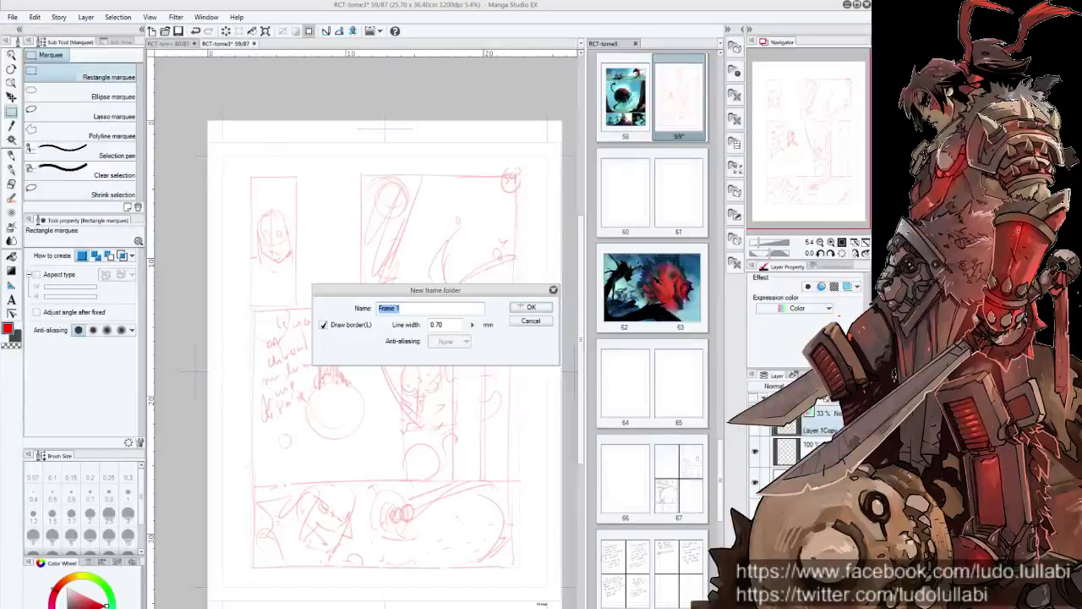
left_click(521, 306)
left_click(17, 279)
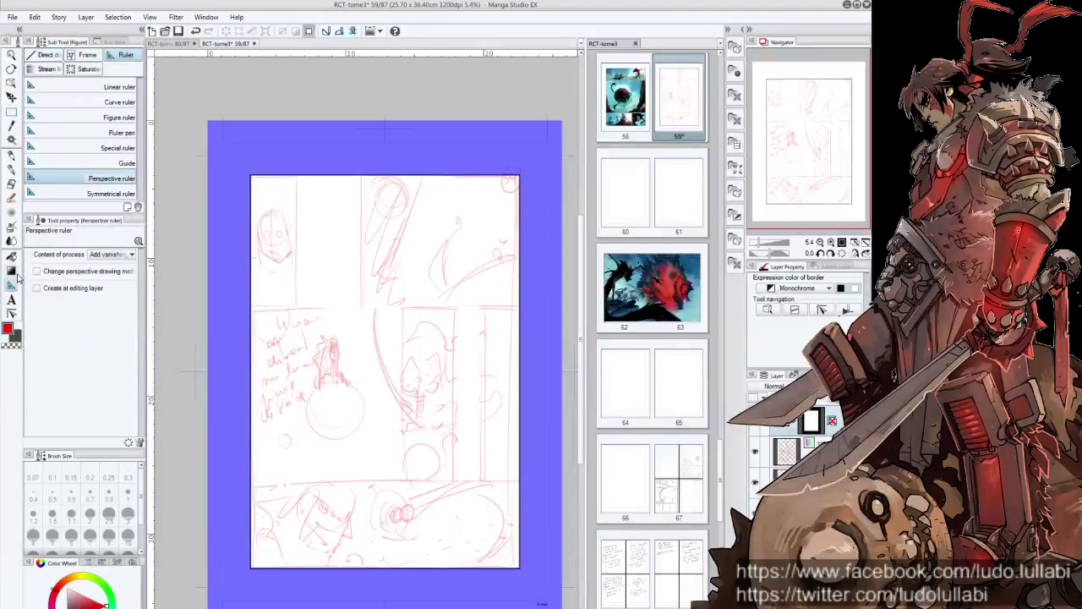
Remove the stray ruler line, then cut the frame into three top, three middle, one bottom panel.
left_click_drag(295, 308, 304, 306)
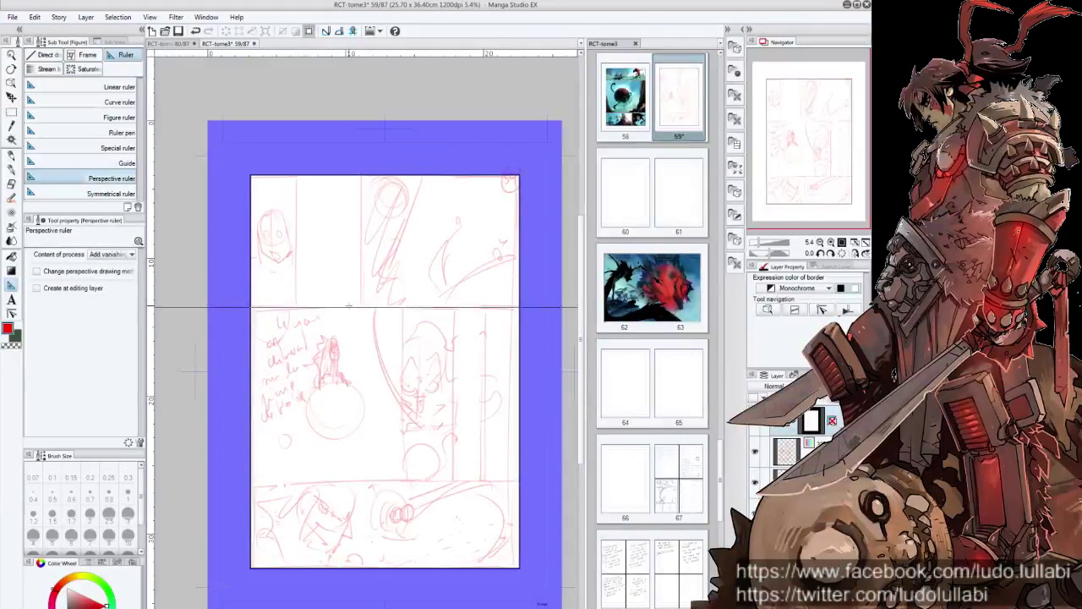
left_click(418, 338)
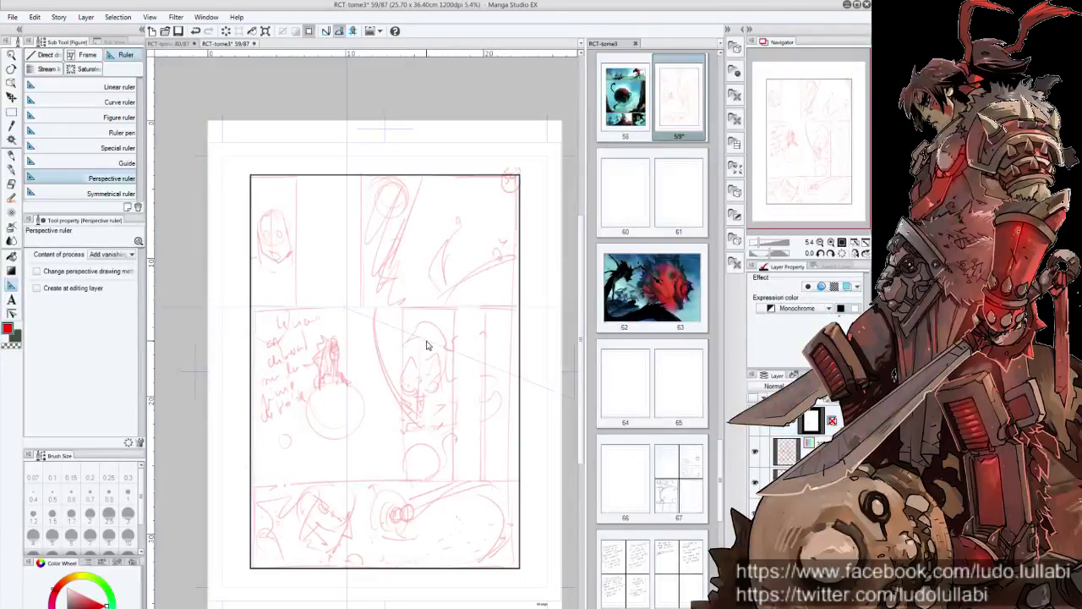
left_click(87, 54)
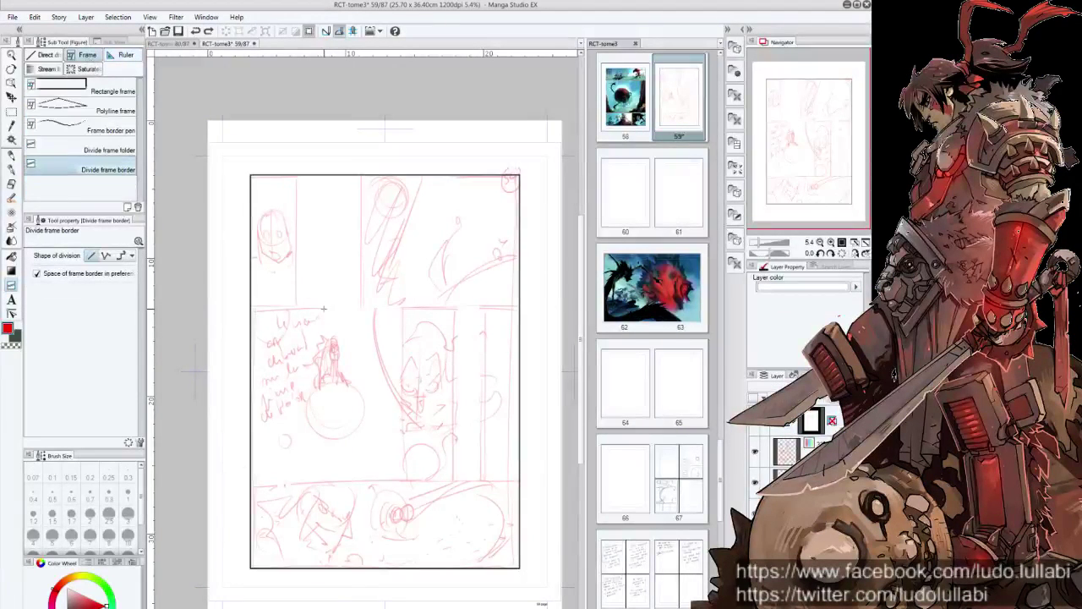
left_click_drag(323, 308, 367, 313)
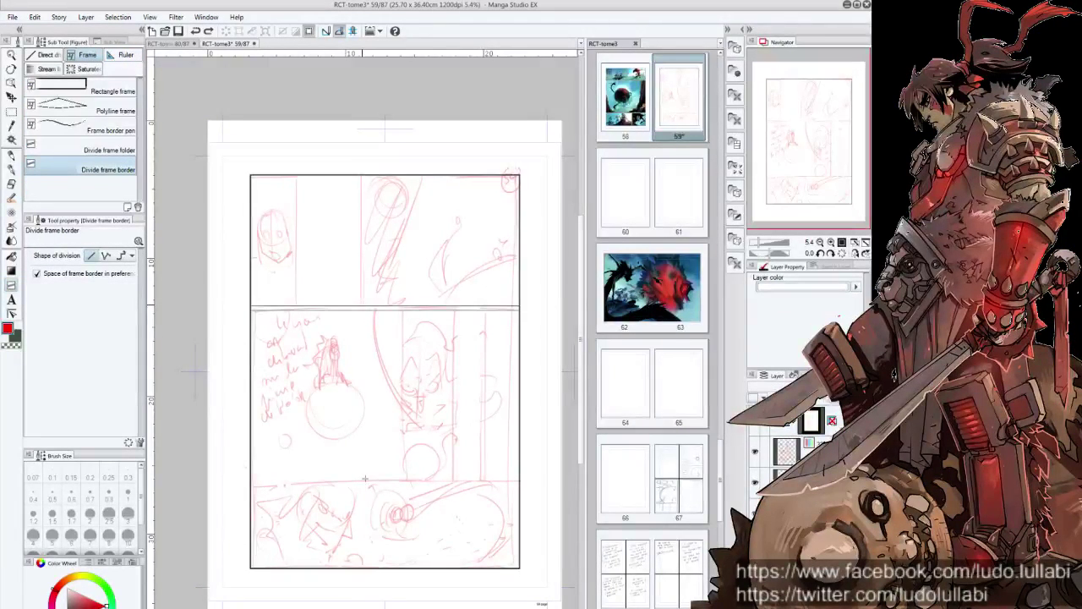
left_click_drag(365, 478, 349, 470)
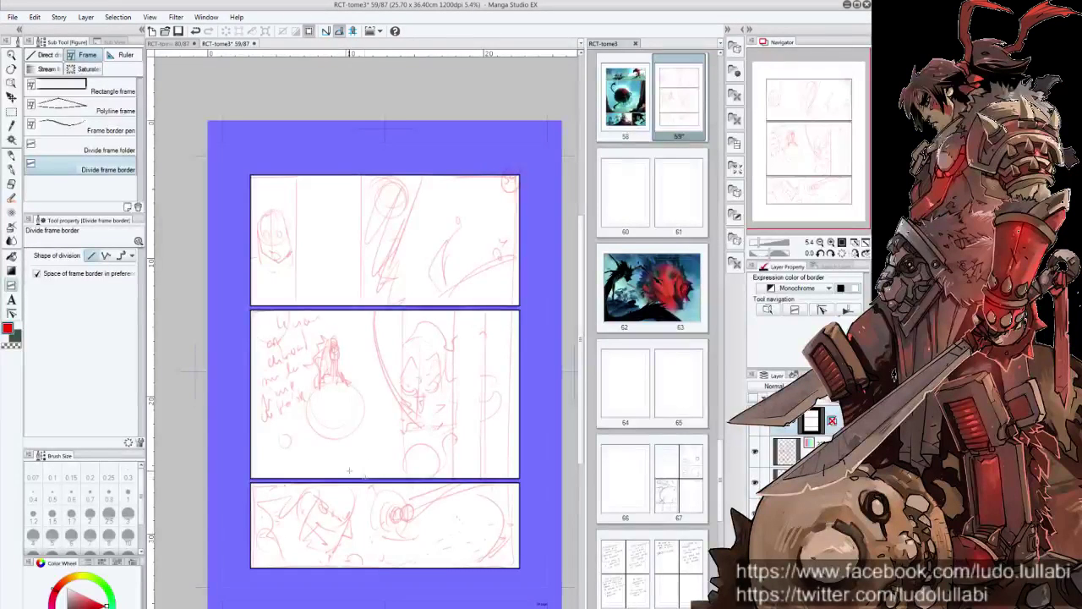
left_click_drag(296, 191, 295, 244)
left_click_drag(362, 207, 357, 250)
left_click_drag(404, 376, 401, 419)
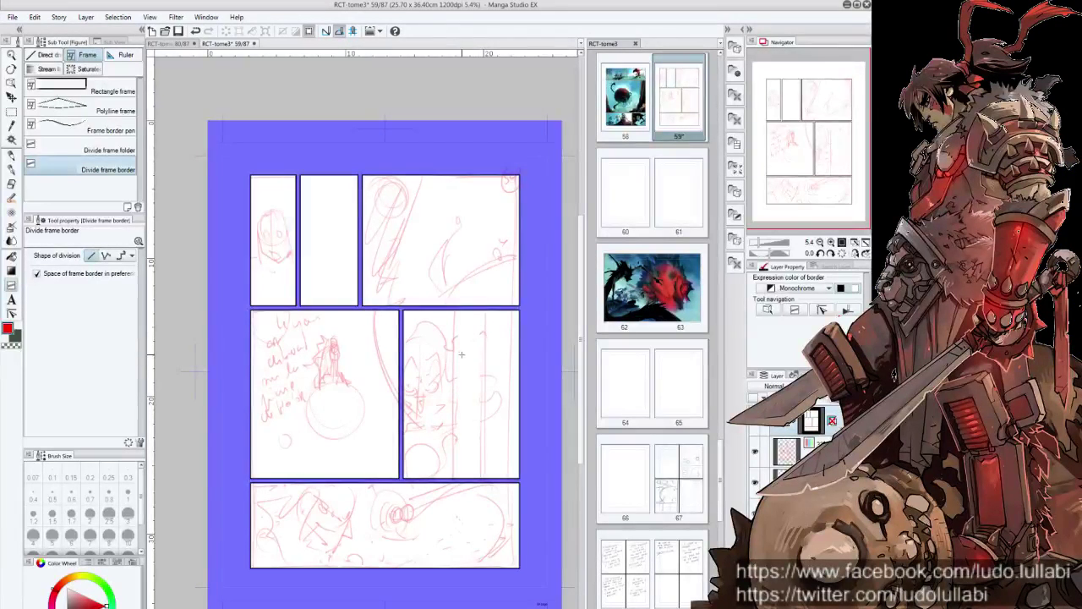
left_click_drag(461, 347, 456, 394)
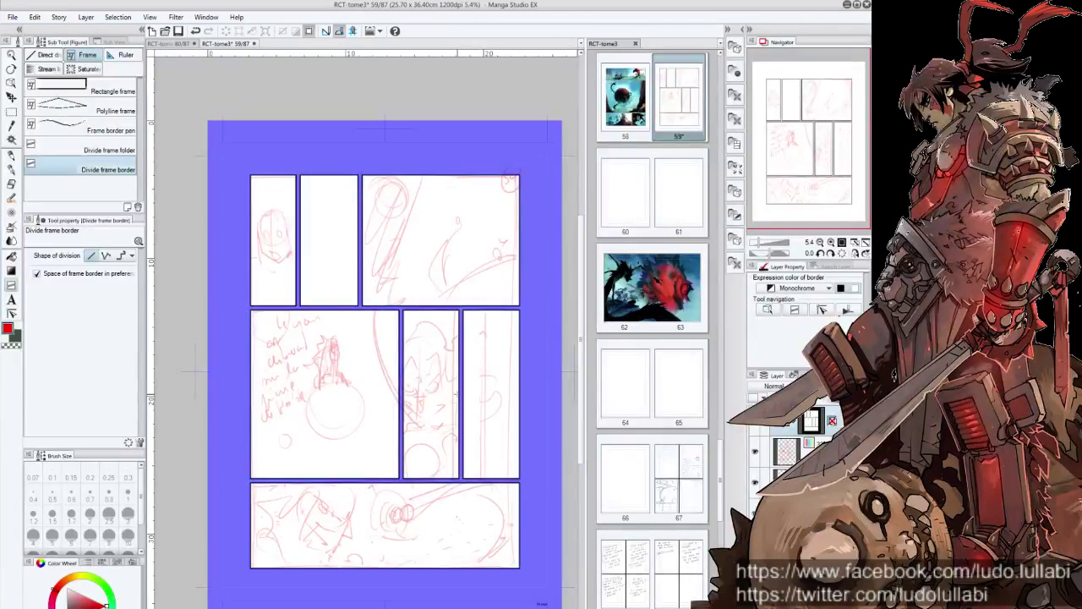
Give the rough layer a single blue layer color and Monochrome expression color.
left_click(816, 436)
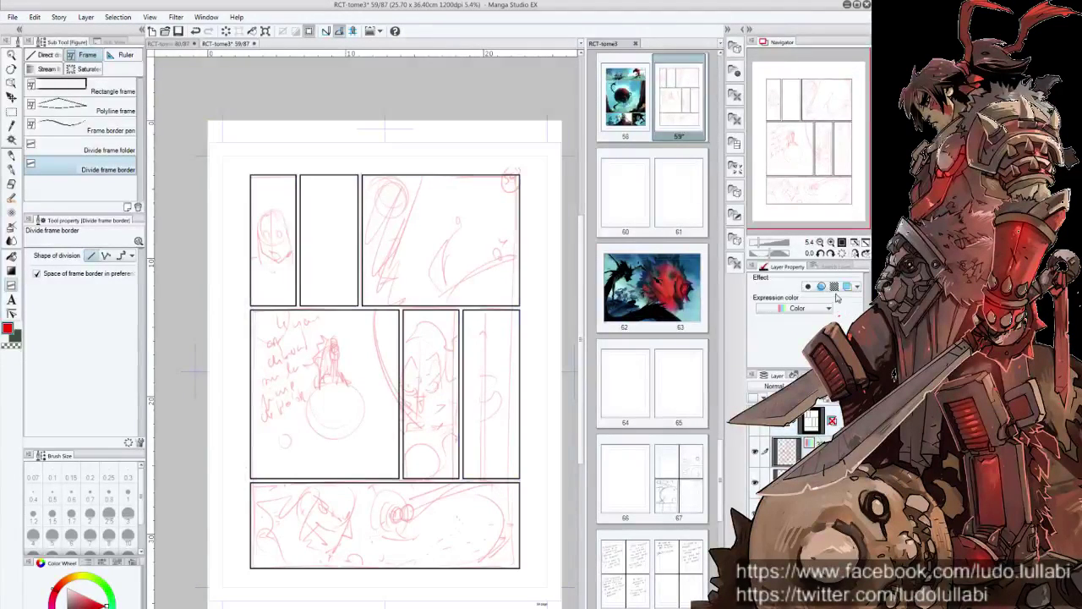
left_click(847, 288)
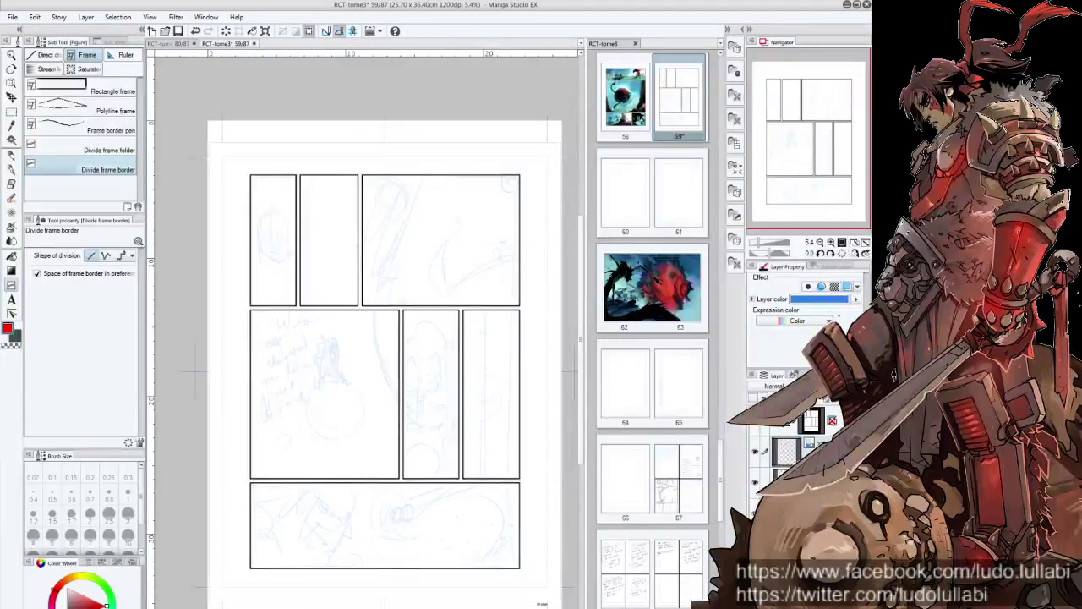
left_click(795, 448)
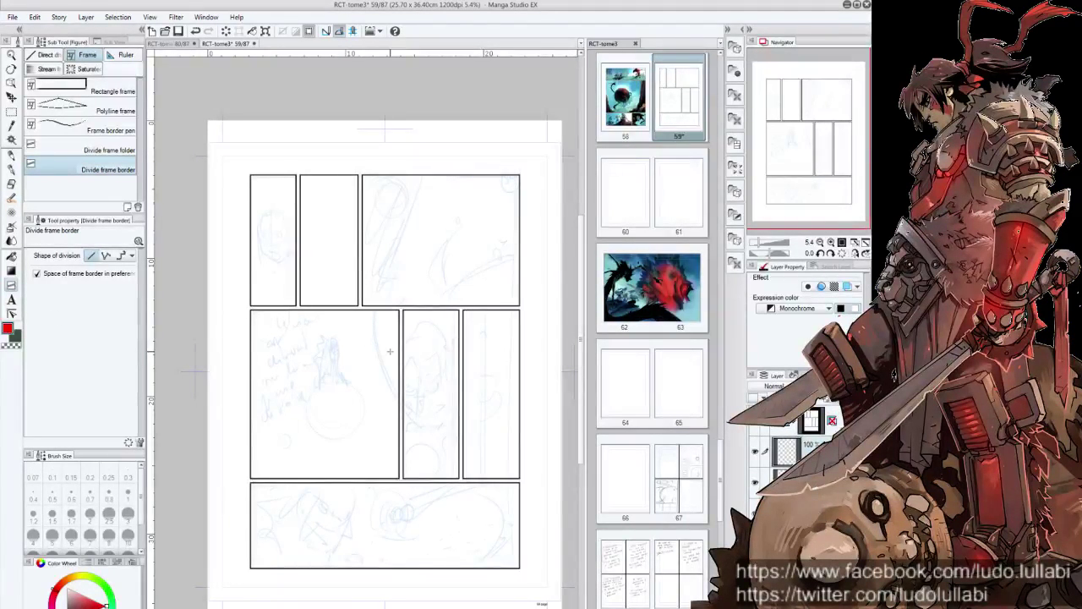
left_click(12, 156)
Use the Colored pencil at size 1.0, zoomed on the top row, with expression color set to Color.
left_click(75, 135)
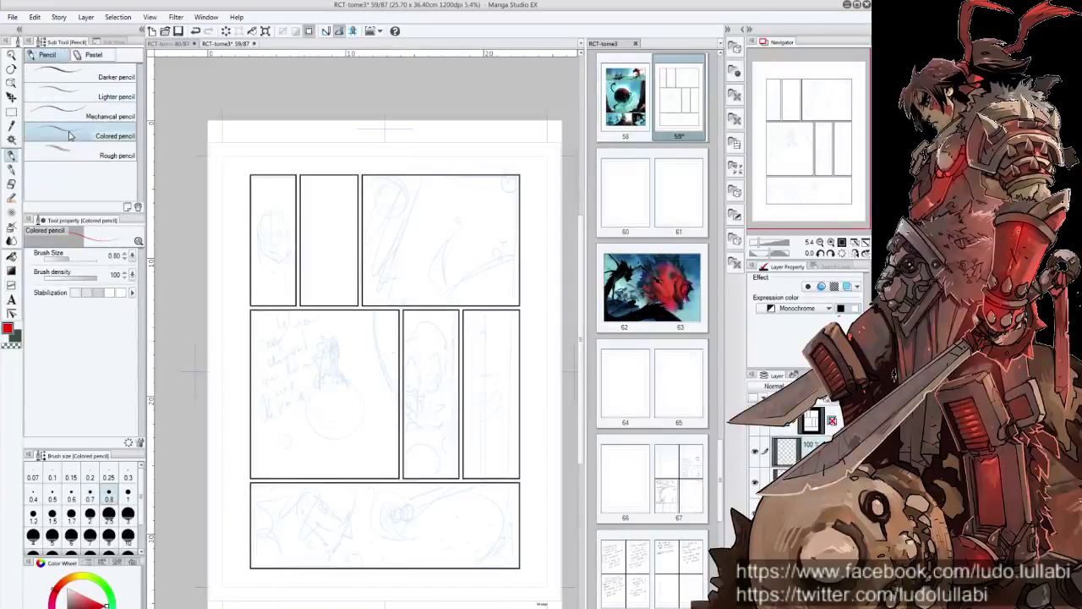
left_click(128, 495)
left_click_drag(373, 292, 417, 363)
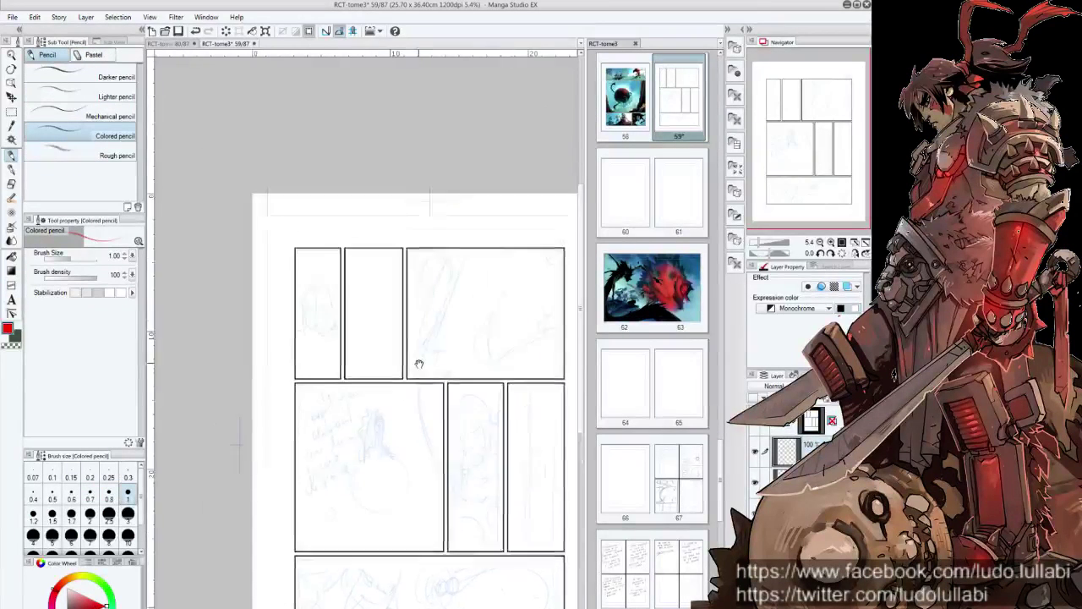
scroll(406, 358, "up", 1)
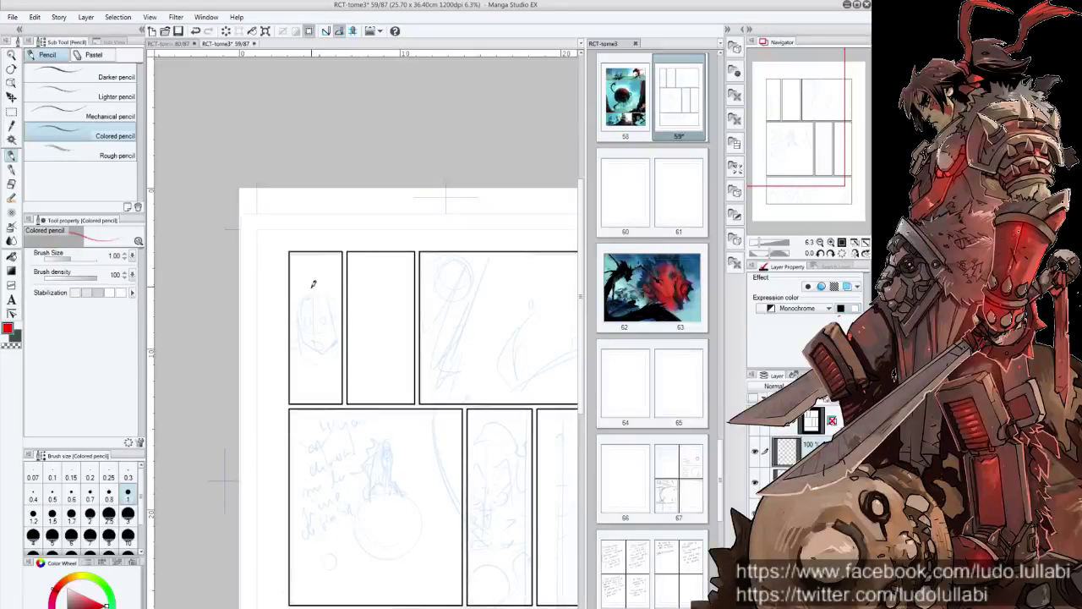
left_click_drag(328, 298, 337, 340)
key("ctrl+z")
left_click(816, 309)
left_click(774, 321)
Sketch a red head with a cross guideline in the top-left panel and lasso-select it.
left_click_drag(307, 329, 306, 306)
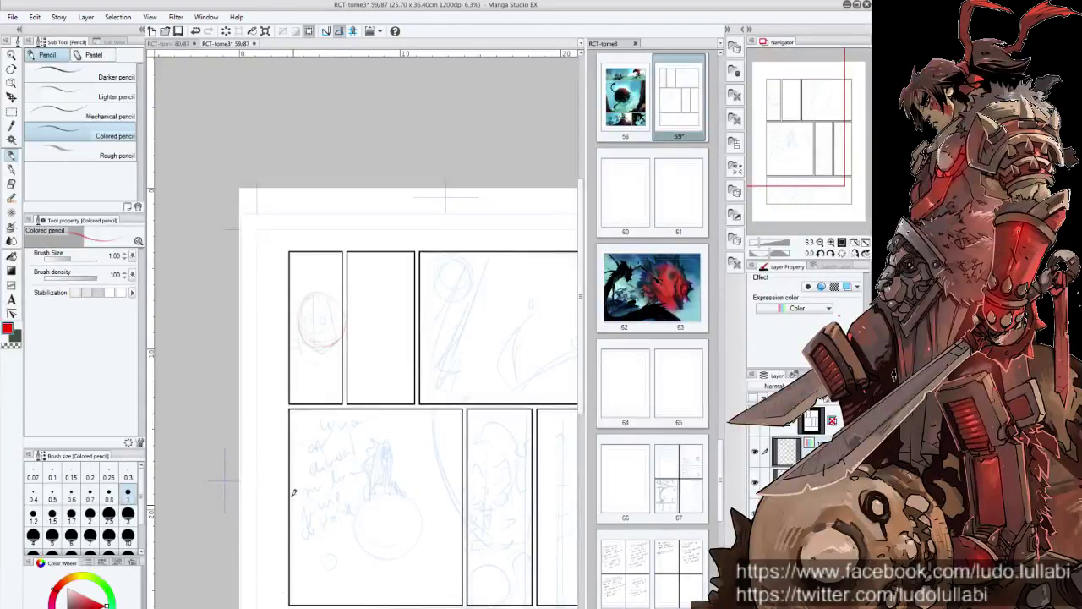
left_click_drag(309, 287, 311, 298)
mouse_move(315, 291)
left_mouse_down()
mouse_move(311, 324)
mouse_move(314, 290)
left_mouse_up()
left_click_drag(306, 340, 318, 358)
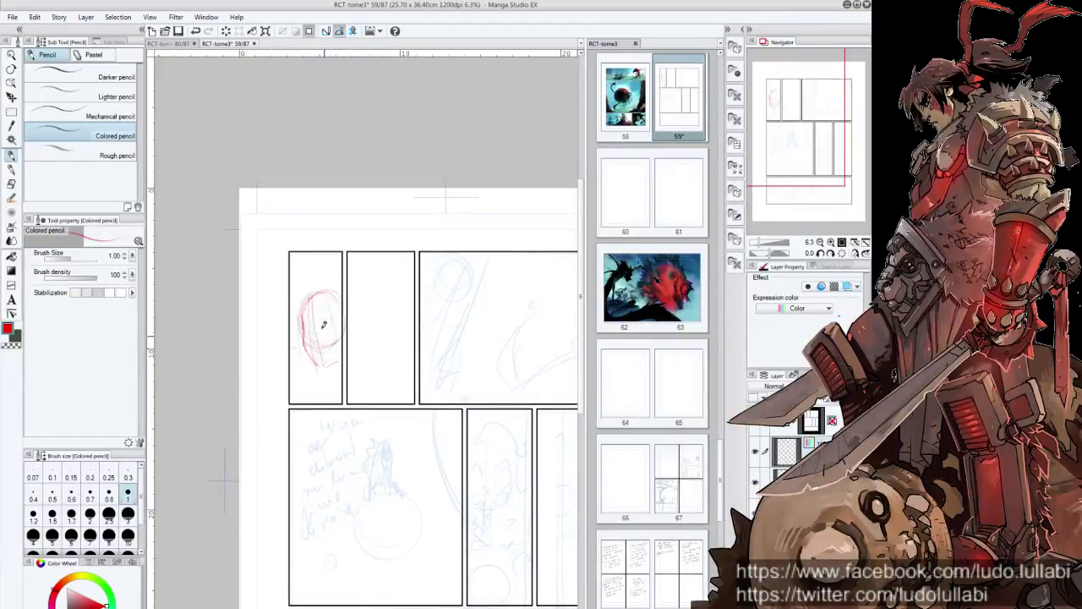
left_click_drag(303, 318, 345, 313)
key("m")
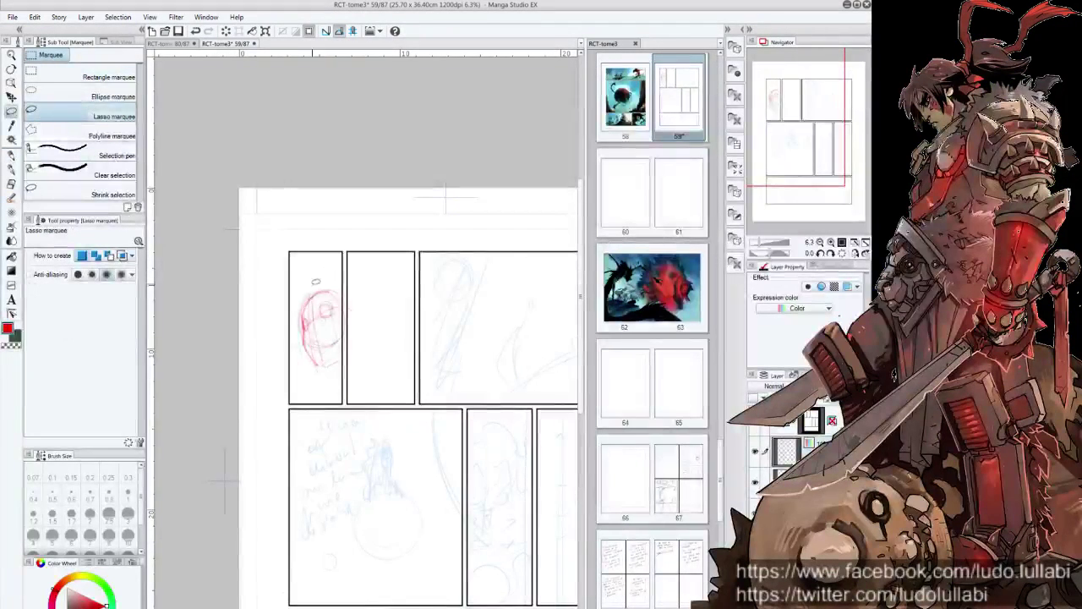
mouse_move(317, 283)
left_mouse_down()
mouse_move(302, 368)
mouse_move(326, 279)
left_mouse_up()
Raise the lassoed red head within the top-left panel and clear the selection.
key("ctrl+t")
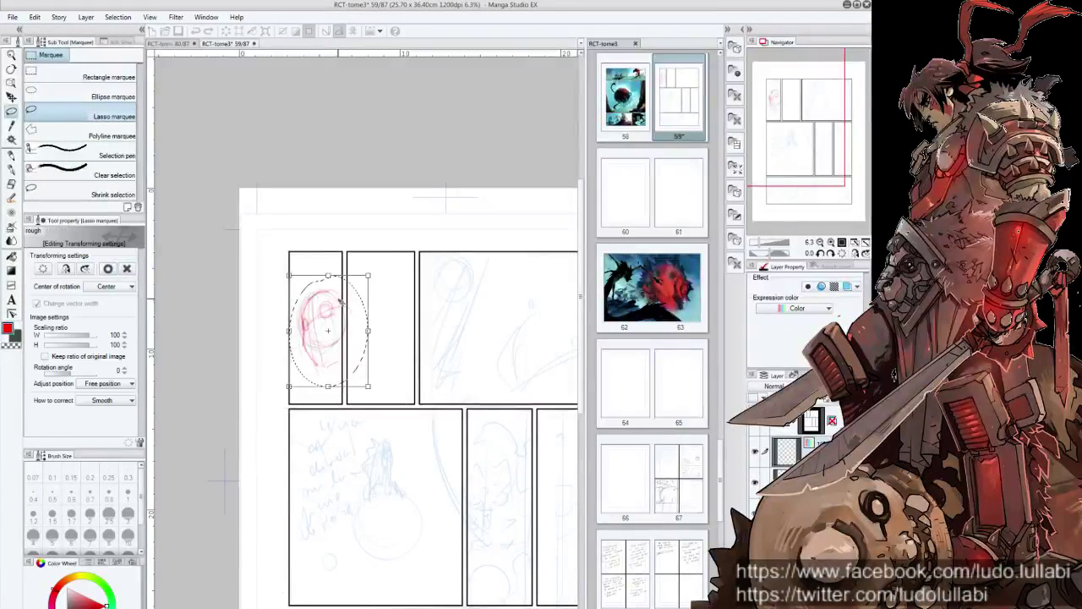
key("Return")
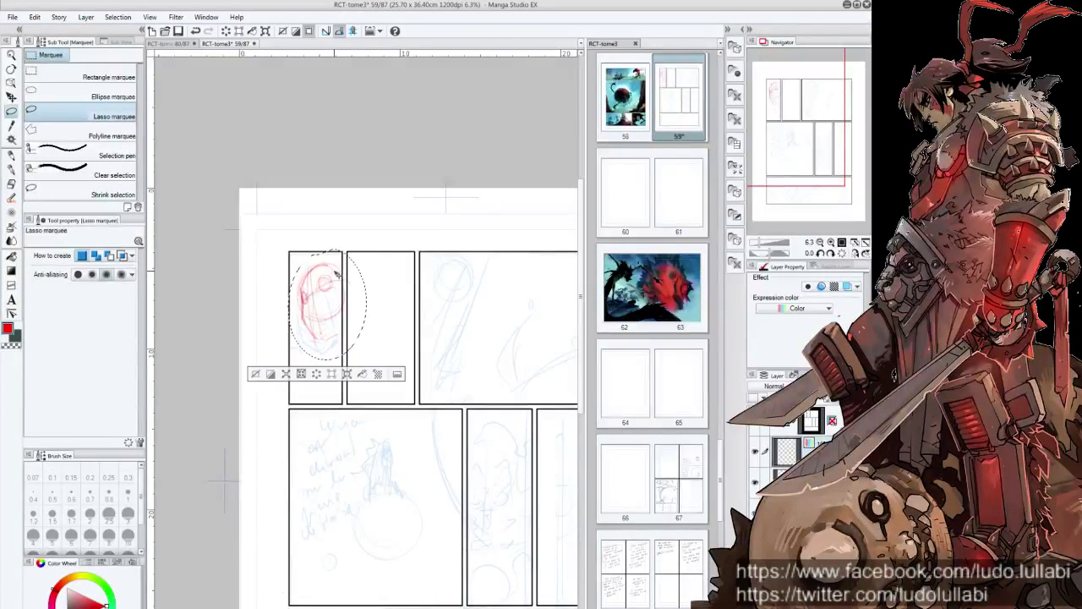
key("ctrl+d")
key("p")
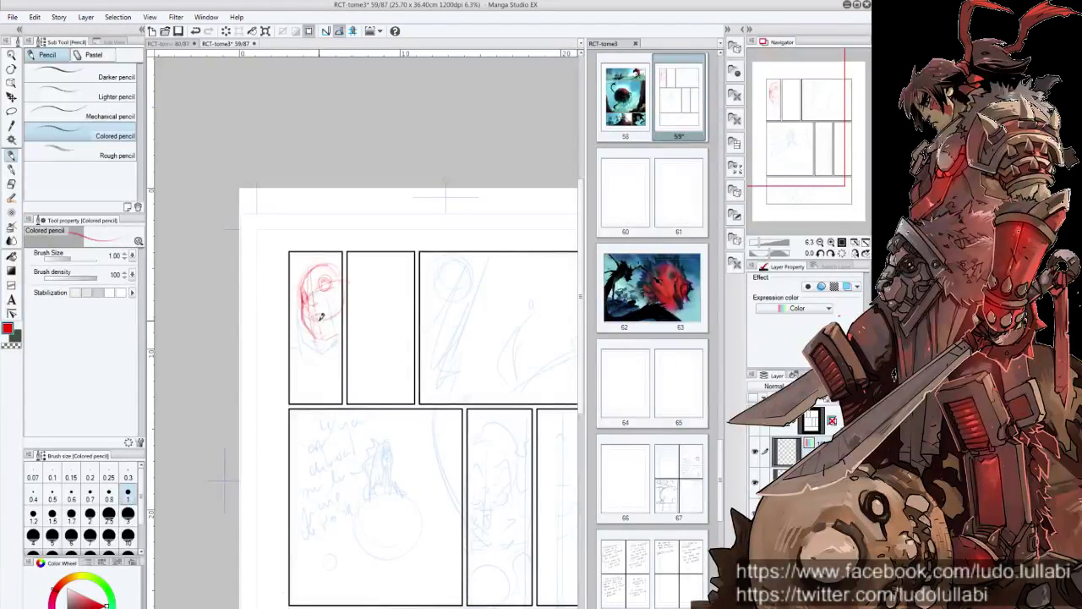
Add eye and lower-face strokes to the red head and a small figure in panel two.
left_click_drag(322, 318, 332, 321)
mouse_move(312, 271)
left_mouse_down()
mouse_move(325, 264)
mouse_move(296, 288)
mouse_move(303, 320)
mouse_move(314, 340)
mouse_move(306, 316)
mouse_move(331, 341)
mouse_move(350, 333)
mouse_move(333, 372)
left_mouse_up()
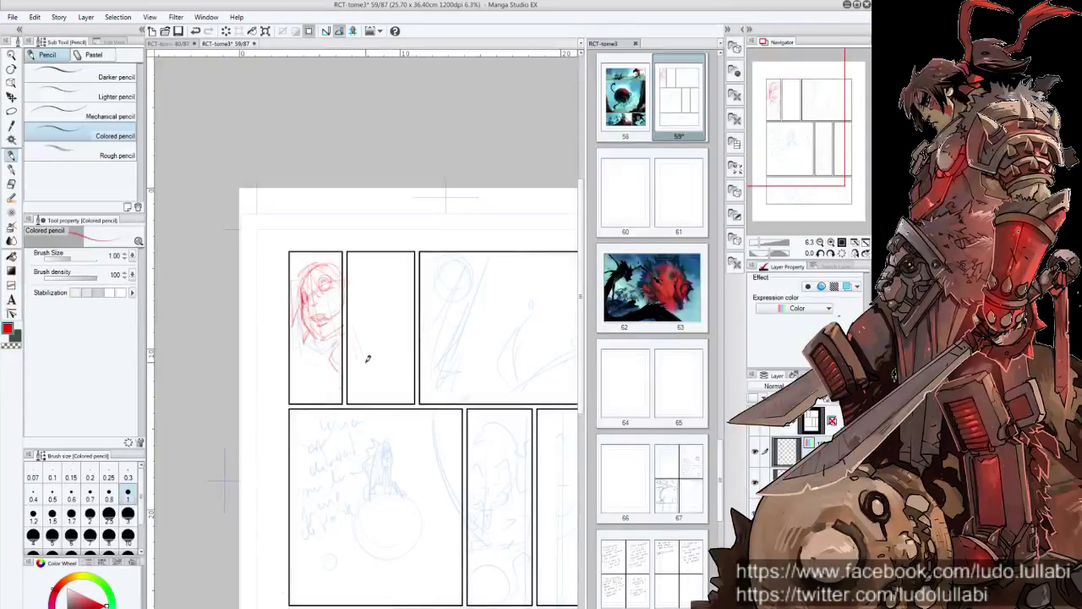
mouse_move(386, 343)
left_mouse_down()
mouse_move(377, 382)
mouse_move(393, 395)
mouse_move(382, 341)
left_mouse_up()
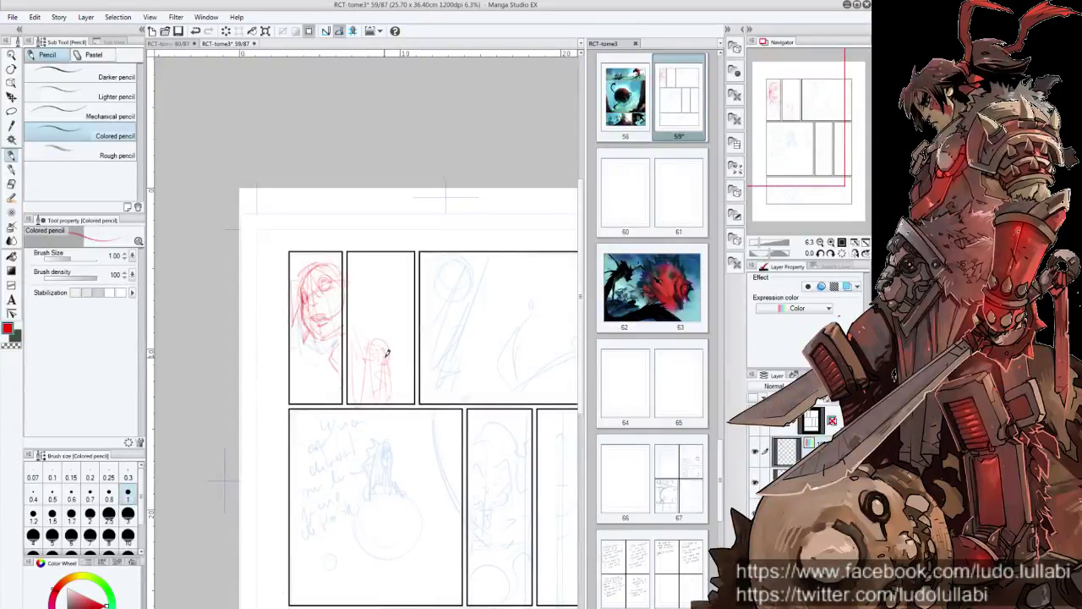
left_click_drag(503, 319, 400, 343)
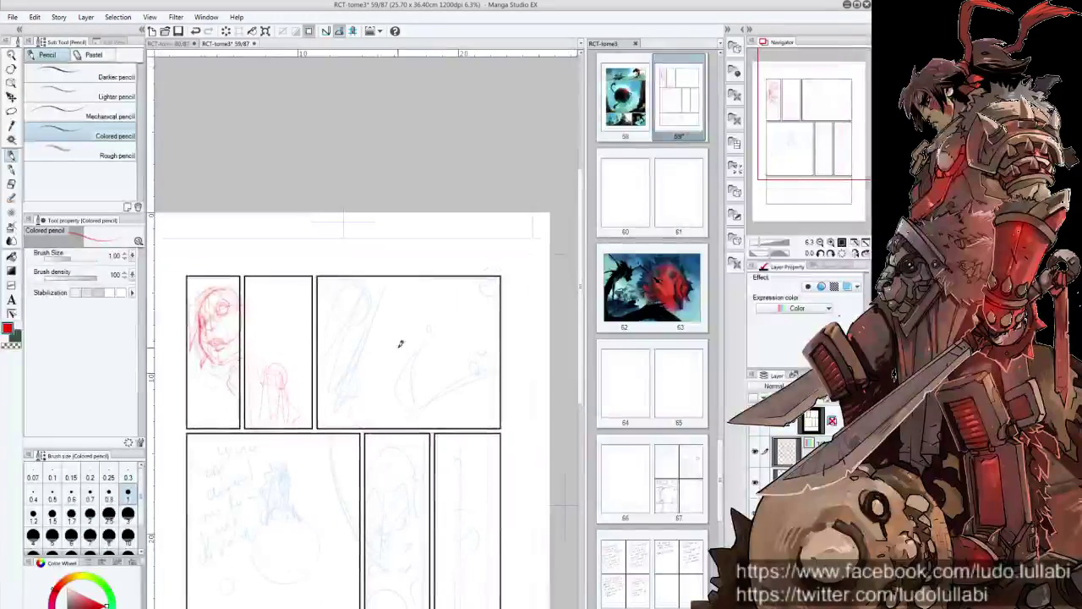
mouse_move(267, 350)
left_mouse_down()
mouse_move(333, 381)
mouse_move(341, 398)
mouse_move(368, 356)
mouse_move(328, 351)
mouse_move(320, 385)
mouse_move(377, 363)
left_mouse_up()
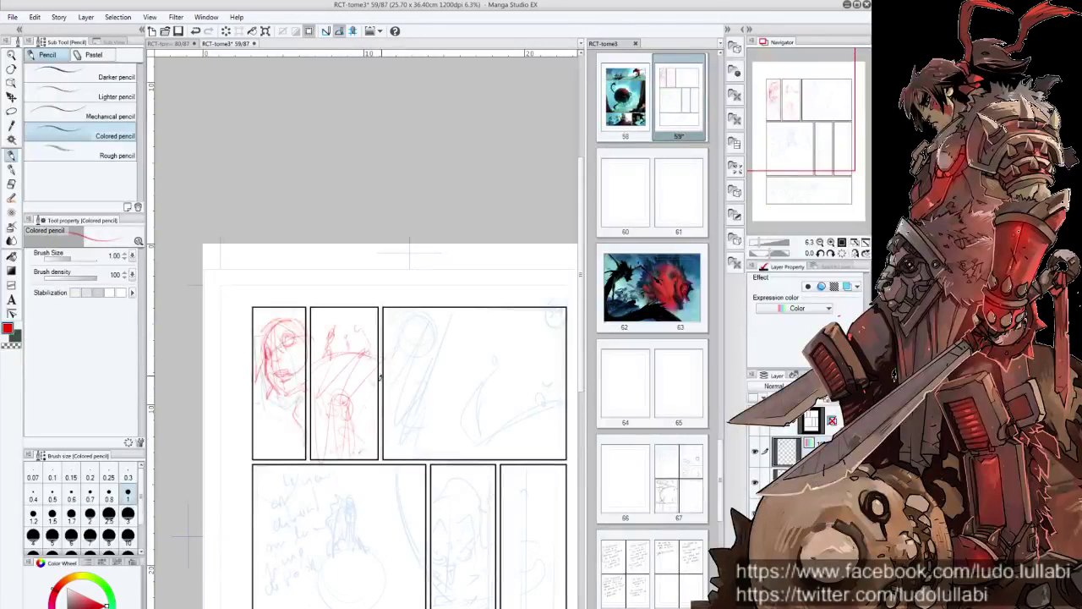
mouse_move(294, 328)
left_mouse_down()
mouse_move(287, 348)
mouse_move(267, 353)
mouse_move(299, 327)
mouse_move(272, 368)
left_mouse_up()
Rough out curves, a long diagonal and small loops across the wide top-right panel.
left_click_drag(490, 415, 457, 423)
mouse_move(463, 325)
left_mouse_down()
mouse_move(462, 336)
mouse_move(495, 328)
mouse_move(476, 377)
mouse_move(482, 394)
mouse_move(517, 376)
mouse_move(471, 416)
left_mouse_up()
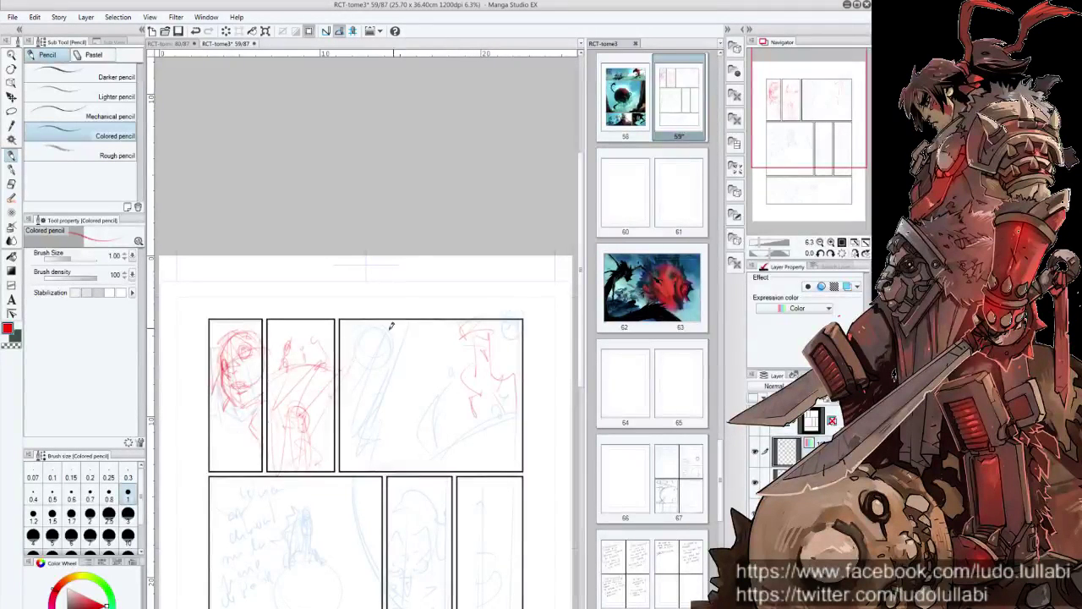
left_click_drag(371, 337, 397, 362)
mouse_move(457, 317)
left_mouse_down()
mouse_move(402, 365)
mouse_move(357, 341)
mouse_move(374, 382)
mouse_move(355, 391)
left_mouse_up()
mouse_move(372, 351)
left_mouse_down()
mouse_move(347, 407)
mouse_move(386, 434)
mouse_move(390, 465)
mouse_move(372, 396)
left_mouse_up()
mouse_move(398, 435)
left_mouse_down()
mouse_move(399, 465)
mouse_move(411, 437)
mouse_move(479, 428)
left_mouse_up()
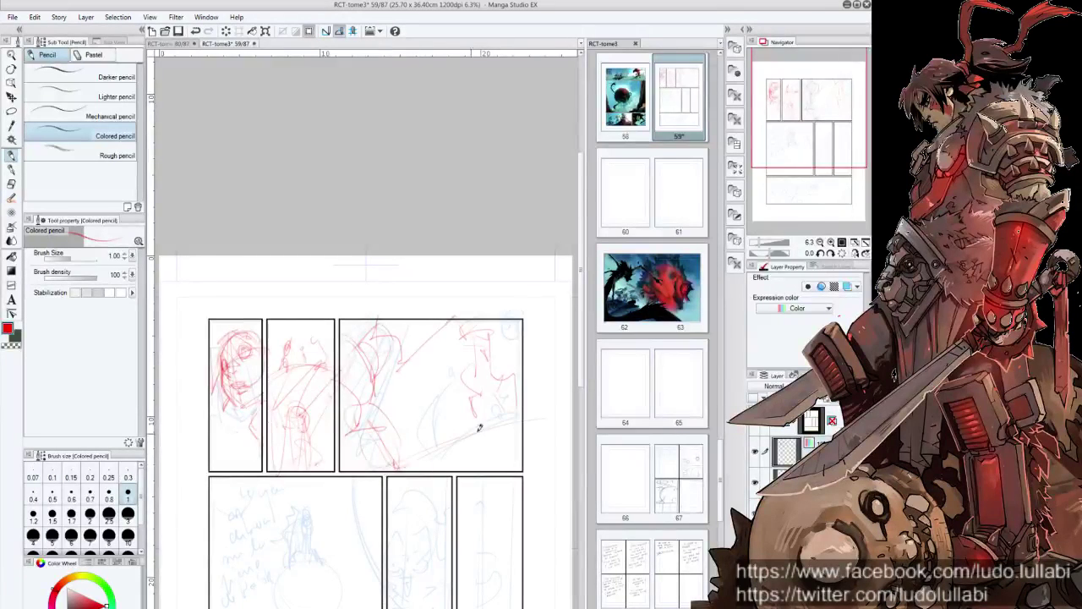
left_click_drag(397, 370, 448, 335)
left_click_drag(413, 406, 415, 395)
left_click_drag(436, 441, 470, 422)
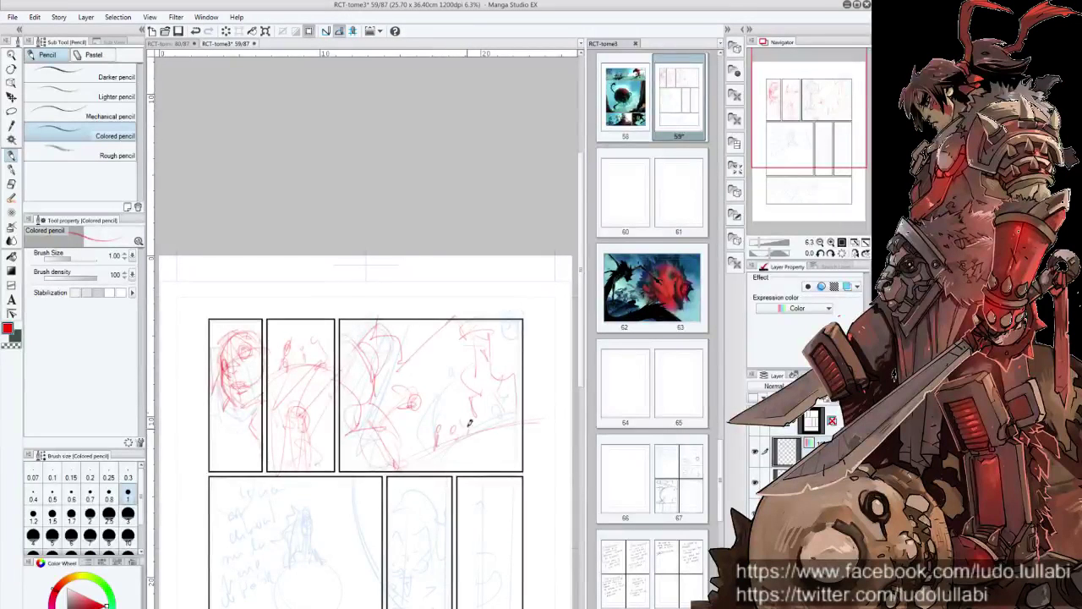
Sketch the standing figure with a zigzag, extended legs and a long sweeping arc.
mouse_move(489, 339)
left_mouse_down()
mouse_move(475, 365)
mouse_move(507, 391)
left_mouse_up()
mouse_move(439, 354)
left_mouse_down()
mouse_move(483, 320)
mouse_move(492, 346)
mouse_move(475, 334)
mouse_move(463, 347)
mouse_move(496, 360)
mouse_move(472, 362)
mouse_move(494, 391)
mouse_move(493, 372)
mouse_move(512, 413)
left_mouse_up()
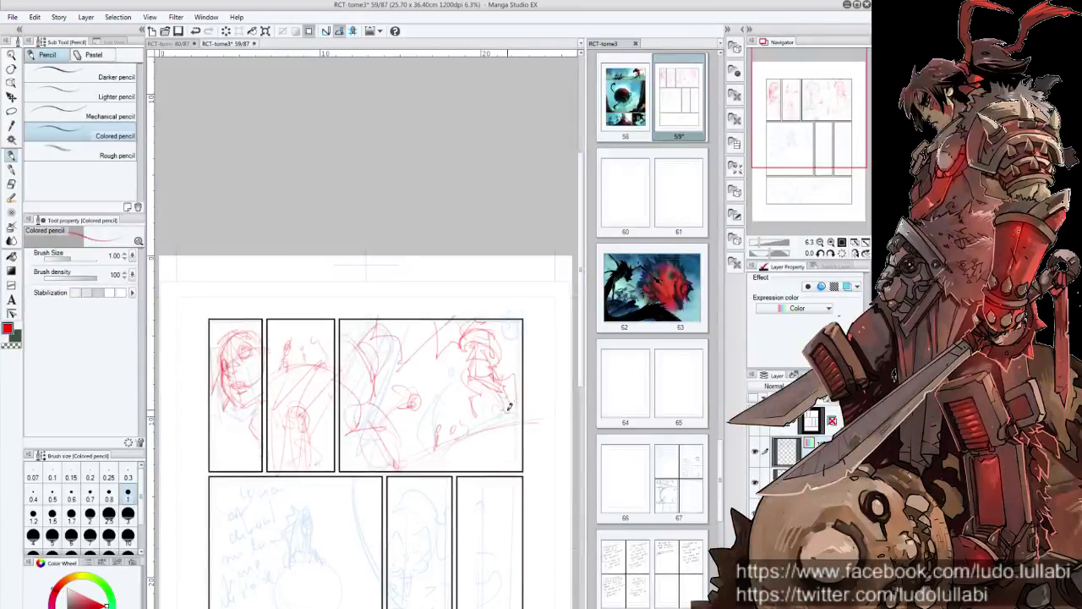
mouse_move(502, 372)
left_mouse_down()
mouse_move(529, 421)
mouse_move(483, 397)
mouse_move(479, 404)
mouse_move(476, 369)
mouse_move(516, 394)
mouse_move(507, 428)
mouse_move(492, 424)
mouse_move(497, 391)
left_mouse_up()
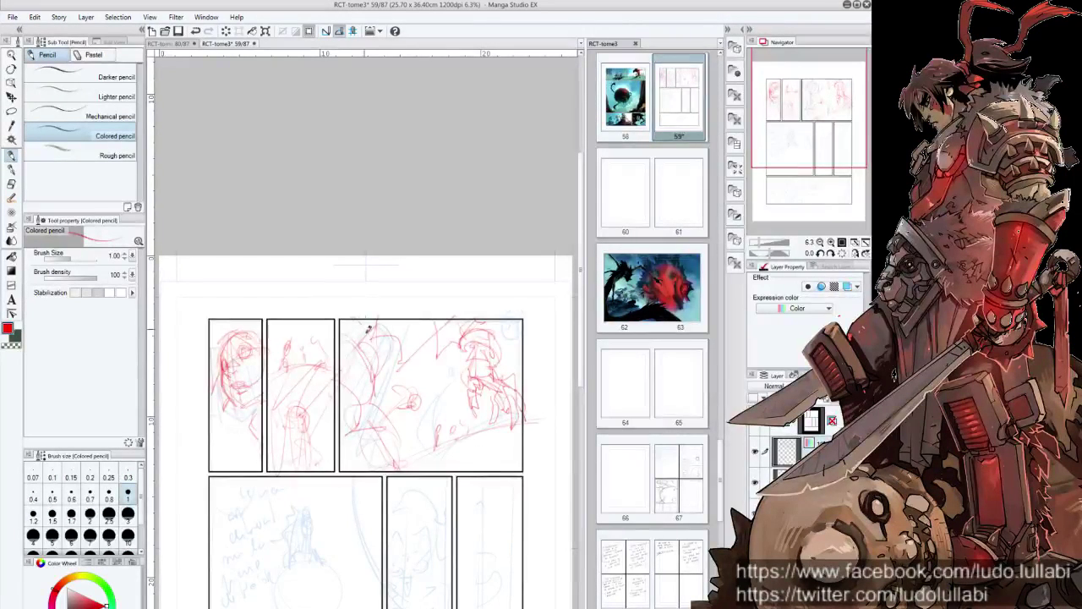
mouse_move(372, 377)
left_mouse_down()
mouse_move(358, 398)
mouse_move(418, 467)
left_mouse_up()
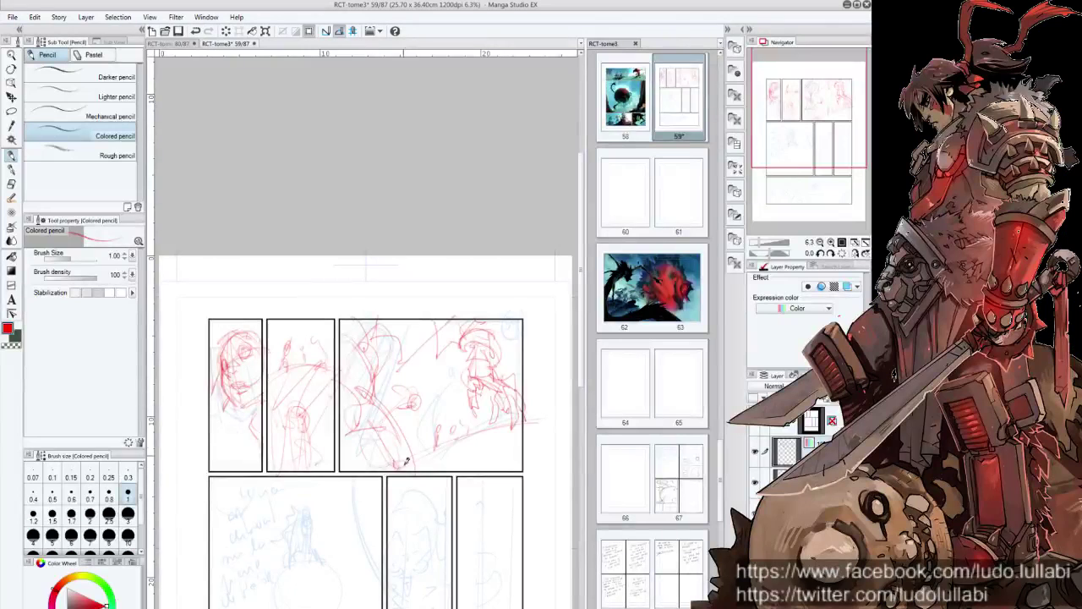
left_click_drag(345, 353, 342, 382)
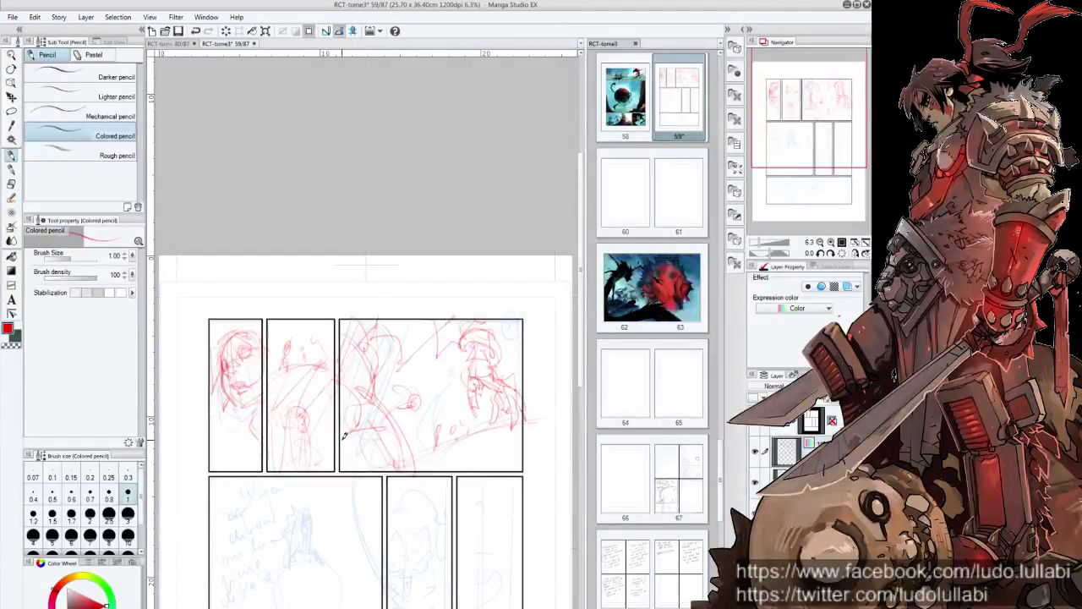
left_click_drag(342, 565, 371, 450)
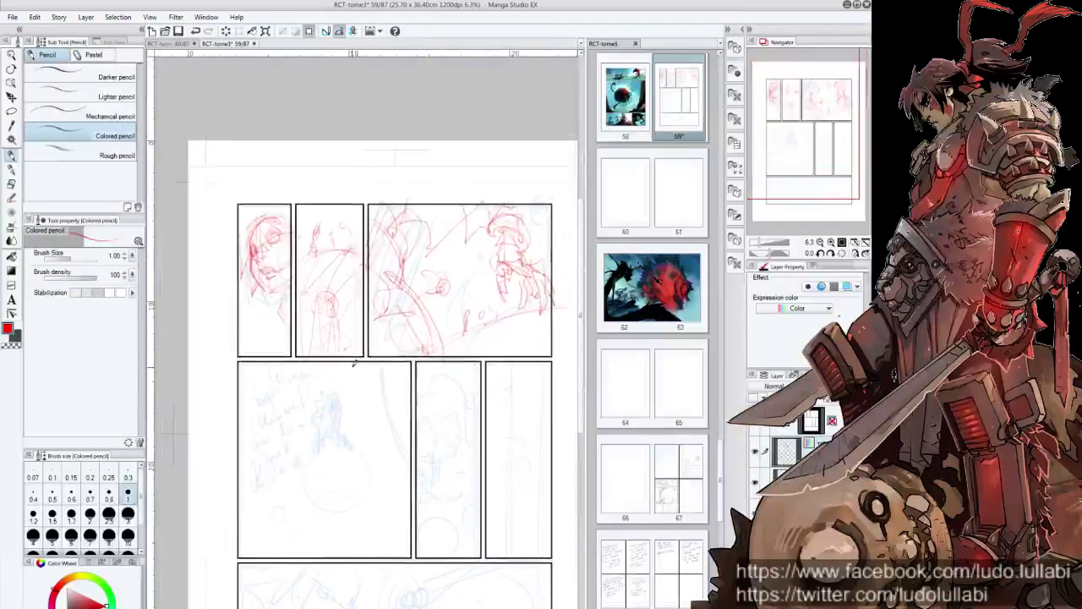
Sketch two red diagonal strokes and a first circle in the middle-left panel.
left_click_drag(347, 366, 407, 535)
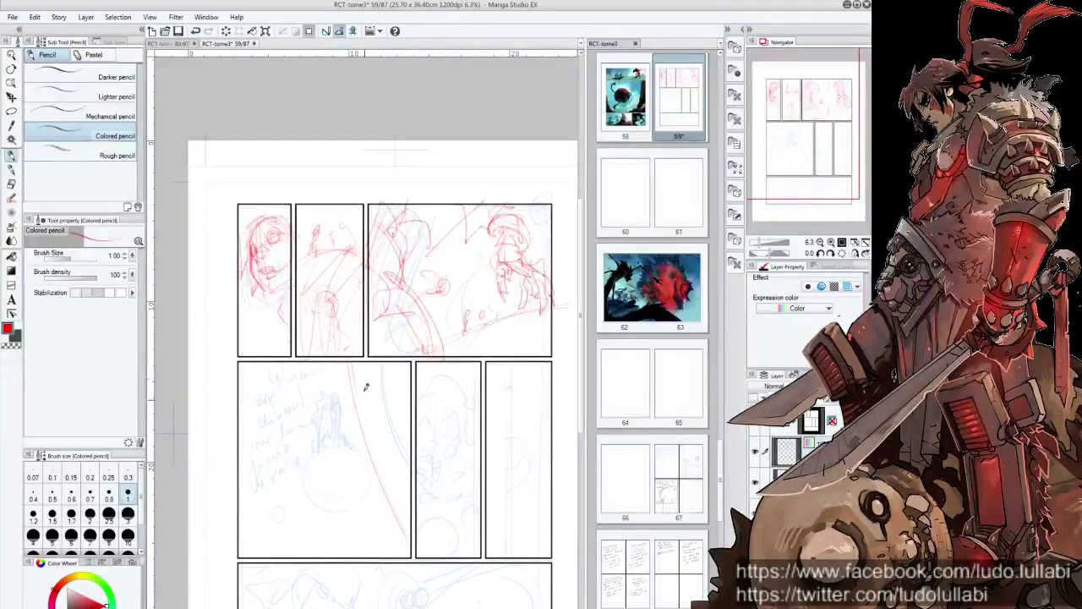
left_click_drag(361, 367, 412, 475)
left_click_drag(250, 394, 328, 394)
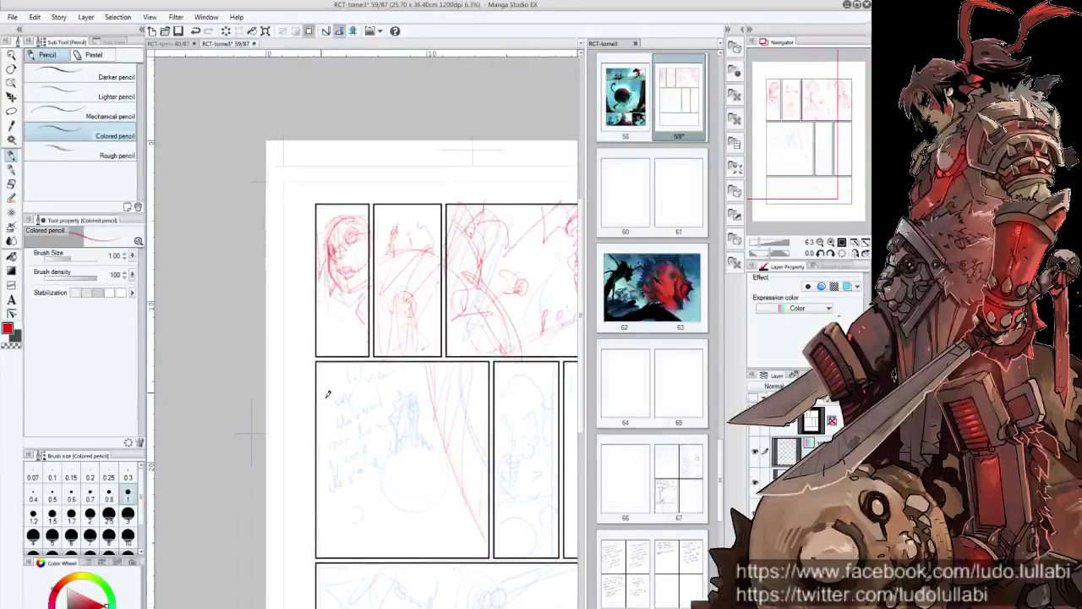
left_click_drag(360, 487, 382, 502)
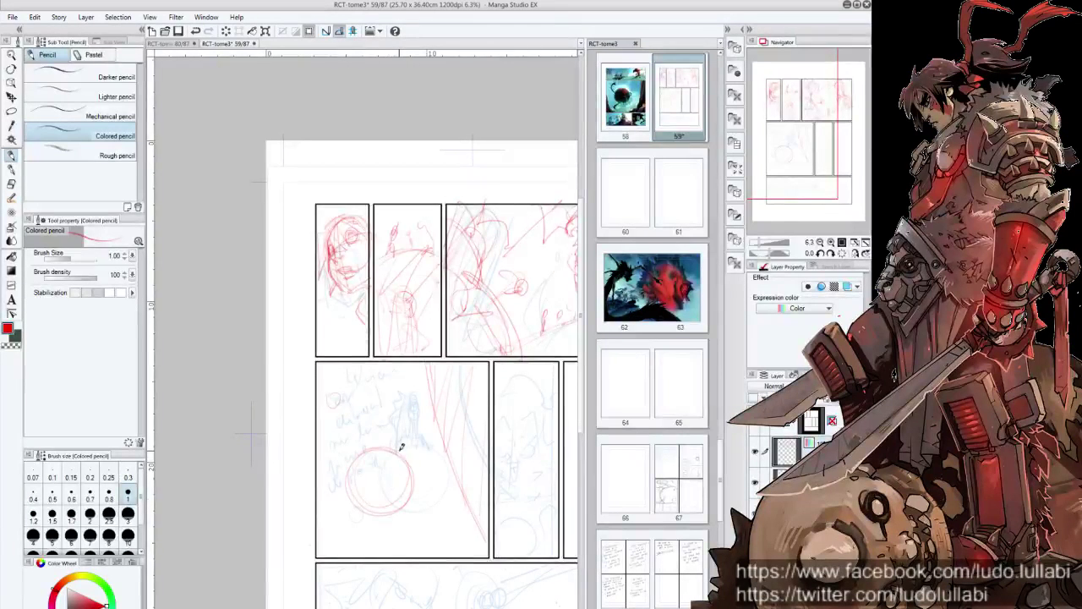
Redo the circle with a small head above it, then add red lines and darken it.
left_click_drag(372, 461, 398, 533)
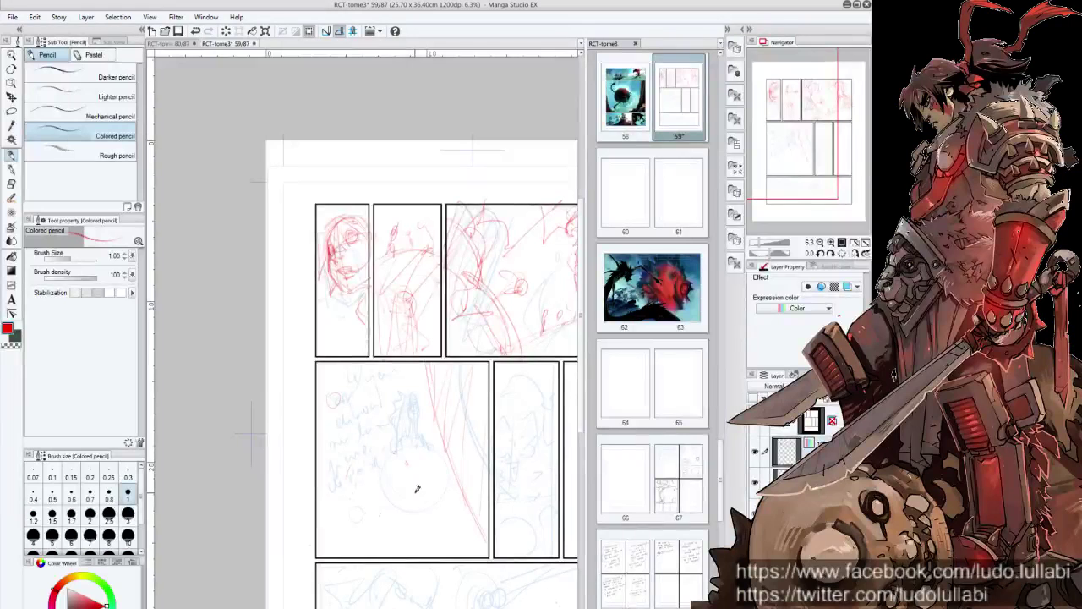
left_click_drag(372, 427, 388, 438)
left_click_drag(372, 403, 368, 406)
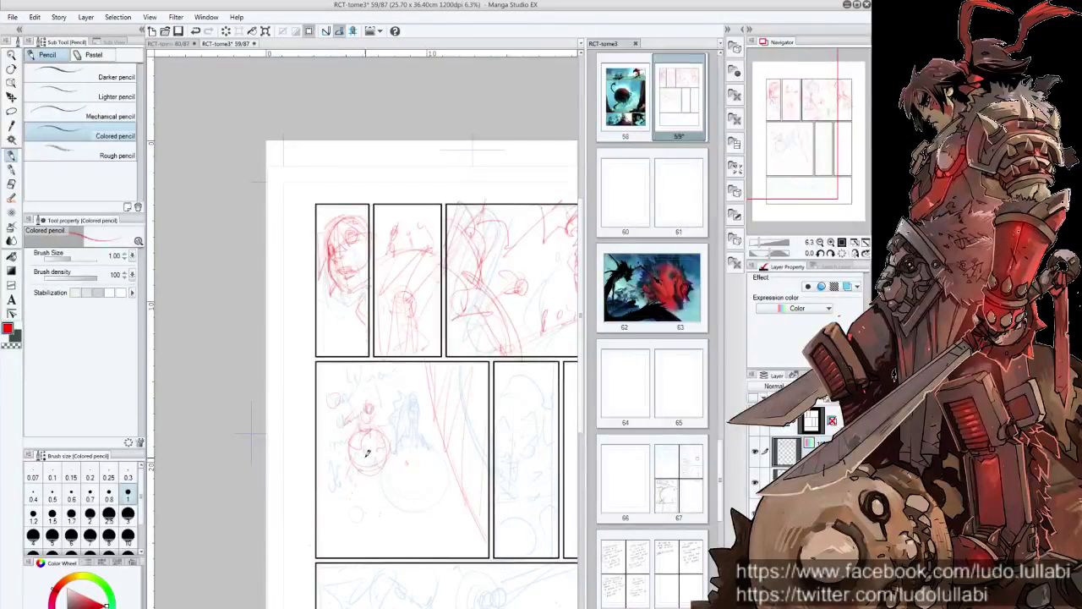
mouse_move(367, 452)
left_mouse_down()
mouse_move(346, 456)
mouse_move(338, 442)
mouse_move(362, 507)
mouse_move(321, 476)
left_mouse_up()
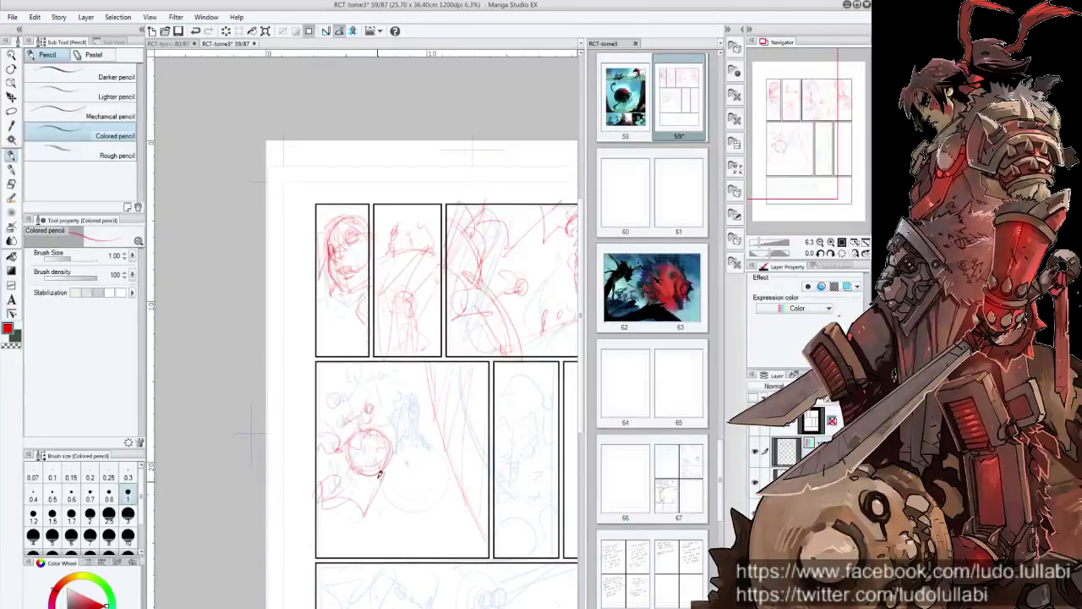
left_click_drag(411, 513, 374, 532)
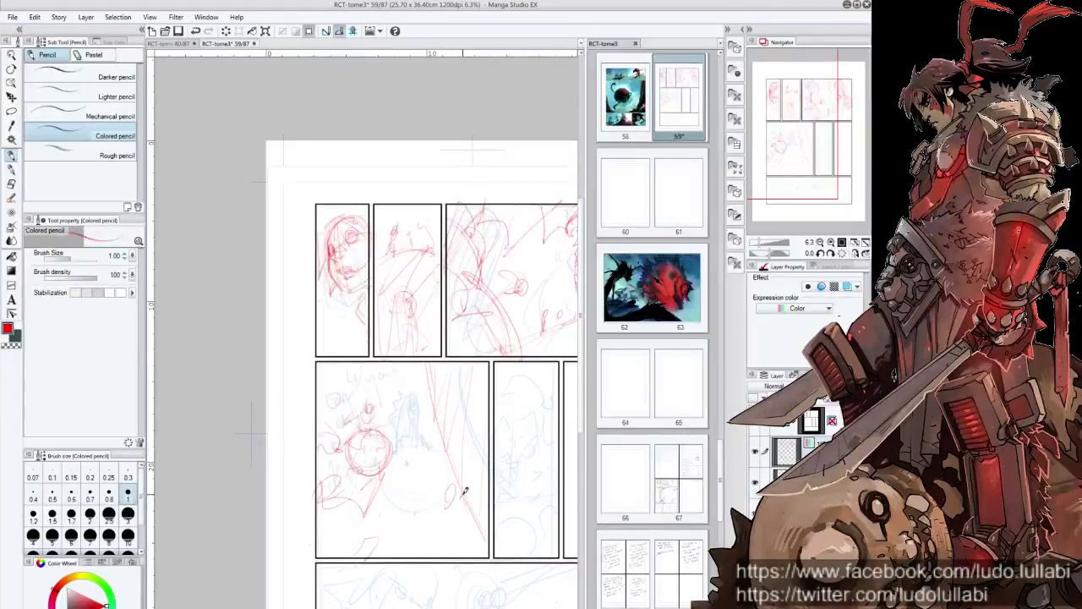
left_click_drag(517, 408, 449, 403)
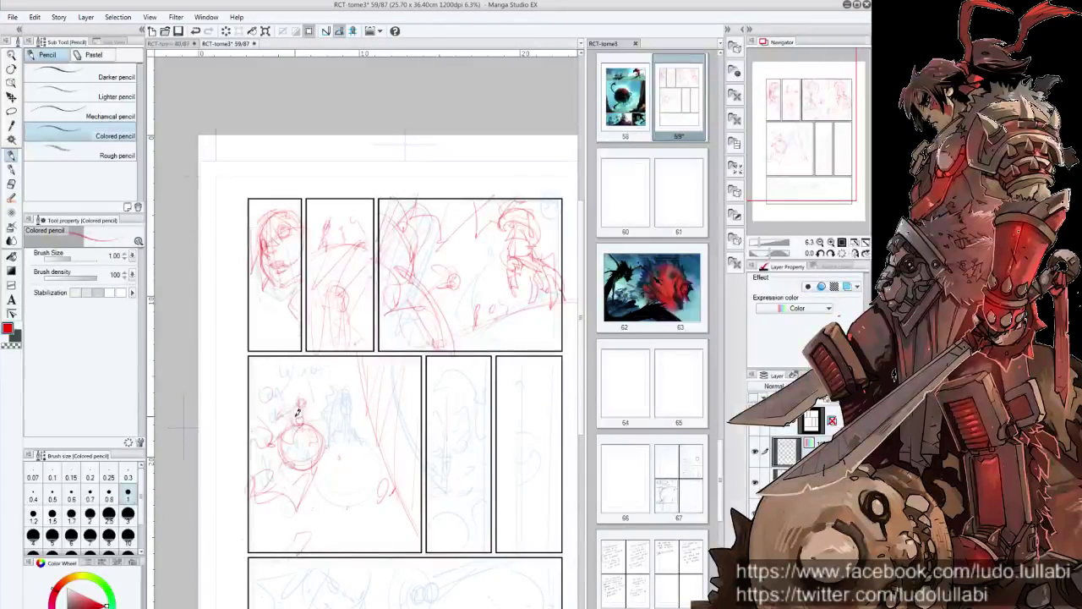
left_click_drag(310, 395, 309, 407)
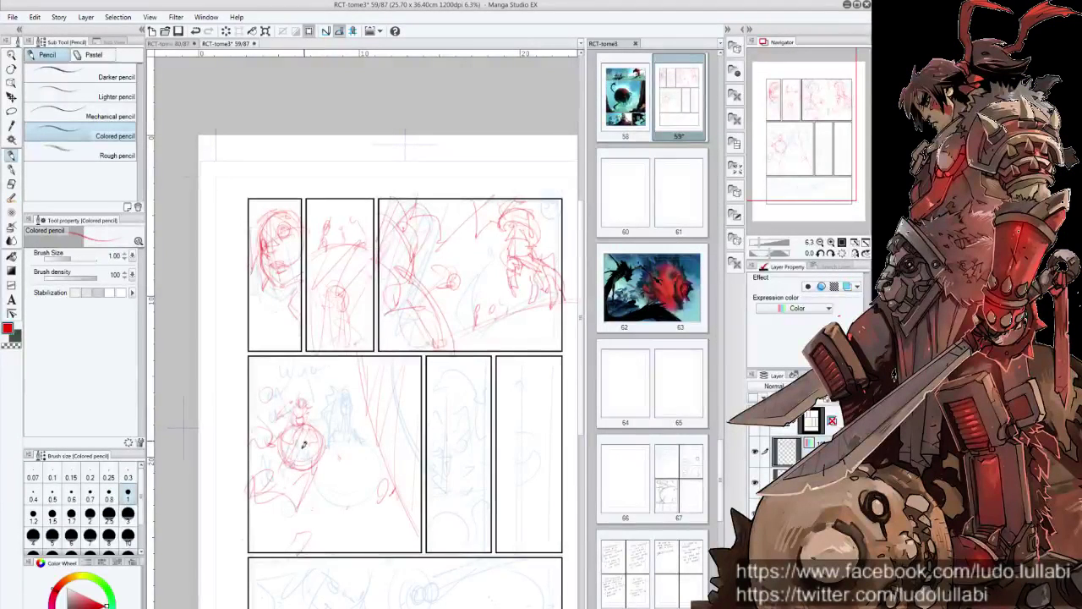
mouse_move(289, 445)
left_mouse_down()
mouse_move(296, 456)
mouse_move(294, 432)
left_mouse_up()
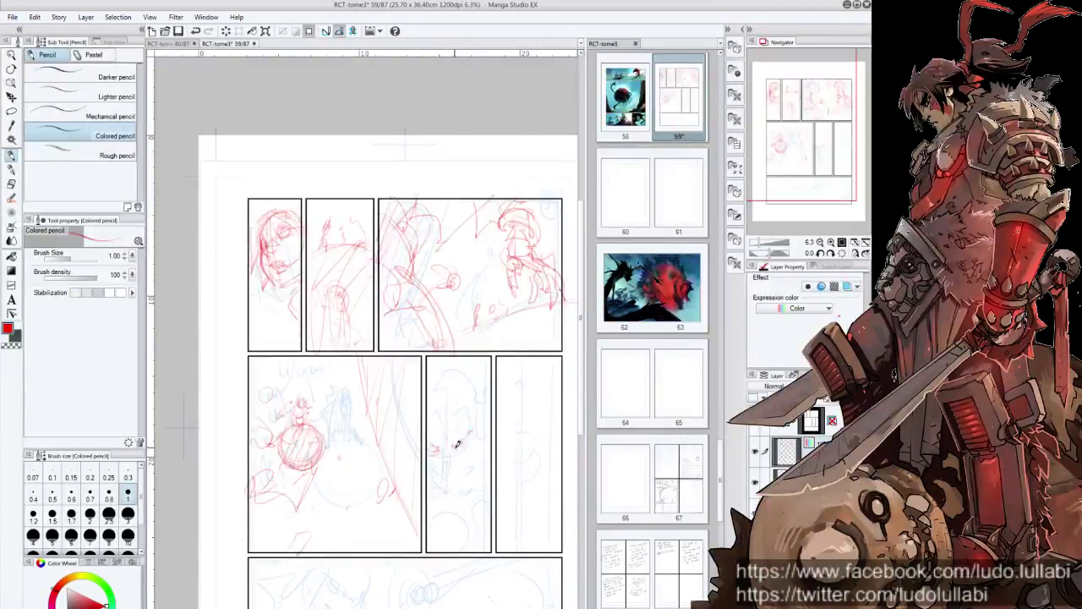
Draw the skull face's small marks, details and right edge in red pencil.
left_click_drag(457, 444, 456, 433)
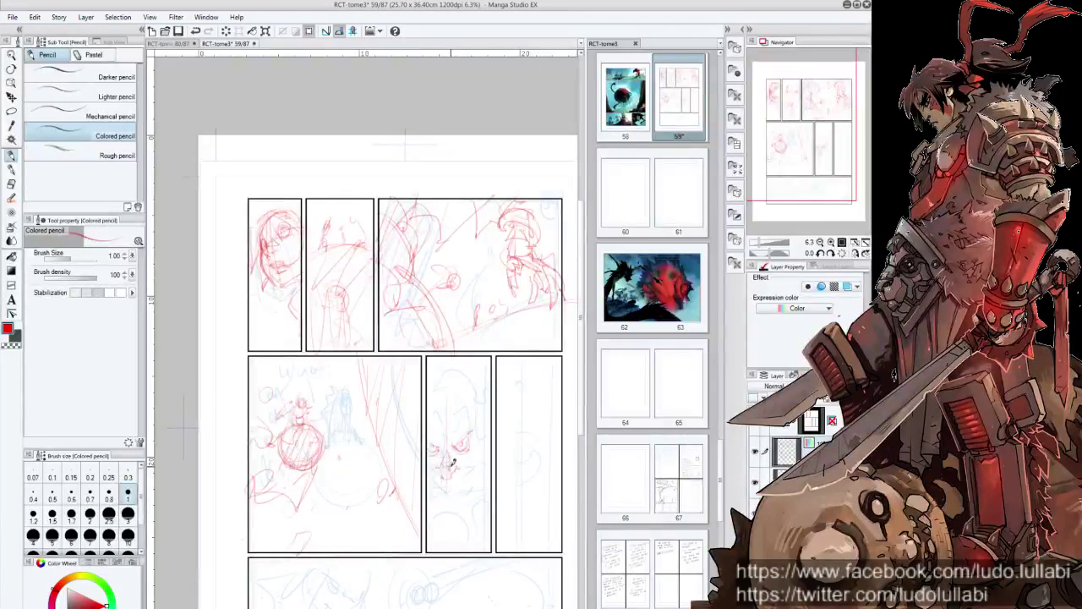
left_click_drag(440, 465, 442, 470)
mouse_move(446, 463)
left_mouse_down()
mouse_move(441, 474)
mouse_move(442, 457)
left_mouse_up()
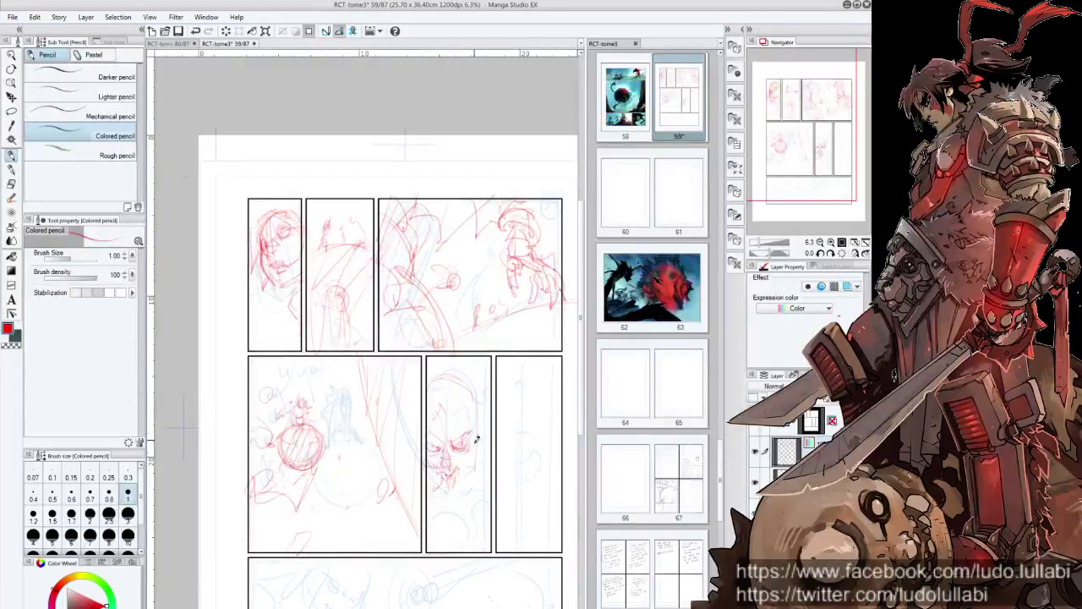
mouse_move(476, 405)
left_mouse_down()
mouse_move(477, 472)
mouse_move(487, 444)
mouse_move(436, 491)
mouse_move(447, 541)
mouse_move(482, 550)
left_mouse_up()
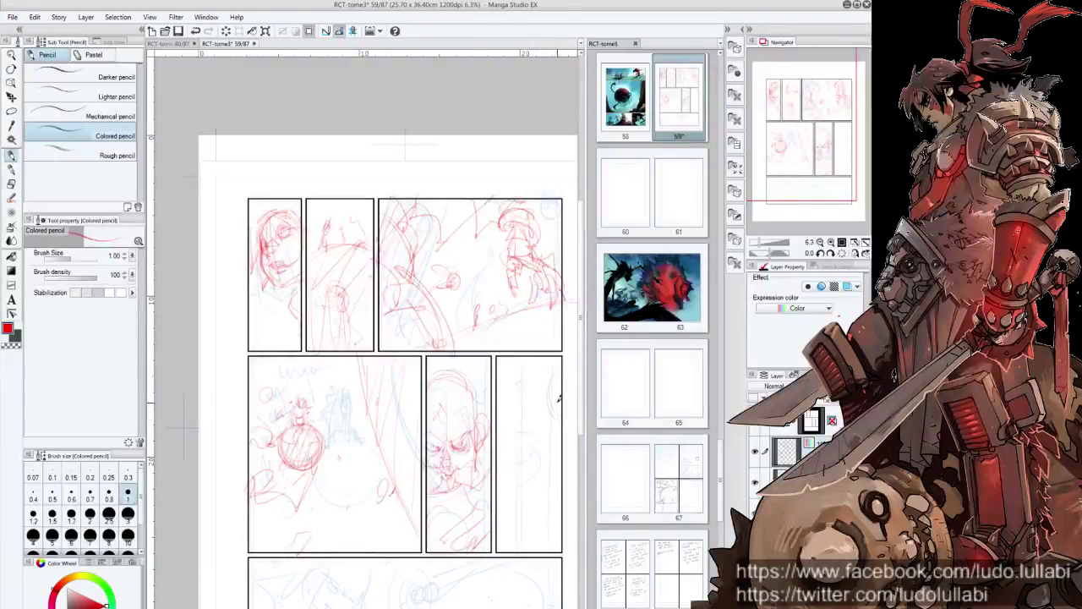
Sketch the small figure's arc, head, body and legs in red in the right middle panel.
mouse_move(558, 377)
left_mouse_down()
mouse_move(531, 452)
mouse_move(543, 475)
mouse_move(539, 458)
mouse_move(531, 529)
left_mouse_up()
mouse_move(546, 489)
left_mouse_down()
mouse_move(537, 535)
mouse_move(556, 528)
mouse_move(514, 543)
mouse_move(545, 546)
left_mouse_up()
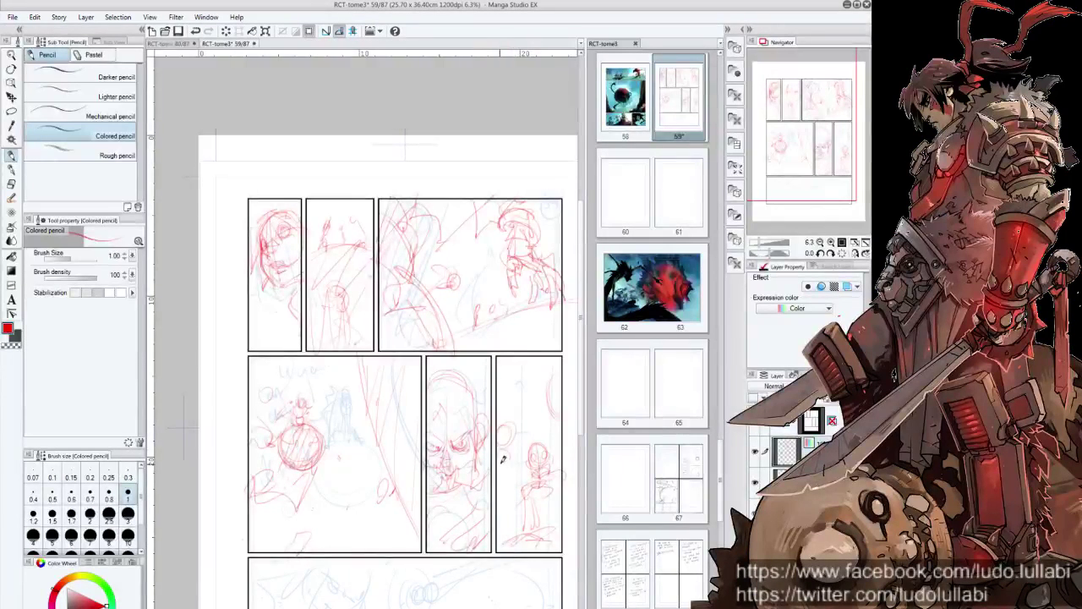
mouse_move(556, 367)
left_mouse_down()
mouse_move(546, 425)
mouse_move(558, 411)
mouse_move(539, 379)
mouse_move(557, 456)
left_mouse_up()
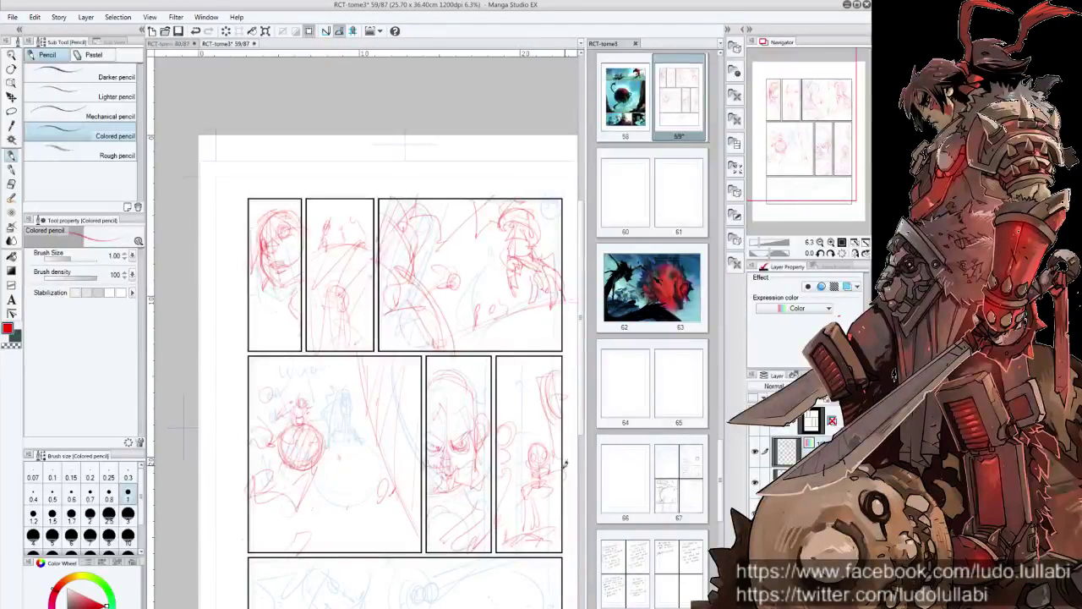
left_click_drag(473, 572, 500, 495)
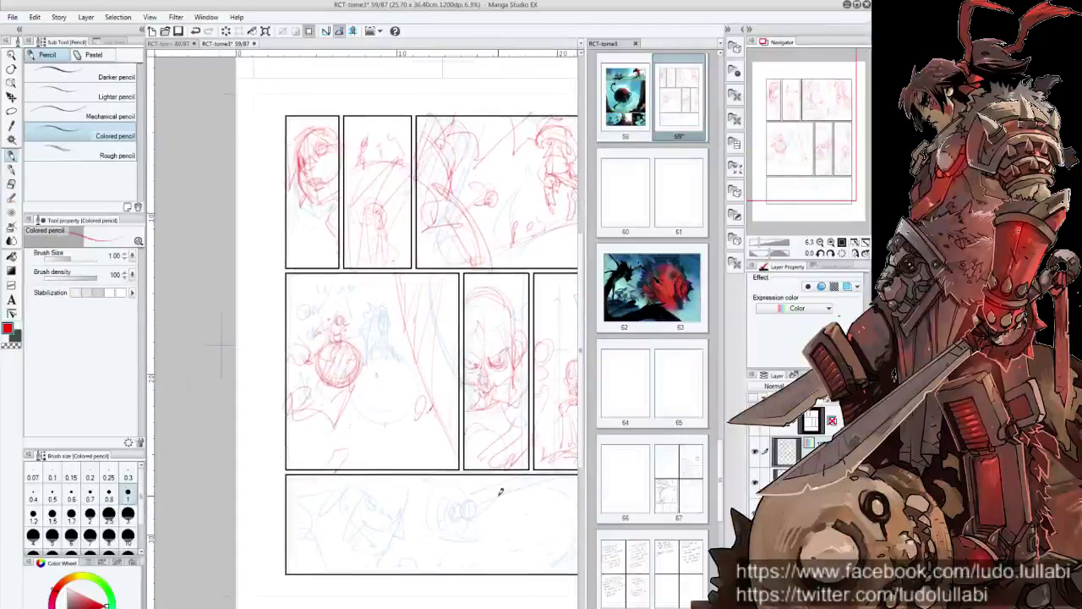
Rough in red strokes, a small circle and diagonal lines across the bottom panel.
scroll(398, 499, "right", 2)
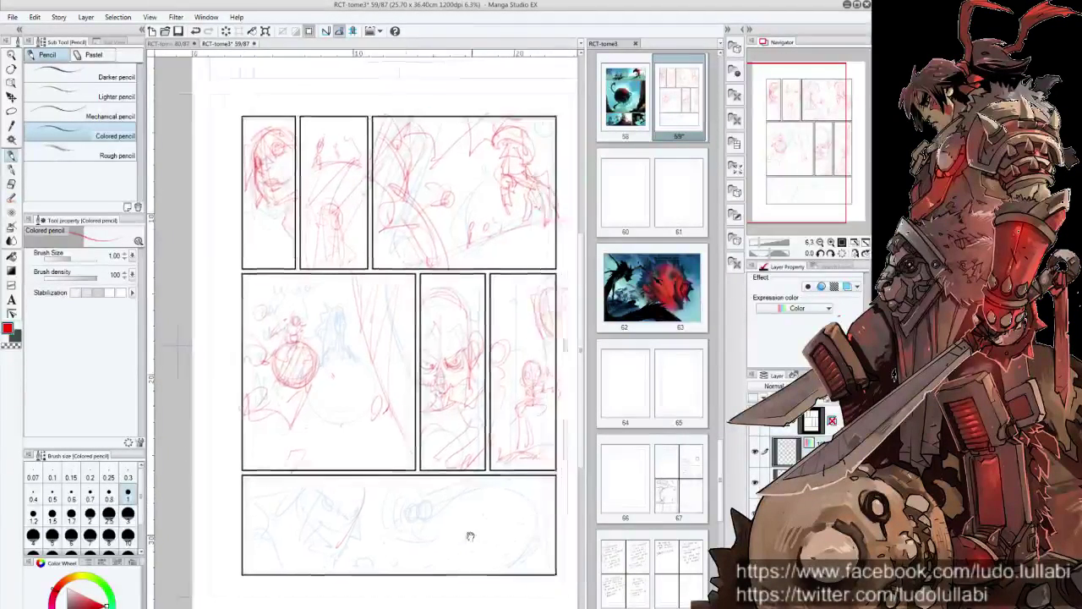
left_click_drag(554, 505, 543, 543)
mouse_move(496, 481)
left_mouse_down()
mouse_move(448, 510)
mouse_move(415, 505)
left_mouse_up()
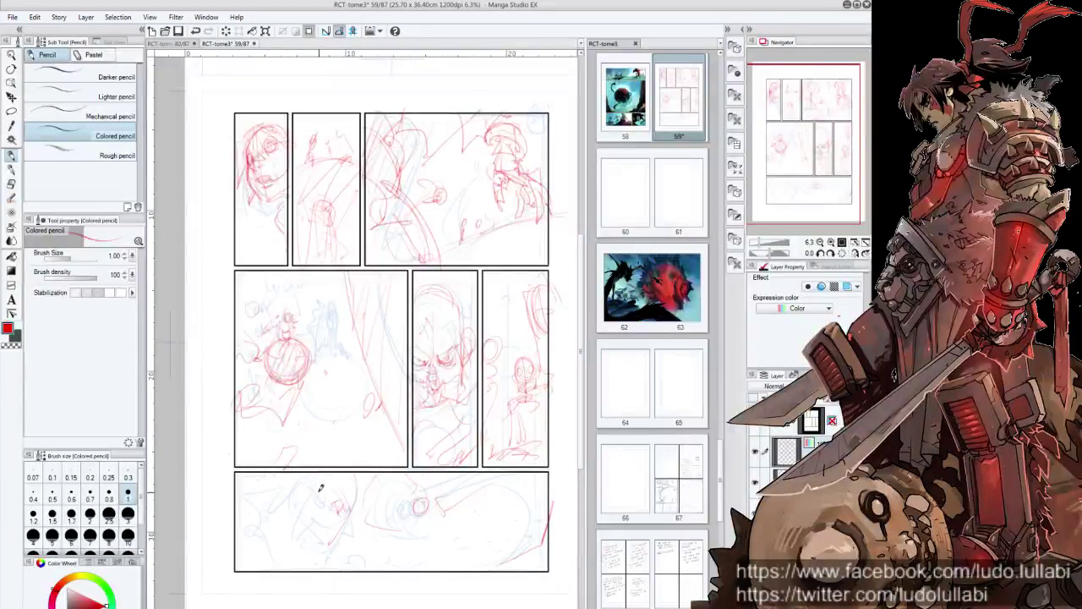
mouse_move(310, 502)
left_mouse_down()
mouse_move(316, 493)
mouse_move(321, 533)
left_mouse_up()
left_click_drag(346, 475, 318, 564)
left_click_drag(365, 475, 354, 509)
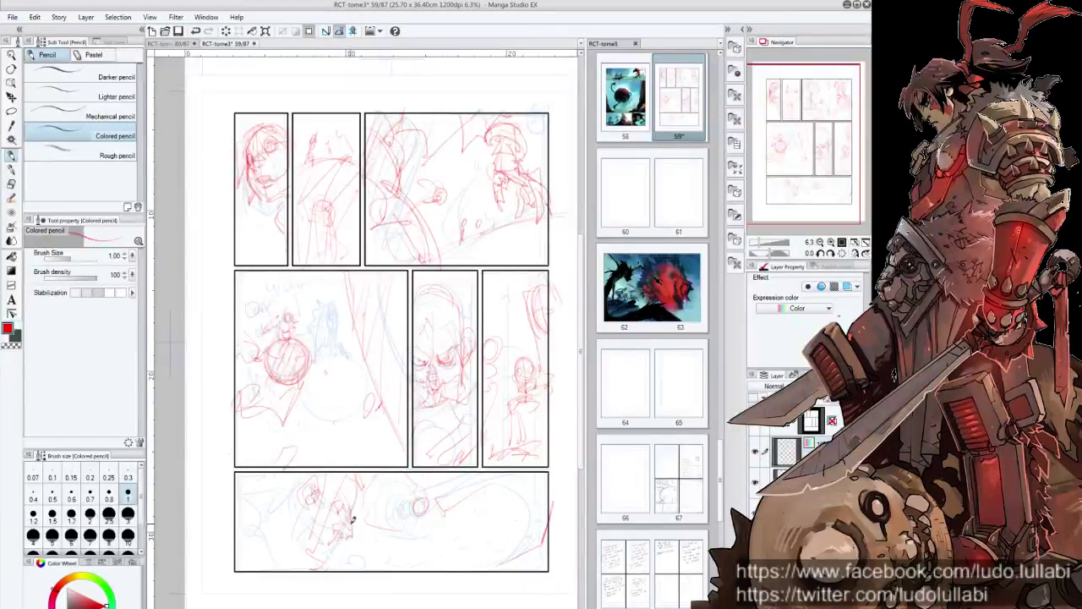
On a tilted view, sketch the bottom figure's strokes and circle marks, then reset the rotation.
mouse_move(355, 520)
left_mouse_down()
mouse_move(379, 572)
mouse_move(389, 556)
left_mouse_up()
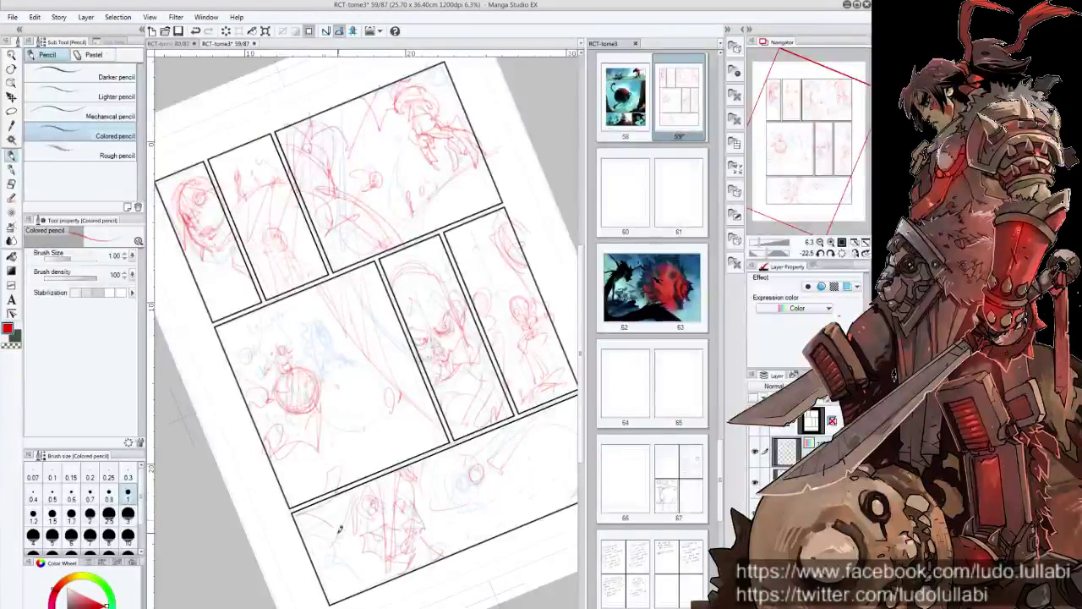
left_click_drag(339, 529, 321, 592)
left_click_drag(338, 547, 347, 596)
left_click_drag(372, 545, 414, 526)
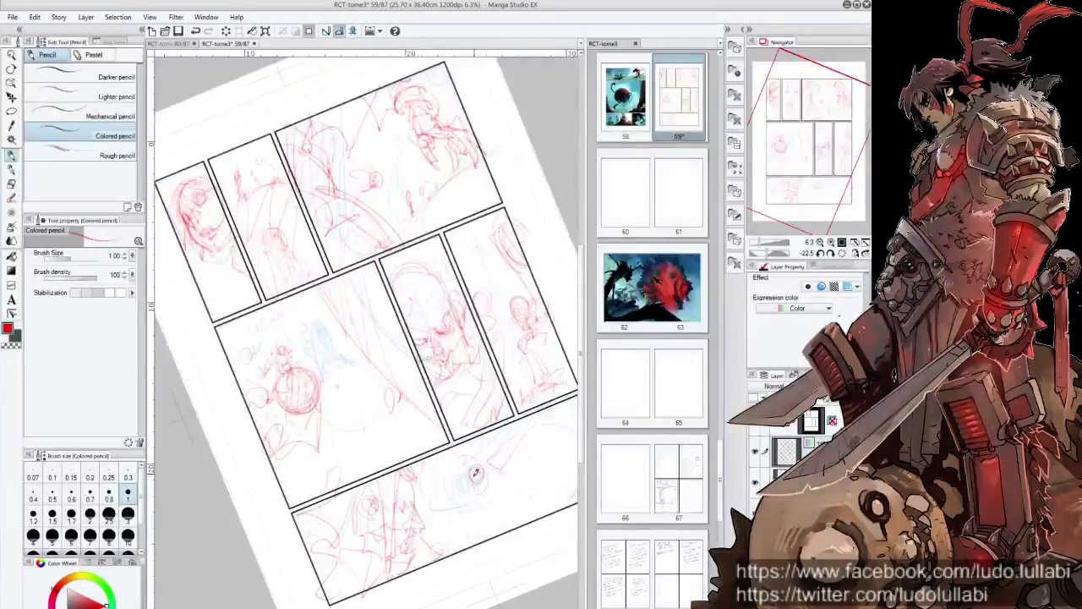
left_click_drag(476, 470, 471, 497)
key("ctrl+0")
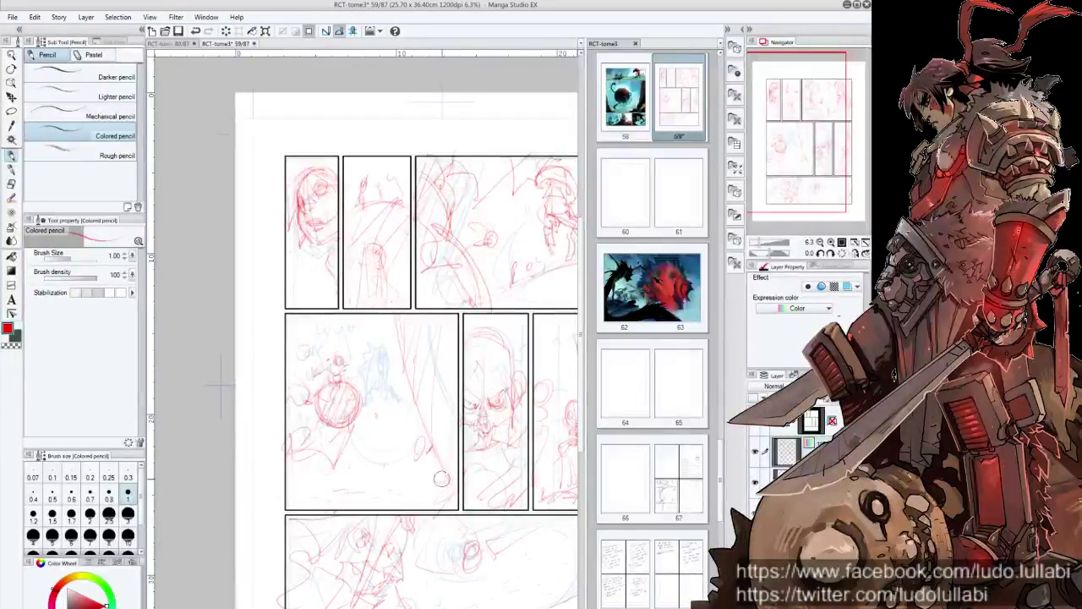
Turn off the blue sketch layer's visibility in the Layer palette.
left_click(754, 481)
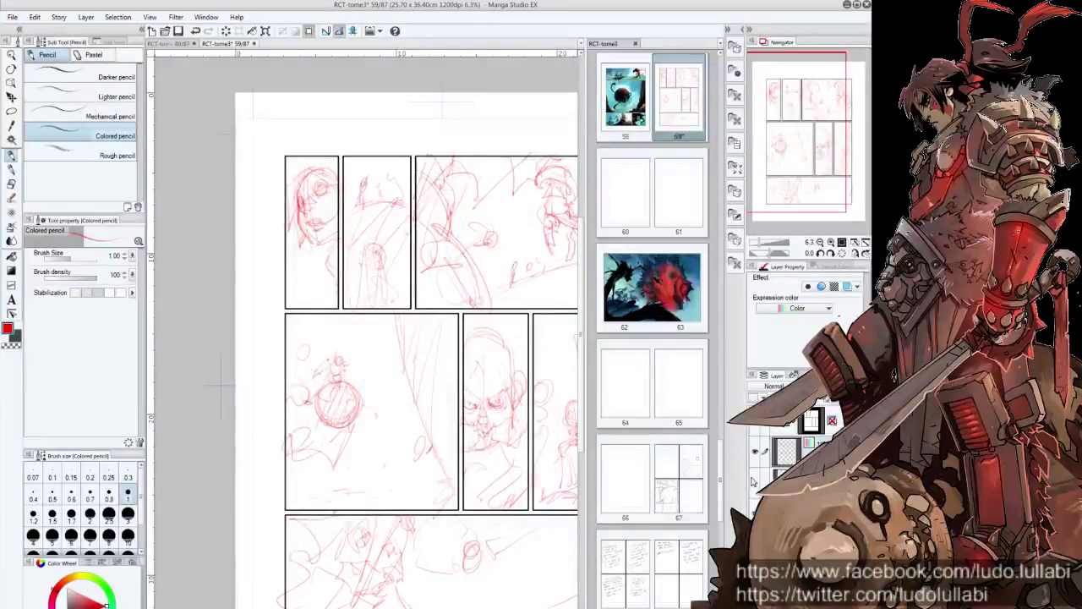
left_click_drag(414, 470, 423, 464)
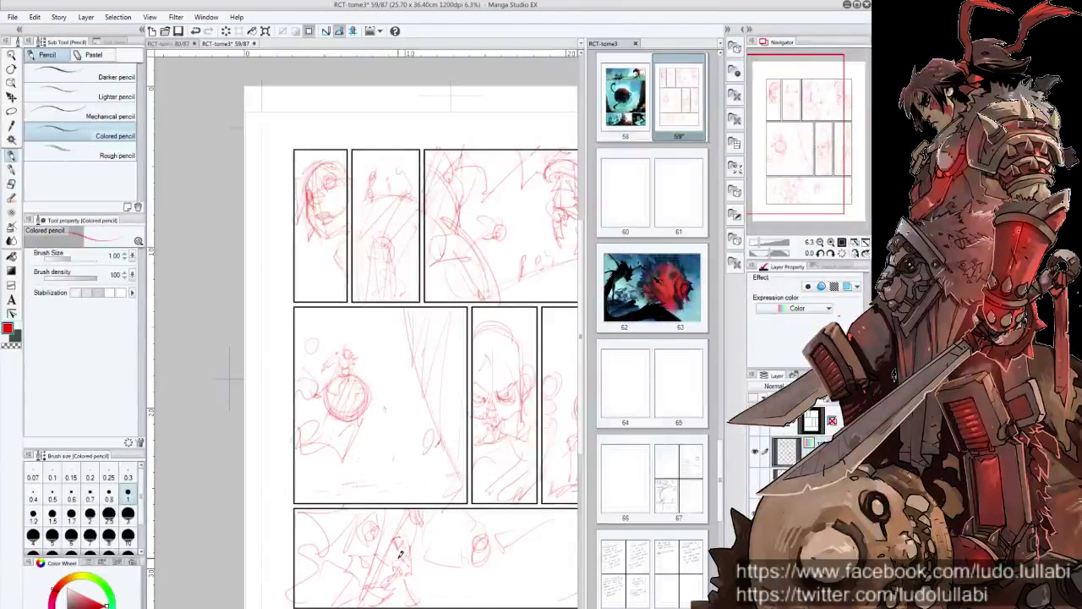
left_click_drag(401, 554, 377, 529)
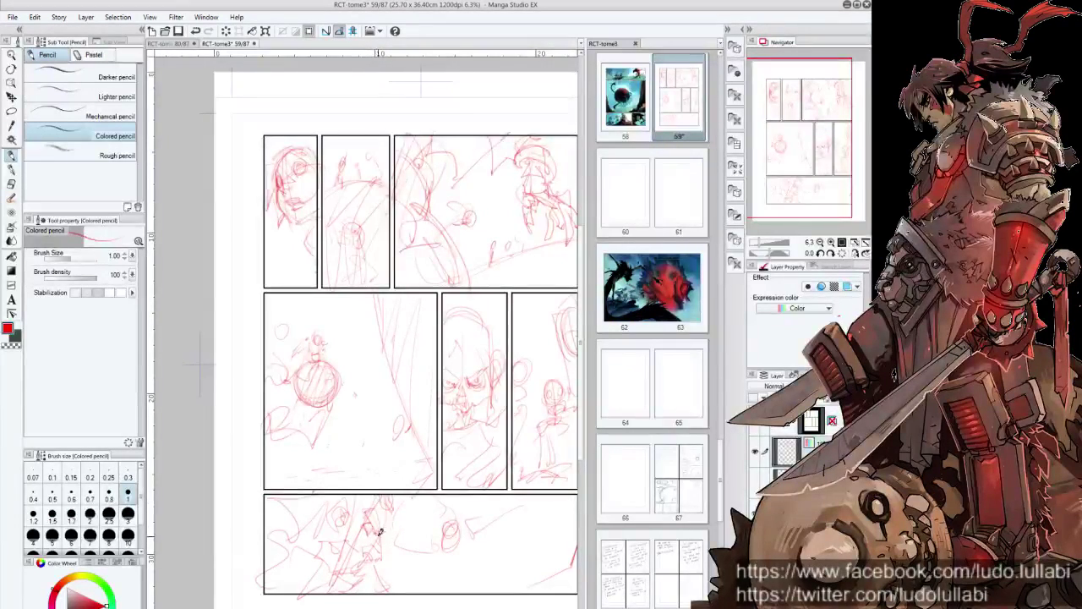
Sketch the bottom figure's strokes and upper part, plus a darkened loop below the small circle.
left_click_drag(391, 489, 370, 516)
left_click_drag(360, 533, 350, 583)
left_click_drag(354, 490, 331, 586)
left_click_drag(380, 550, 351, 566)
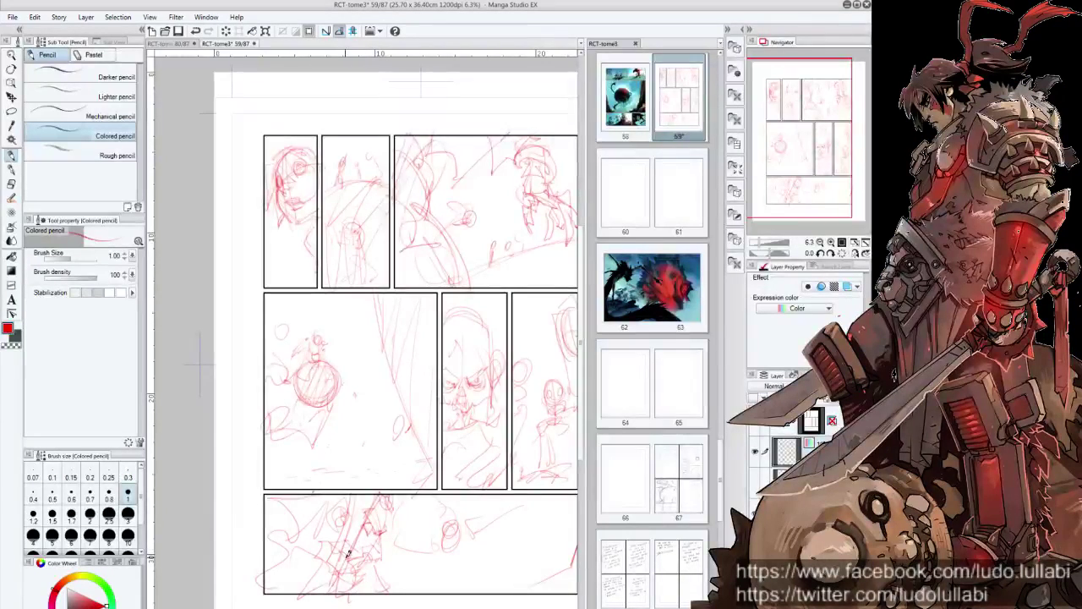
mouse_move(380, 499)
left_mouse_down()
mouse_move(363, 524)
mouse_move(385, 553)
mouse_move(388, 513)
mouse_move(364, 551)
mouse_move(376, 558)
mouse_move(314, 564)
mouse_move(308, 587)
left_mouse_up()
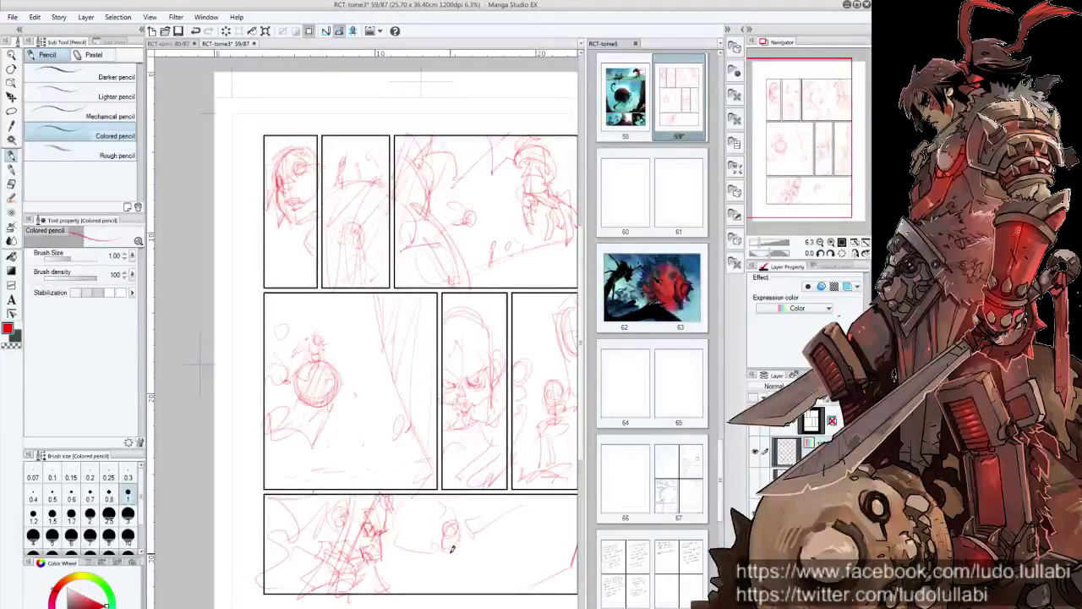
left_click_drag(464, 536, 455, 560)
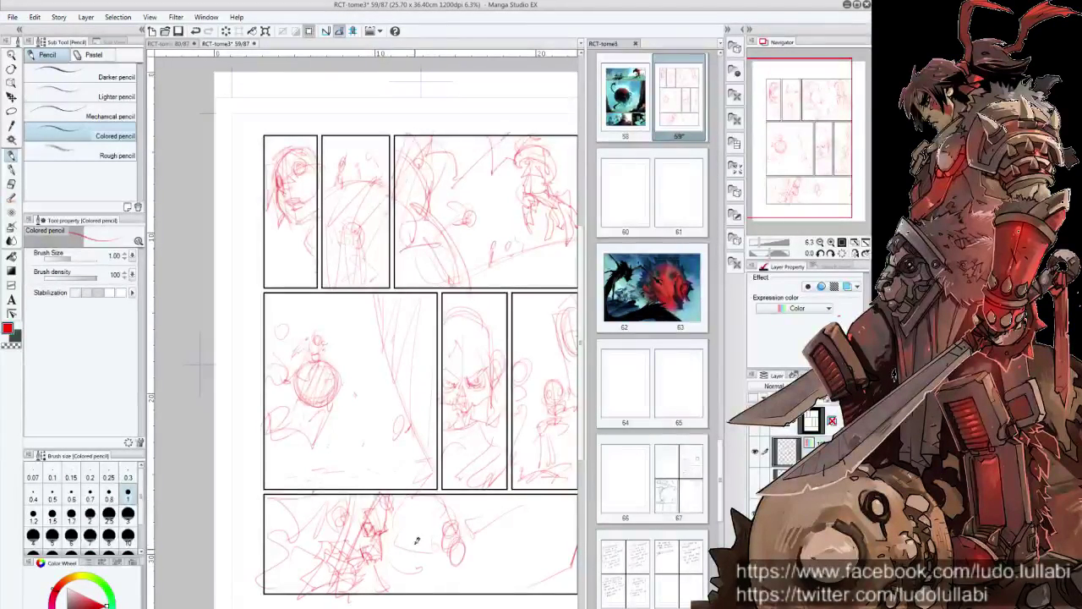
mouse_move(465, 541)
left_mouse_down()
mouse_move(457, 565)
mouse_move(462, 556)
left_mouse_up()
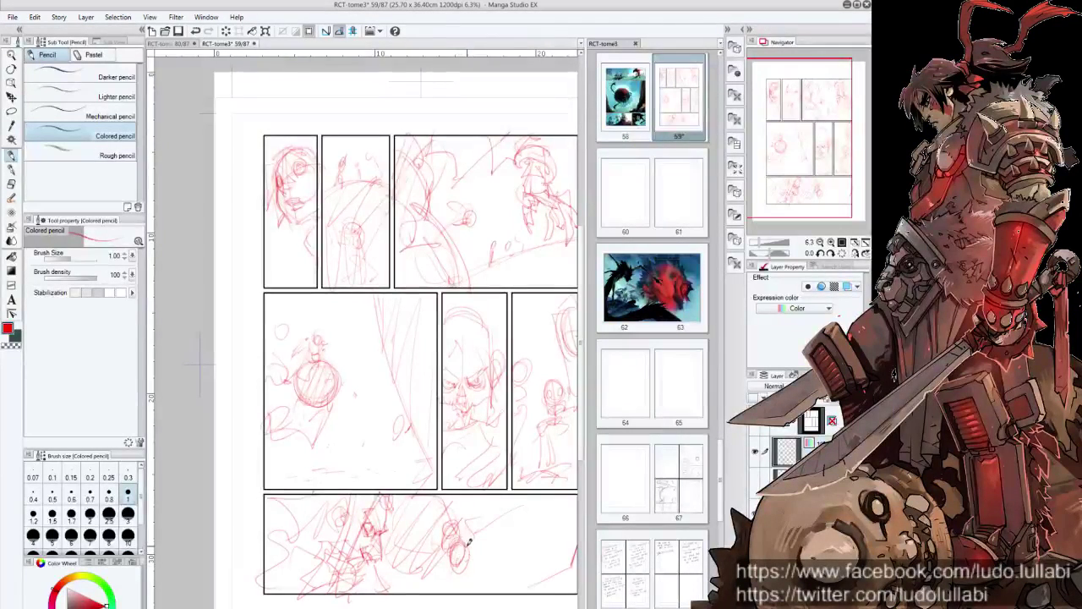
Add red strokes across the bottom panel's middle and fill its lower-right corner.
left_click_drag(394, 566, 341, 557)
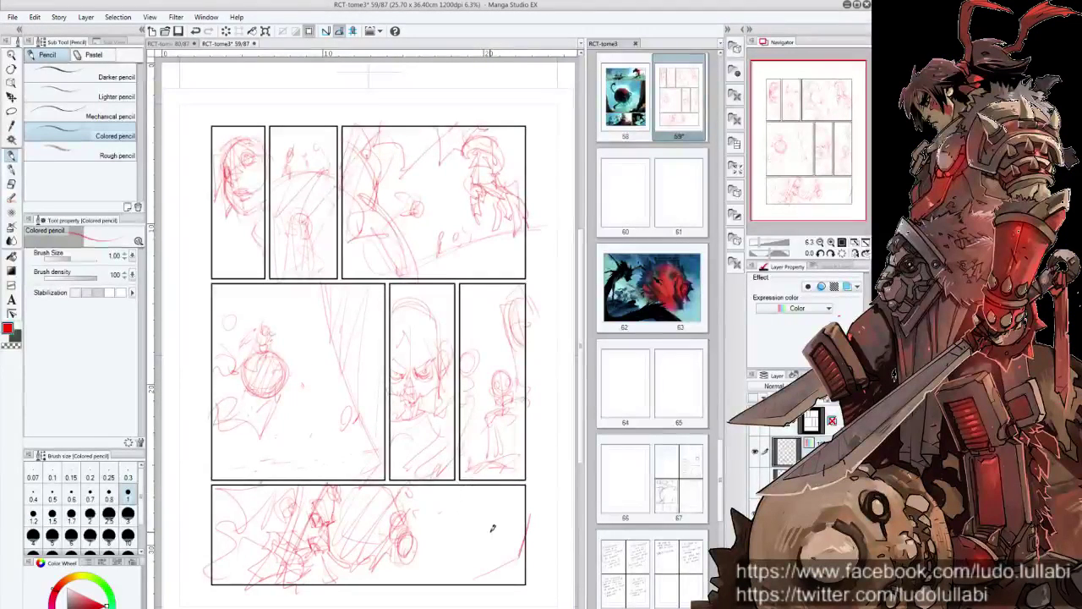
mouse_move(398, 494)
left_mouse_down()
mouse_move(404, 516)
mouse_move(386, 487)
left_mouse_up()
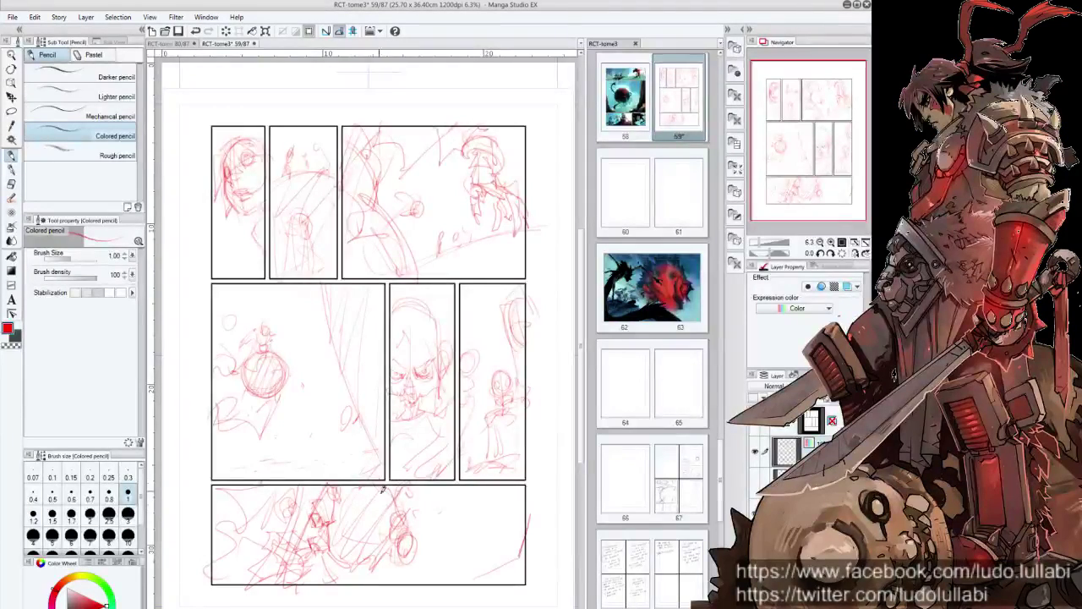
left_click_drag(402, 523, 377, 542)
left_click_drag(504, 482, 472, 582)
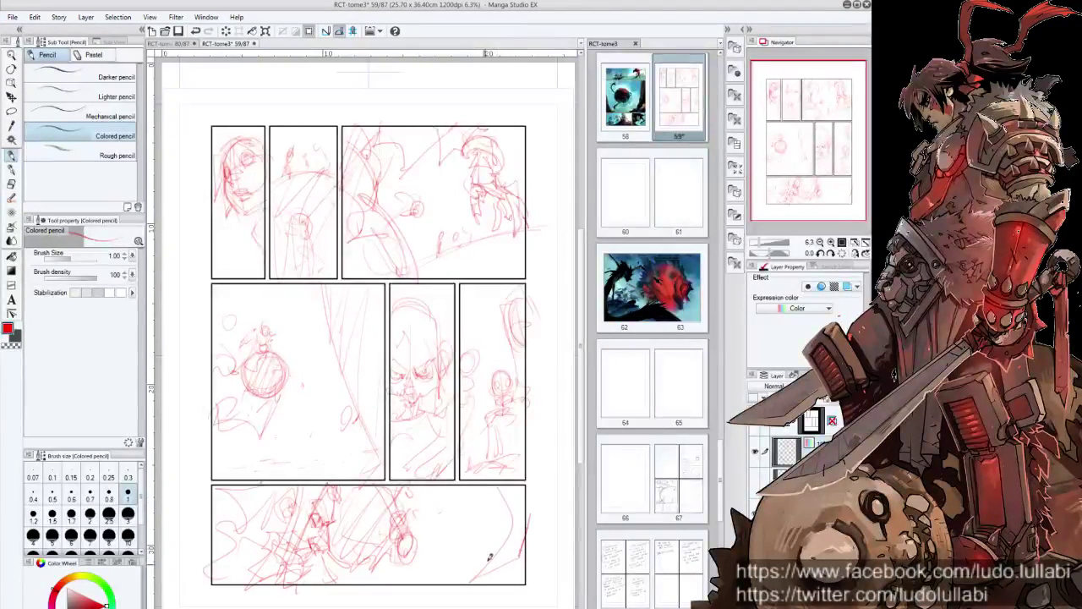
left_click_drag(509, 532, 467, 595)
left_click_drag(525, 515, 495, 580)
left_click_drag(533, 543, 484, 580)
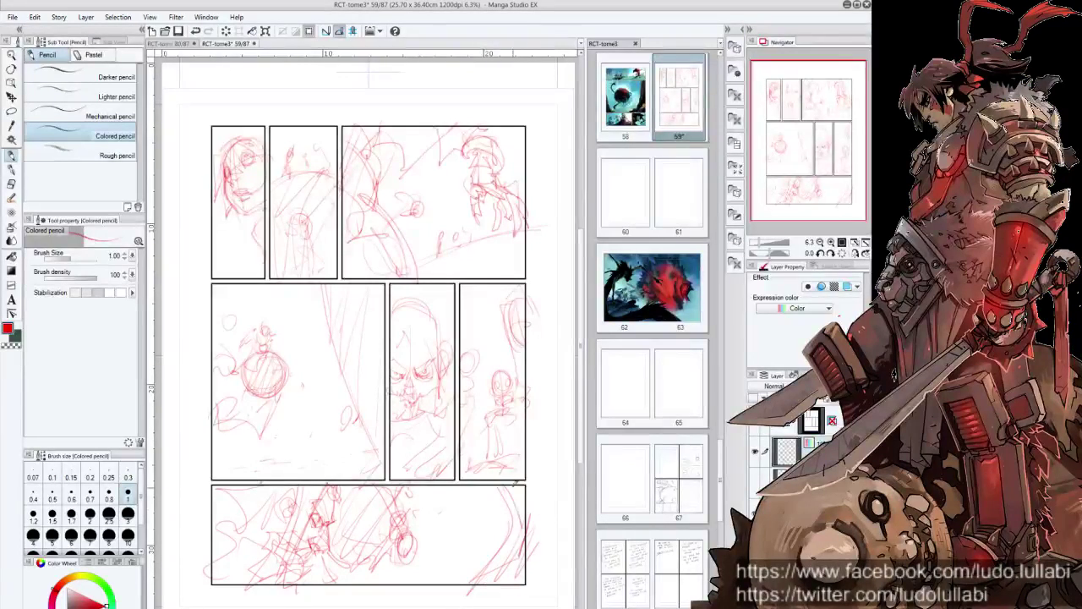
Darken both skull eyes and check the drawing with a horizontal canvas flip.
scroll(382, 326, "up", 1)
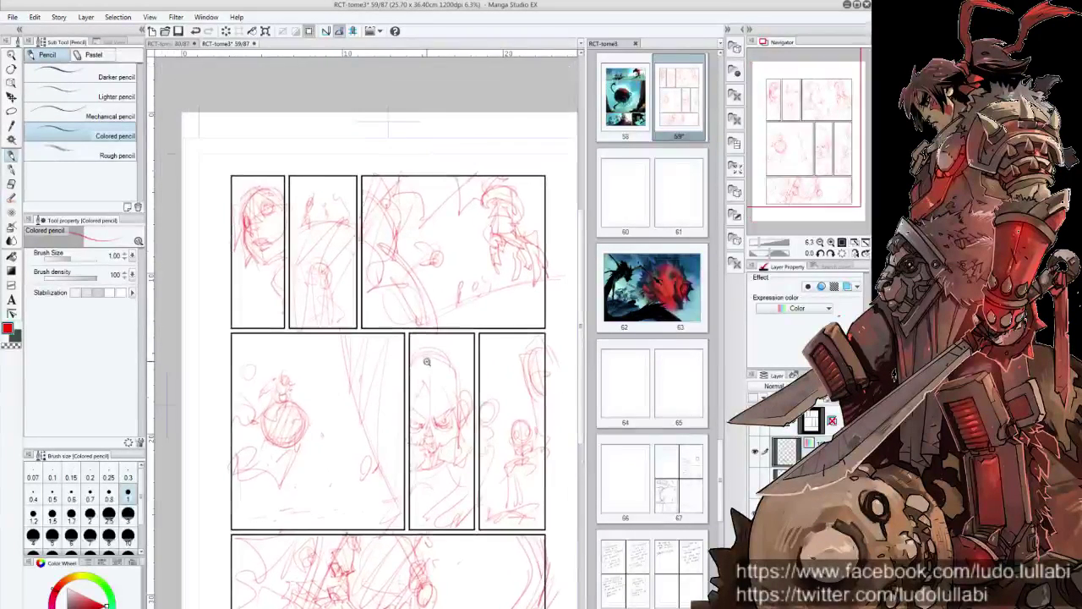
scroll(404, 365, "up", 1)
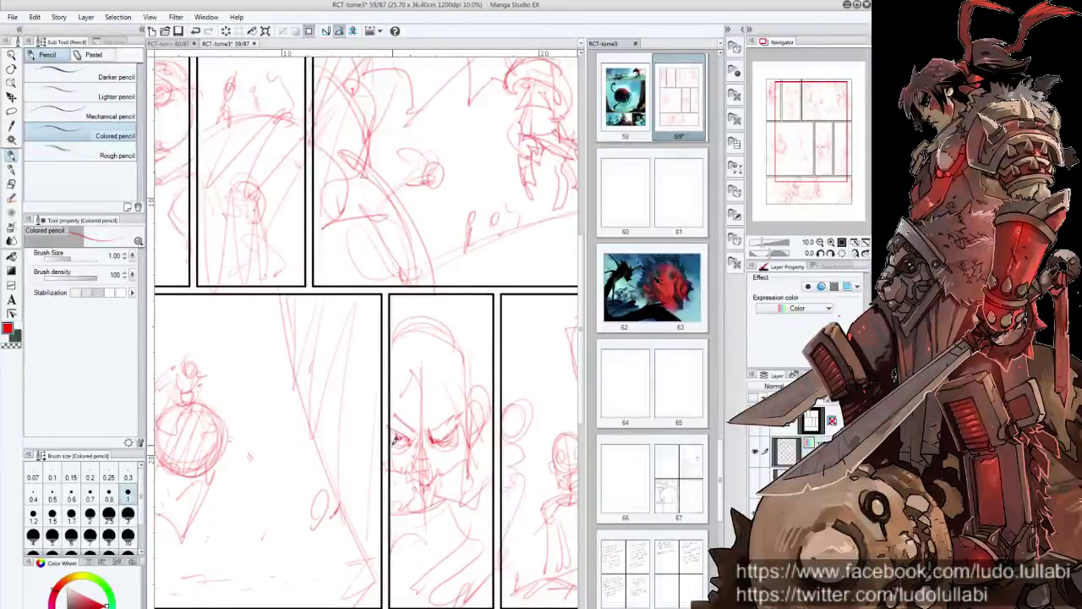
mouse_move(391, 433)
left_mouse_down()
mouse_move(416, 446)
mouse_move(448, 443)
mouse_move(460, 426)
mouse_move(426, 441)
left_mouse_up()
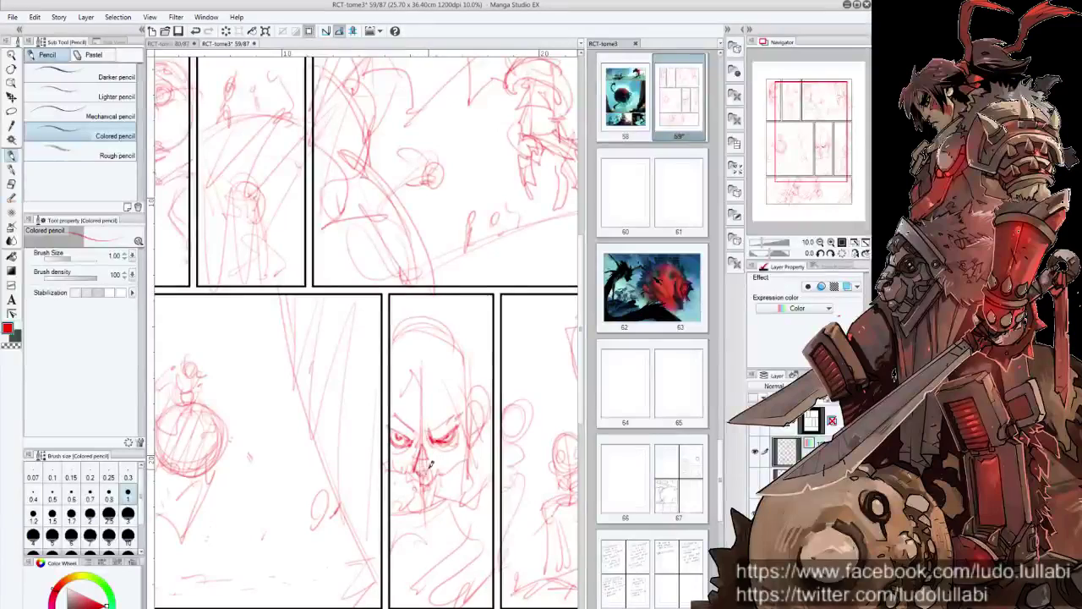
key("h")
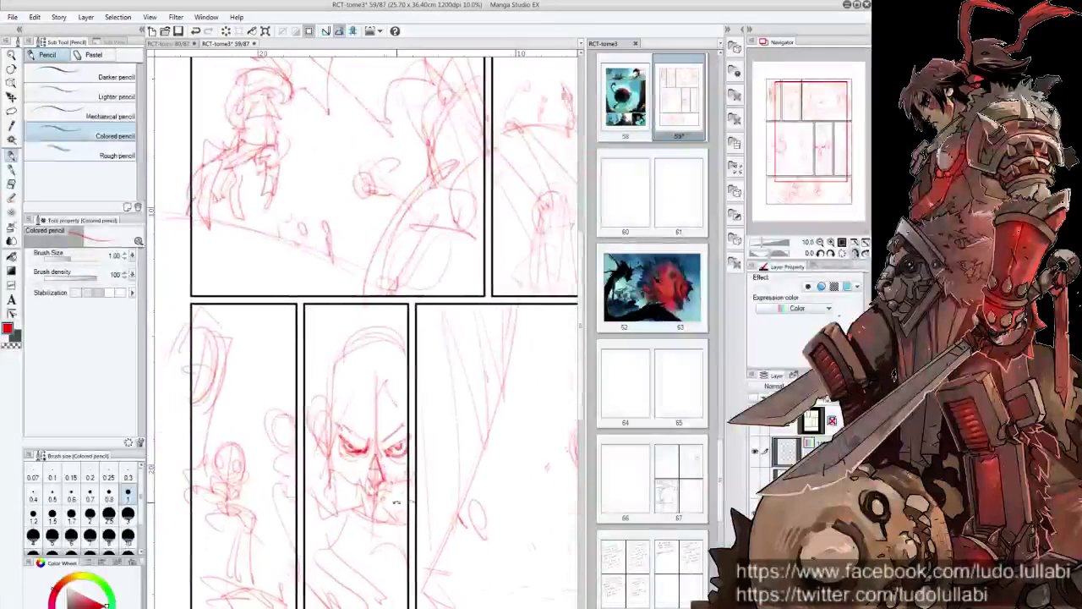
key("h")
key("h")
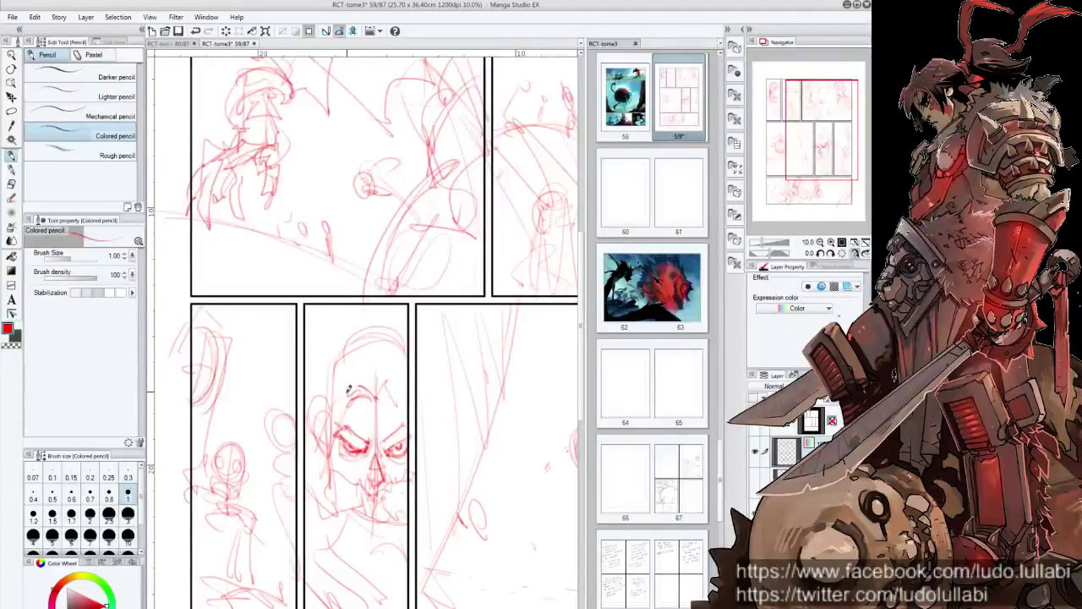
Add red strokes to the face's left edge, head top, chin, left eye, mouth and jaw.
left_click_drag(339, 394, 315, 486)
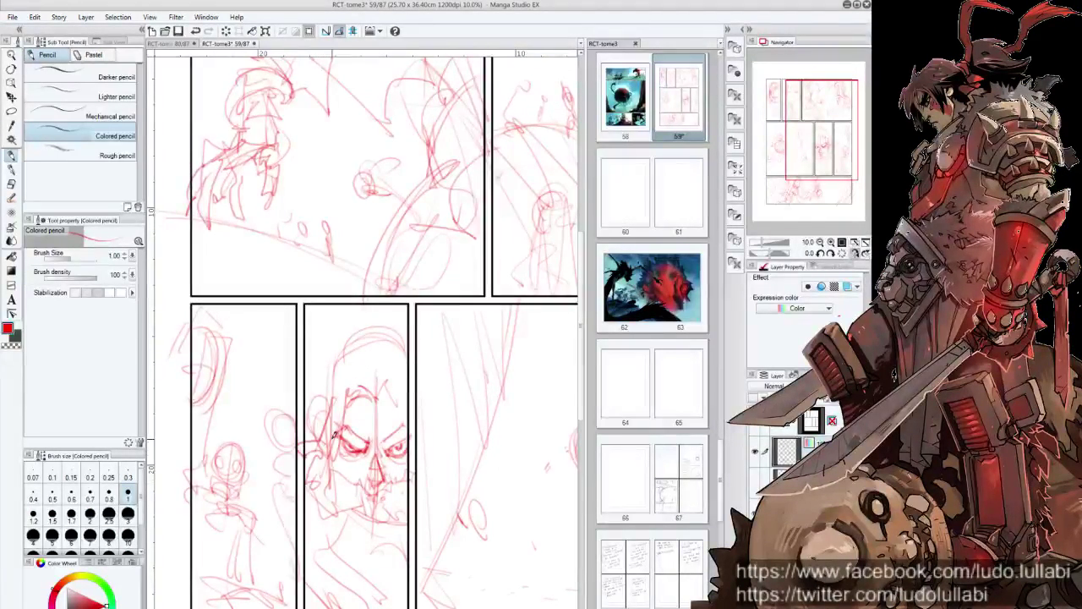
left_click_drag(387, 392, 404, 390)
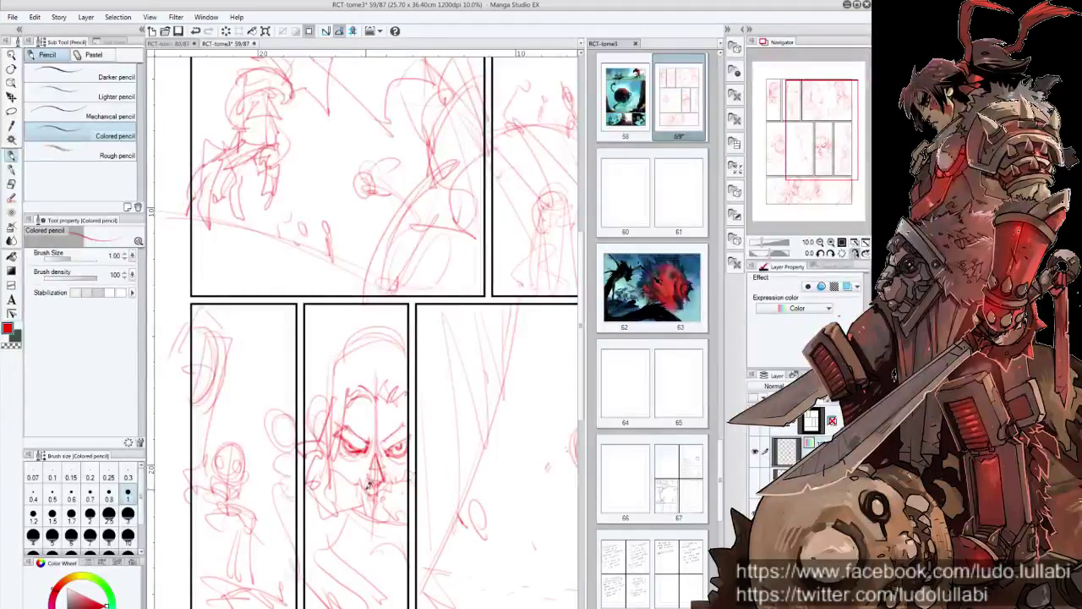
mouse_move(376, 486)
left_mouse_down()
mouse_move(394, 480)
mouse_move(393, 467)
left_mouse_up()
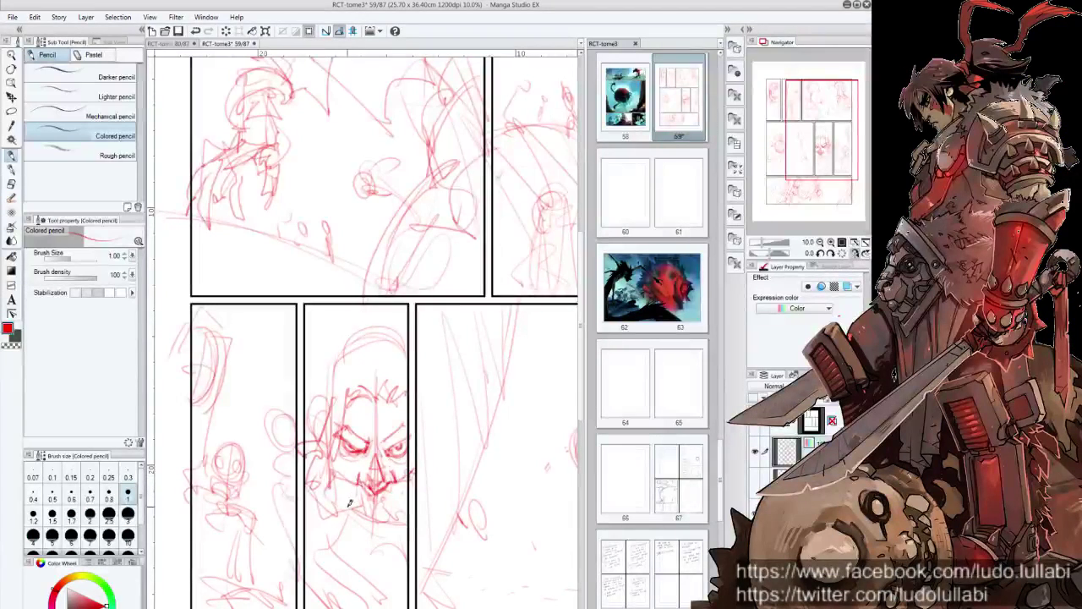
mouse_move(367, 493)
left_mouse_down()
mouse_move(359, 509)
mouse_move(402, 505)
mouse_move(399, 514)
left_mouse_up()
mouse_move(345, 438)
left_mouse_down()
mouse_move(355, 453)
mouse_move(395, 445)
left_mouse_up()
mouse_move(353, 396)
left_mouse_down()
mouse_move(345, 431)
mouse_move(394, 431)
left_mouse_up()
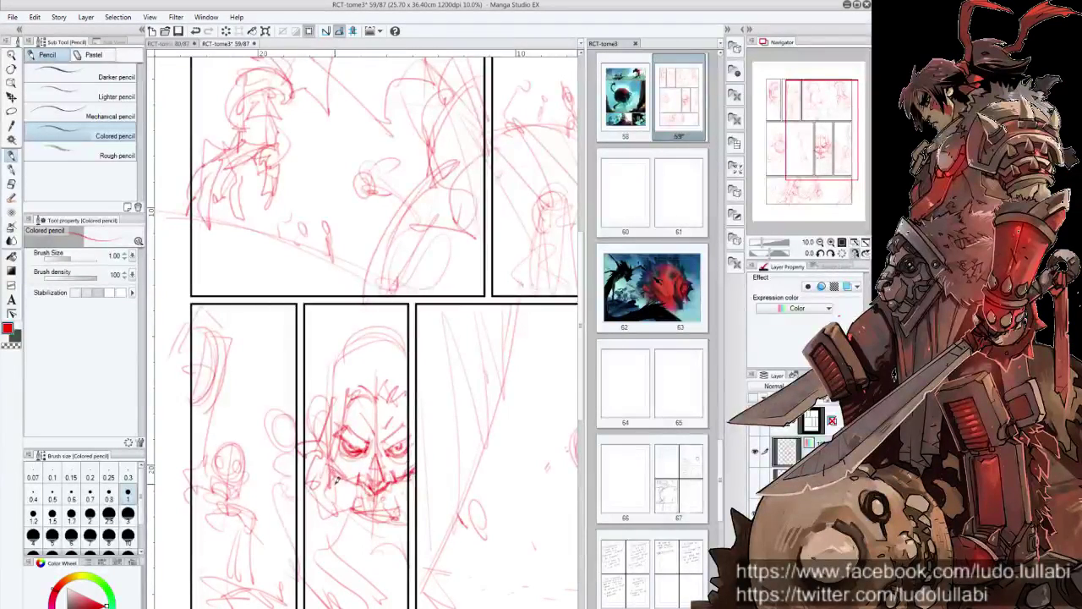
mouse_move(350, 503)
left_mouse_down()
mouse_move(379, 487)
mouse_move(410, 490)
left_mouse_up()
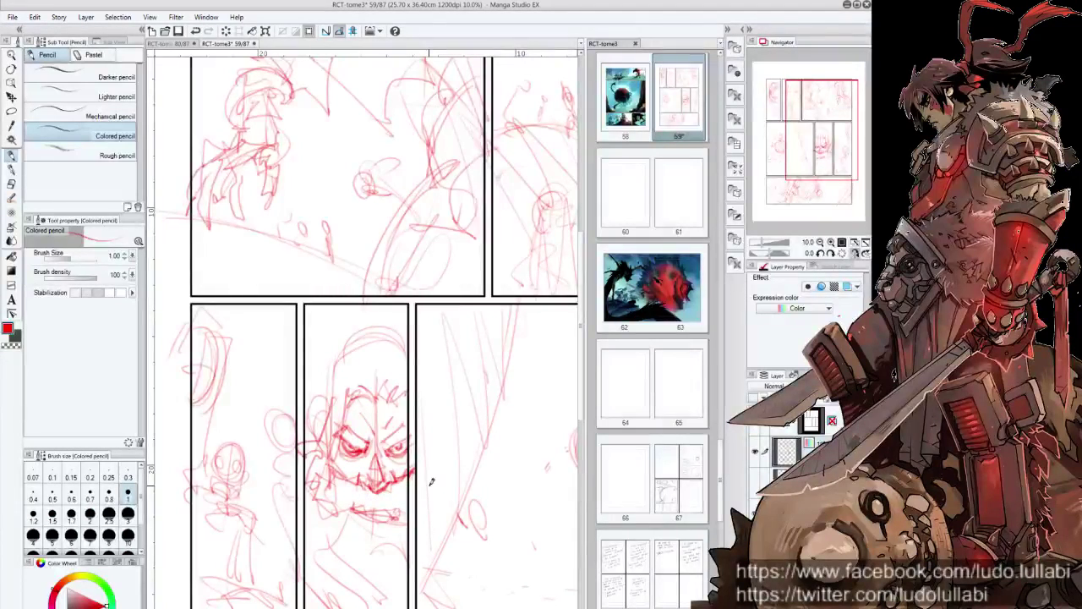
Lasso the skull face and move it slightly upward.
key("m")
left_click_drag(415, 420, 417, 425)
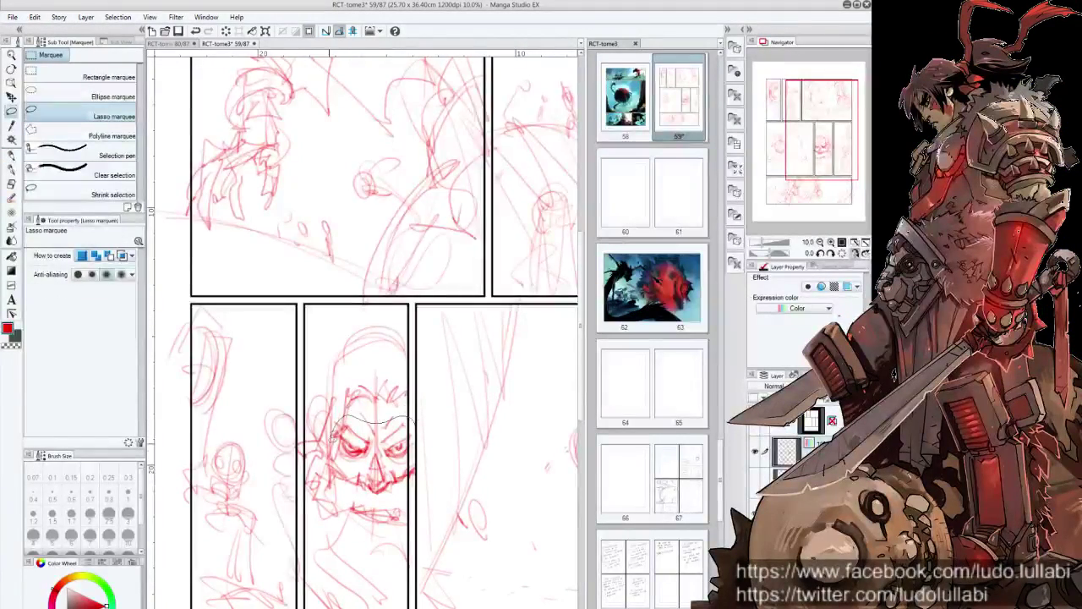
key("ctrl+t")
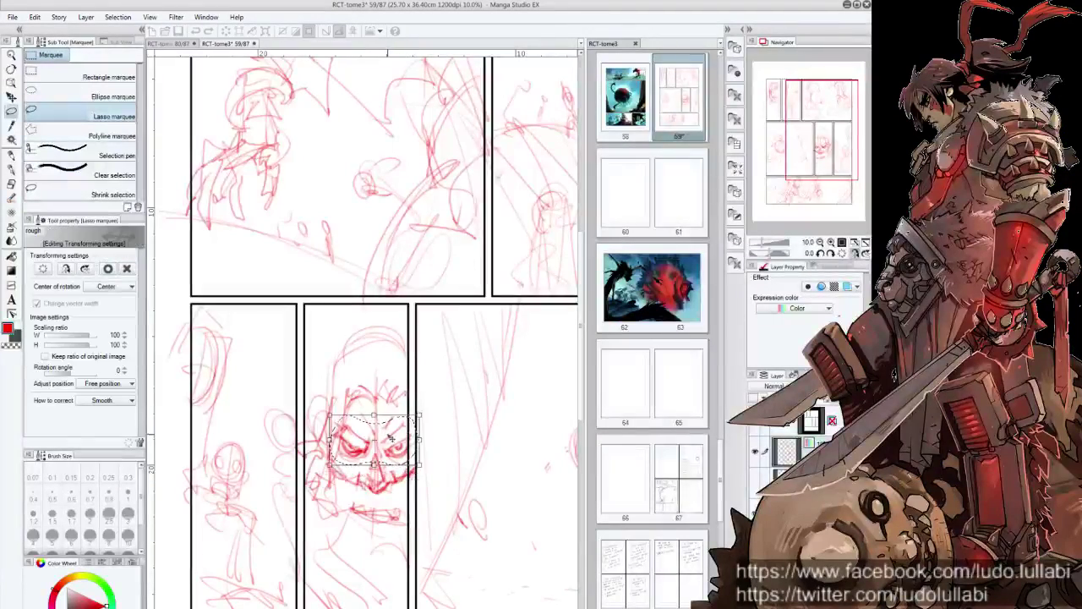
left_click_drag(392, 445, 392, 441)
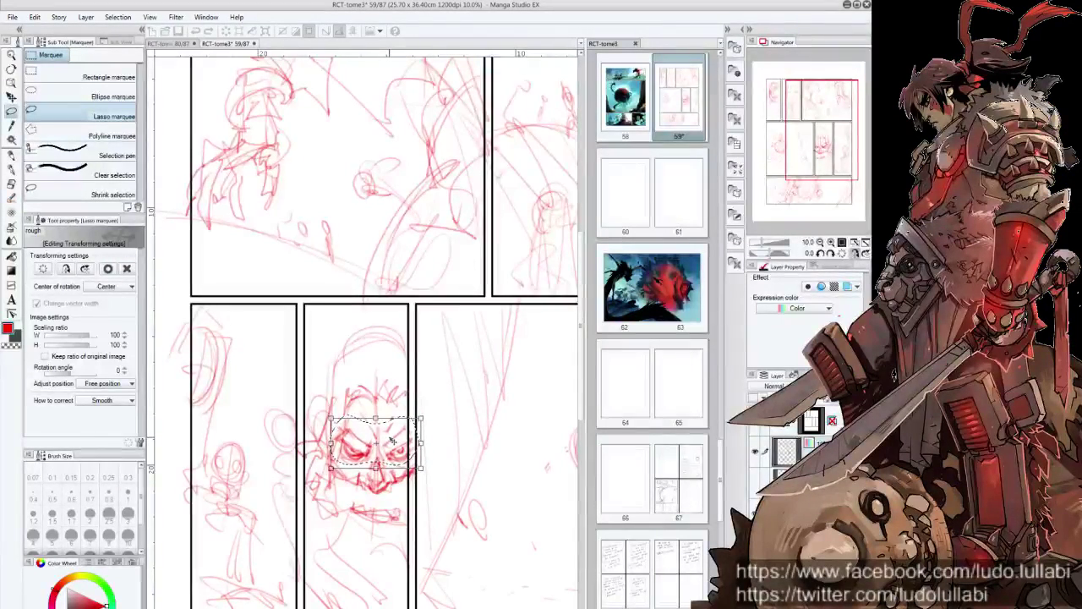
key("Return")
Transform the upper head, deselect, and redraw the head's left side and top.
left_click_drag(394, 399, 389, 412)
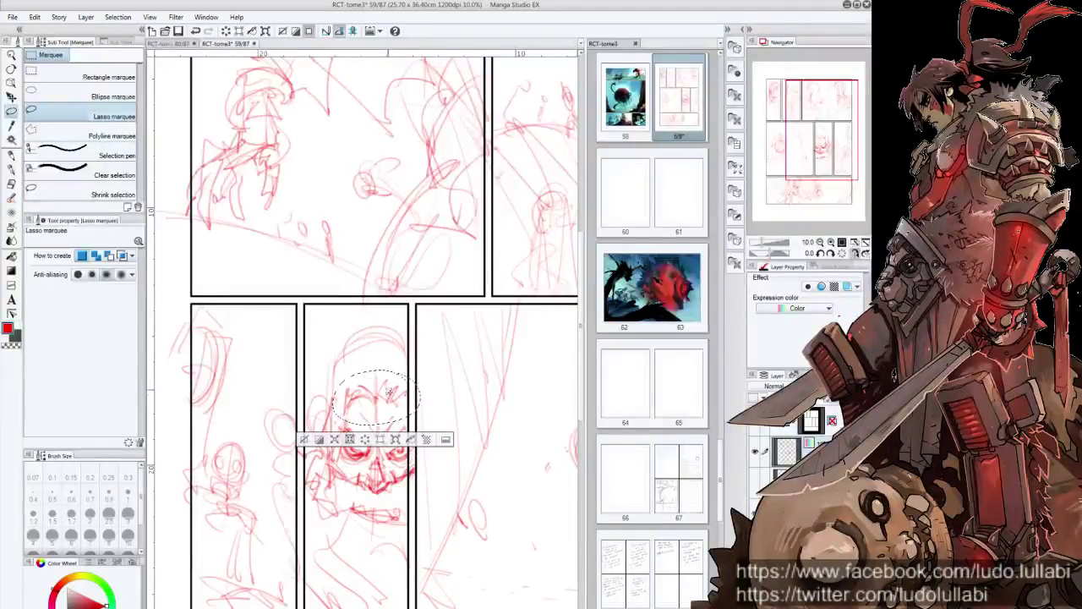
key("ctrl+t")
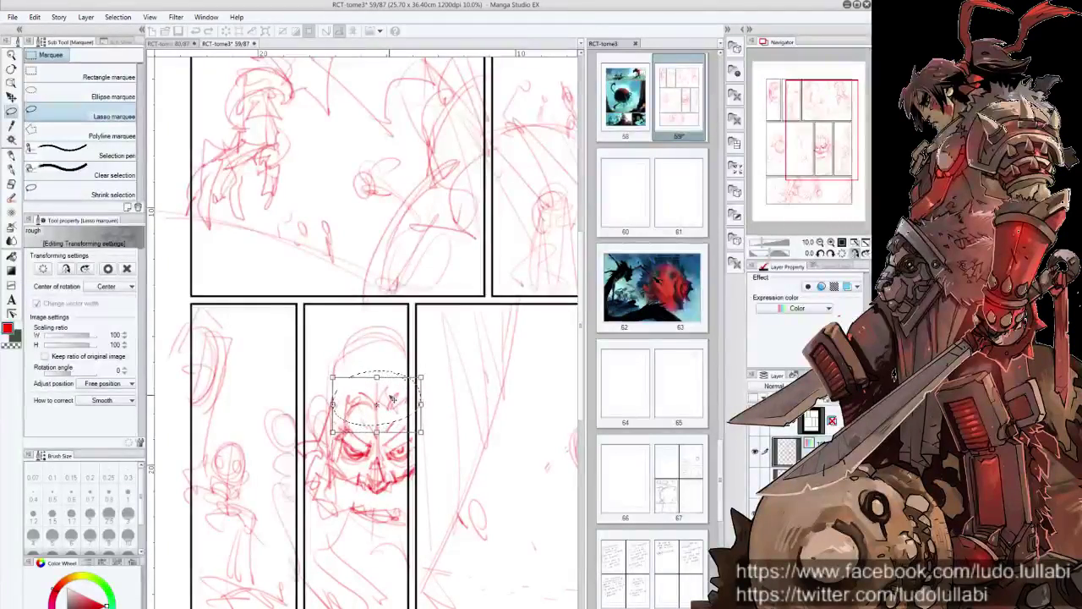
key("Return")
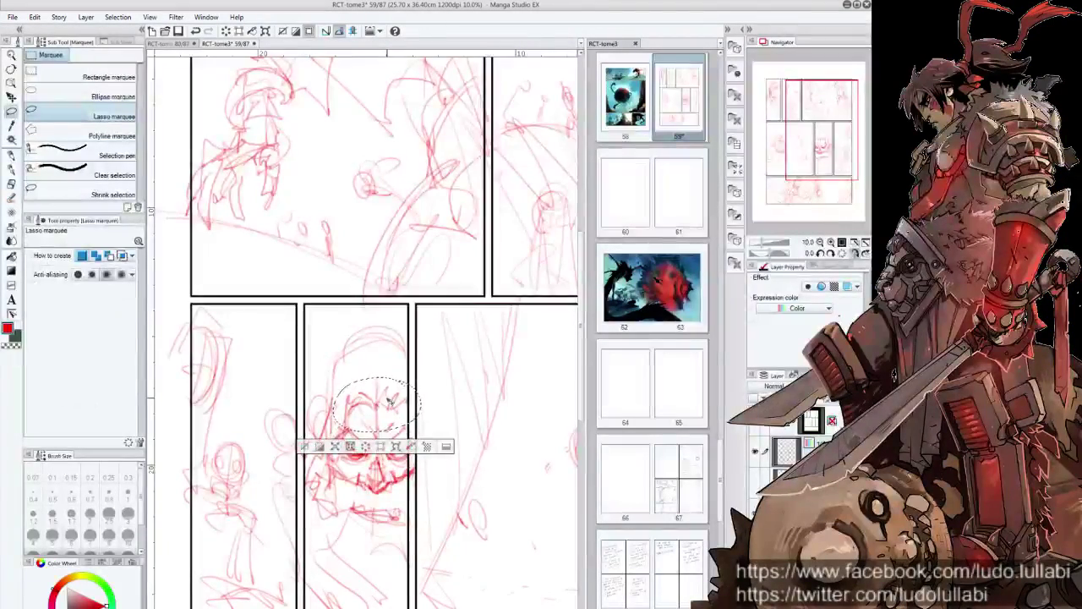
key("ctrl+d")
key("p")
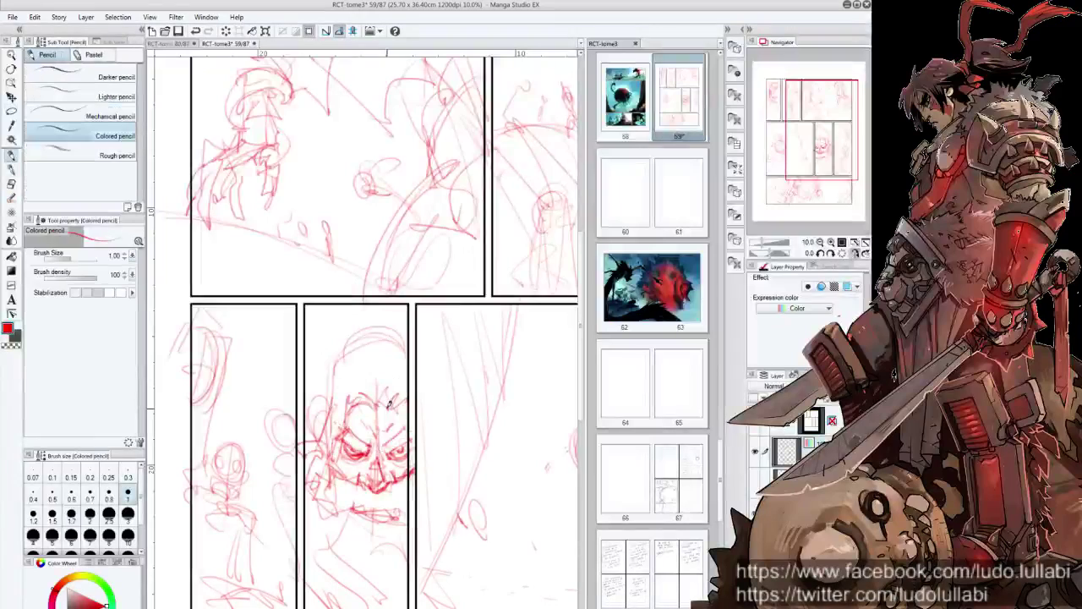
mouse_move(335, 406)
left_mouse_down()
mouse_move(330, 358)
mouse_move(362, 338)
left_mouse_up()
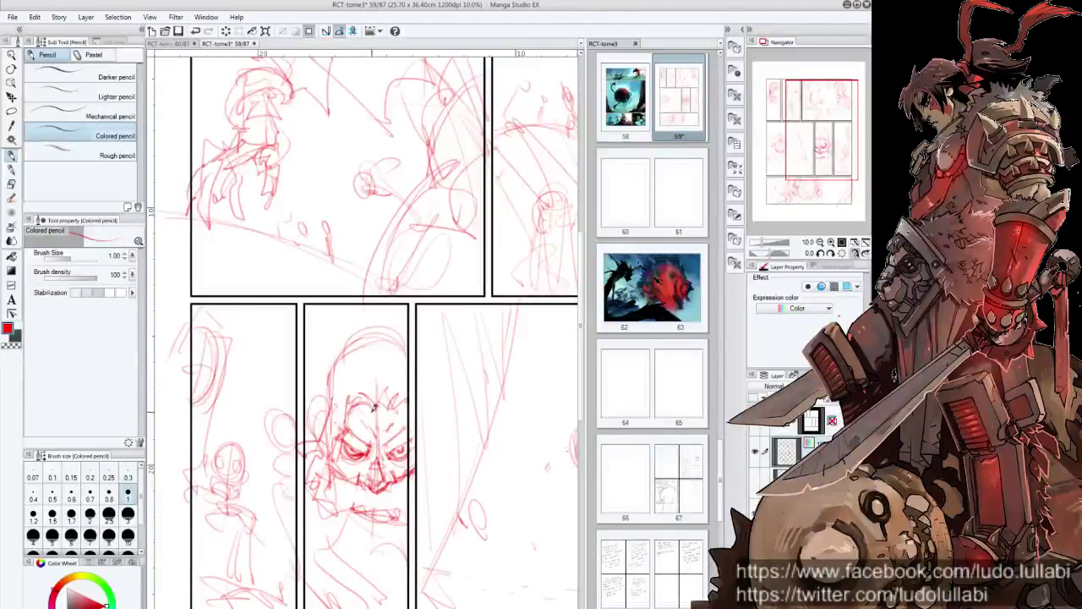
Place a vertical symmetry ruler through the skull's centre.
left_click(12, 286)
left_click(118, 55)
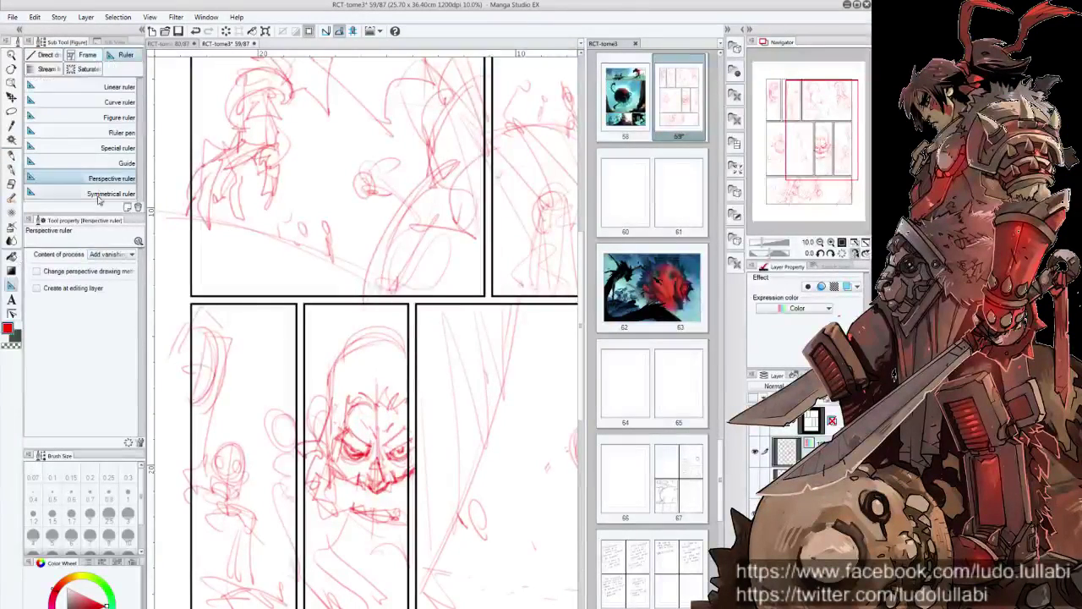
left_click(98, 193)
left_click_drag(376, 528, 369, 330)
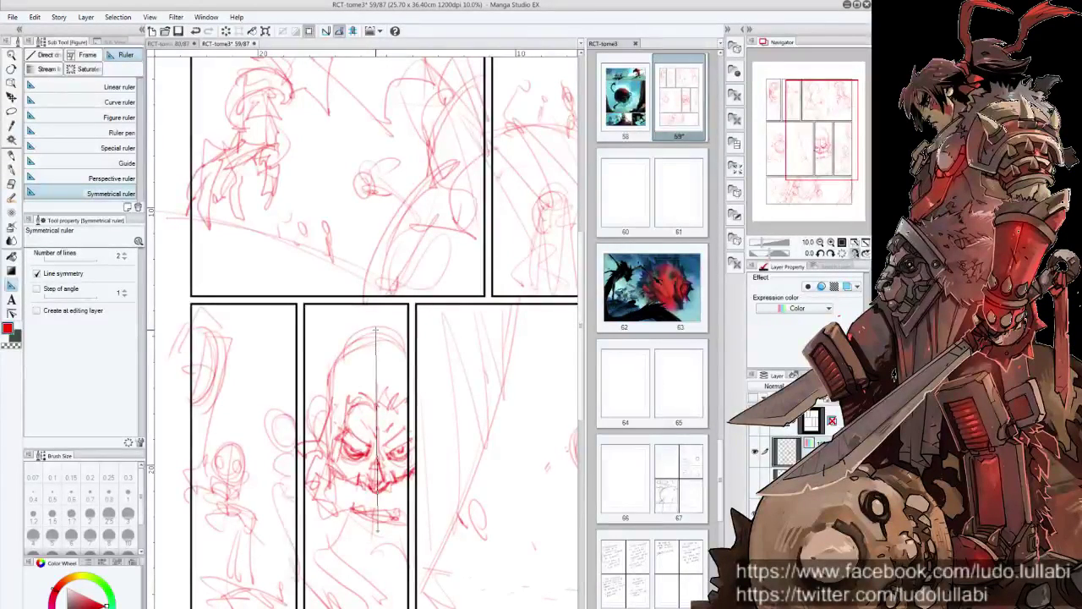
Symmetrically thicken the skull's eyes, brows, mouth and jaw, showing the layer in colour.
key("p")
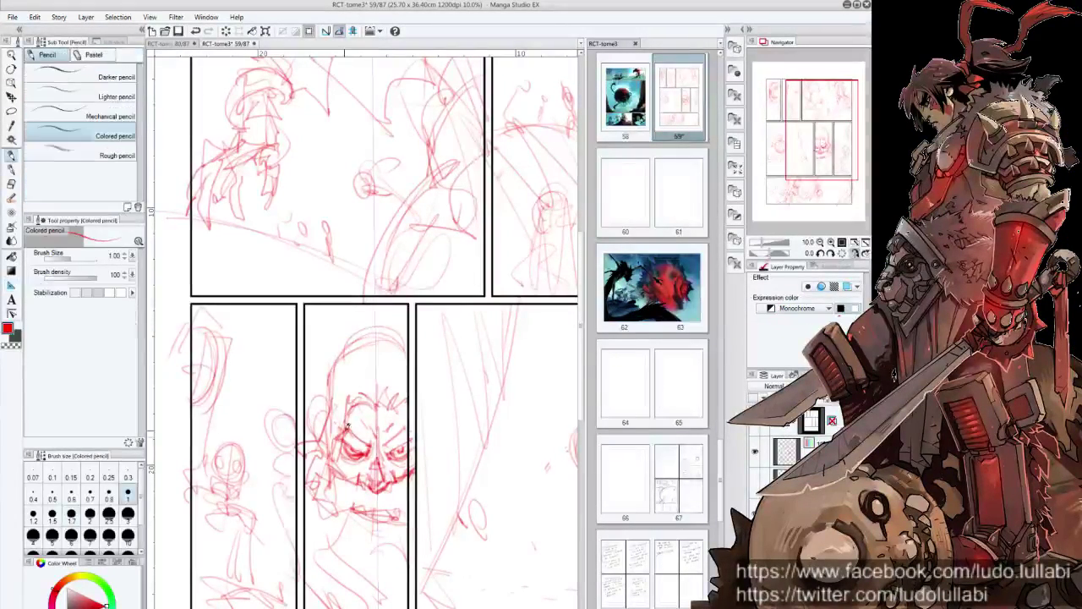
mouse_move(353, 441)
left_mouse_down()
mouse_move(372, 446)
mouse_move(368, 465)
left_mouse_up()
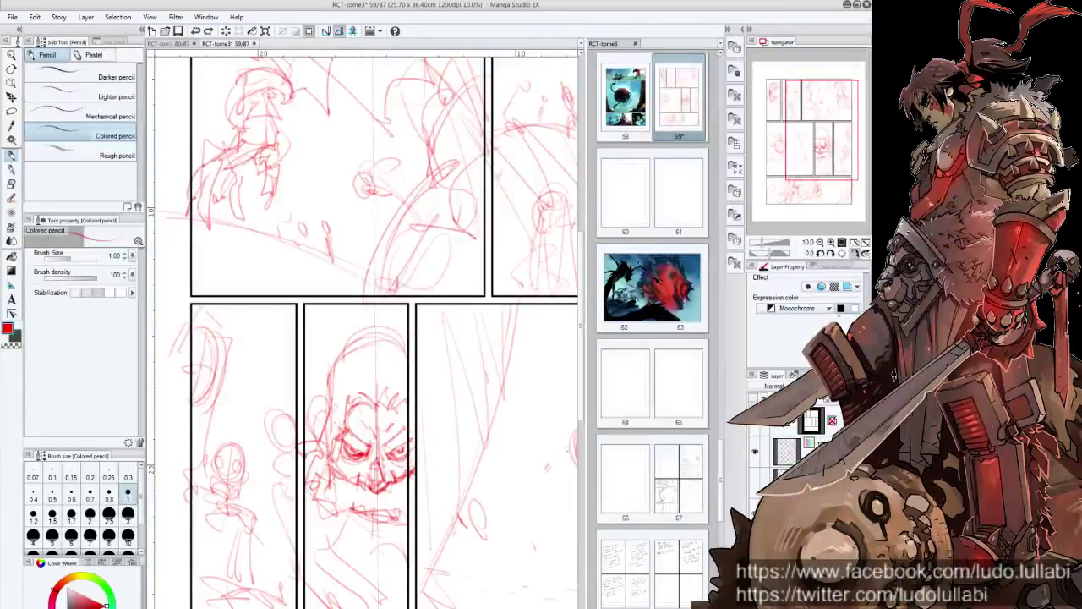
left_click(787, 450)
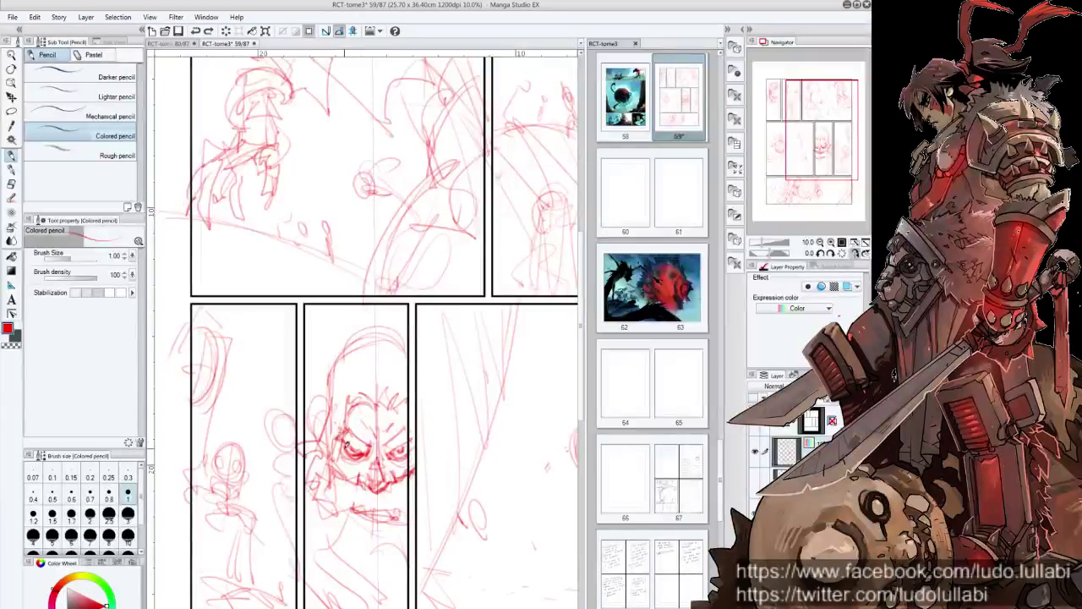
mouse_move(345, 444)
left_mouse_down()
mouse_move(357, 438)
mouse_move(362, 452)
mouse_move(363, 427)
mouse_move(383, 445)
mouse_move(377, 486)
left_mouse_up()
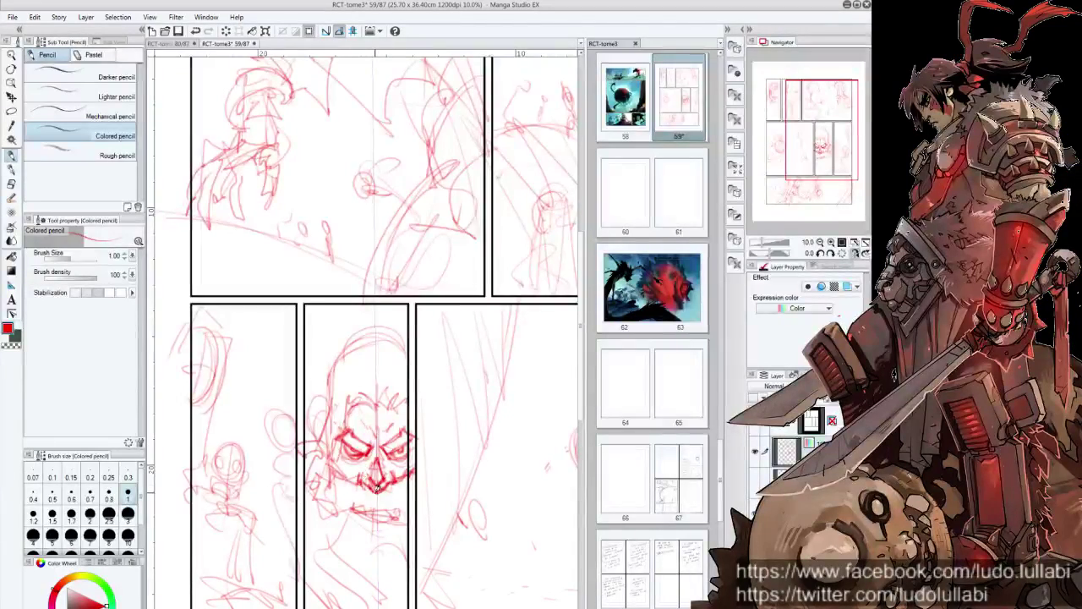
mouse_move(356, 427)
left_mouse_down()
mouse_move(364, 482)
mouse_move(423, 479)
left_mouse_up()
left_click_drag(319, 470, 434, 491)
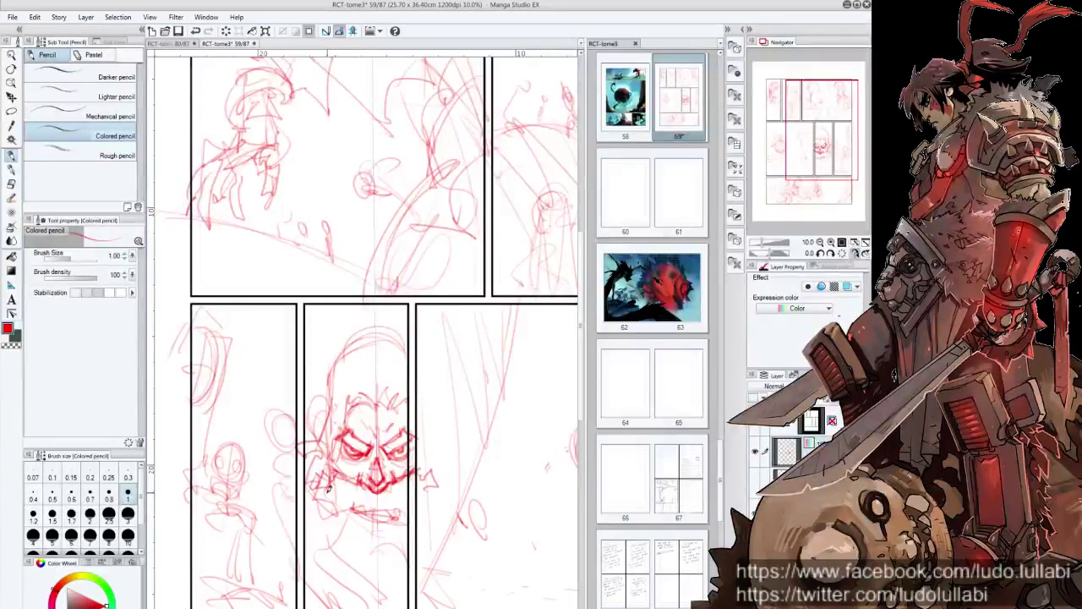
mouse_move(321, 493)
left_mouse_down()
mouse_move(355, 513)
mouse_move(404, 504)
mouse_move(376, 497)
left_mouse_up()
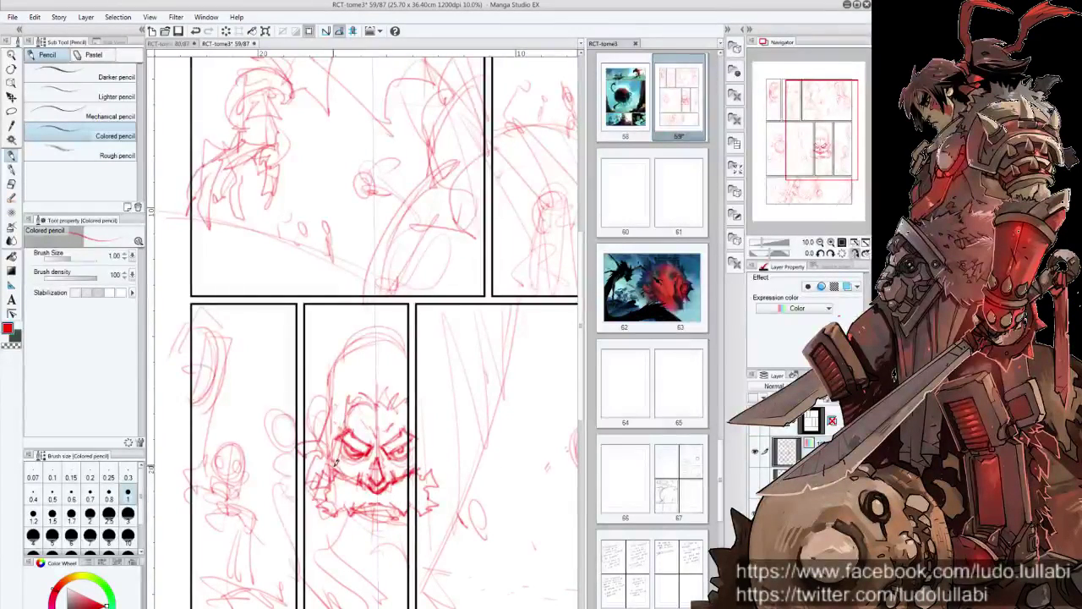
left_click_drag(360, 507, 398, 516)
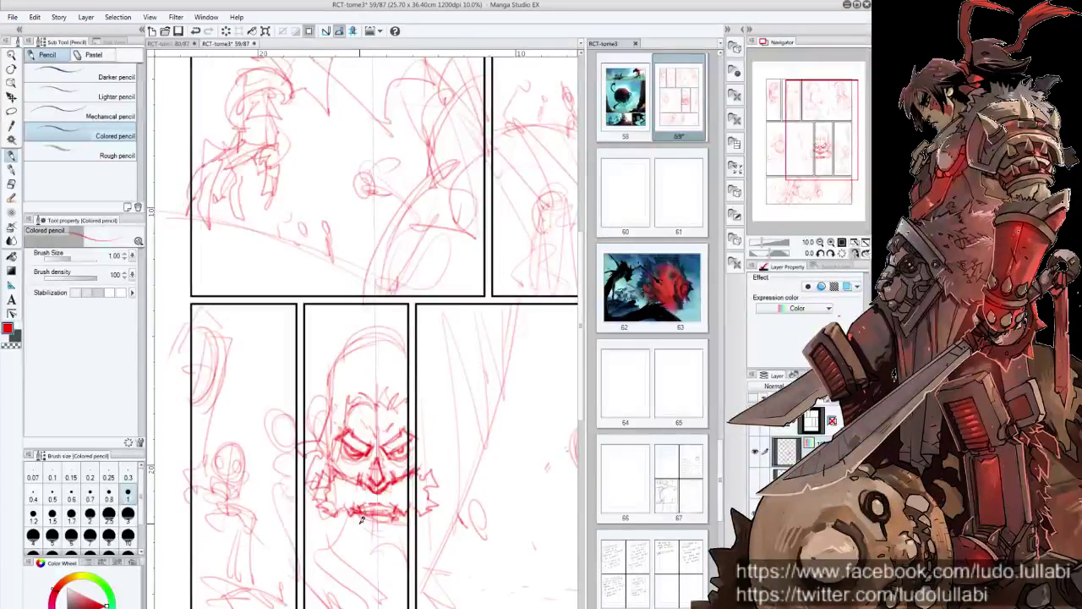
left_click_drag(347, 511, 404, 519)
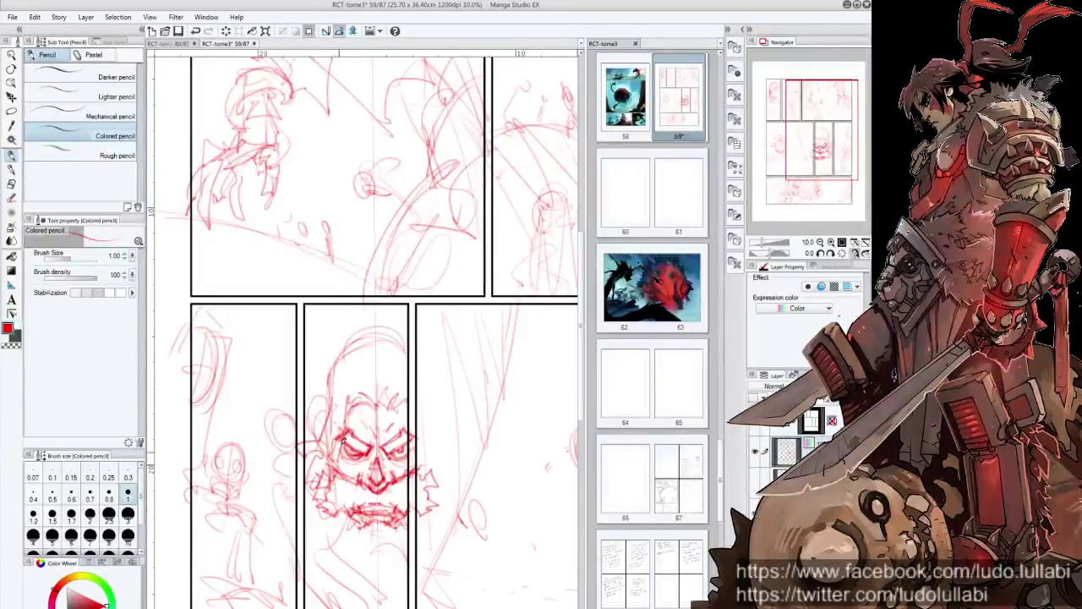
Outline and darken the skull's top, sides, forehead, ears and lower-left cheek.
mouse_move(347, 404)
left_mouse_down()
mouse_move(403, 395)
mouse_move(424, 441)
left_mouse_up()
left_click_drag(333, 380, 328, 444)
mouse_move(324, 404)
left_mouse_down()
mouse_move(350, 335)
mouse_move(408, 329)
left_mouse_up()
left_click_drag(336, 342, 373, 336)
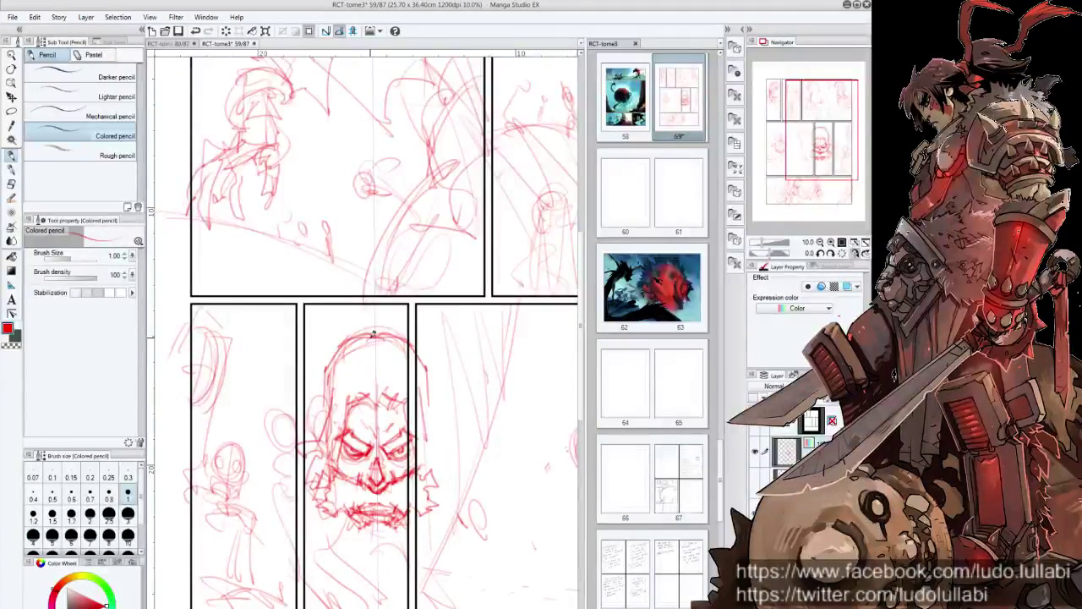
mouse_move(337, 381)
left_mouse_down()
mouse_move(407, 367)
mouse_move(346, 351)
mouse_move(406, 343)
mouse_move(424, 379)
left_mouse_up()
left_click_drag(352, 330, 313, 436)
left_click_drag(429, 408, 440, 436)
left_click_drag(329, 403, 311, 433)
left_click_drag(427, 410, 442, 430)
mouse_move(333, 370)
left_mouse_down()
mouse_move(323, 415)
mouse_move(318, 394)
left_mouse_up()
mouse_move(319, 441)
left_mouse_down()
mouse_move(306, 467)
mouse_move(326, 437)
left_mouse_up()
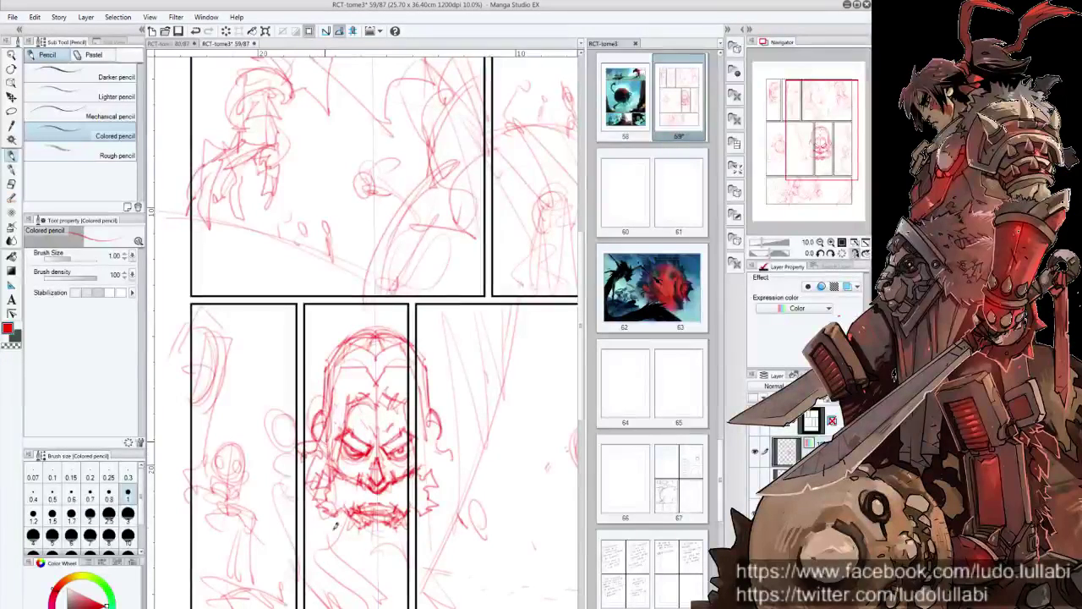
Sketch the jaw and neck below the skull and add light detail around the eyes and nose.
left_click_drag(328, 514, 306, 548)
left_click_drag(431, 520, 448, 546)
left_click_drag(323, 543, 301, 568)
left_click_drag(429, 546, 455, 566)
left_click_drag(323, 563, 343, 607)
left_click_drag(431, 563, 413, 607)
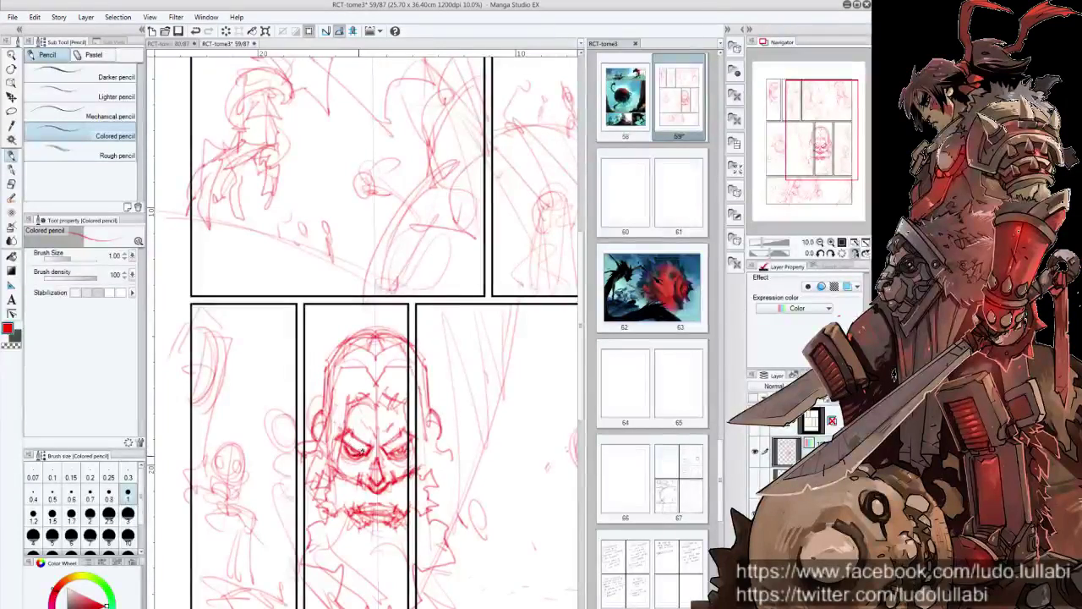
left_click_drag(353, 450, 364, 435)
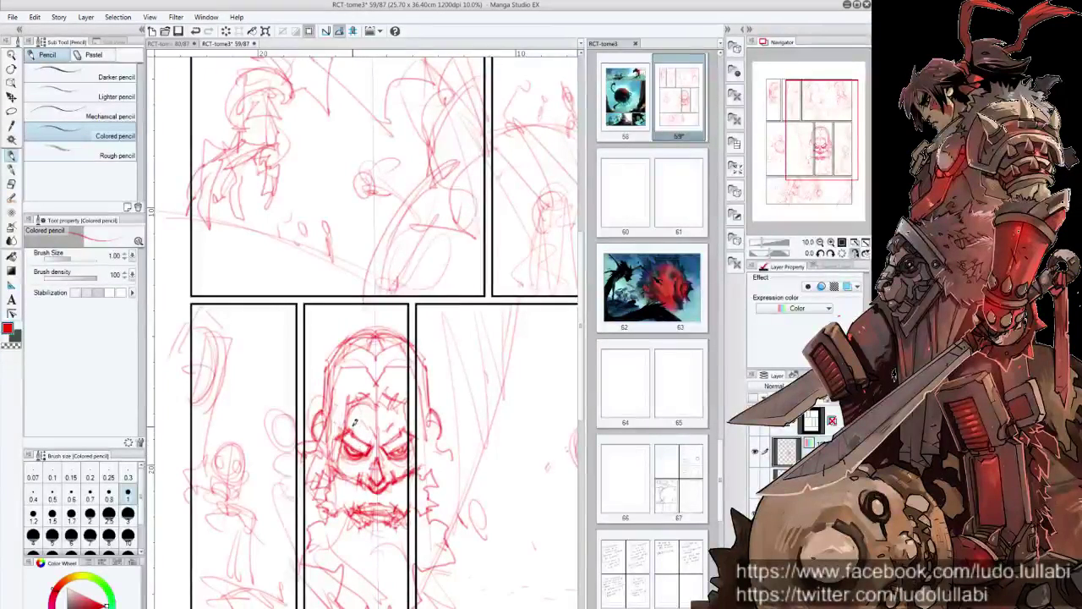
With the Lighter pencil, darken the skull's eyes, brow, cheek, nose and chin lines.
left_click(72, 90)
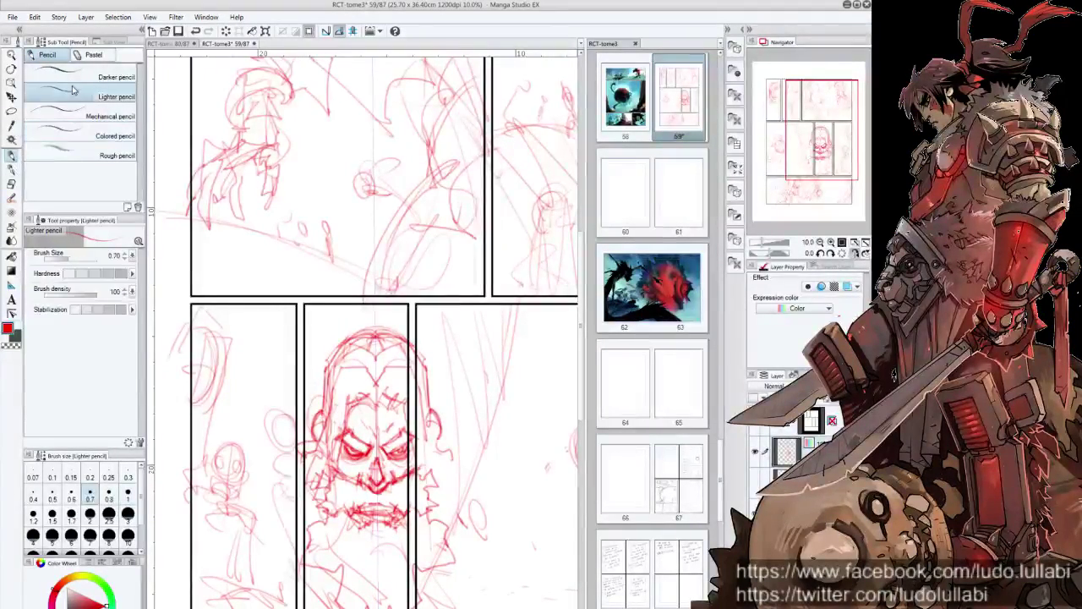
left_click_drag(405, 443, 372, 451)
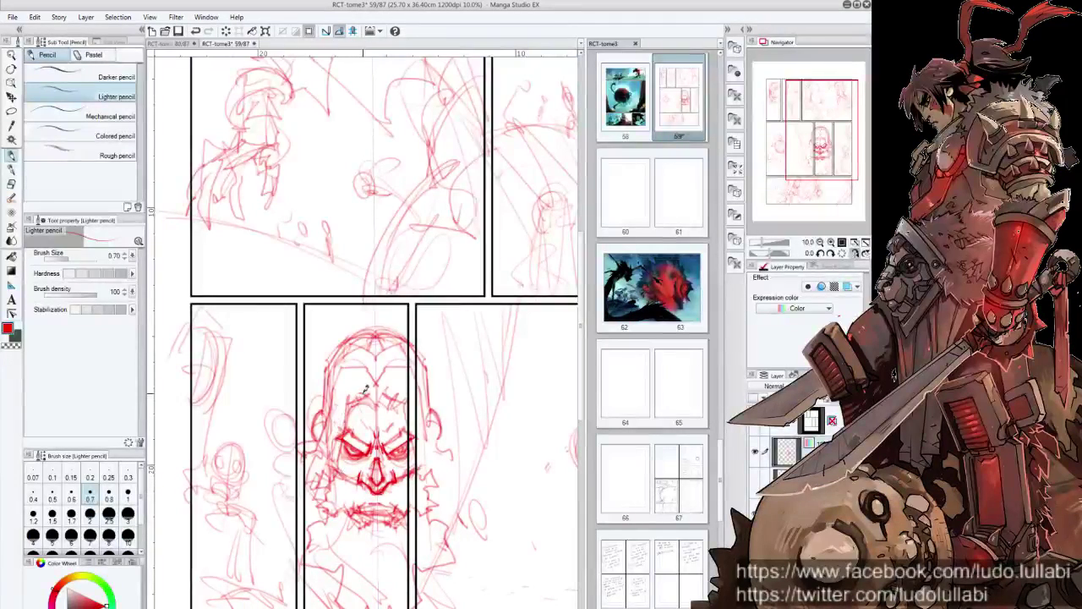
mouse_move(404, 397)
left_mouse_down()
mouse_move(353, 404)
mouse_move(335, 486)
mouse_move(429, 499)
left_mouse_up()
left_click_drag(350, 416, 334, 488)
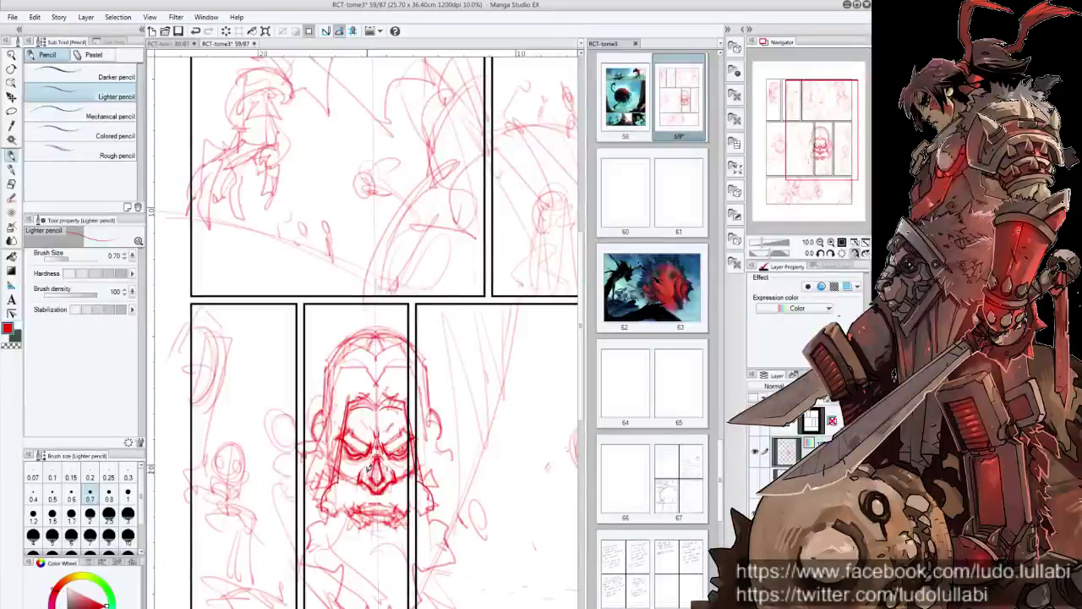
mouse_move(365, 463)
left_mouse_down()
mouse_move(389, 476)
mouse_move(375, 470)
left_mouse_up()
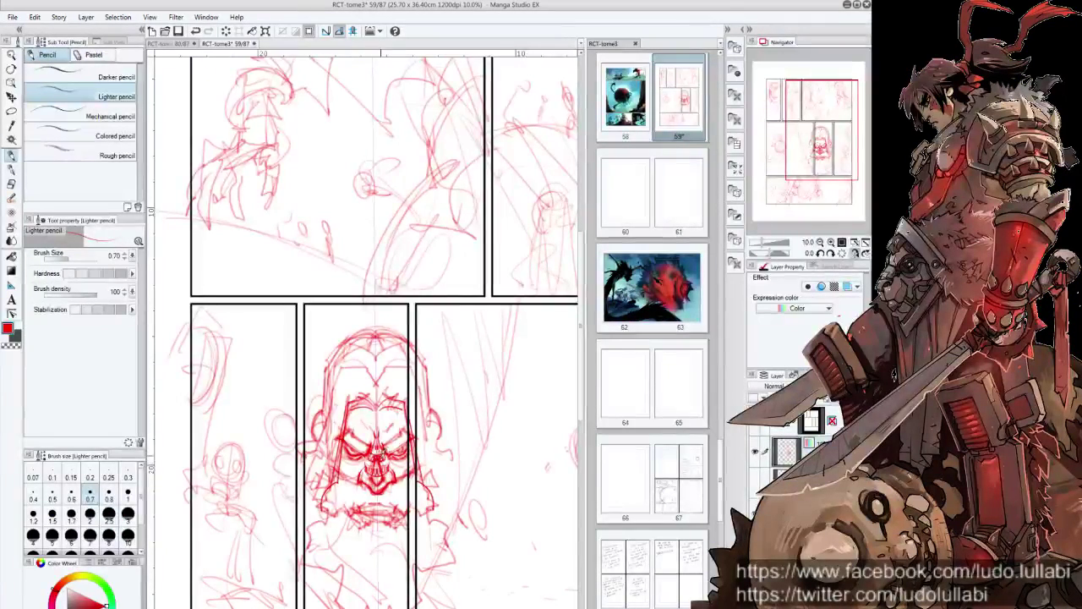
left_click_drag(382, 455, 376, 432)
mouse_move(372, 490)
left_mouse_down()
mouse_move(386, 510)
mouse_move(362, 501)
mouse_move(355, 514)
left_mouse_up()
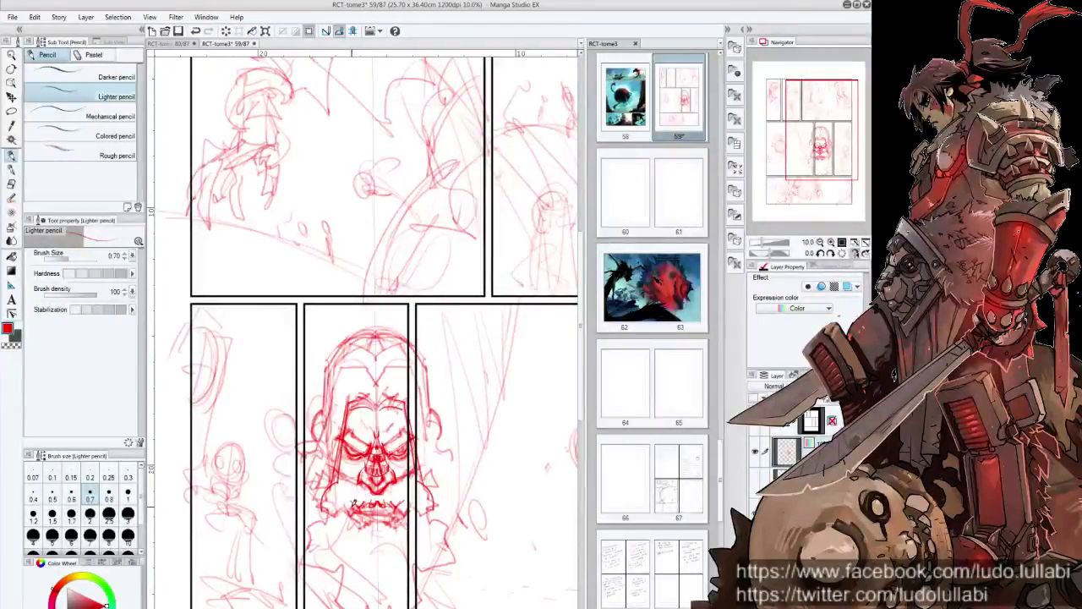
Strengthen both cheeks, the jaw and both sides of the skull.
left_click_drag(326, 457, 311, 493)
left_click_drag(434, 466, 440, 487)
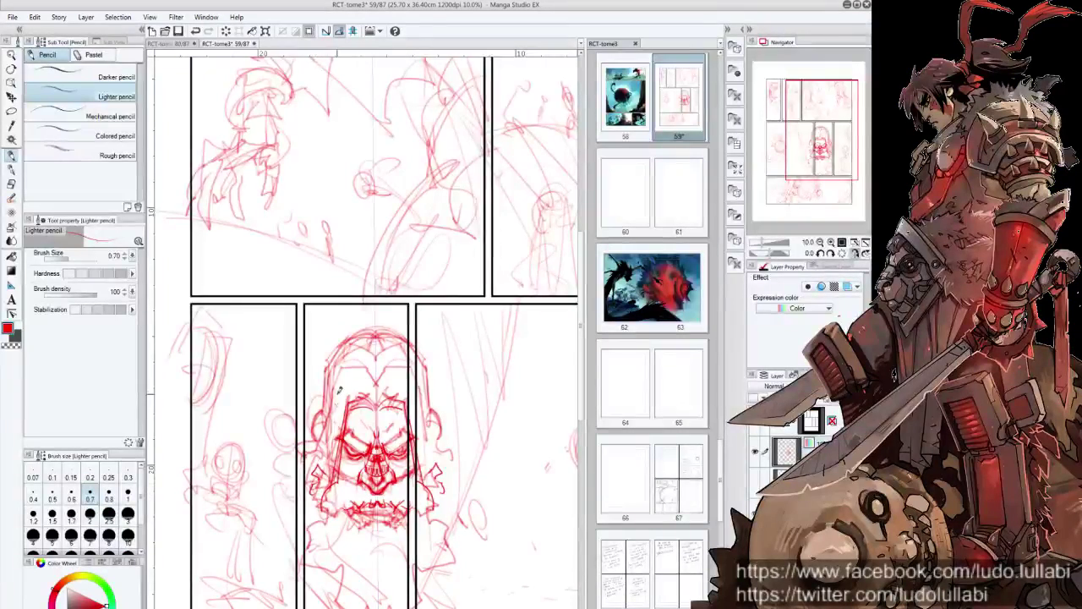
left_click_drag(329, 432, 312, 488)
left_click_drag(427, 431, 431, 469)
left_click_drag(315, 499, 311, 519)
left_click_drag(431, 508, 445, 520)
left_click_drag(323, 395, 313, 441)
left_click_drag(429, 411, 438, 439)
mouse_move(327, 407)
left_mouse_down()
mouse_move(316, 426)
mouse_move(323, 367)
left_mouse_up()
Trace and darken the hood outline, its top arc, upper sides and V lines.
left_click_drag(430, 407, 427, 370)
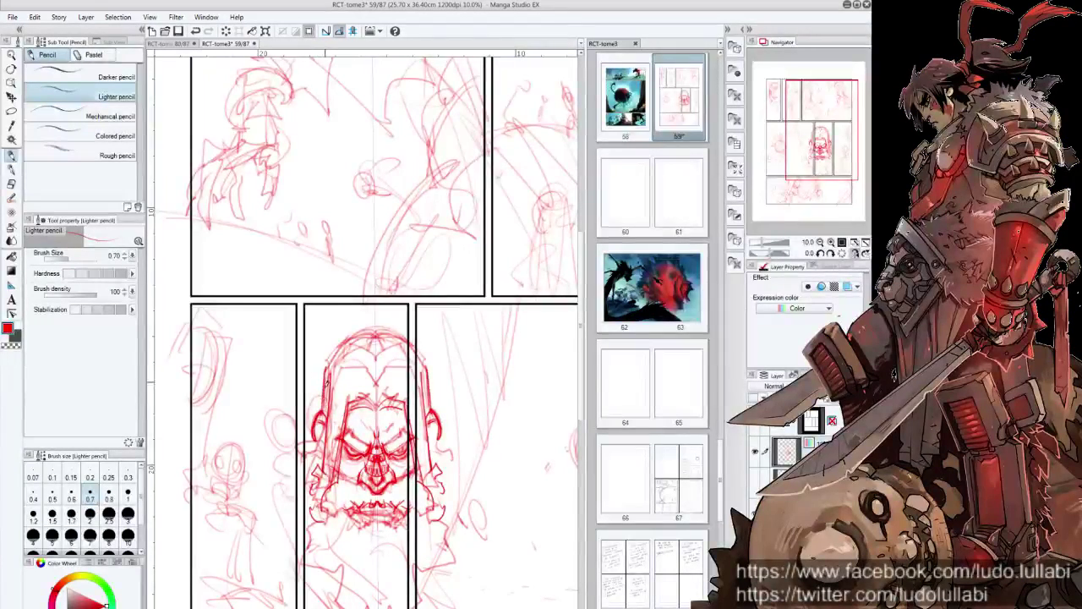
left_click_drag(328, 402, 327, 360)
left_click_drag(423, 364, 414, 348)
left_click_drag(326, 366, 362, 336)
mouse_move(404, 342)
left_mouse_down()
mouse_move(369, 328)
mouse_move(394, 334)
mouse_move(386, 332)
left_mouse_up()
left_click_drag(326, 367, 364, 328)
left_click_drag(418, 361, 387, 333)
mouse_move(328, 421)
left_mouse_down()
mouse_move(367, 346)
mouse_move(371, 366)
left_mouse_up()
left_click_drag(397, 347, 379, 368)
mouse_move(364, 330)
left_mouse_down()
mouse_move(391, 365)
mouse_move(331, 385)
left_mouse_up()
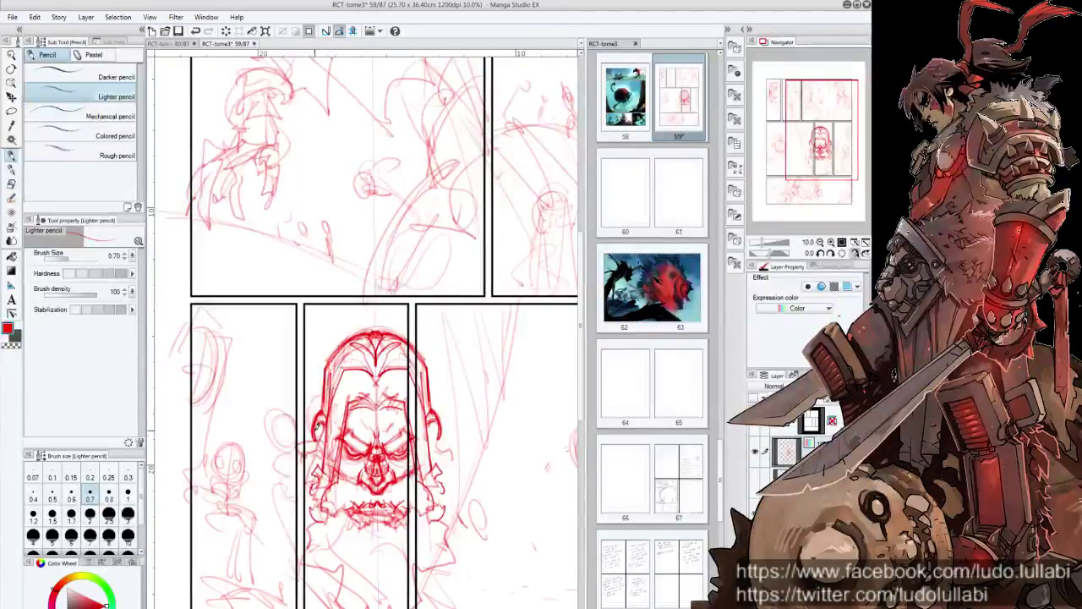
Firm up the cheek and jaw edges and darken both ear shapes.
left_click_drag(314, 421, 302, 448)
left_click_drag(444, 429, 450, 439)
left_click_drag(307, 434, 314, 460)
left_click_drag(442, 442, 453, 451)
left_click_drag(315, 395, 306, 414)
left_click_drag(448, 402, 435, 413)
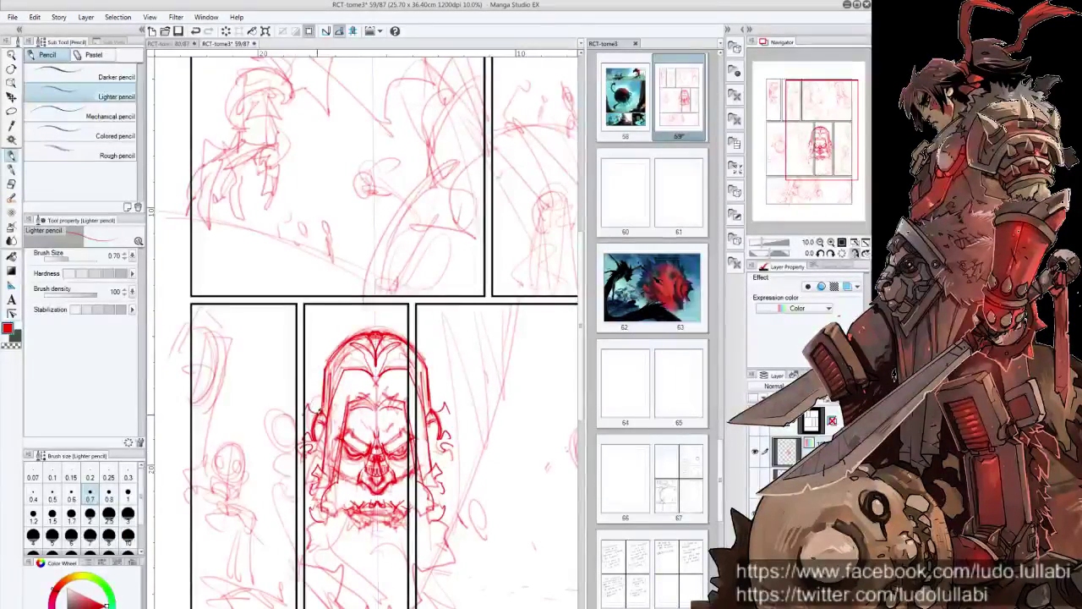
left_click_drag(313, 387, 319, 418)
left_click_drag(448, 384, 436, 401)
mouse_move(308, 379)
left_mouse_down()
mouse_move(321, 415)
mouse_move(311, 414)
left_mouse_up()
left_click_drag(444, 389, 442, 407)
left_click_drag(320, 385, 314, 412)
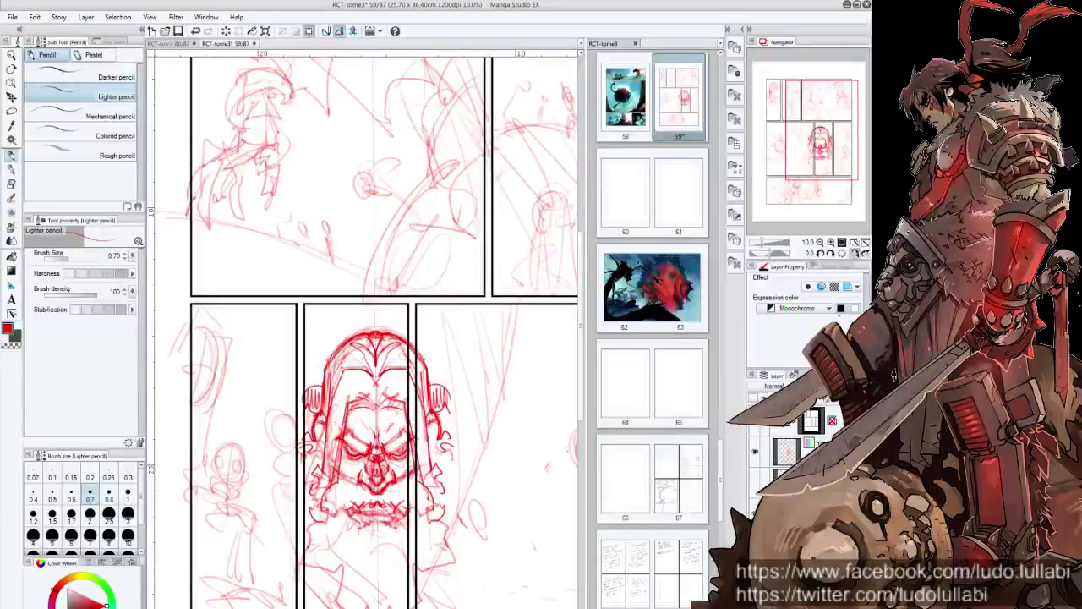
Make the red sketch layer the active drawing layer again.
key("Return")
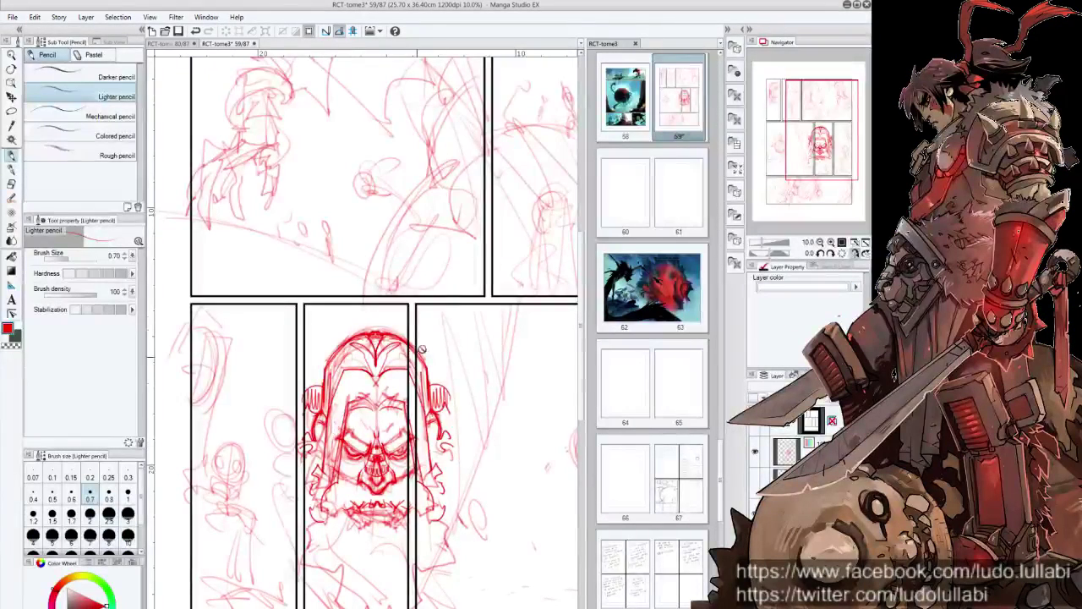
left_click(760, 454)
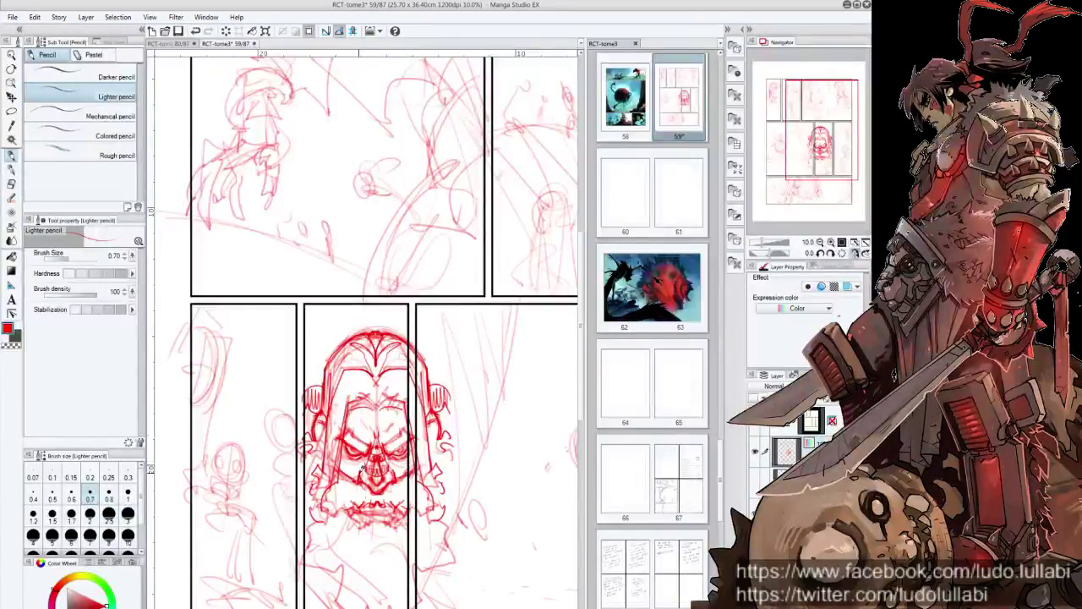
Hatch under the mouth and pencil down the face's left side and lower chin.
mouse_move(365, 504)
left_mouse_down()
mouse_move(372, 514)
mouse_move(368, 505)
mouse_move(353, 520)
mouse_move(397, 524)
mouse_move(362, 524)
mouse_move(355, 536)
mouse_move(379, 521)
mouse_move(411, 529)
left_mouse_up()
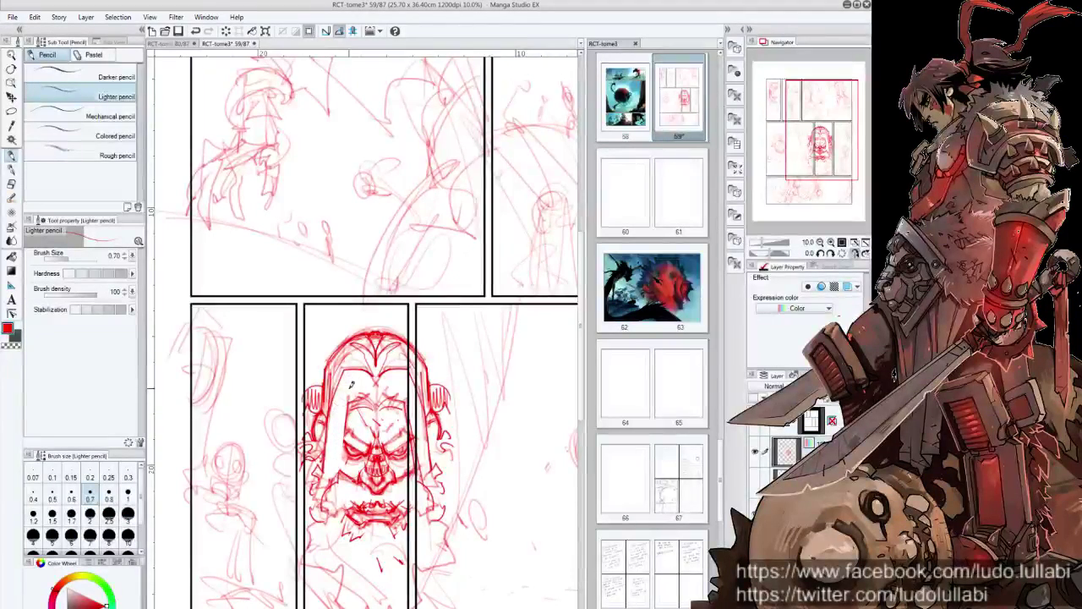
mouse_move(350, 398)
left_mouse_down()
mouse_move(338, 478)
mouse_move(314, 482)
mouse_move(306, 502)
left_mouse_up()
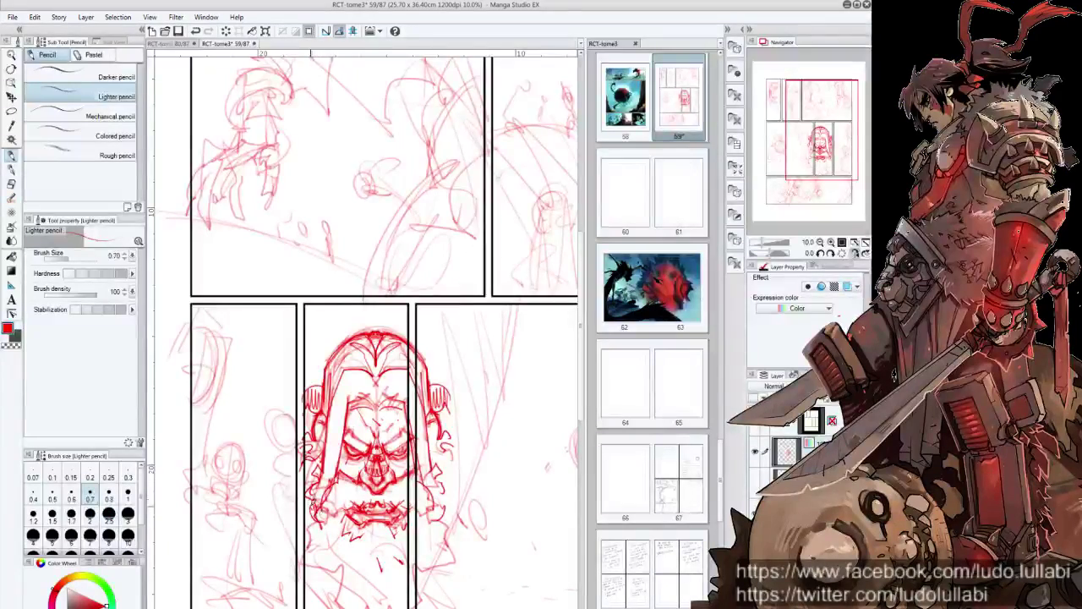
mouse_move(318, 509)
left_mouse_down()
mouse_move(330, 541)
mouse_move(309, 542)
mouse_move(326, 546)
left_mouse_up()
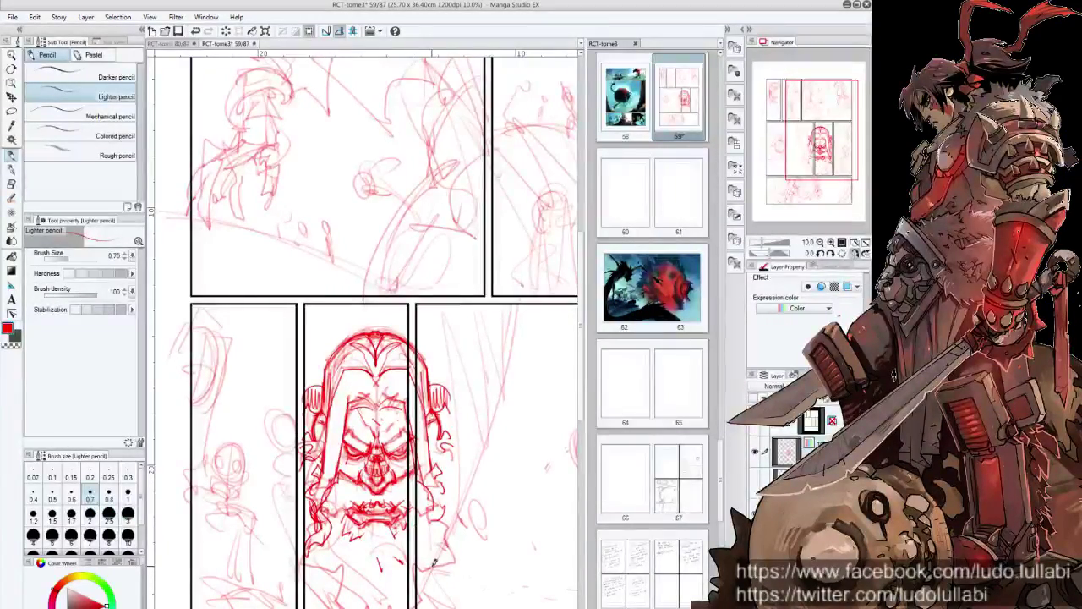
Erase the red strokes spilling across the panel border into the gutter.
left_click_drag(431, 354, 414, 377)
left_click_drag(415, 329, 417, 485)
mouse_move(426, 389)
left_mouse_down()
mouse_move(430, 550)
mouse_move(440, 422)
mouse_move(439, 541)
mouse_move(449, 435)
left_mouse_up()
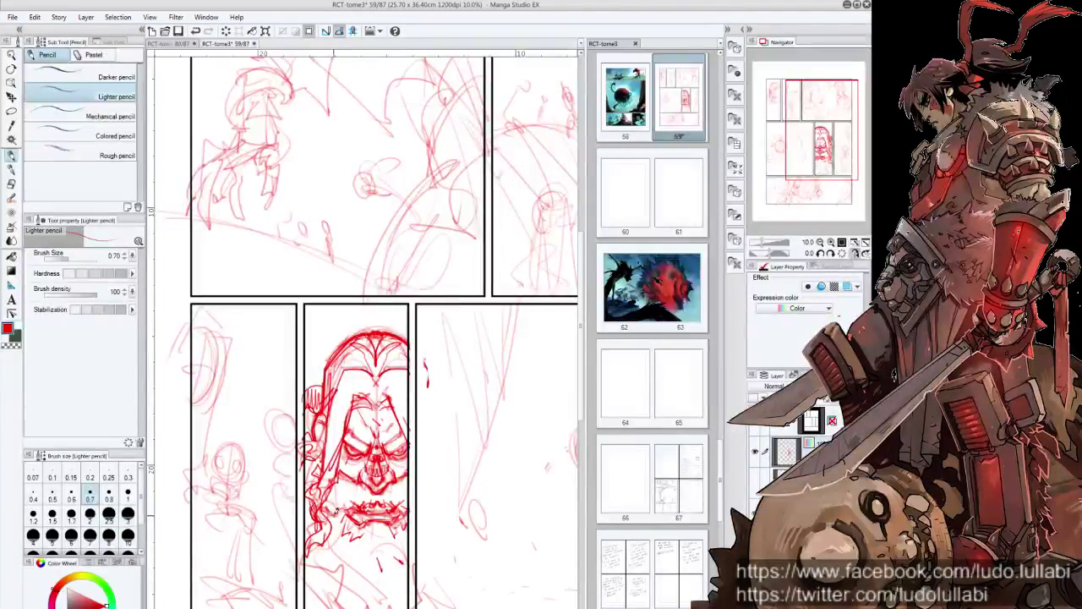
Pencil extra strokes on the chin, lower jaw, mouth and the beard's left edge.
left_click_drag(335, 507, 360, 511)
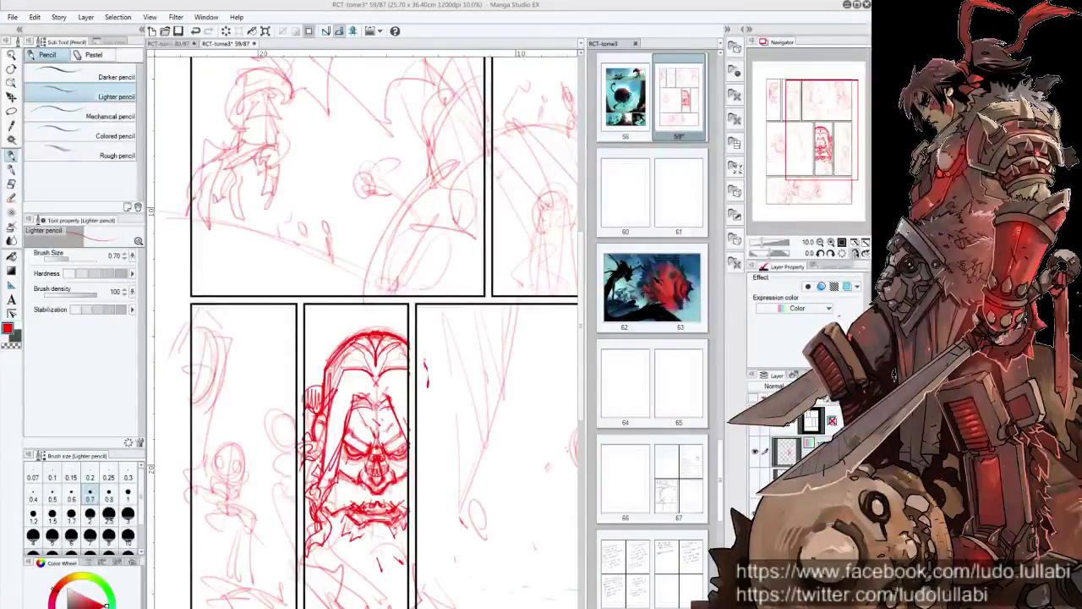
left_click_drag(387, 507, 408, 505)
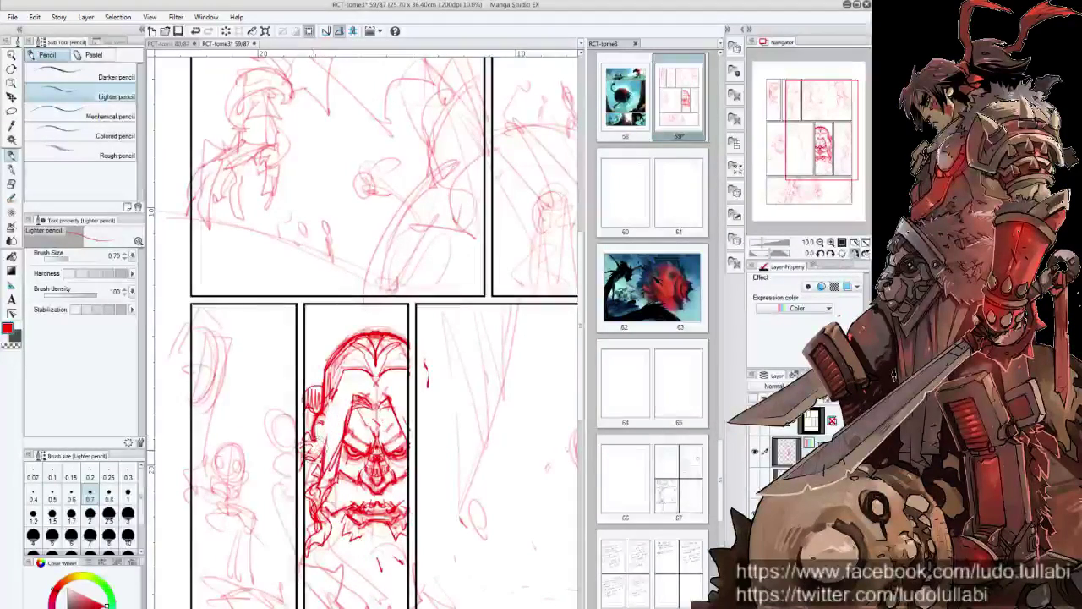
mouse_move(315, 453)
left_mouse_down()
mouse_move(311, 487)
mouse_move(342, 507)
left_mouse_up()
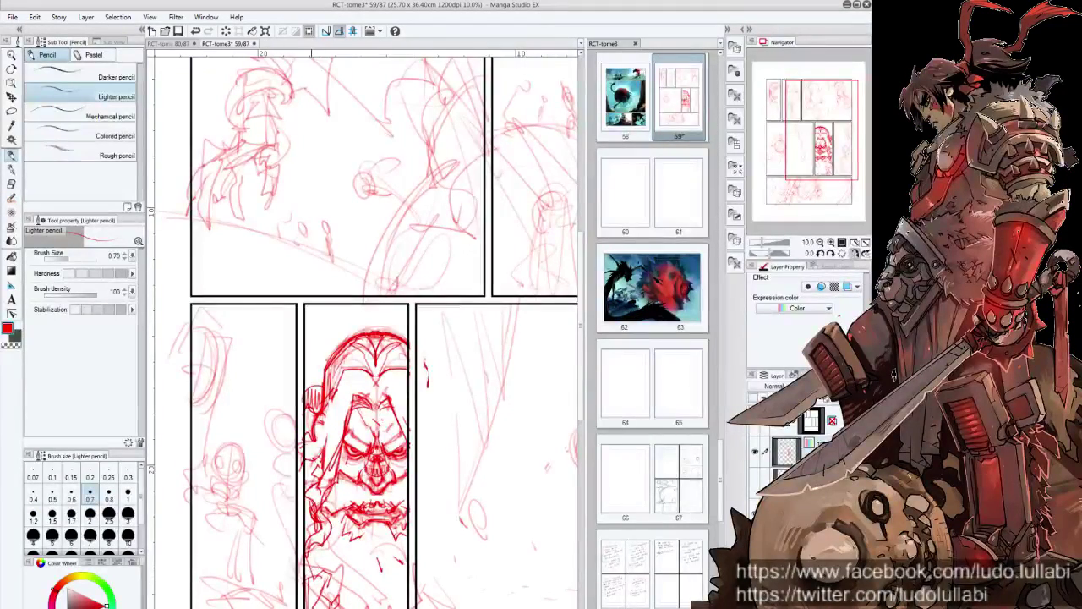
left_click_drag(327, 580, 316, 603)
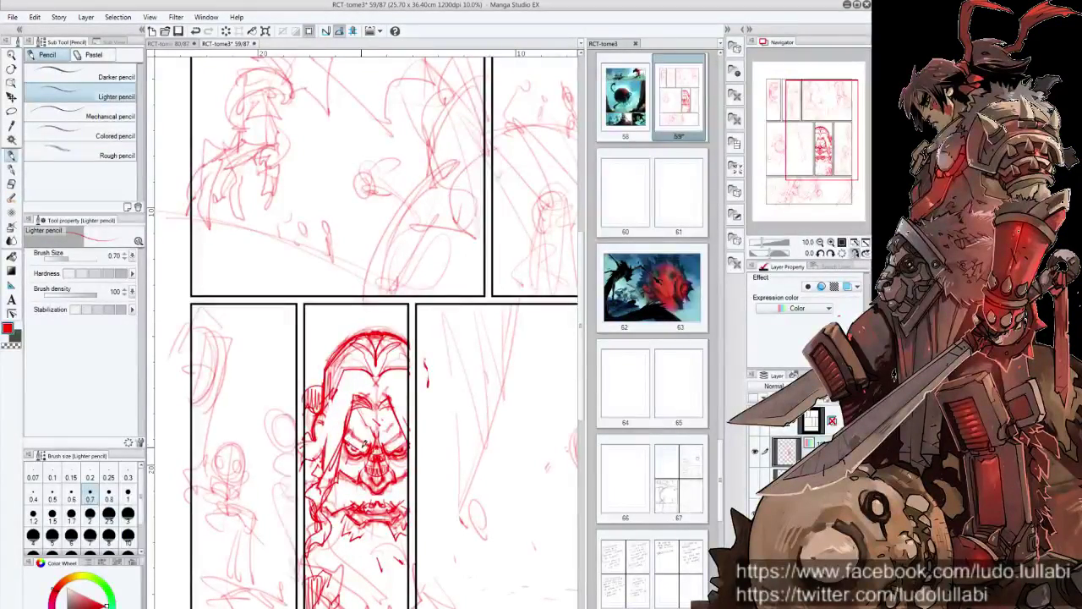
Soften the skull face's bold red lines to a pale guide with the soft eraser.
key("e")
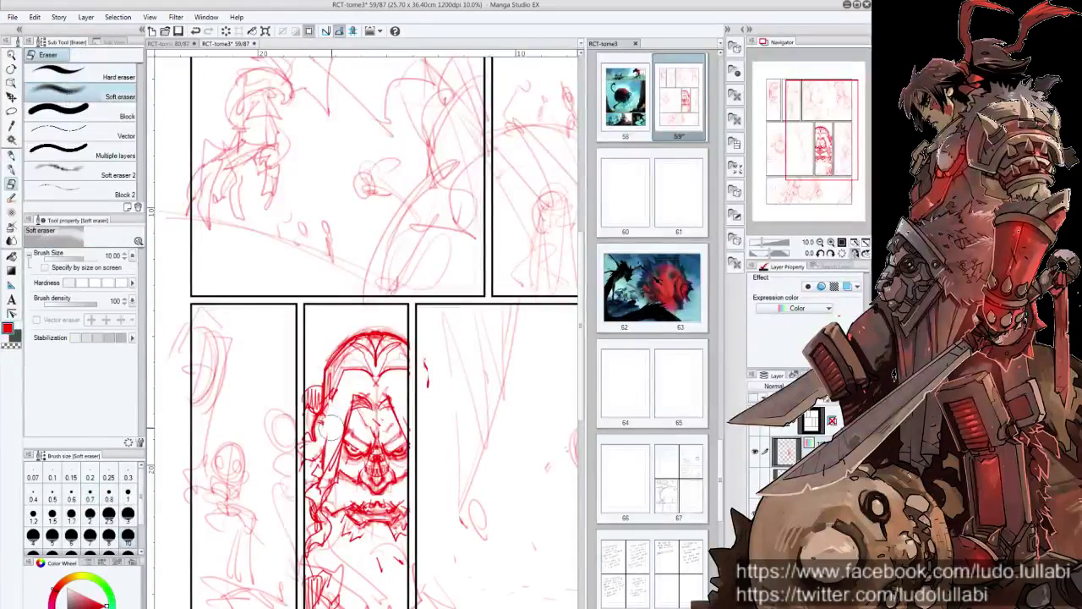
mouse_move(313, 338)
left_mouse_down()
mouse_move(319, 507)
mouse_move(343, 524)
mouse_move(372, 499)
mouse_move(365, 446)
mouse_move(398, 474)
mouse_move(372, 575)
mouse_move(321, 584)
mouse_move(381, 602)
mouse_move(315, 575)
mouse_move(314, 331)
mouse_move(398, 332)
mouse_move(388, 397)
left_mouse_up()
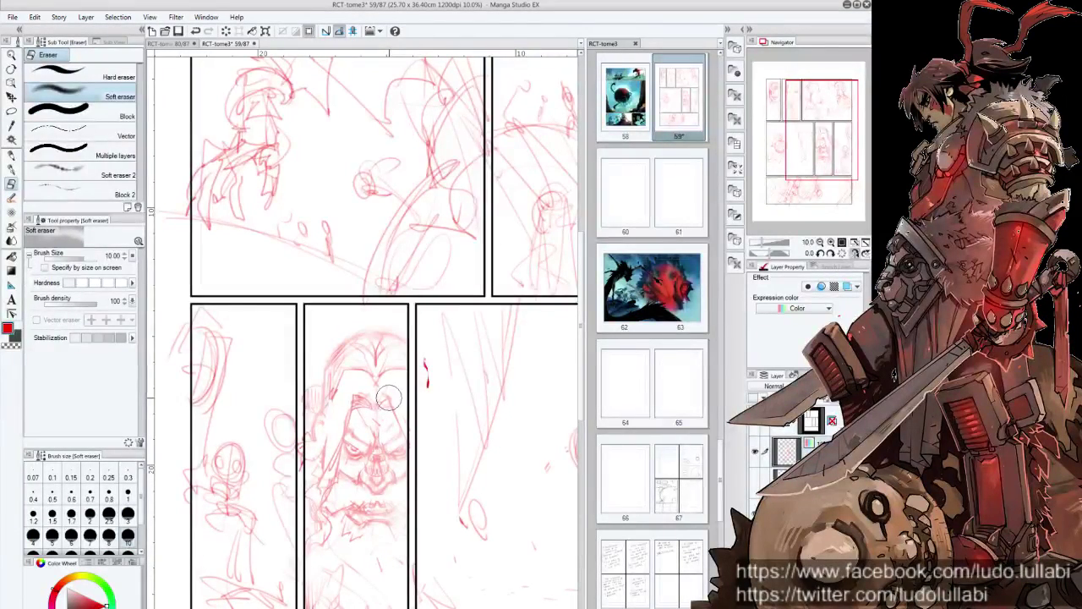
key("p")
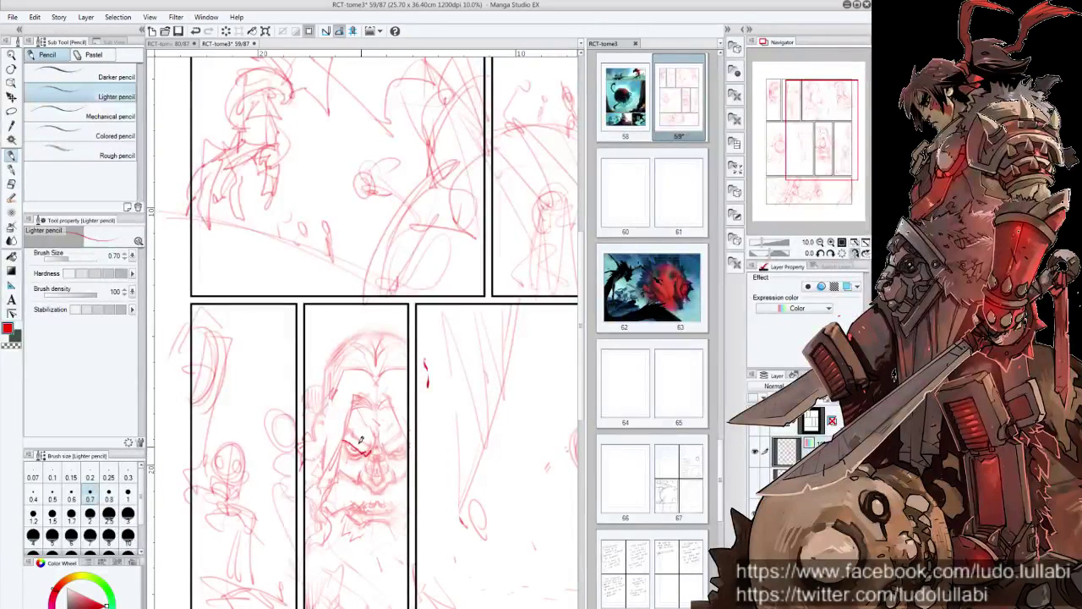
Redraw the eyes, the left head and hair edge, and the nose over the faded guide.
mouse_move(355, 430)
left_mouse_down()
mouse_move(347, 435)
mouse_move(358, 424)
left_mouse_up()
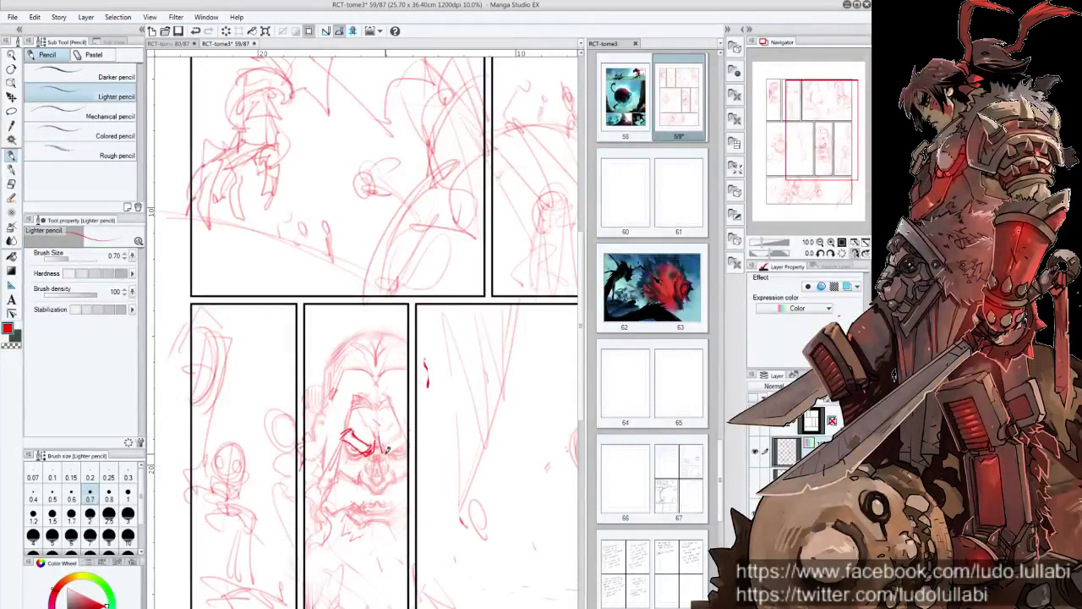
mouse_move(373, 450)
left_mouse_down()
mouse_move(399, 446)
mouse_move(380, 445)
mouse_move(393, 438)
mouse_move(406, 450)
left_mouse_up()
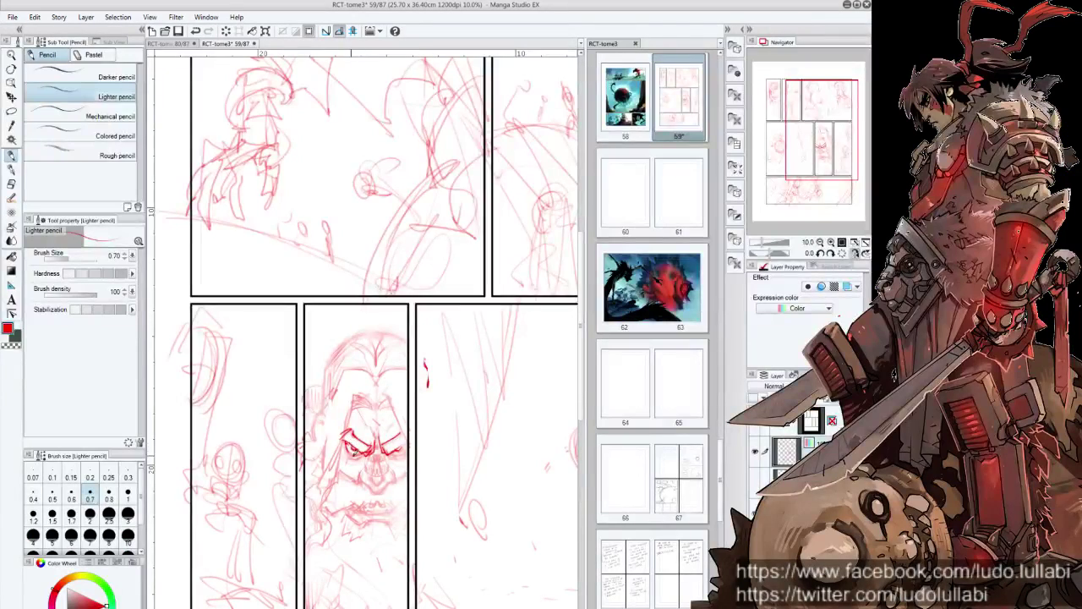
mouse_move(388, 443)
left_mouse_down()
mouse_move(397, 454)
mouse_move(411, 443)
left_mouse_up()
mouse_move(326, 408)
left_mouse_down()
mouse_move(333, 364)
mouse_move(369, 334)
mouse_move(405, 346)
mouse_move(333, 372)
mouse_move(346, 366)
mouse_move(347, 379)
mouse_move(318, 440)
left_mouse_up()
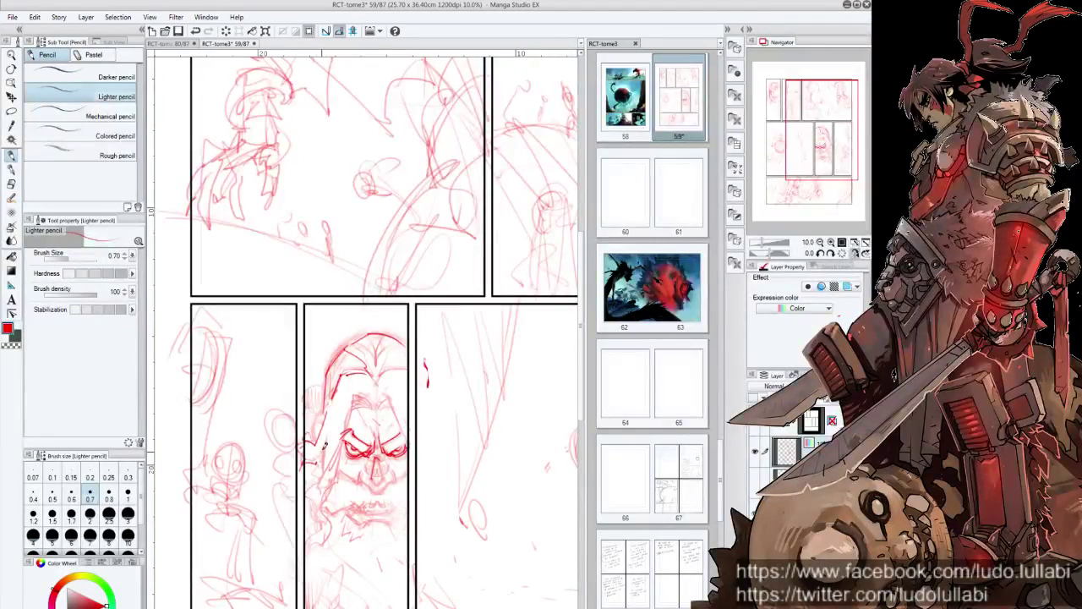
left_click_drag(328, 436, 319, 474)
mouse_move(363, 475)
left_mouse_down()
mouse_move(385, 492)
mouse_move(390, 477)
mouse_move(374, 465)
mouse_move(389, 459)
mouse_move(376, 450)
left_mouse_up()
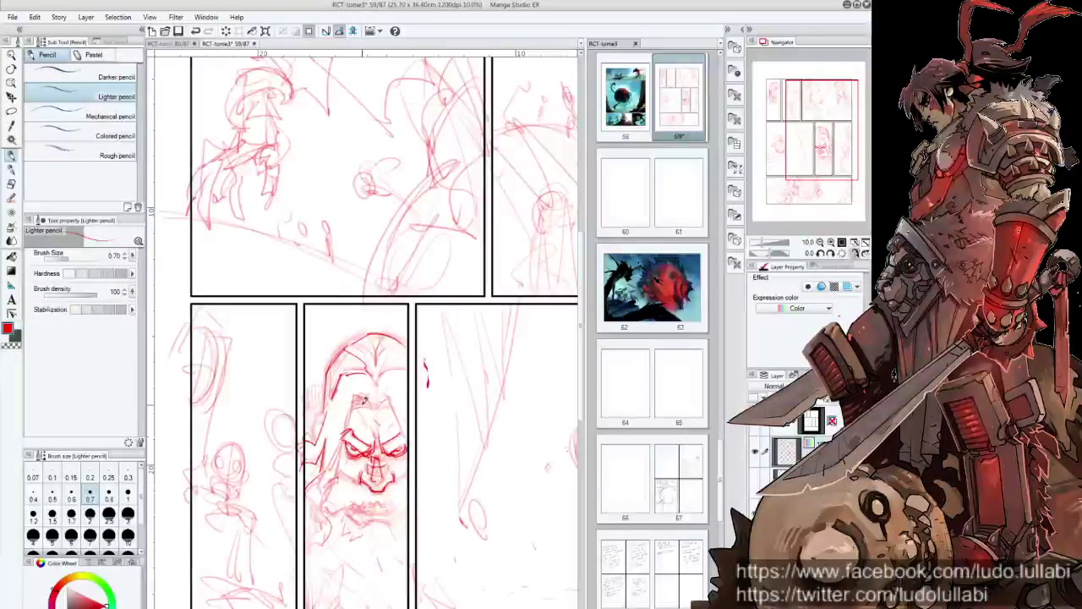
Lasso the eye area, apply a transform adjustment to it, and deselect.
key("m")
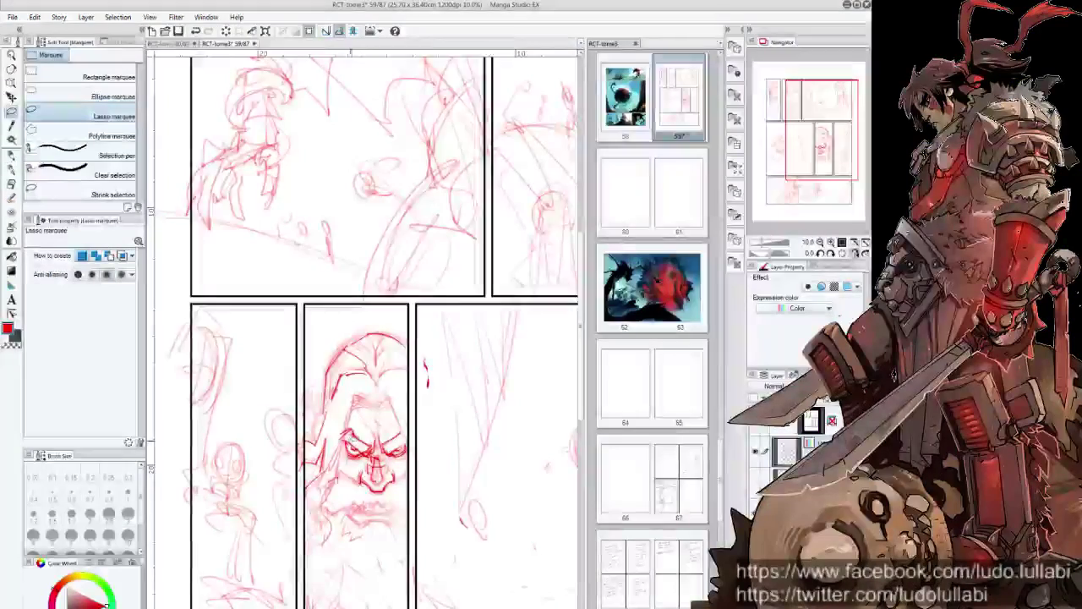
left_click_drag(343, 433, 347, 440)
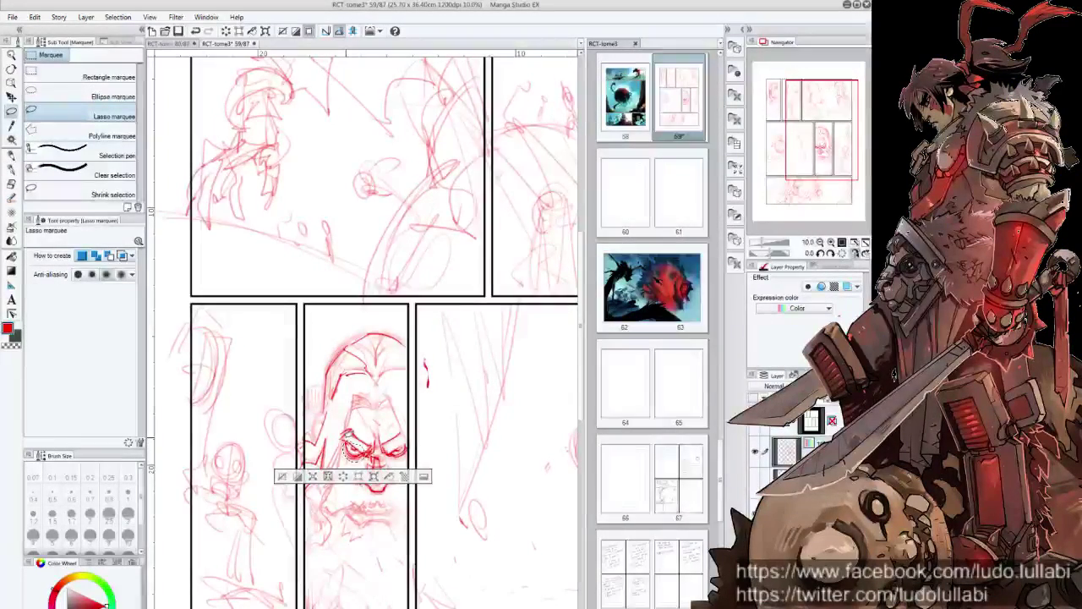
key("ctrl+t")
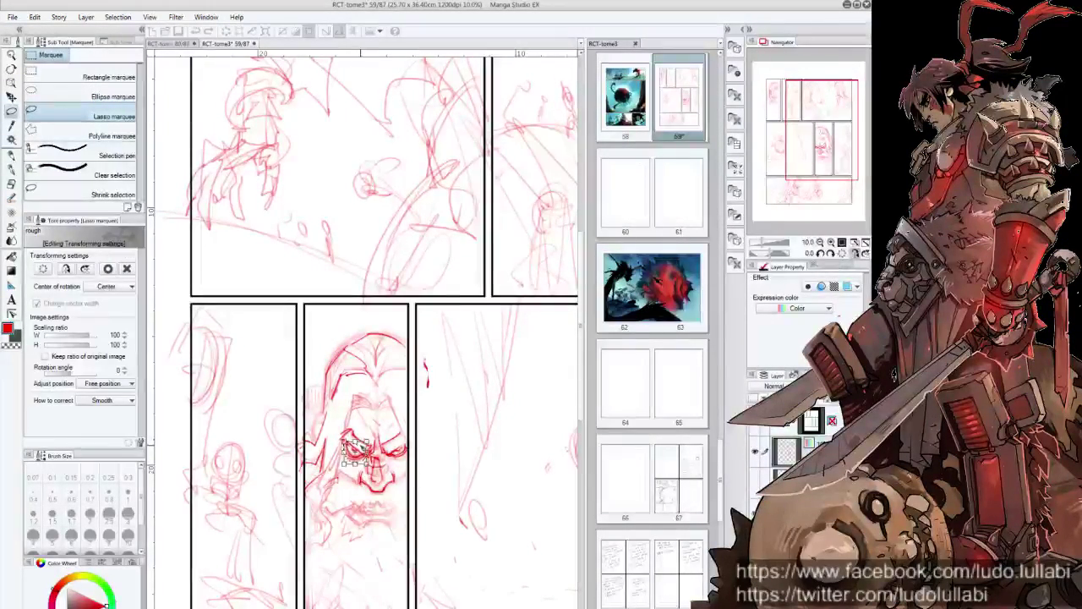
key("Return")
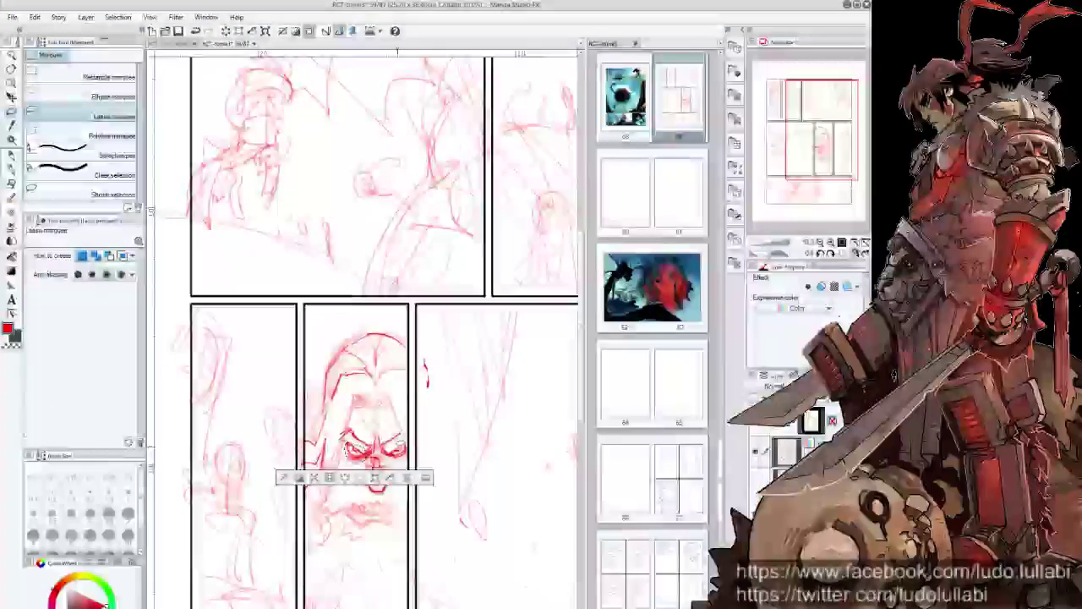
key("ctrl+d")
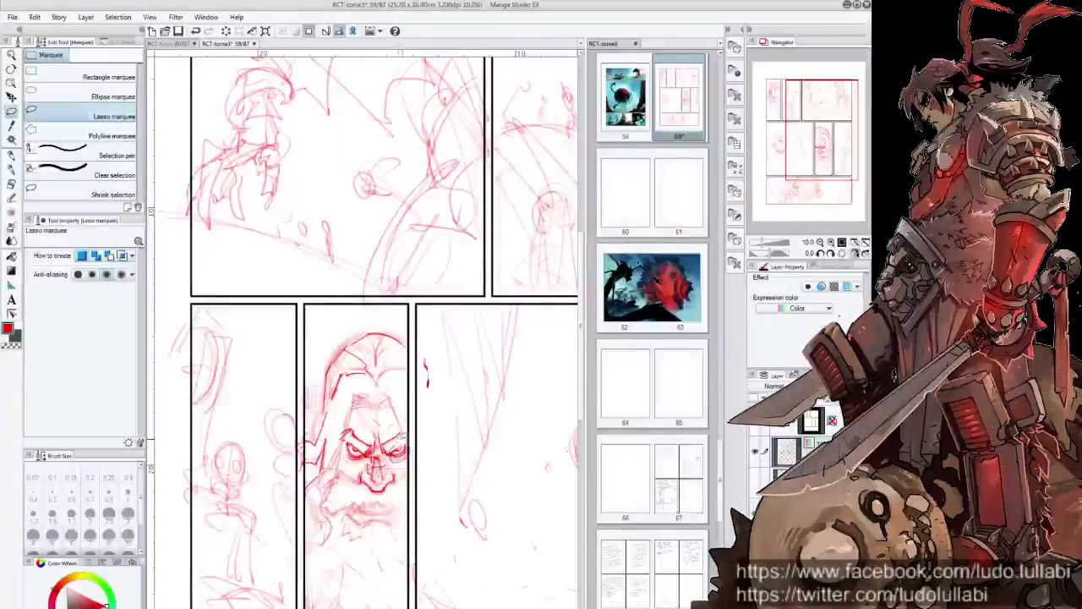
Lasso the hooded face's mouth, resize it slightly, and clear the selection.
left_click_drag(398, 441, 404, 449)
key("ctrl+t")
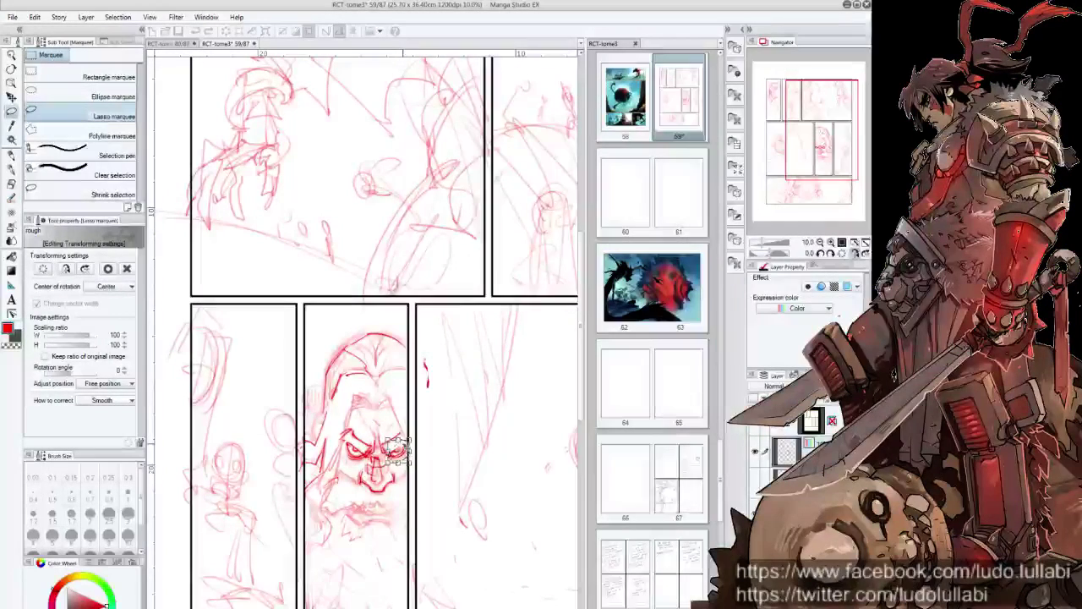
left_click_drag(410, 451, 409, 448)
key("Return")
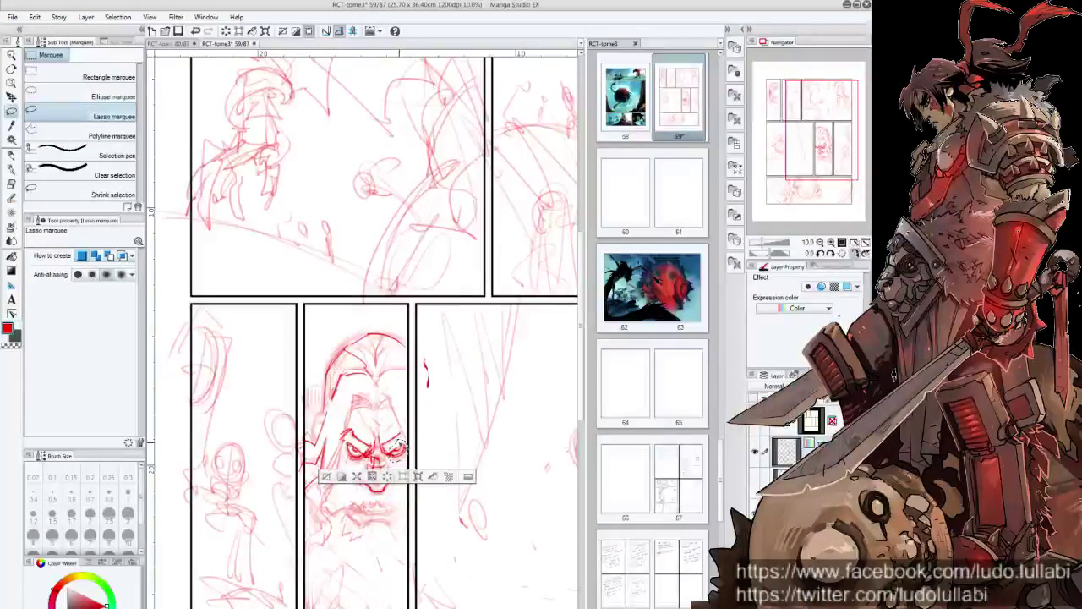
key("ctrl+d")
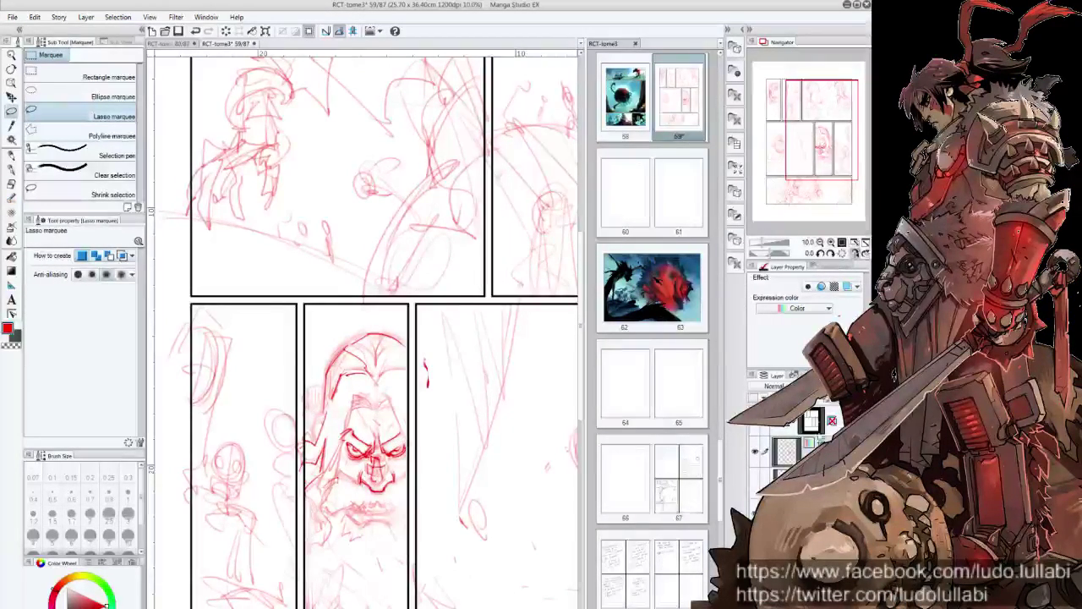
Toggle the layer colour off and on, keeping the sketch red, and select the Lighter pencil.
left_click(846, 286)
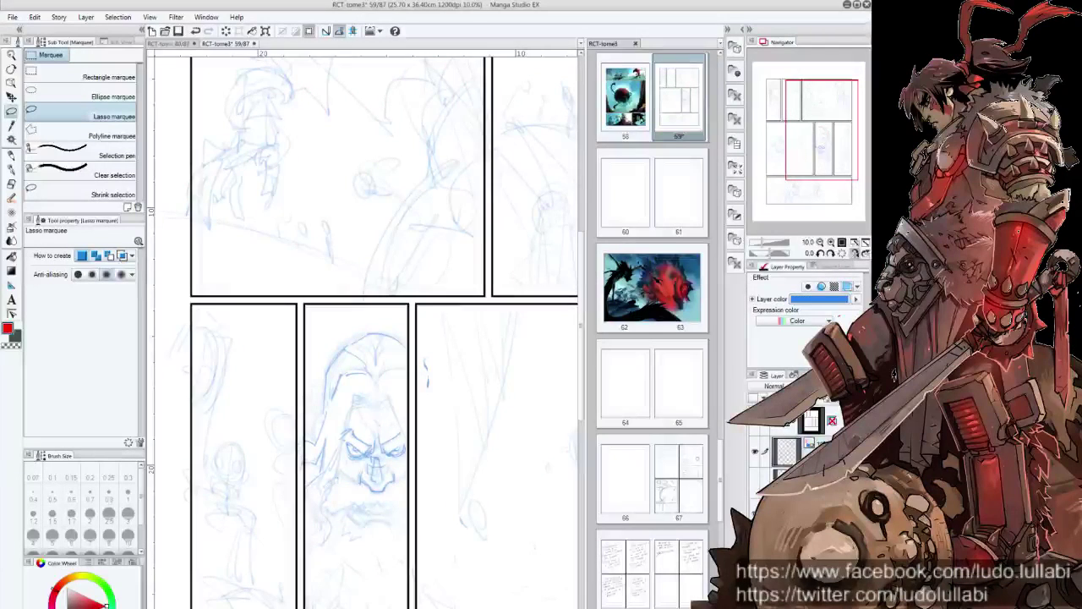
left_click(846, 285)
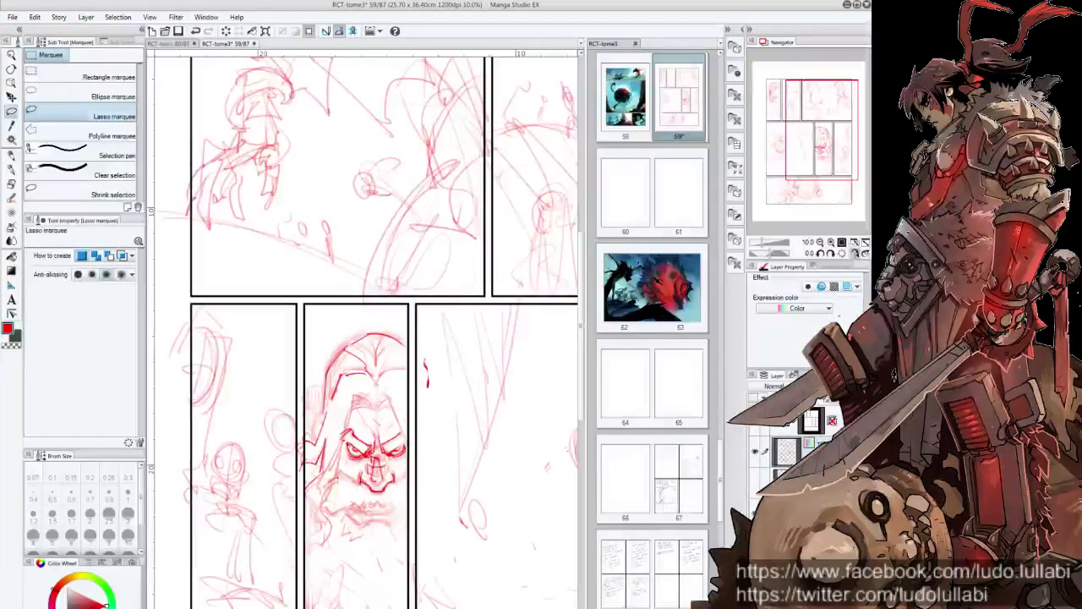
left_click(12, 154)
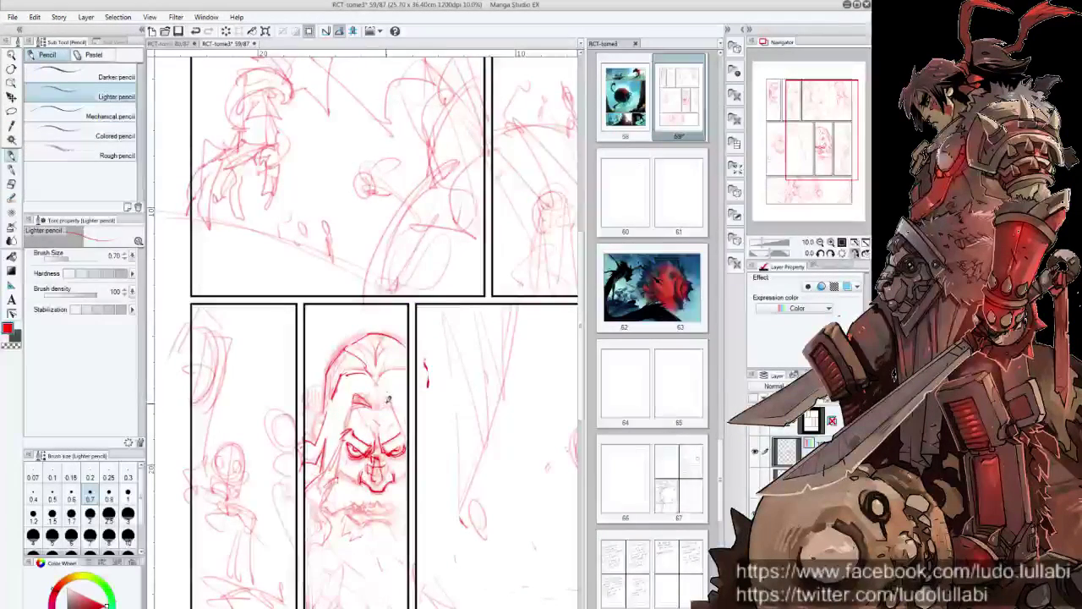
Pencil the head's edges, right jaw, left face-and-beard outline, and the nose and mouth.
left_click_drag(394, 403, 409, 443)
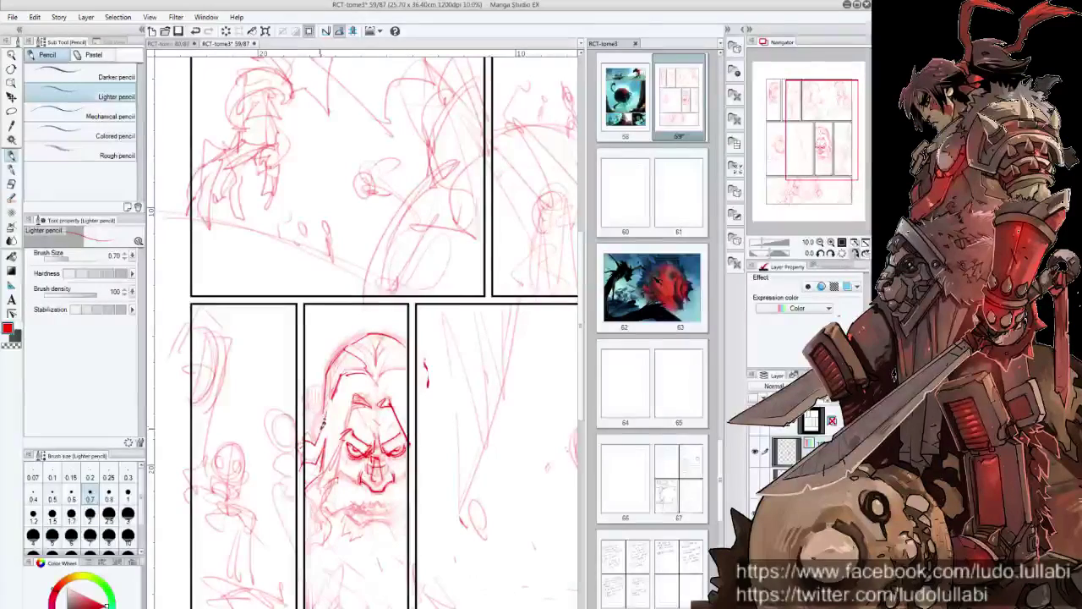
left_click_drag(329, 411, 312, 442)
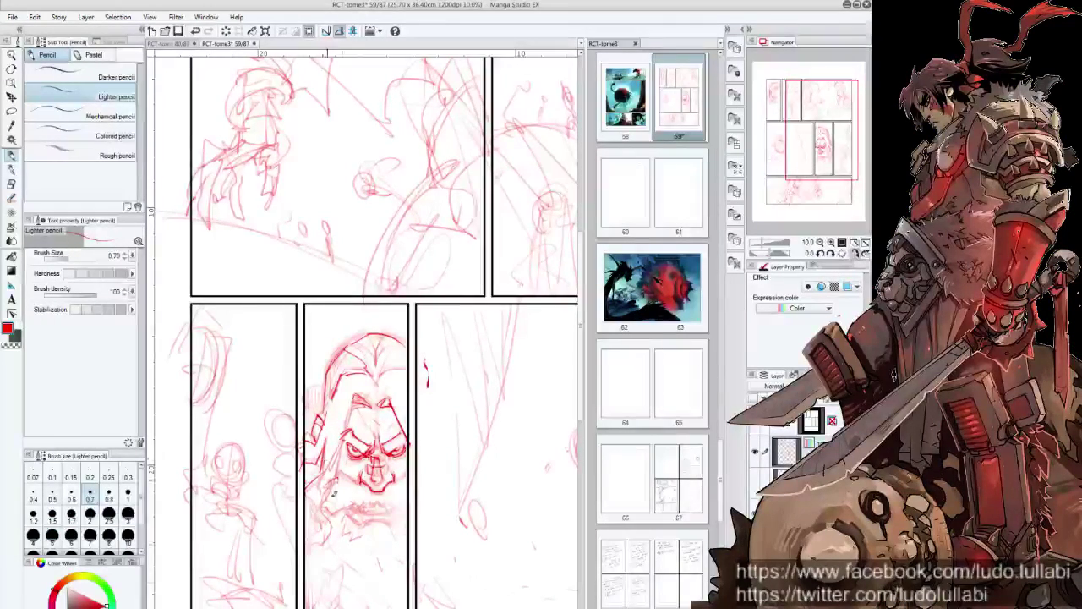
mouse_move(390, 461)
left_mouse_down()
mouse_move(411, 487)
mouse_move(340, 513)
left_mouse_up()
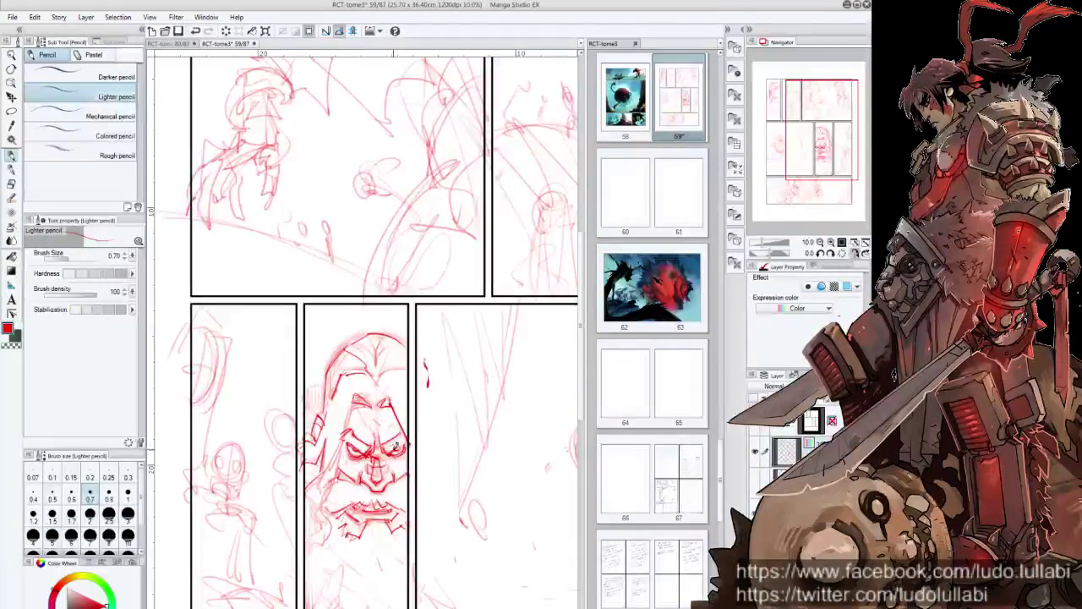
mouse_move(350, 407)
left_mouse_down()
mouse_move(338, 473)
mouse_move(306, 512)
left_mouse_up()
mouse_move(322, 470)
left_mouse_down()
mouse_move(310, 480)
mouse_move(309, 528)
mouse_move(329, 529)
mouse_move(326, 511)
mouse_move(316, 541)
left_mouse_up()
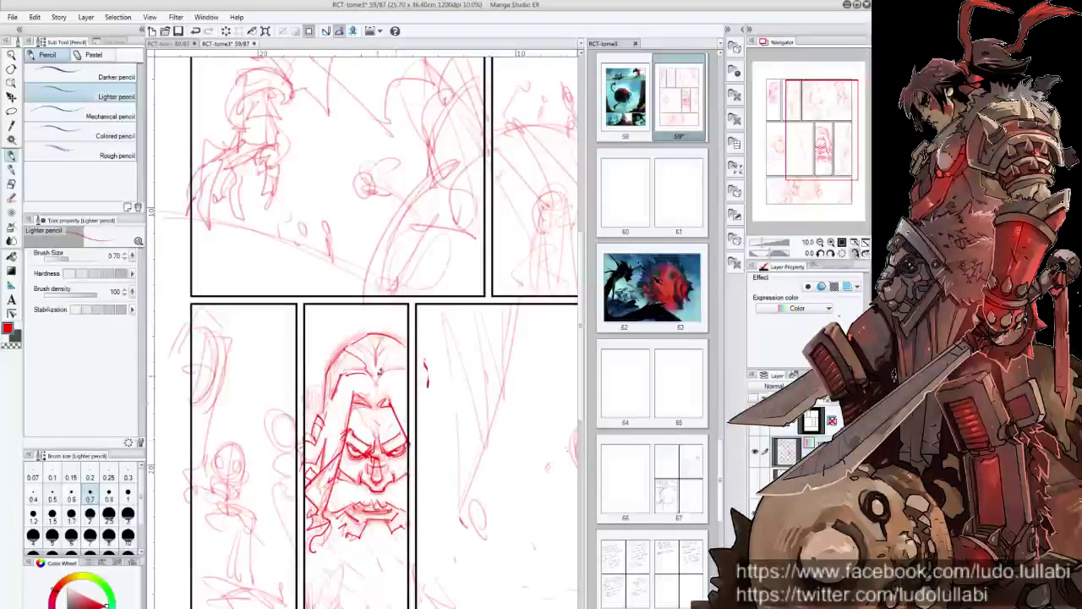
mouse_move(312, 394)
left_mouse_down()
mouse_move(327, 408)
mouse_move(326, 372)
mouse_move(375, 426)
left_mouse_up()
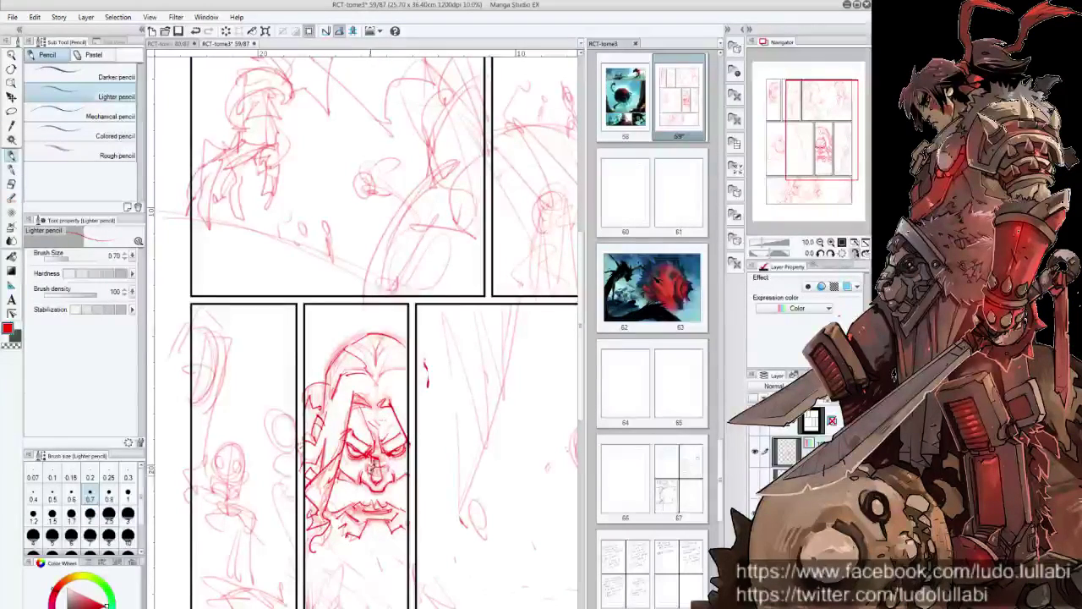
mouse_move(374, 461)
left_mouse_down()
mouse_move(372, 478)
mouse_move(399, 454)
mouse_move(384, 435)
mouse_move(365, 448)
mouse_move(405, 437)
mouse_move(374, 462)
mouse_move(402, 465)
left_mouse_up()
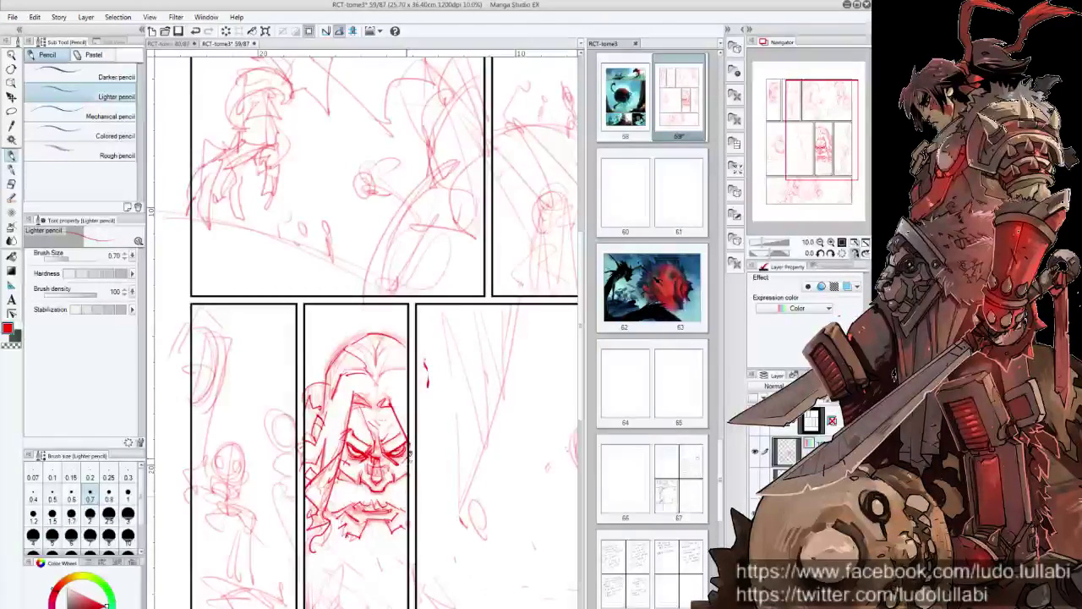
Strengthen the beard's right and lower edges, and detail the hood and left hair edge.
left_click_drag(395, 450, 411, 469)
mouse_move(316, 538)
left_mouse_down()
mouse_move(307, 559)
mouse_move(334, 589)
mouse_move(332, 601)
left_mouse_up()
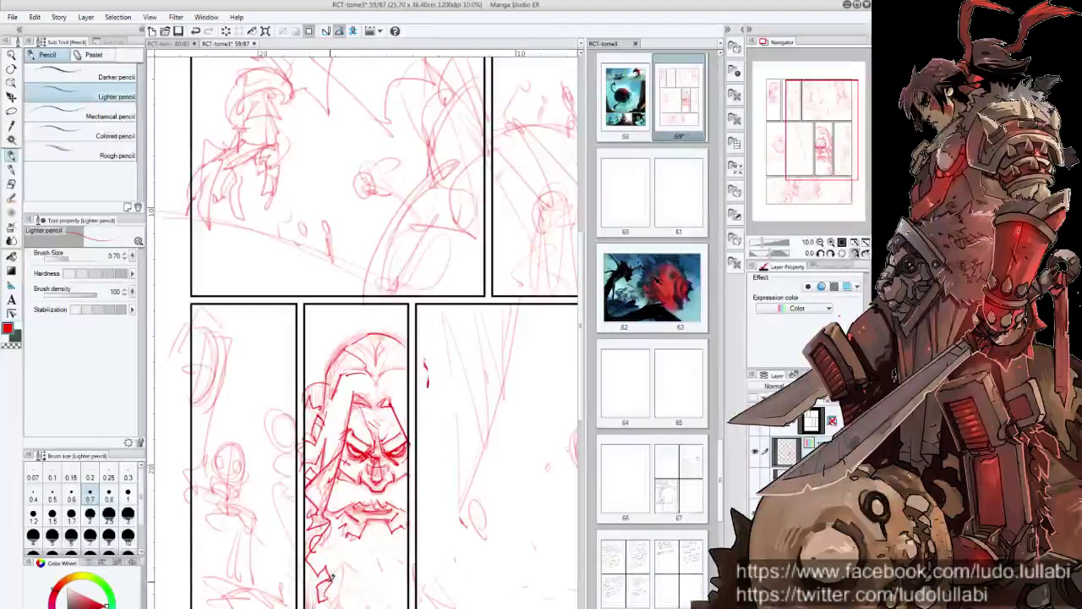
left_click_drag(343, 575, 325, 605)
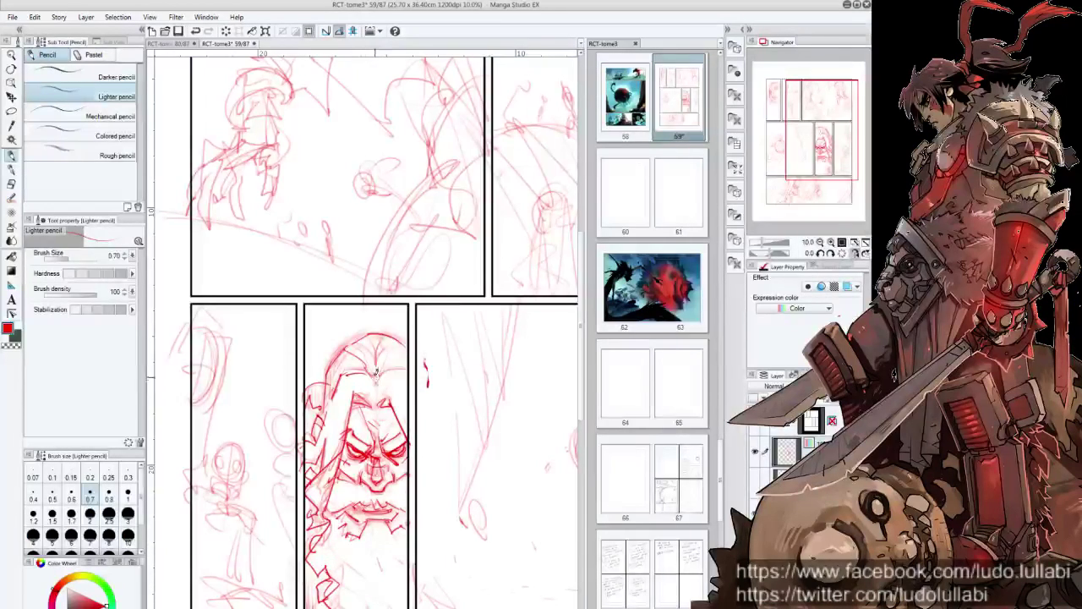
mouse_move(382, 389)
left_mouse_down()
mouse_move(377, 407)
mouse_move(404, 369)
mouse_move(406, 392)
left_mouse_up()
mouse_move(377, 348)
left_mouse_down()
mouse_move(382, 386)
mouse_move(409, 342)
mouse_move(373, 361)
mouse_move(383, 357)
left_mouse_up()
left_click_drag(337, 367, 326, 400)
mouse_move(350, 340)
left_mouse_down()
mouse_move(328, 373)
mouse_move(350, 340)
mouse_move(407, 350)
left_mouse_up()
mouse_move(317, 377)
left_mouse_down()
mouse_move(306, 401)
mouse_move(317, 414)
left_mouse_up()
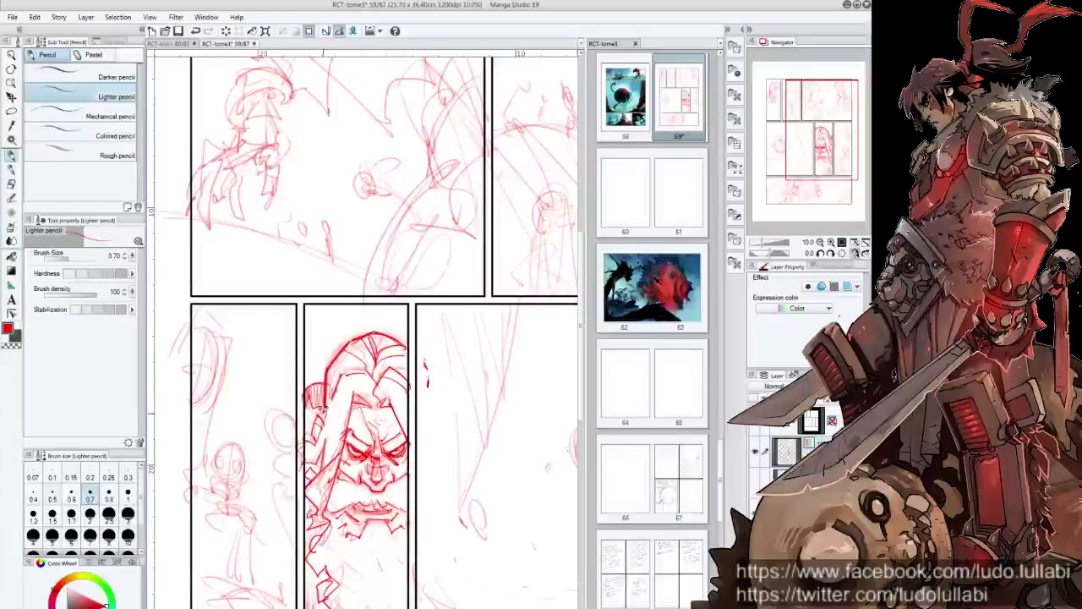
Refine the beard's left edge, nose, moustache, mouth and right jaw.
mouse_move(313, 521)
left_mouse_down()
mouse_move(304, 584)
mouse_move(313, 574)
left_mouse_up()
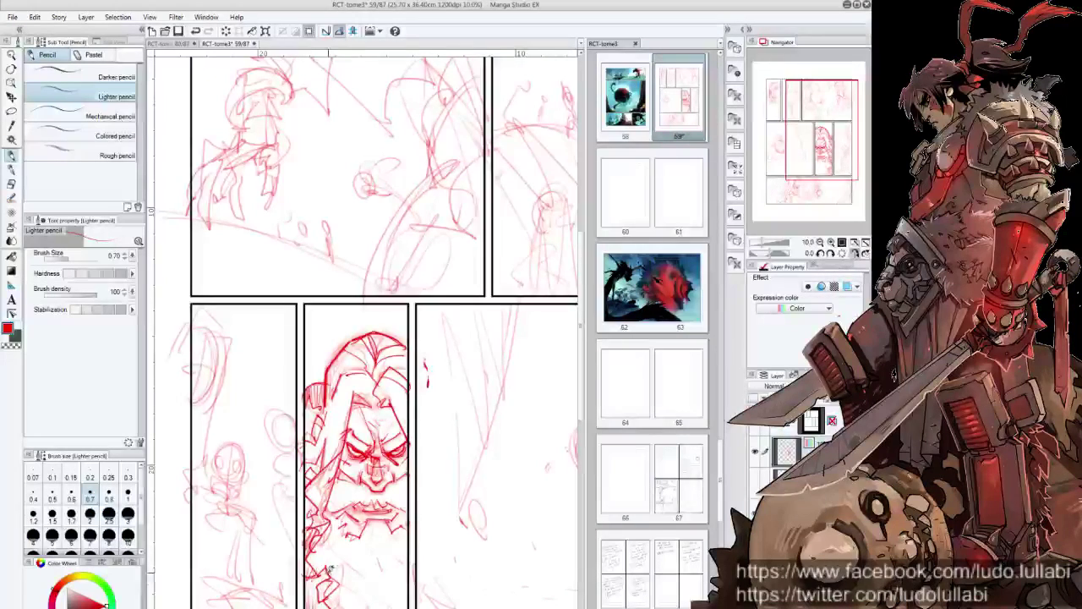
left_click_drag(331, 566, 315, 592)
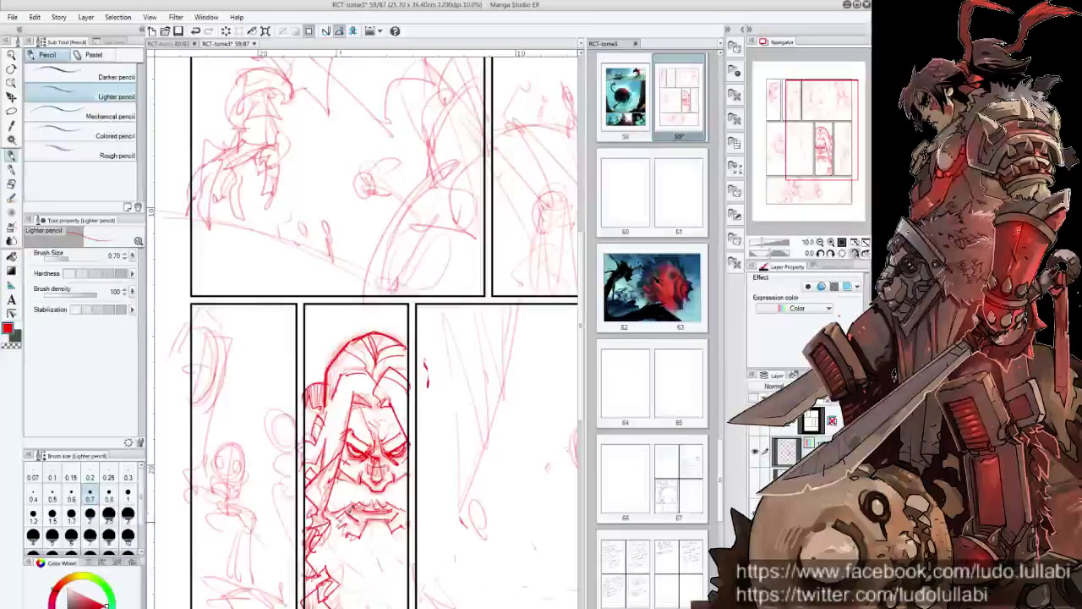
mouse_move(372, 465)
left_mouse_down()
mouse_move(382, 481)
mouse_move(380, 441)
left_mouse_up()
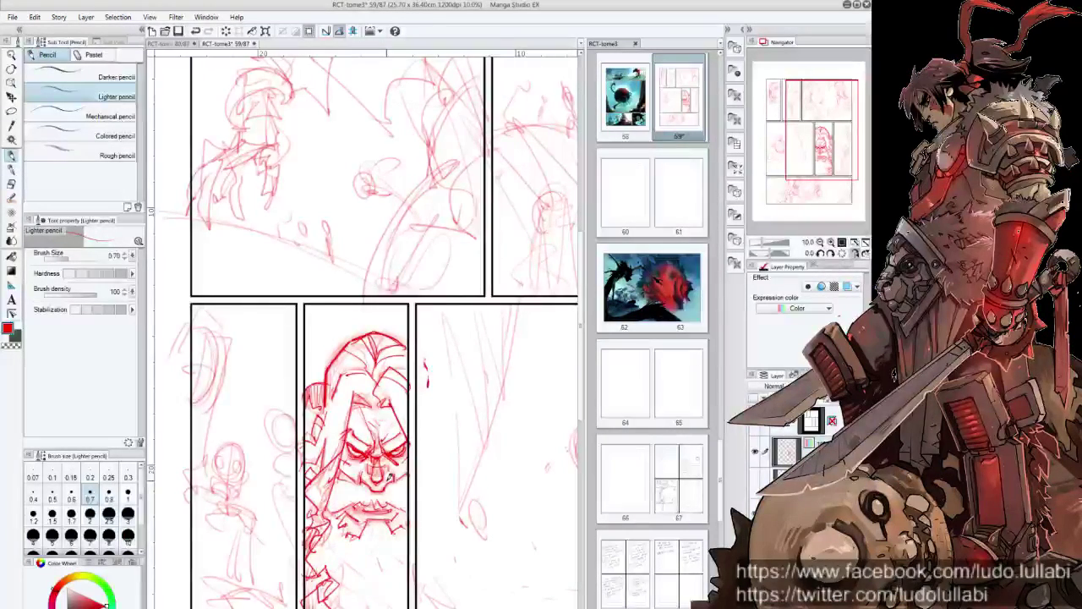
mouse_move(394, 524)
left_mouse_down()
mouse_move(412, 531)
mouse_move(366, 522)
mouse_move(365, 496)
mouse_move(390, 512)
mouse_move(407, 507)
mouse_move(368, 492)
left_mouse_up()
mouse_move(338, 516)
left_mouse_down()
mouse_move(368, 489)
mouse_move(386, 506)
mouse_move(409, 462)
mouse_move(401, 484)
left_mouse_up()
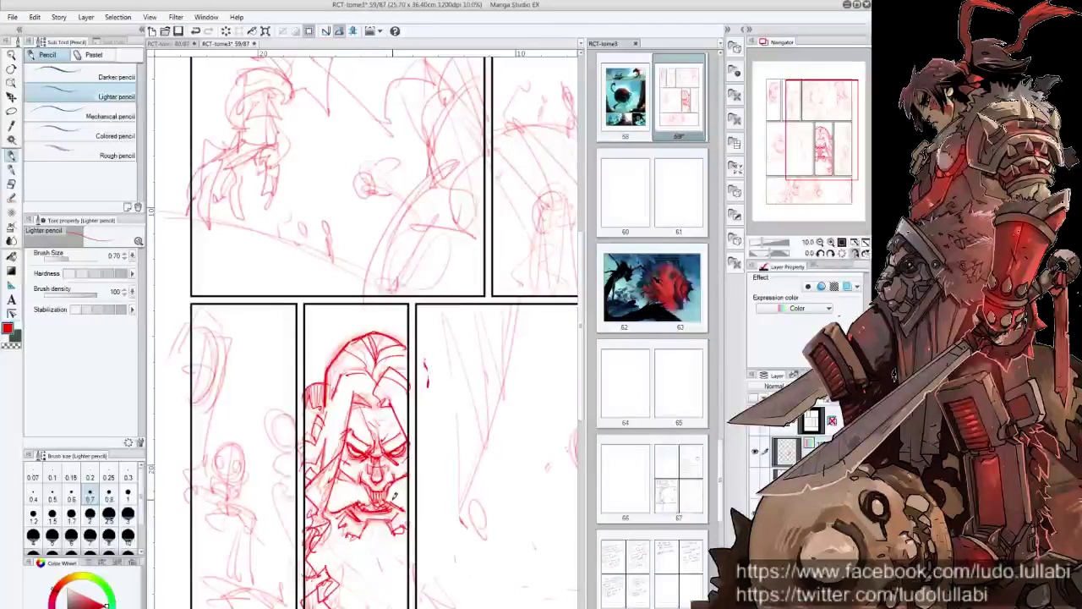
left_click_drag(395, 597, 413, 565)
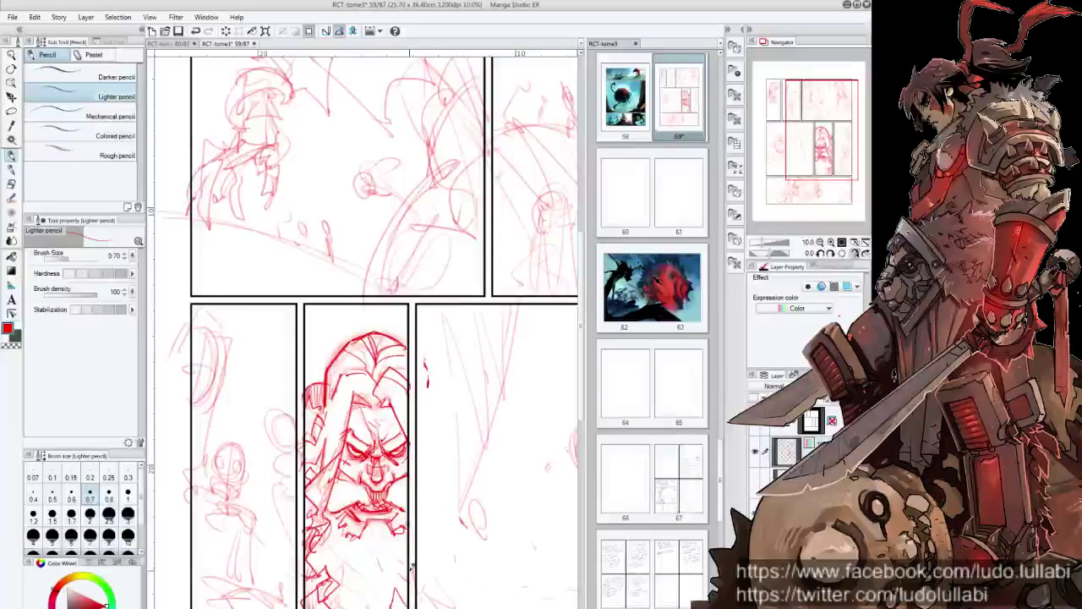
left_click_drag(394, 454, 401, 465)
mouse_move(324, 354)
left_mouse_down()
mouse_move(396, 363)
mouse_move(421, 387)
left_mouse_up()
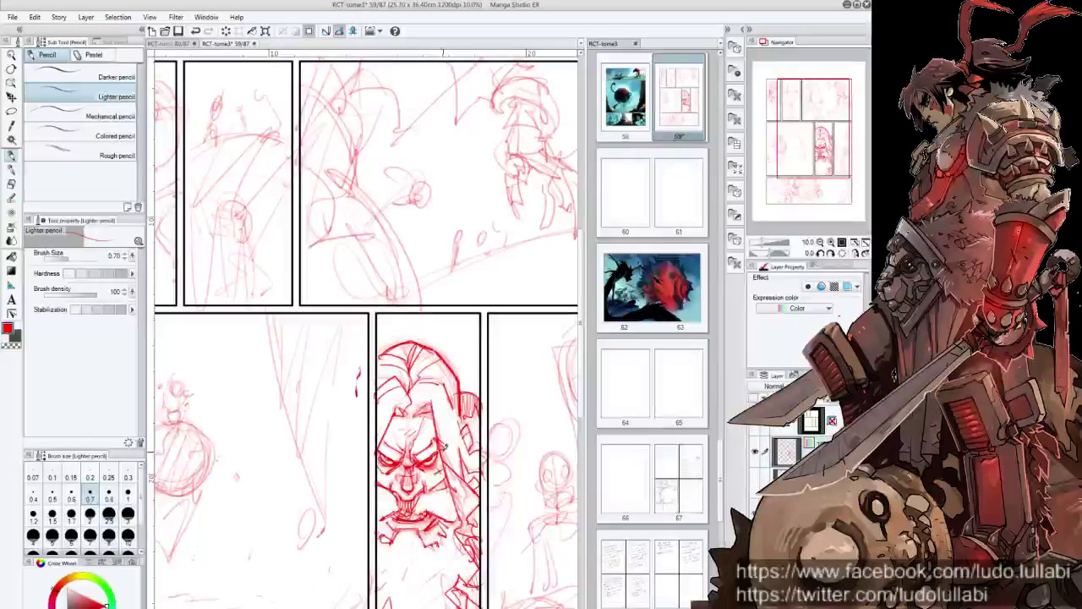
Draw the right cheek and lower jaw, undoing and redrawing one bad stroke.
mouse_move(434, 441)
left_mouse_down()
mouse_move(453, 487)
mouse_move(441, 499)
left_mouse_up()
left_click_drag(435, 470, 455, 500)
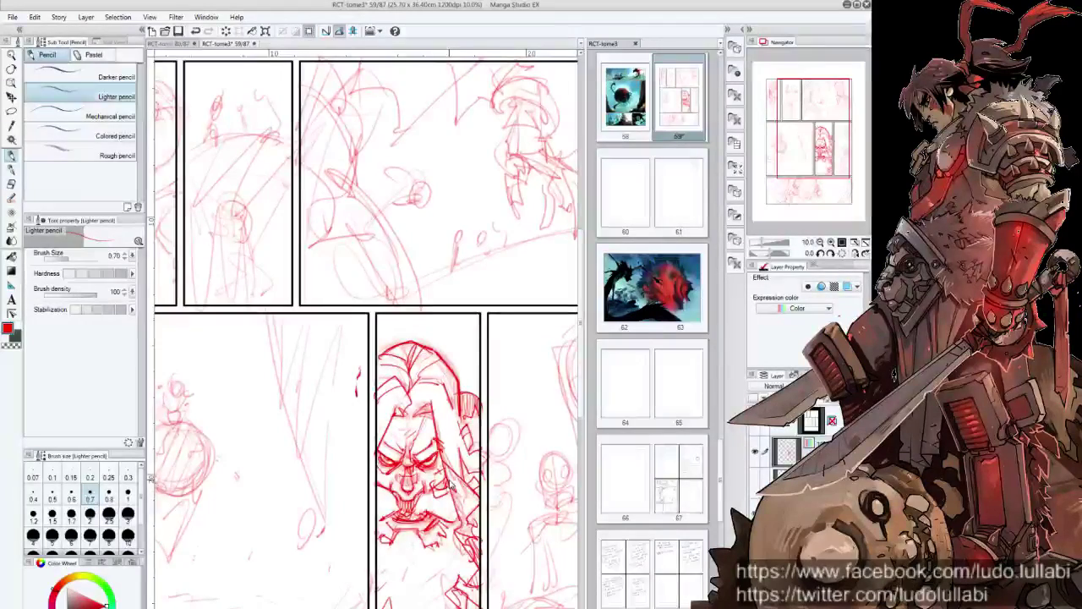
key("ctrl+z")
mouse_move(452, 478)
left_mouse_down()
mouse_move(457, 492)
mouse_move(440, 506)
mouse_move(463, 517)
left_mouse_up()
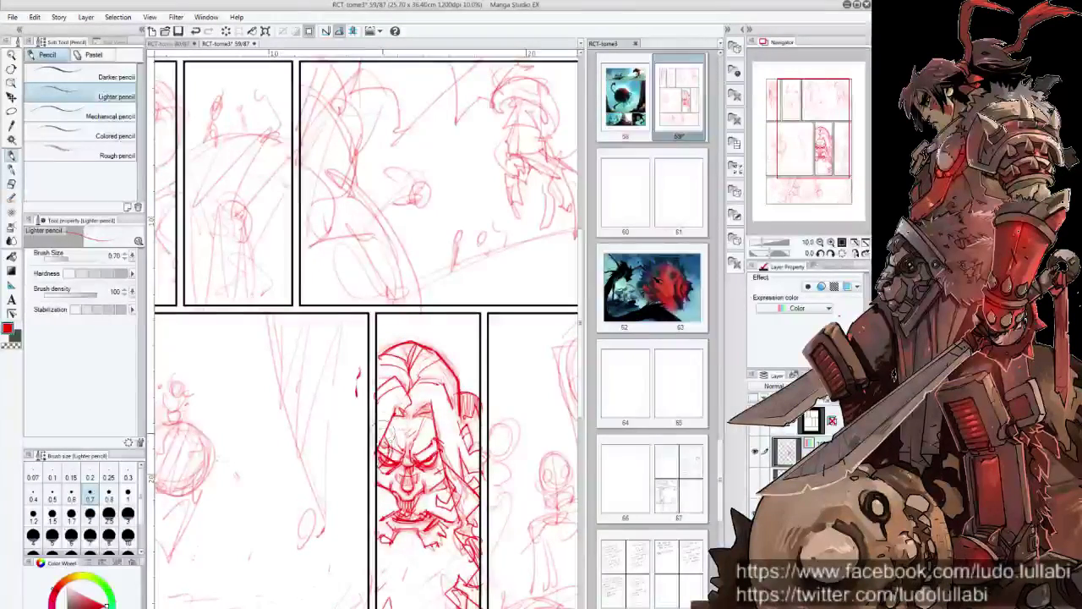
key("e")
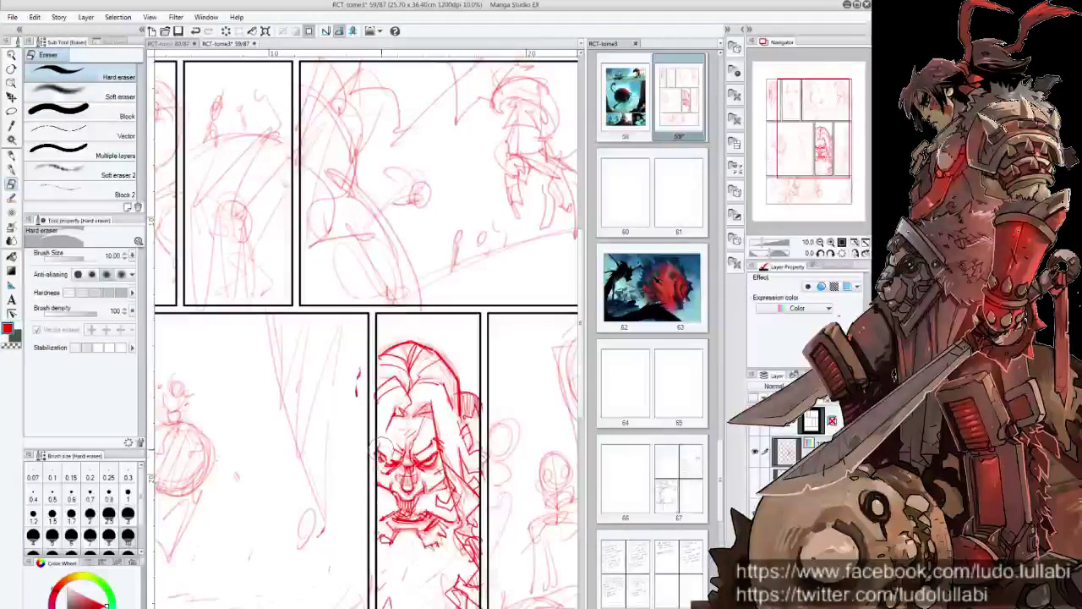
key("p")
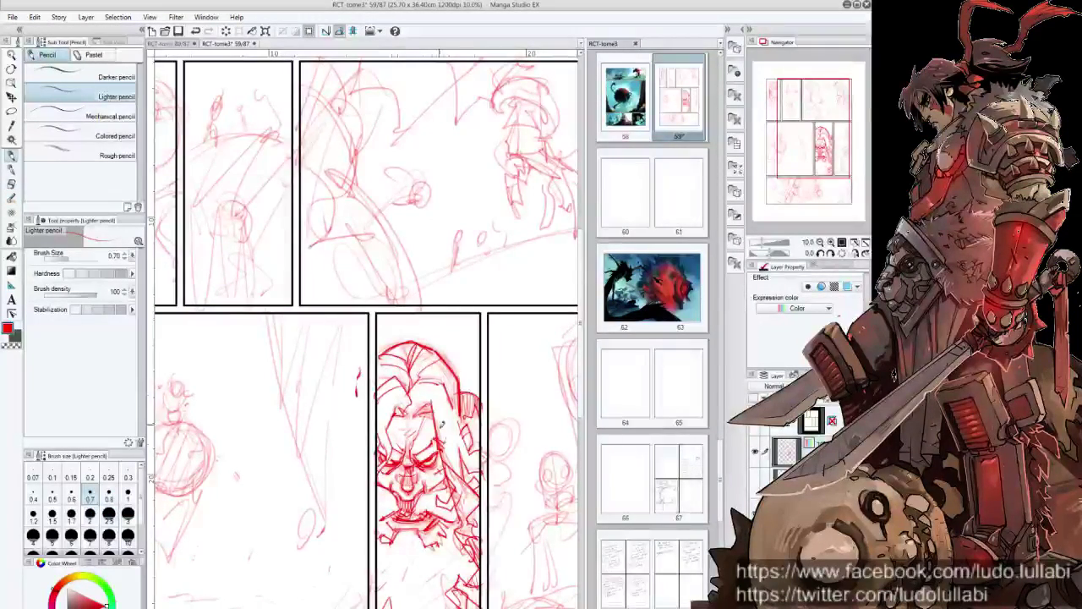
Touch up the eyes, nose and right cheek, then sketch details at the panel bottom.
mouse_move(439, 406)
left_mouse_down()
mouse_move(433, 430)
mouse_move(431, 418)
left_mouse_up()
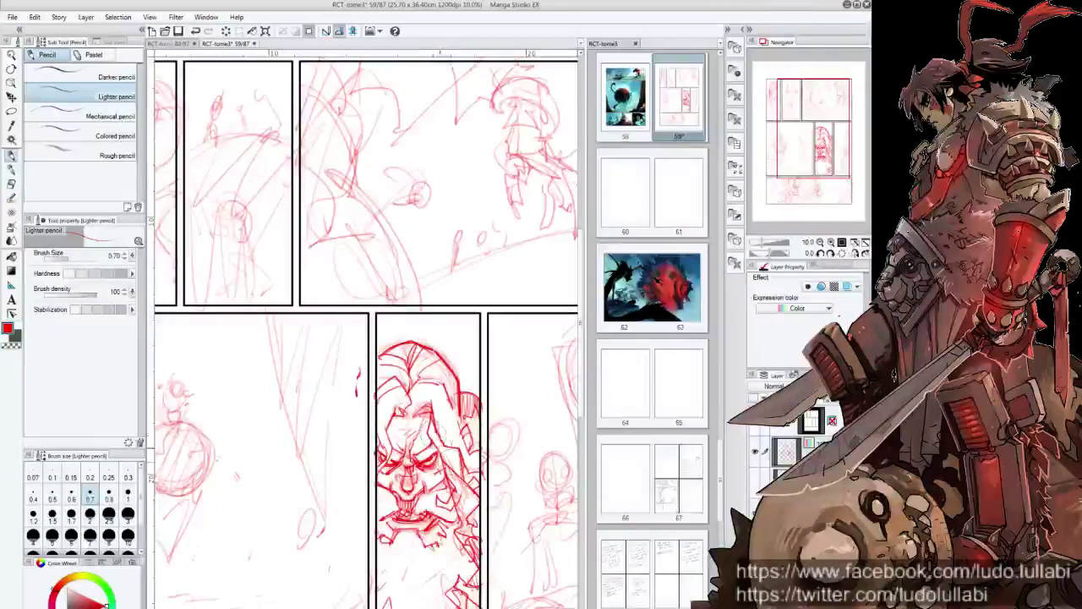
left_click_drag(456, 452, 467, 490)
left_click_drag(422, 418, 440, 440)
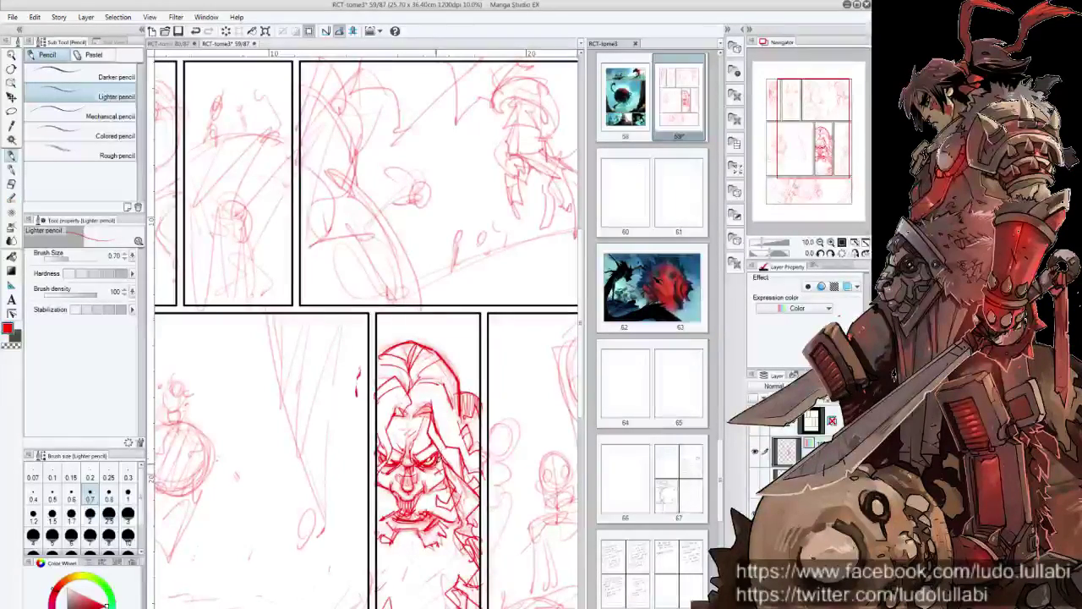
left_click_drag(454, 433, 444, 372)
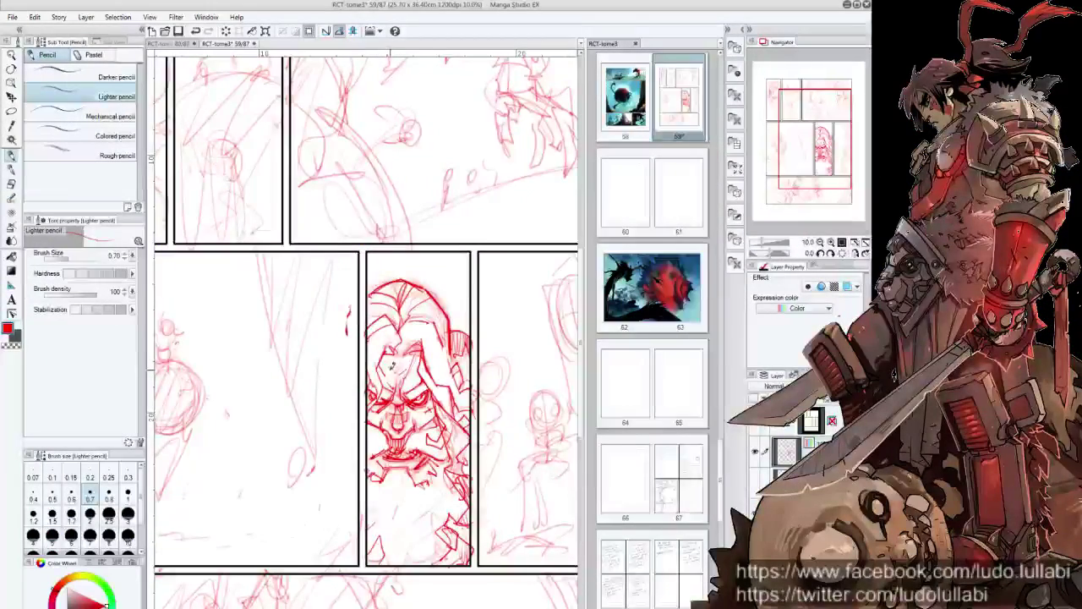
mouse_move(373, 545)
left_mouse_down()
mouse_move(369, 563)
mouse_move(393, 537)
mouse_move(444, 519)
mouse_move(443, 546)
left_mouse_up()
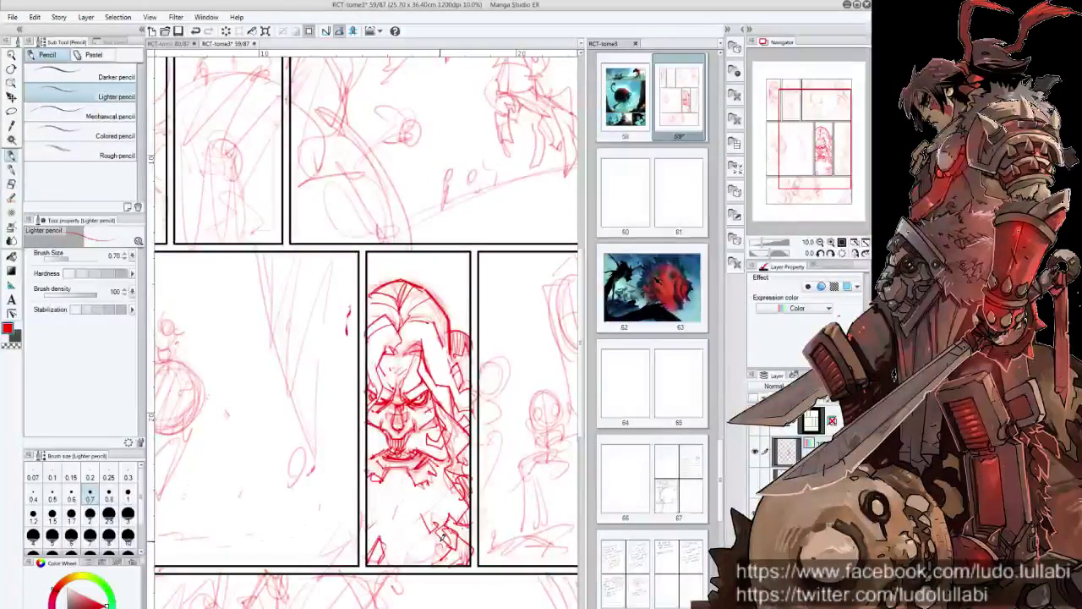
mouse_move(493, 480)
left_mouse_down()
mouse_move(473, 424)
mouse_move(508, 409)
left_mouse_up()
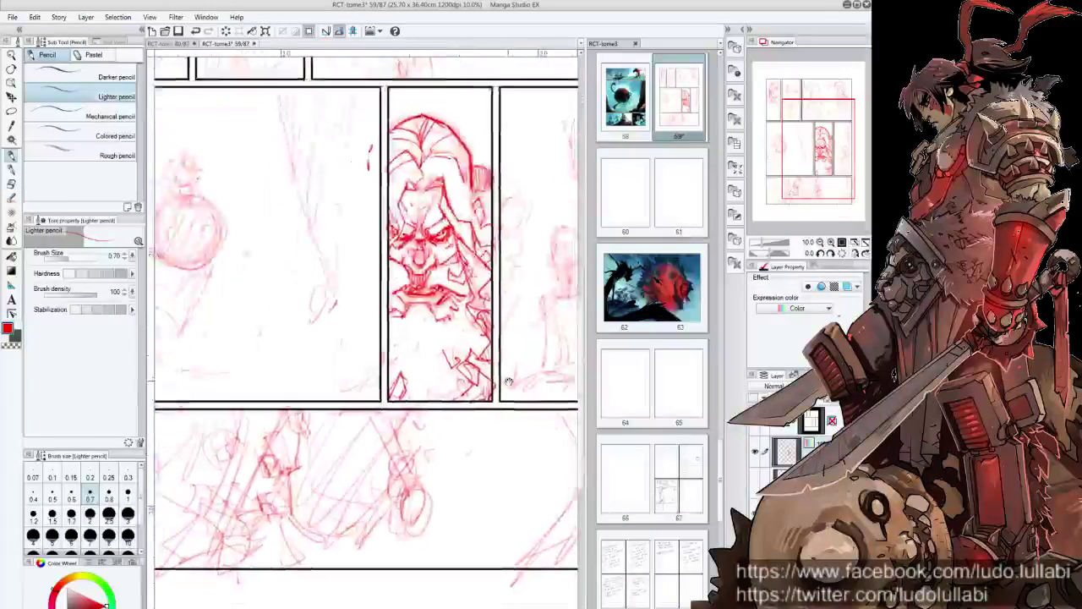
scroll(507, 408, "down", 3)
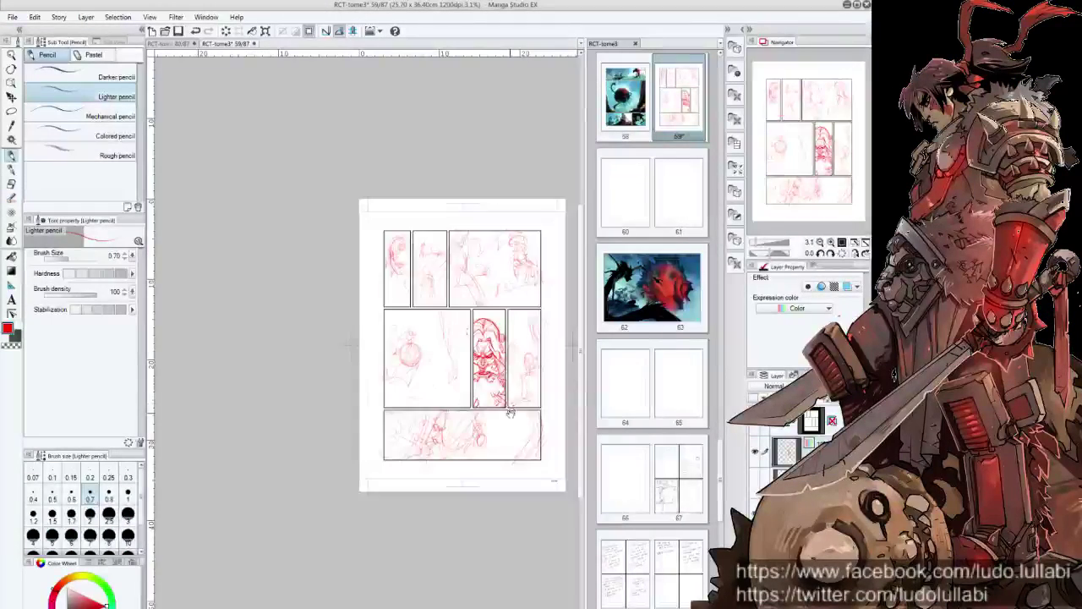
scroll(507, 408, "up", 1)
scroll(507, 409, "up", 1)
scroll(476, 448, "up", 1)
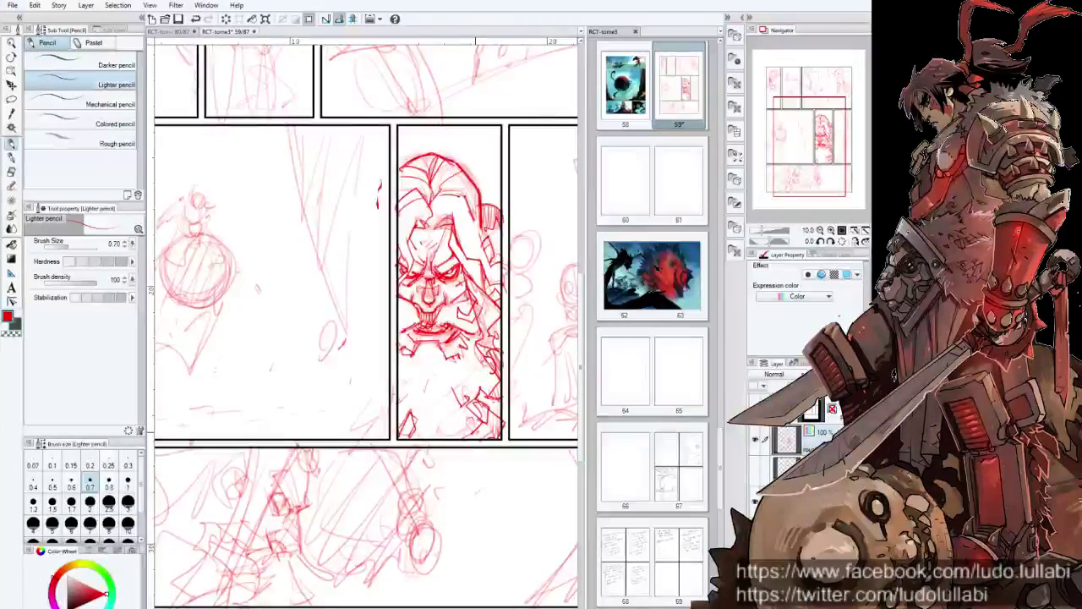
Save the page file after adding the hooded face detail.
key("ctrl+s")
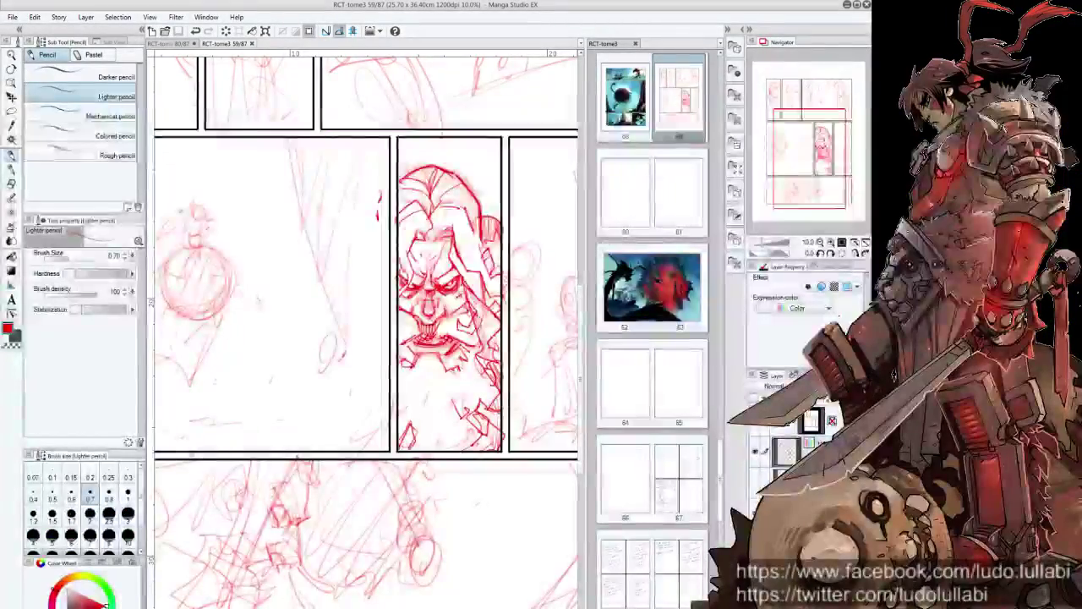
Switch to the Colored pencil and start darker red strokes on the bottom-panel figure.
left_click_drag(793, 161, 788, 160)
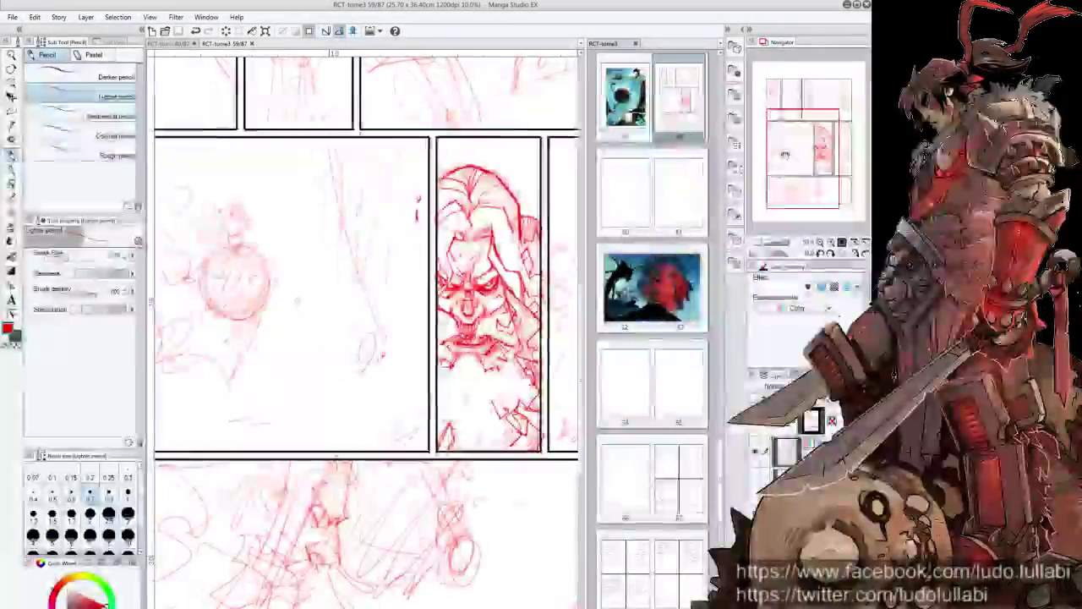
left_click(14, 154)
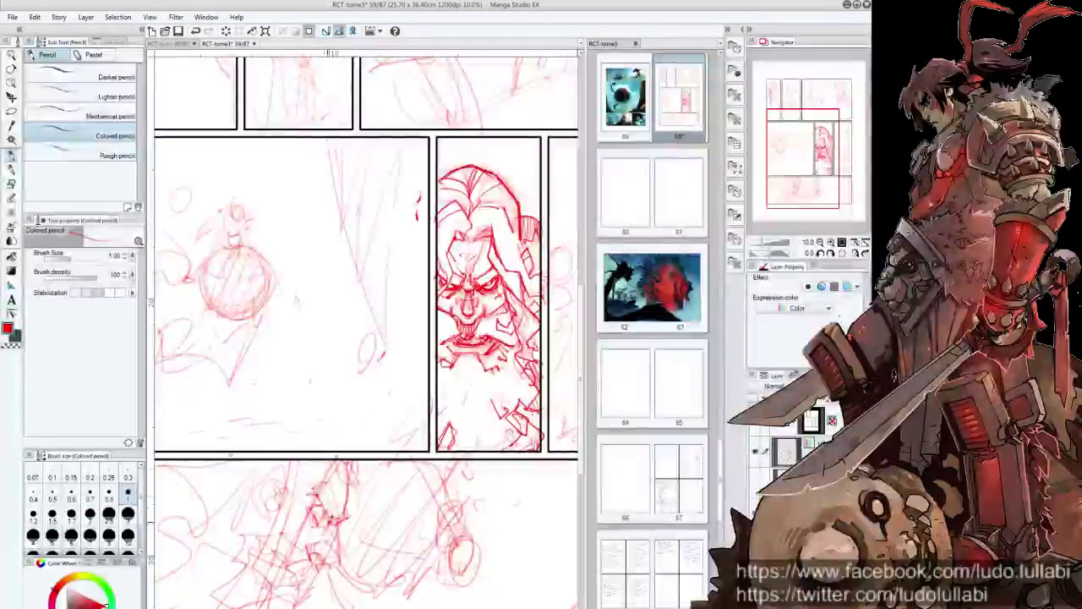
mouse_move(320, 488)
left_mouse_down()
mouse_move(322, 524)
mouse_move(332, 527)
mouse_move(323, 481)
mouse_move(340, 510)
mouse_move(329, 533)
left_mouse_up()
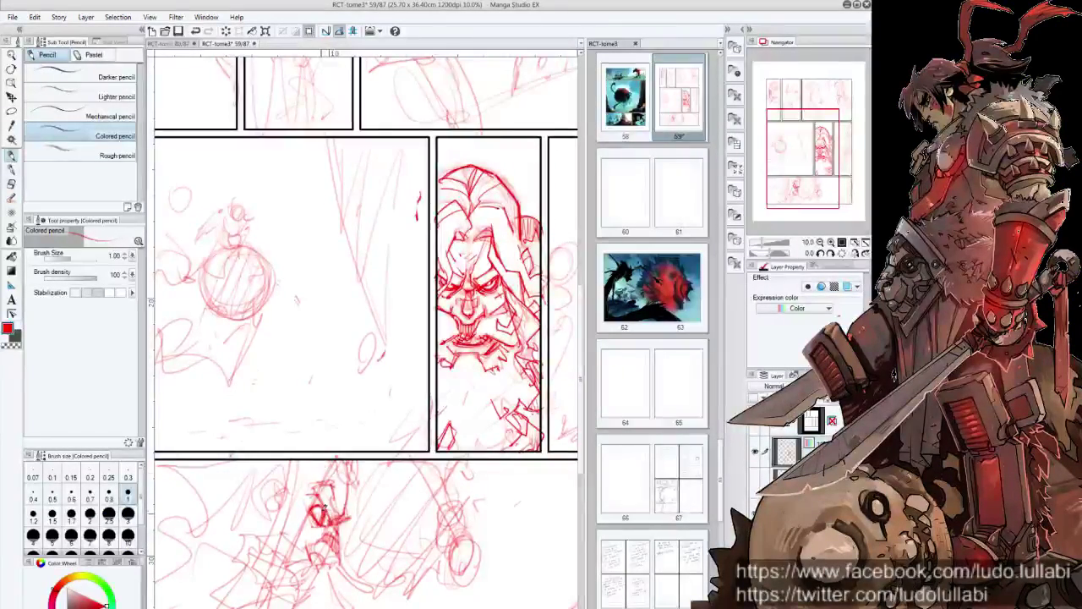
Reinforce the bottom-panel figure's oval head and hatch its body in red pencil.
mouse_move(337, 512)
left_mouse_down()
mouse_move(344, 499)
mouse_move(269, 596)
left_mouse_up()
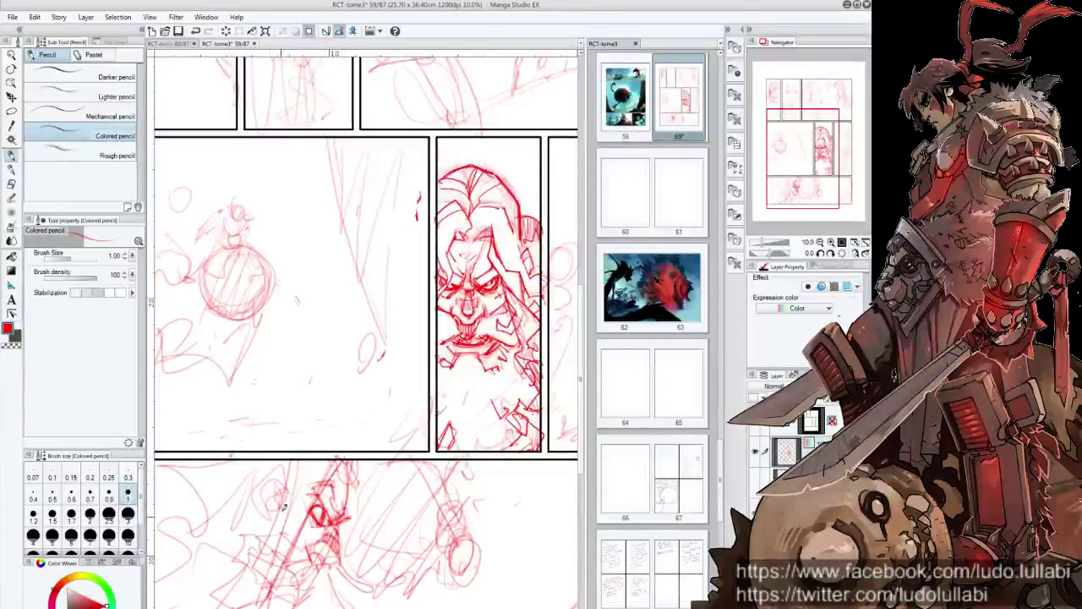
mouse_move(303, 450)
left_mouse_down()
mouse_move(249, 571)
mouse_move(250, 607)
left_mouse_up()
left_click_drag(282, 583, 291, 596)
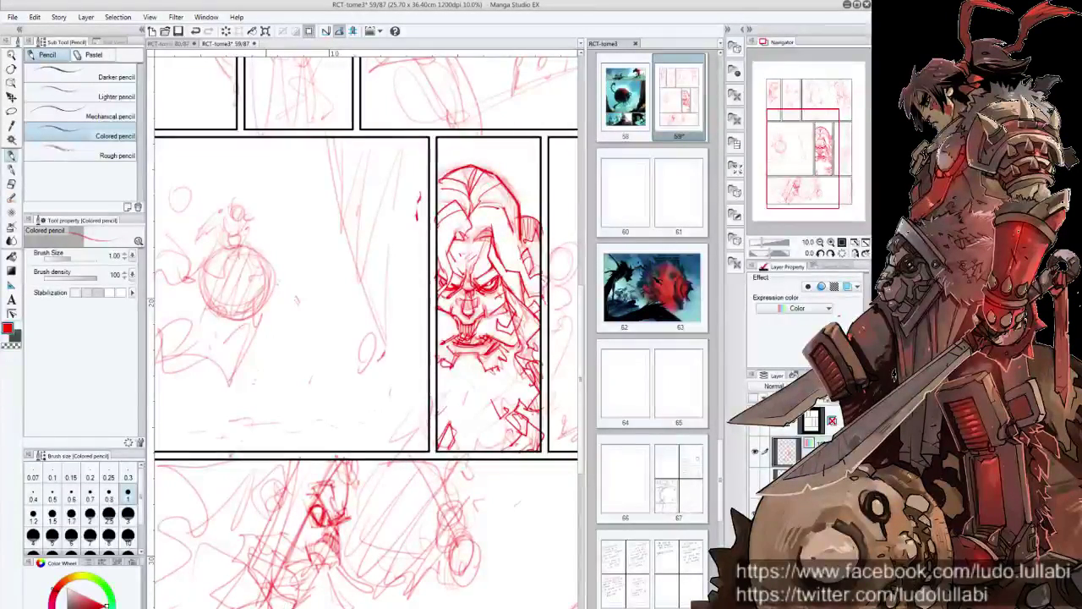
mouse_move(311, 558)
left_mouse_down()
mouse_move(304, 538)
mouse_move(334, 565)
left_mouse_up()
mouse_move(342, 520)
left_mouse_down()
mouse_move(331, 568)
mouse_move(296, 567)
mouse_move(259, 583)
mouse_move(267, 602)
left_mouse_up()
left_click_drag(279, 541, 253, 565)
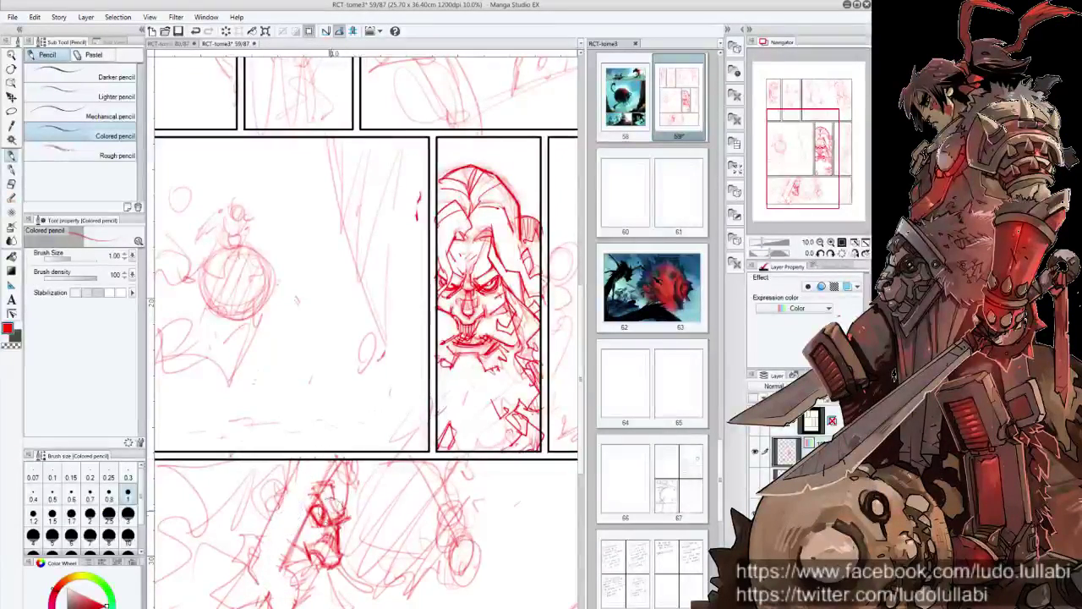
left_click_drag(330, 520, 296, 583)
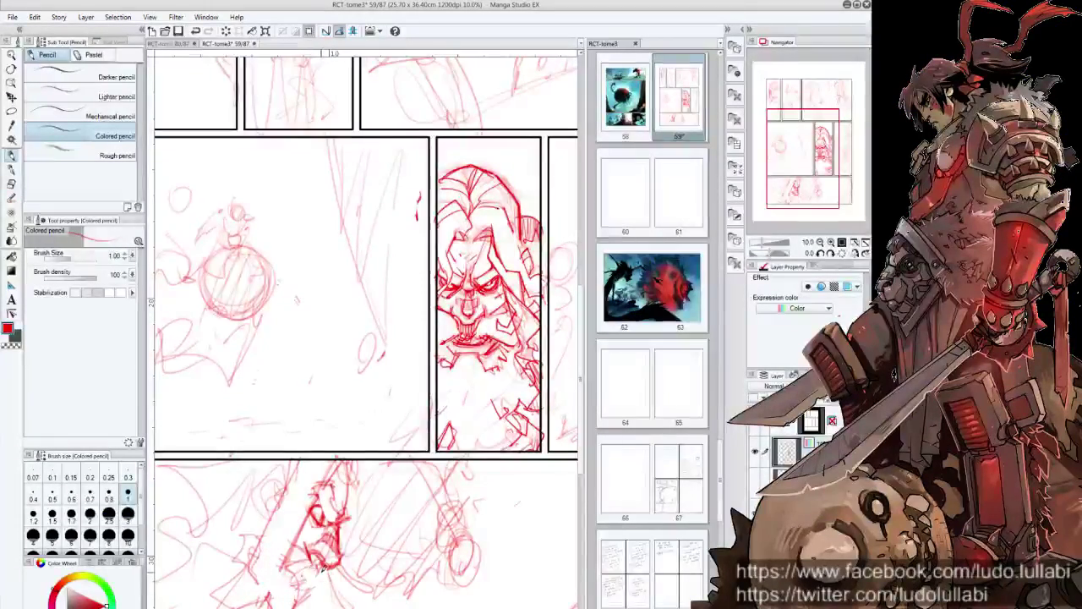
left_click_drag(320, 494, 329, 507)
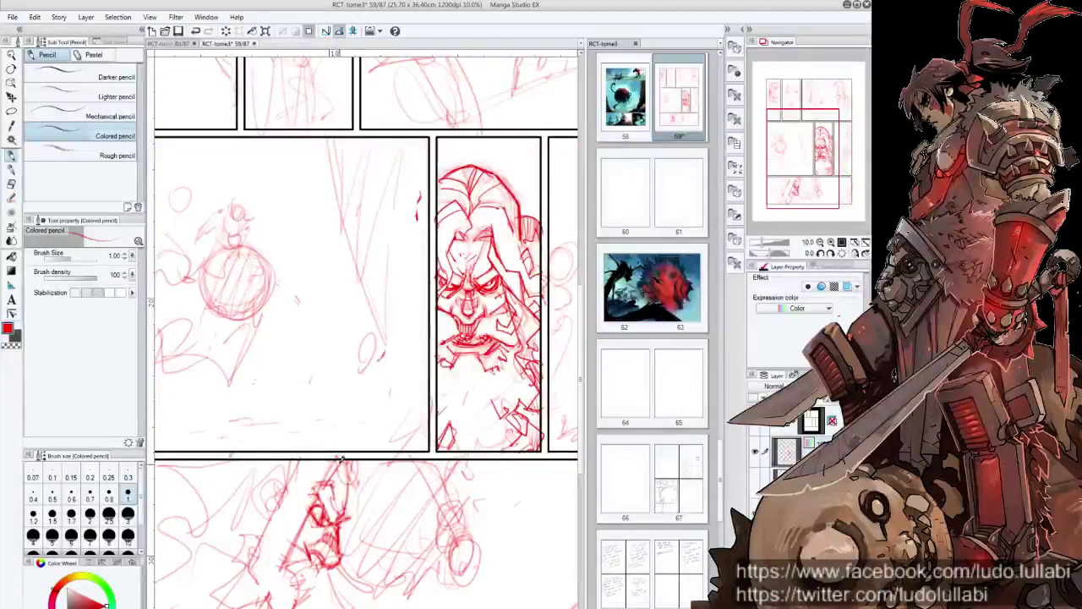
mouse_move(341, 461)
left_mouse_down()
mouse_move(345, 473)
mouse_move(330, 484)
mouse_move(353, 489)
left_mouse_up()
left_click_drag(306, 519, 298, 545)
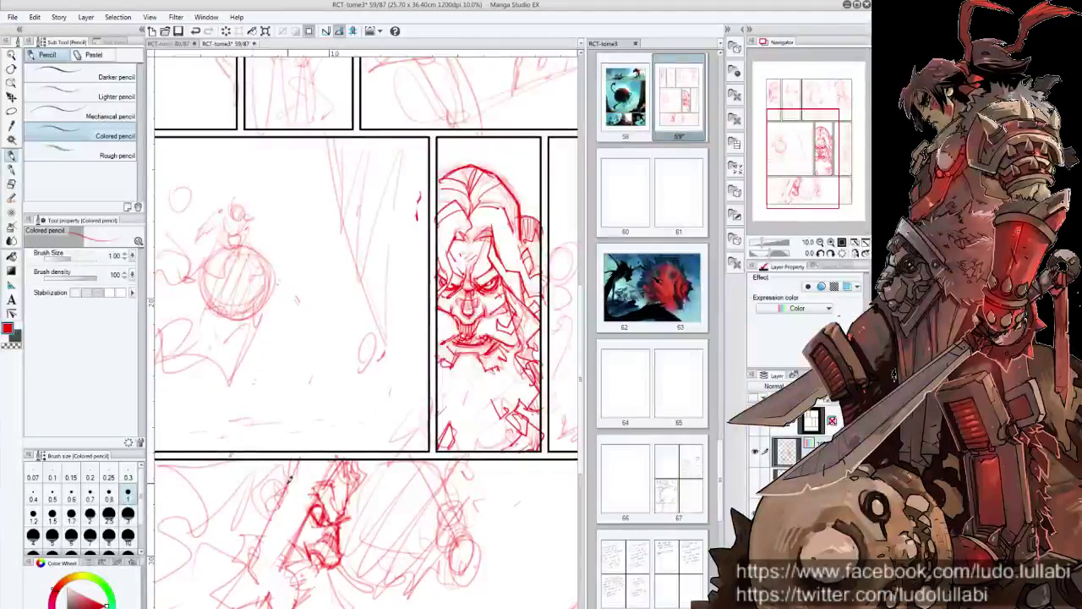
mouse_move(253, 486)
left_mouse_down()
mouse_move(262, 517)
mouse_move(262, 473)
mouse_move(284, 479)
mouse_move(282, 499)
mouse_move(264, 487)
mouse_move(268, 507)
mouse_move(274, 487)
left_mouse_up()
Refine the figure's head and darken the marks around its head circle.
mouse_move(793, 156)
left_mouse_down()
mouse_move(790, 144)
mouse_move(770, 157)
left_mouse_up()
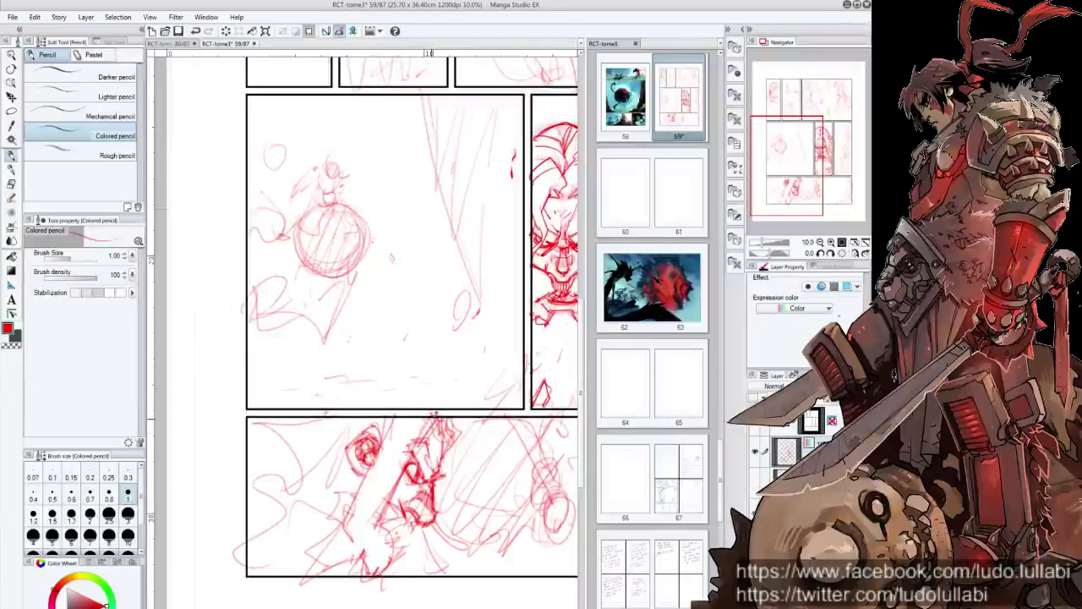
mouse_move(432, 416)
left_mouse_down()
mouse_move(425, 448)
mouse_move(388, 485)
left_mouse_up()
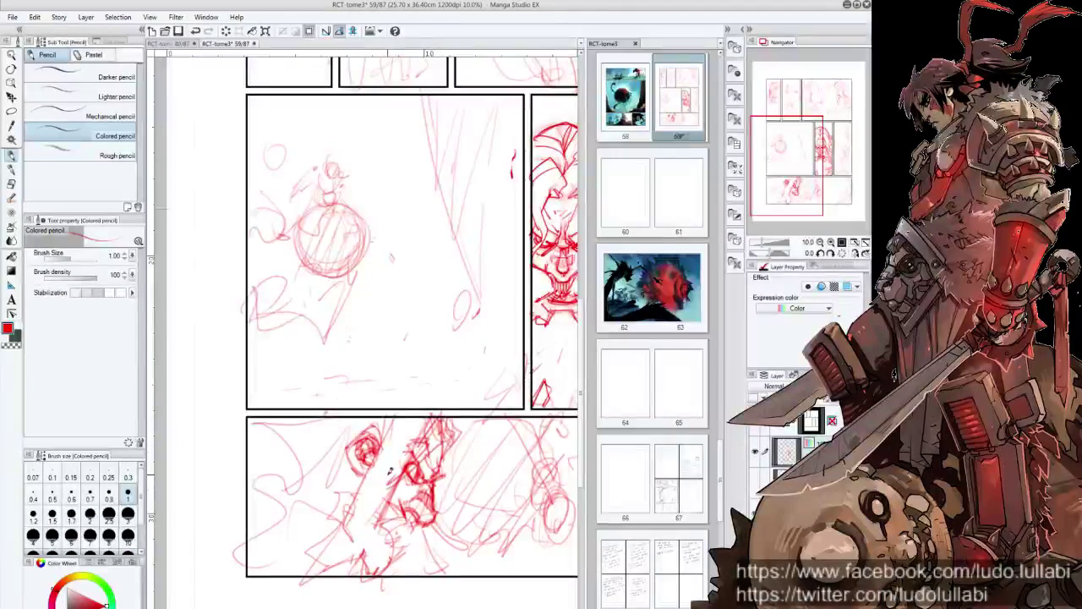
mouse_move(440, 414)
left_mouse_down()
mouse_move(421, 443)
mouse_move(437, 453)
mouse_move(417, 435)
mouse_move(388, 481)
mouse_move(439, 435)
mouse_move(417, 460)
mouse_move(433, 470)
left_mouse_up()
mouse_move(463, 419)
left_mouse_down()
mouse_move(436, 448)
mouse_move(455, 432)
left_mouse_up()
mouse_move(398, 507)
left_mouse_down()
mouse_move(391, 499)
mouse_move(407, 494)
mouse_move(432, 539)
left_mouse_up()
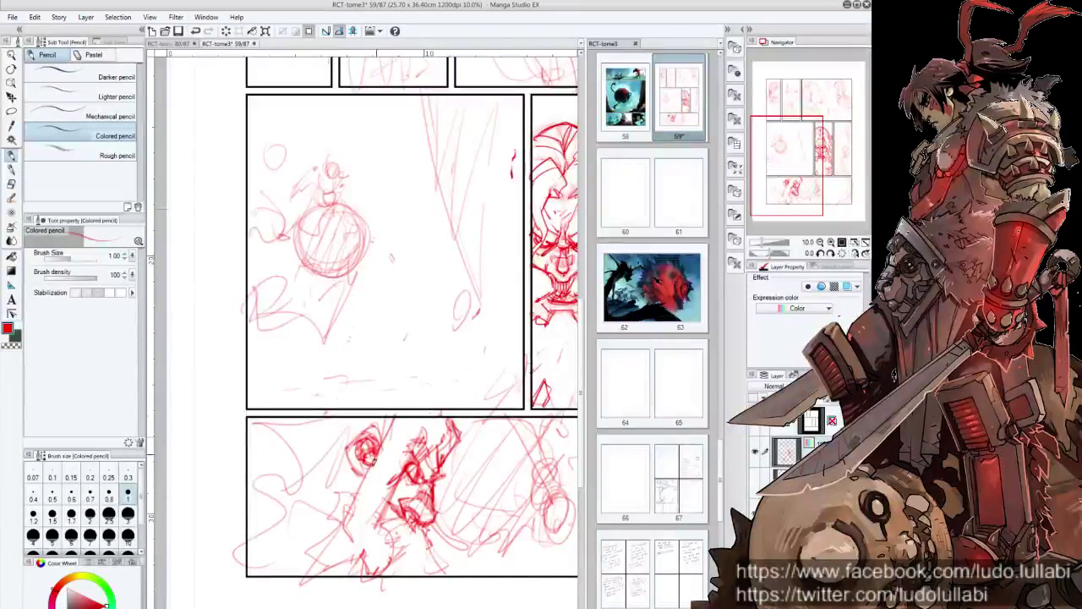
left_click_drag(374, 463, 338, 565)
left_click_drag(352, 524, 364, 556)
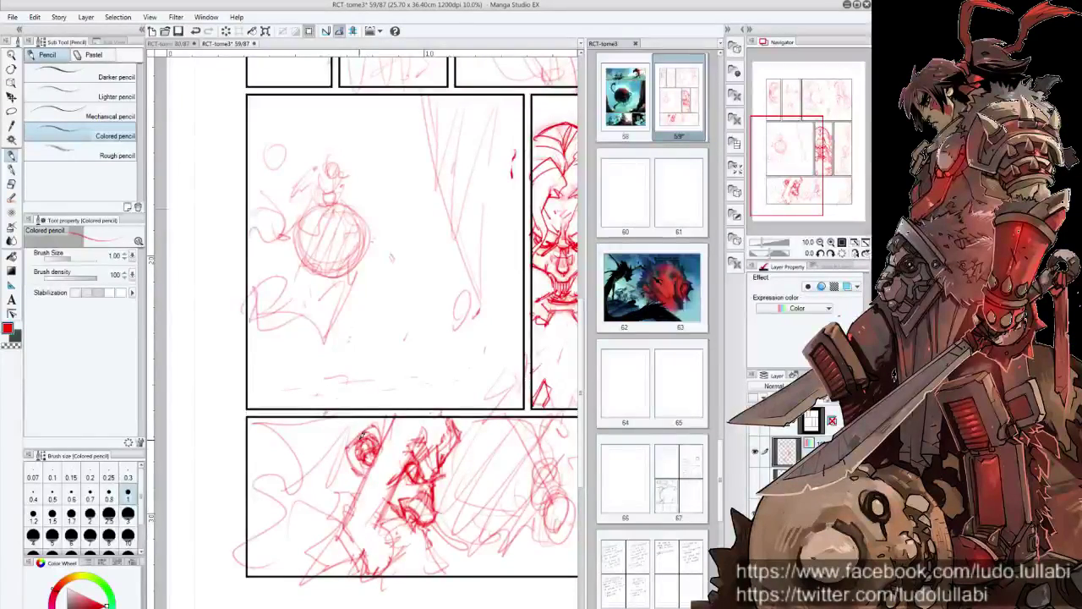
mouse_move(362, 434)
left_mouse_down()
mouse_move(292, 410)
mouse_move(284, 440)
mouse_move(343, 432)
mouse_move(293, 482)
mouse_move(318, 575)
left_mouse_up()
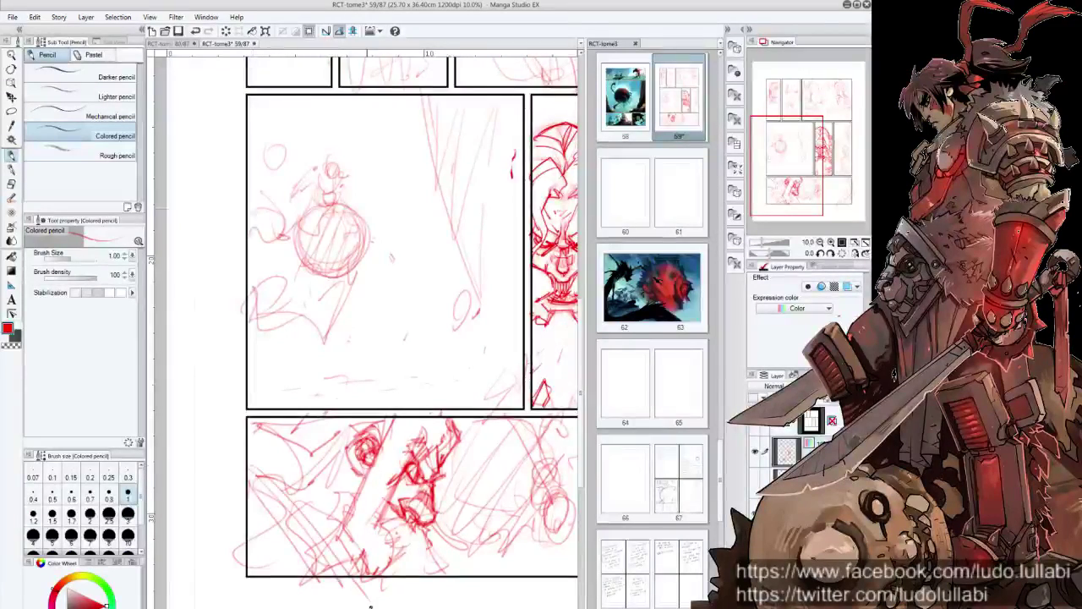
Sketch and cross-hatch a round shape at the bottom panel's lower left.
left_click_drag(290, 516, 338, 554)
mouse_move(330, 490)
left_mouse_down()
mouse_move(346, 567)
mouse_move(288, 554)
mouse_move(300, 558)
left_mouse_up()
left_click_drag(279, 481, 338, 541)
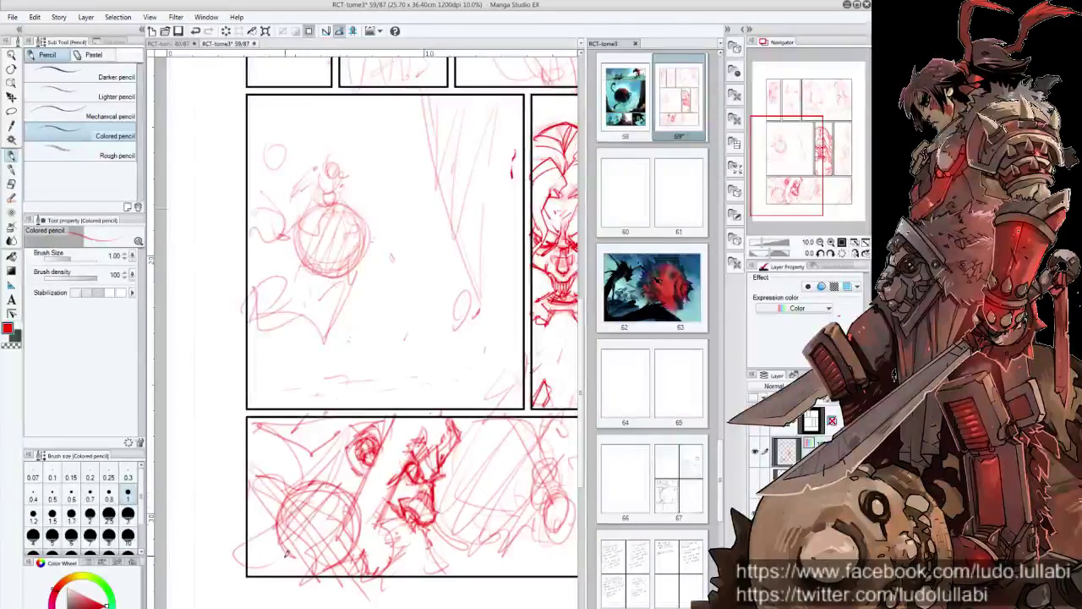
left_click_drag(292, 499, 355, 558)
left_click_drag(313, 520, 330, 573)
Add strokes along the bottom panel's top-left edge and across the figure's middle.
mouse_move(269, 444)
left_mouse_down()
mouse_move(247, 499)
mouse_move(246, 466)
left_mouse_up()
left_click_drag(397, 554, 422, 531)
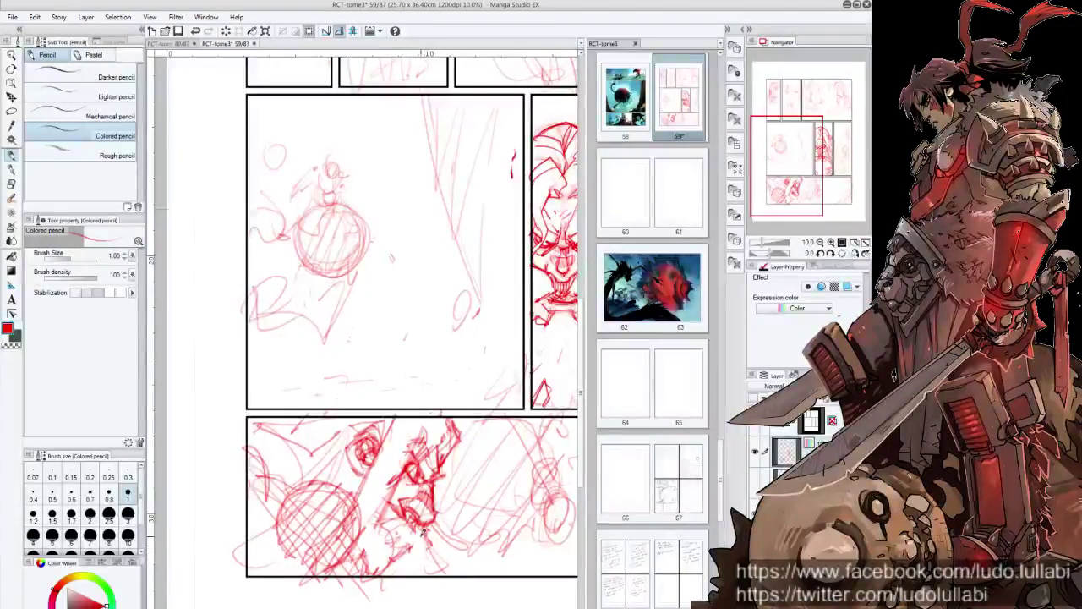
left_click_drag(331, 491, 364, 467)
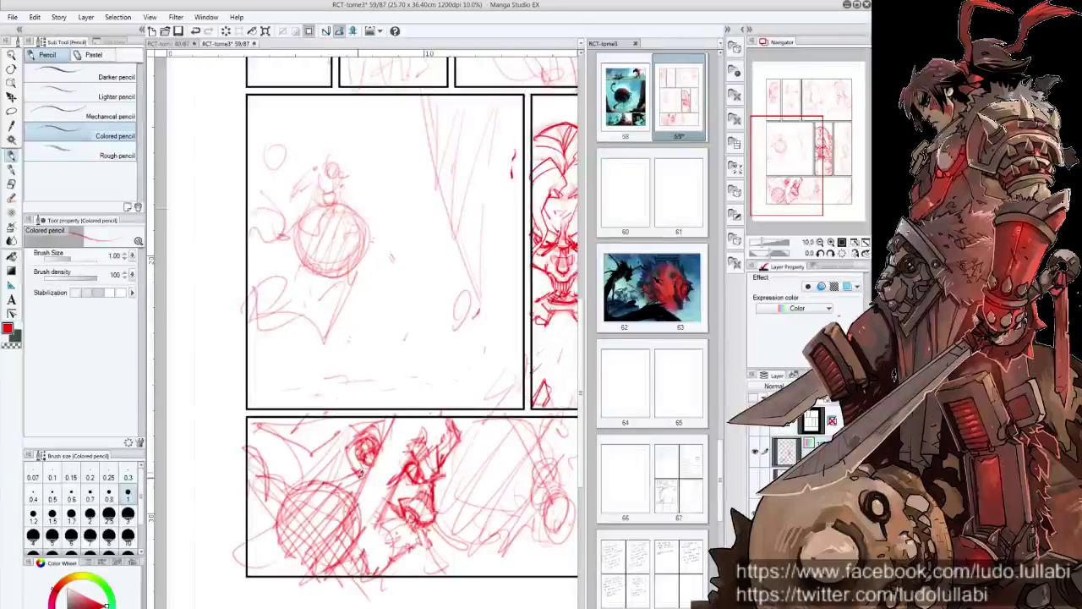
left_click_drag(253, 440, 333, 429)
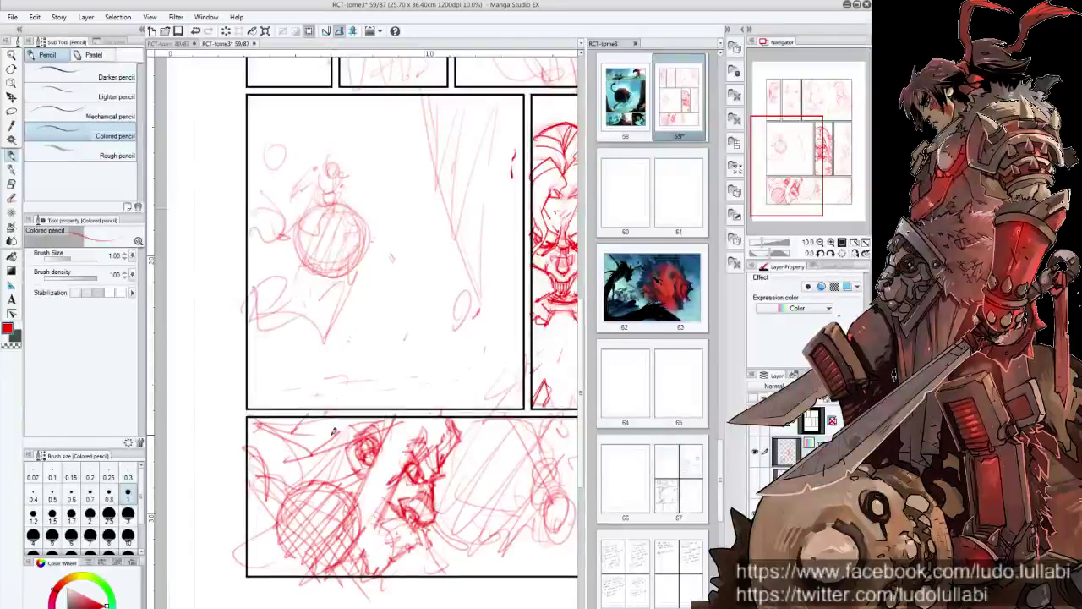
left_click_drag(255, 436, 350, 411)
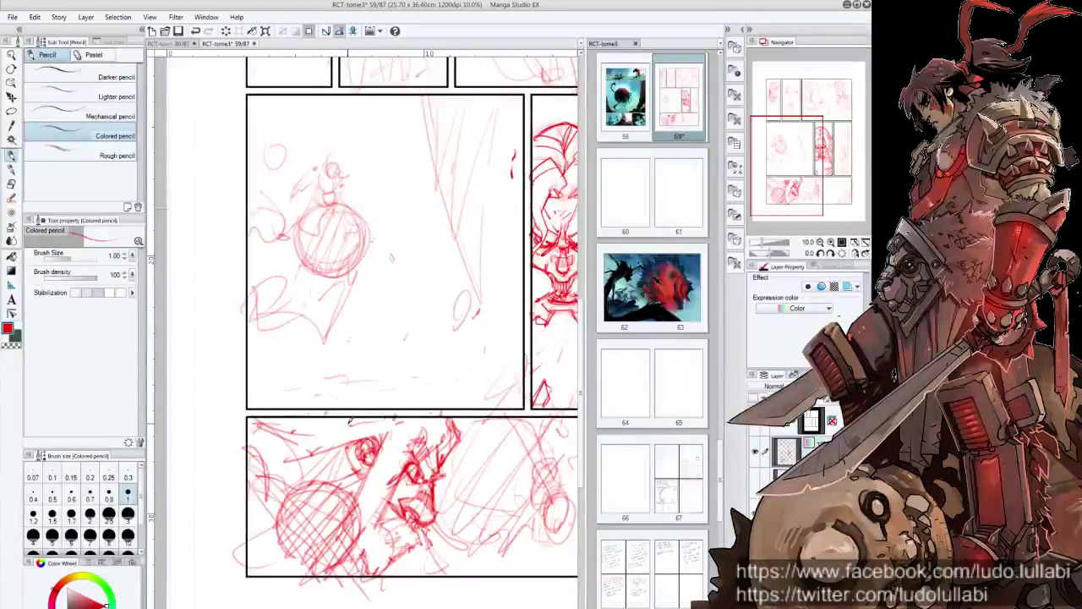
left_click_drag(299, 427, 339, 413)
mouse_move(250, 432)
left_mouse_down()
mouse_move(326, 443)
mouse_move(335, 482)
mouse_move(359, 485)
left_mouse_up()
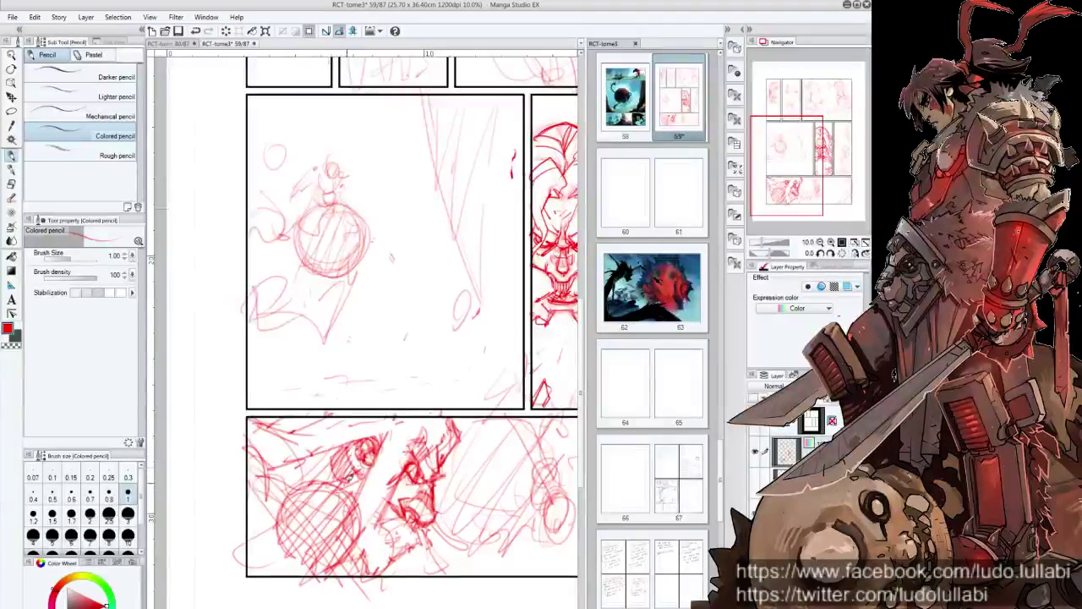
Hatch the panel's central area and the figure's right and lower parts.
left_click_drag(342, 444, 367, 495)
left_click_drag(291, 482, 308, 523)
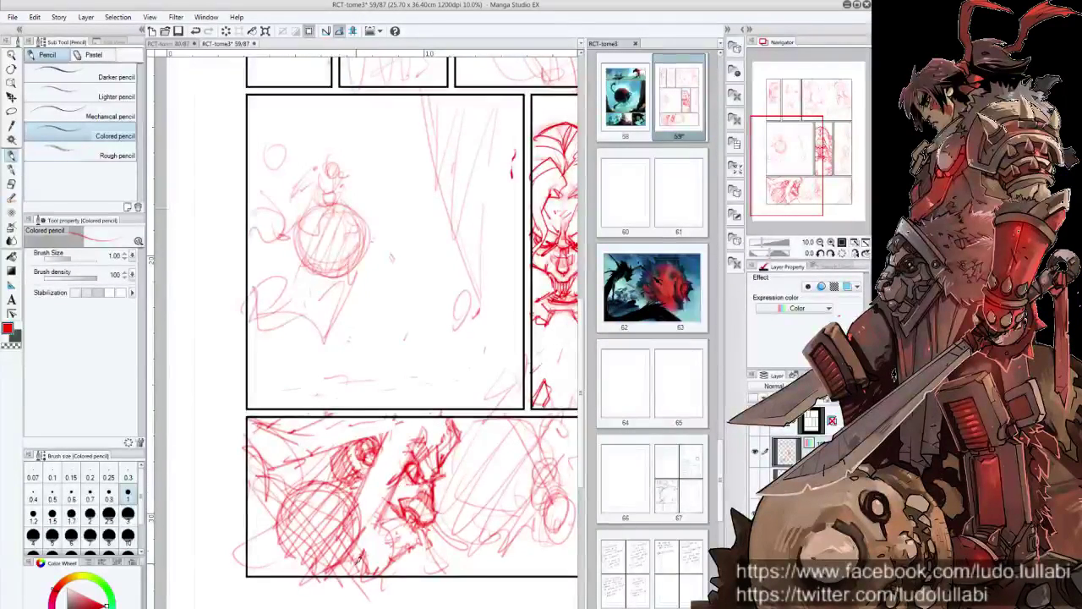
mouse_move(362, 558)
left_mouse_down()
mouse_move(396, 478)
mouse_move(372, 490)
mouse_move(368, 512)
left_mouse_up()
mouse_move(394, 471)
left_mouse_down()
mouse_move(356, 499)
mouse_move(385, 541)
mouse_move(365, 572)
left_mouse_up()
left_click_drag(426, 528, 416, 547)
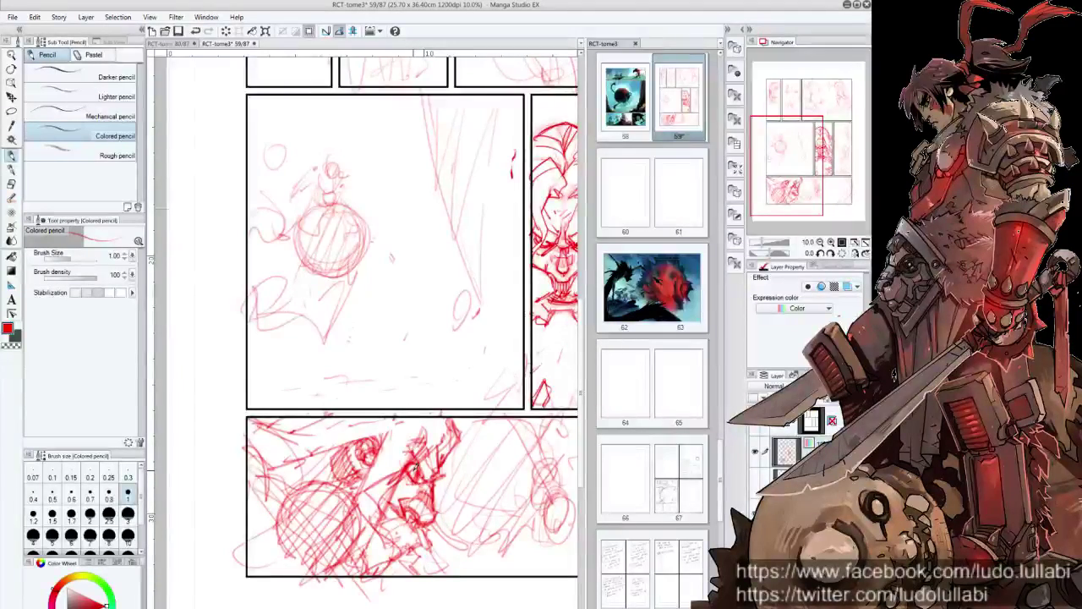
left_click_drag(421, 462, 412, 479)
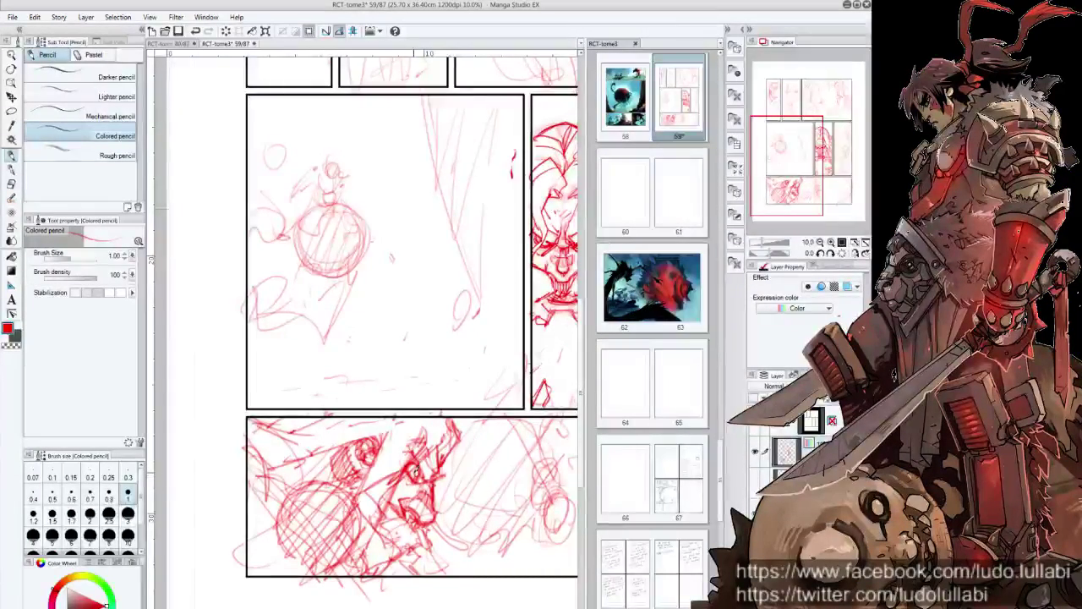
With the Lighter pencil at brush size 0.8, draw diagonal lines down the bottom panel.
left_click(80, 97)
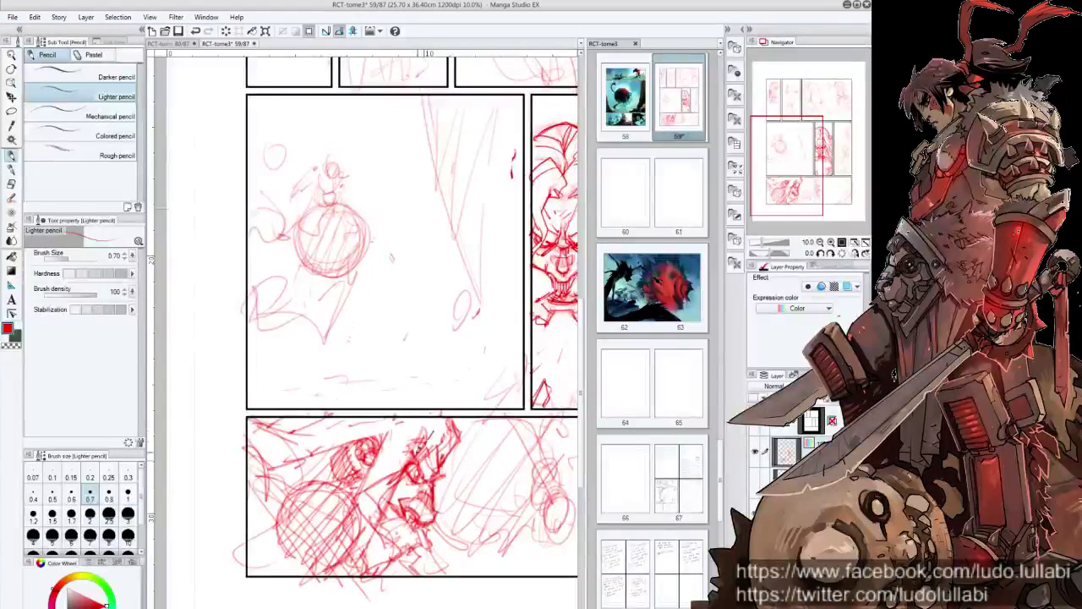
mouse_move(446, 433)
left_mouse_down()
mouse_move(405, 486)
mouse_move(372, 497)
left_mouse_up()
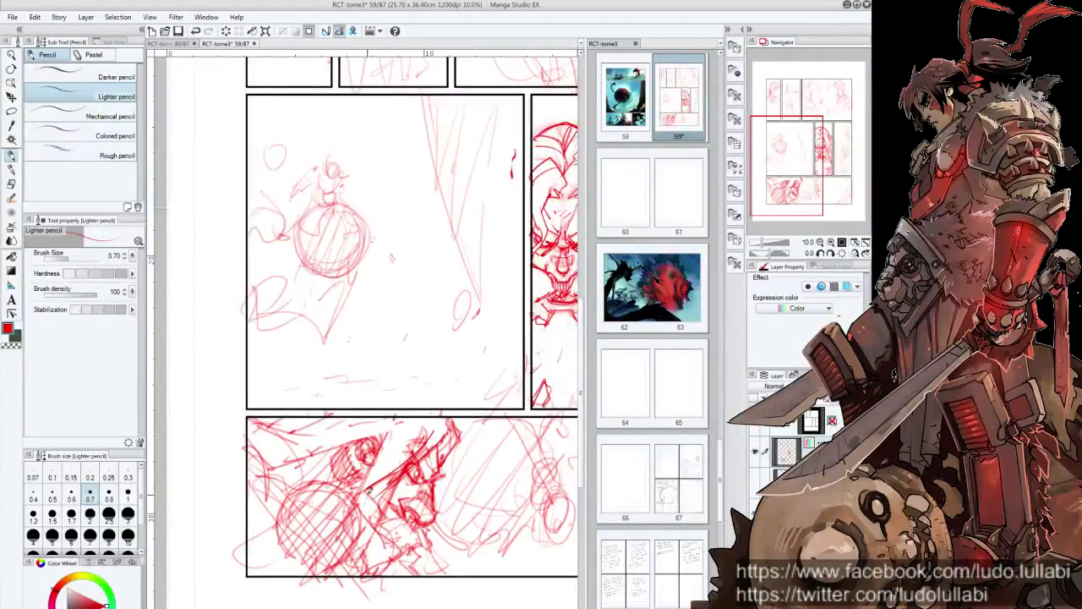
left_click(109, 493)
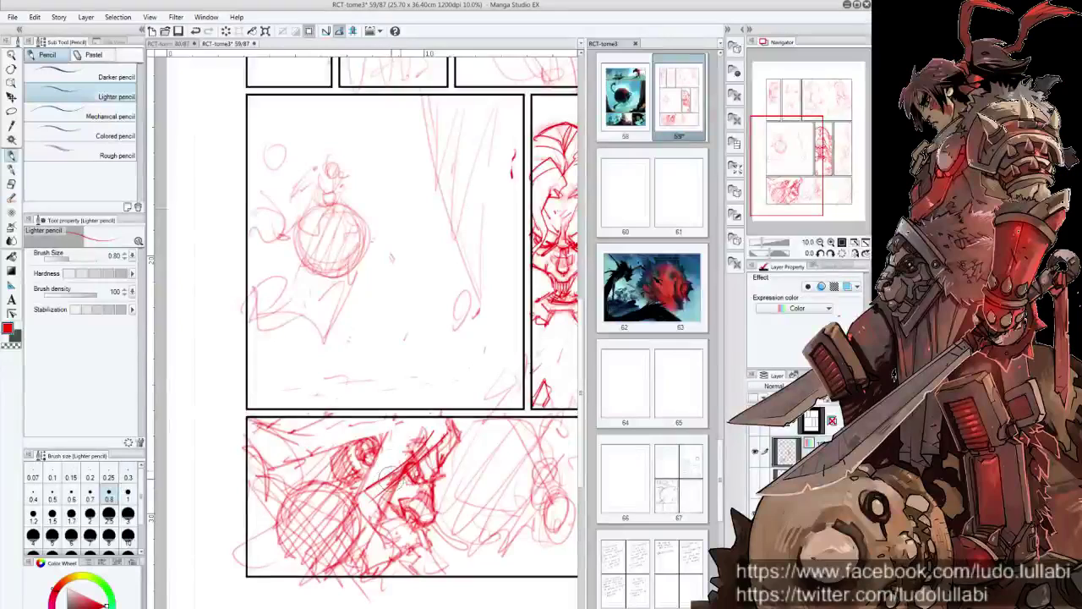
left_click_drag(450, 429, 372, 489)
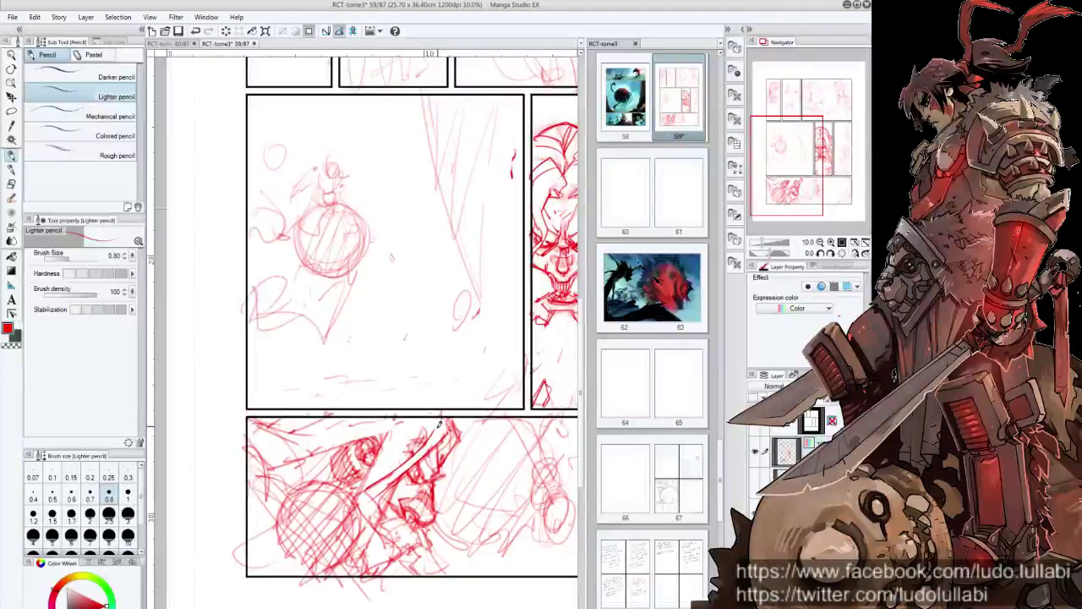
left_click_drag(438, 424, 380, 478)
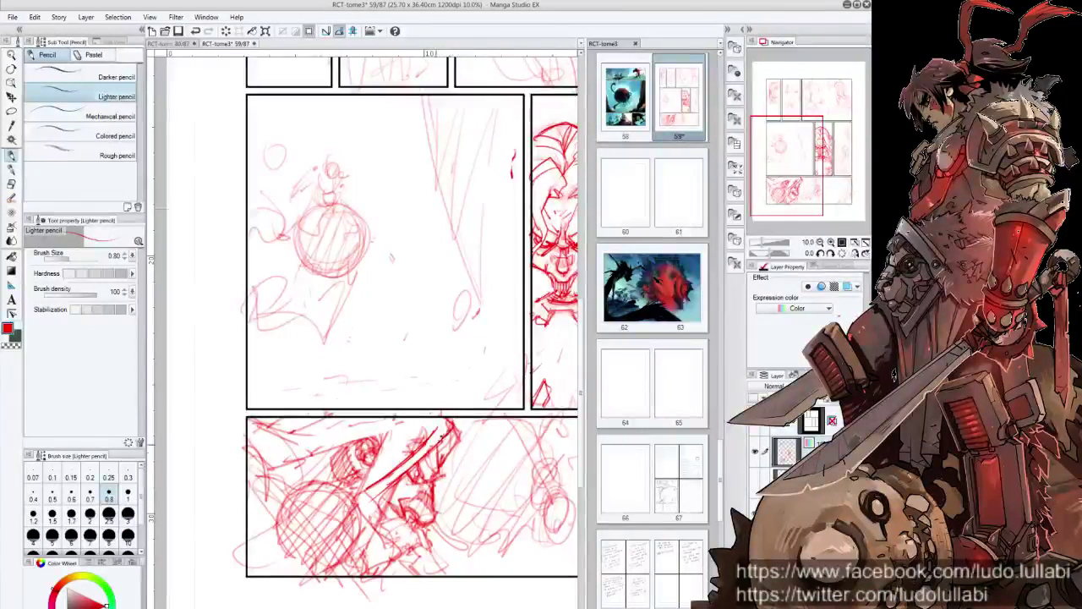
mouse_move(439, 431)
left_mouse_down()
mouse_move(380, 507)
mouse_move(385, 524)
left_mouse_up()
mouse_move(393, 486)
left_mouse_down()
mouse_move(385, 525)
mouse_move(401, 531)
mouse_move(391, 524)
left_mouse_up()
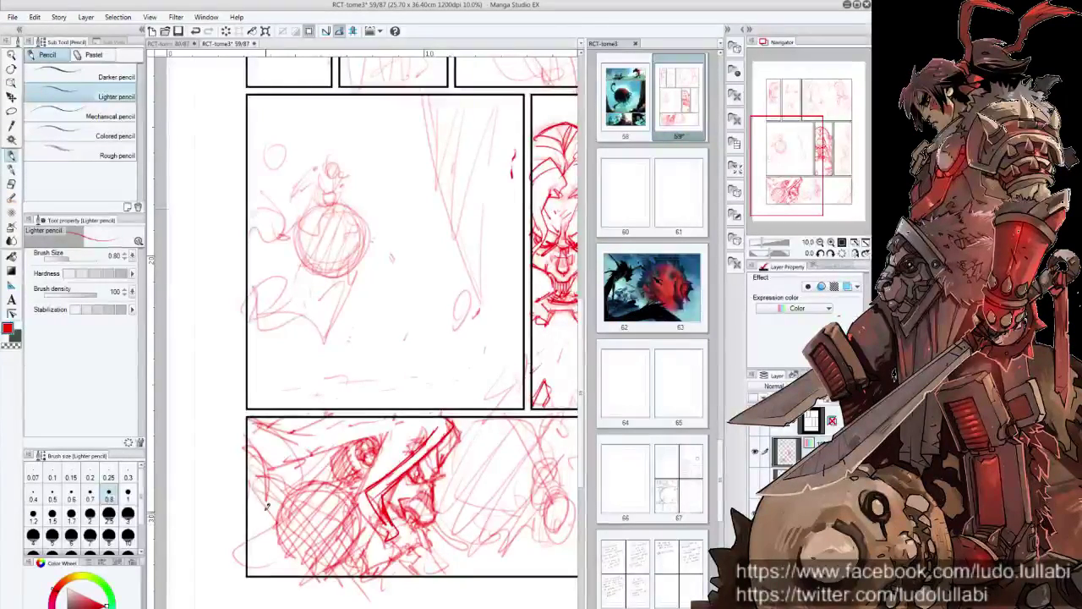
Sketch strokes at the bottom panel's left edge, undo them and redraw.
left_click_drag(267, 505, 277, 539)
left_click_drag(245, 472, 275, 513)
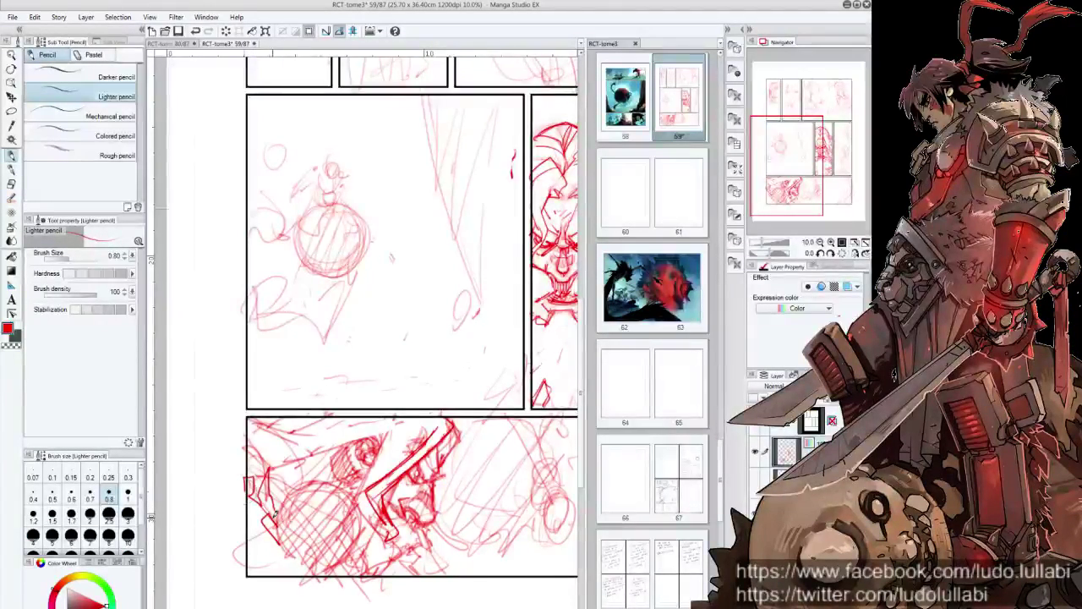
key("ctrl+z")
key("ctrl+z")
key("ctrl+z")
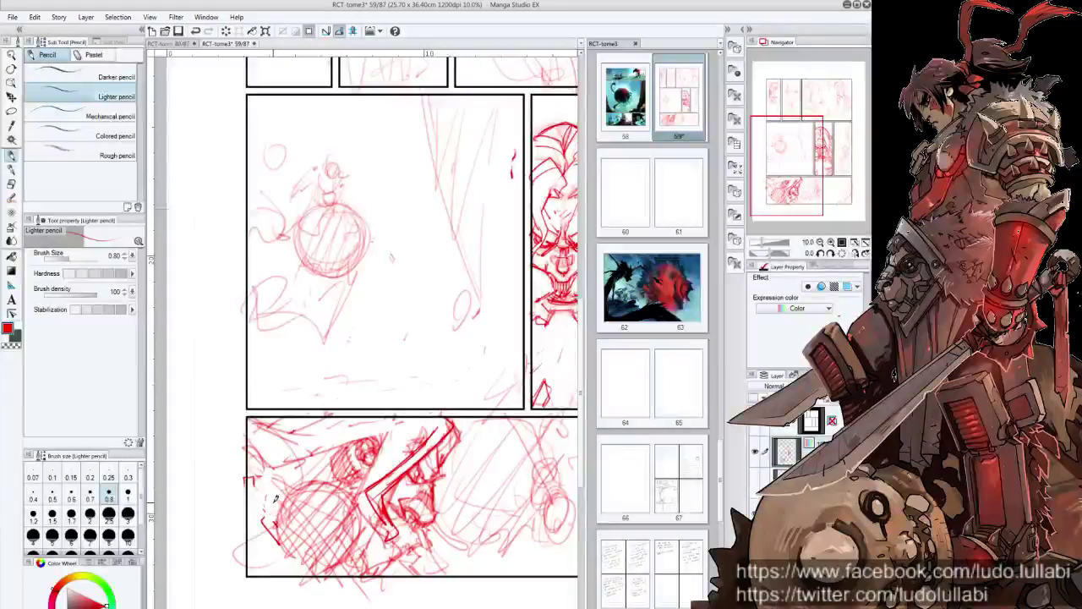
left_click_drag(245, 470, 276, 504)
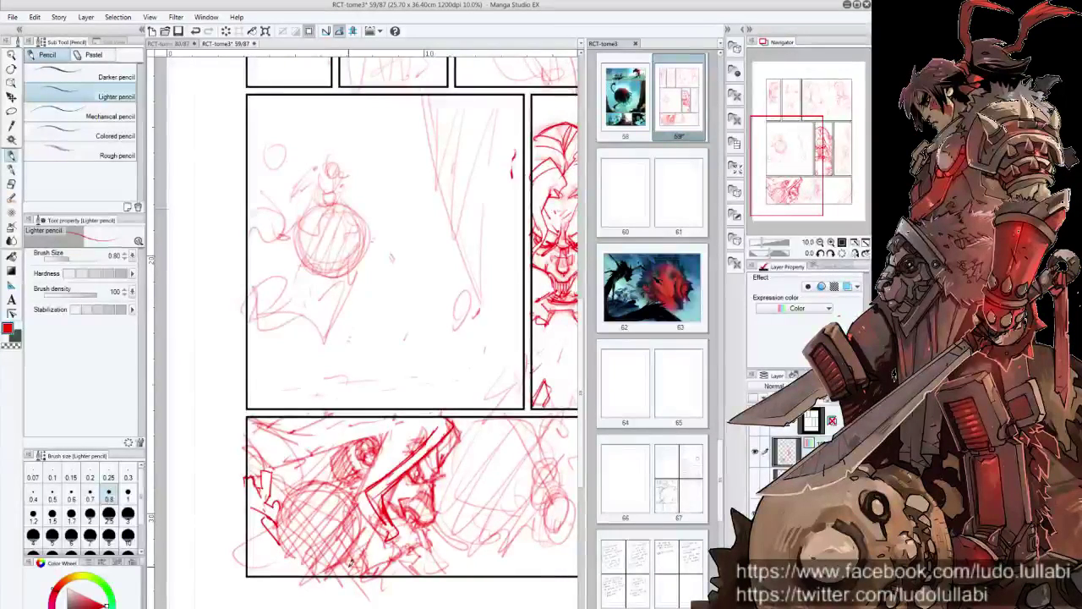
Flip the canvas horizontally, then sketch a hatched circle and face marks in the bottom panel.
key("h")
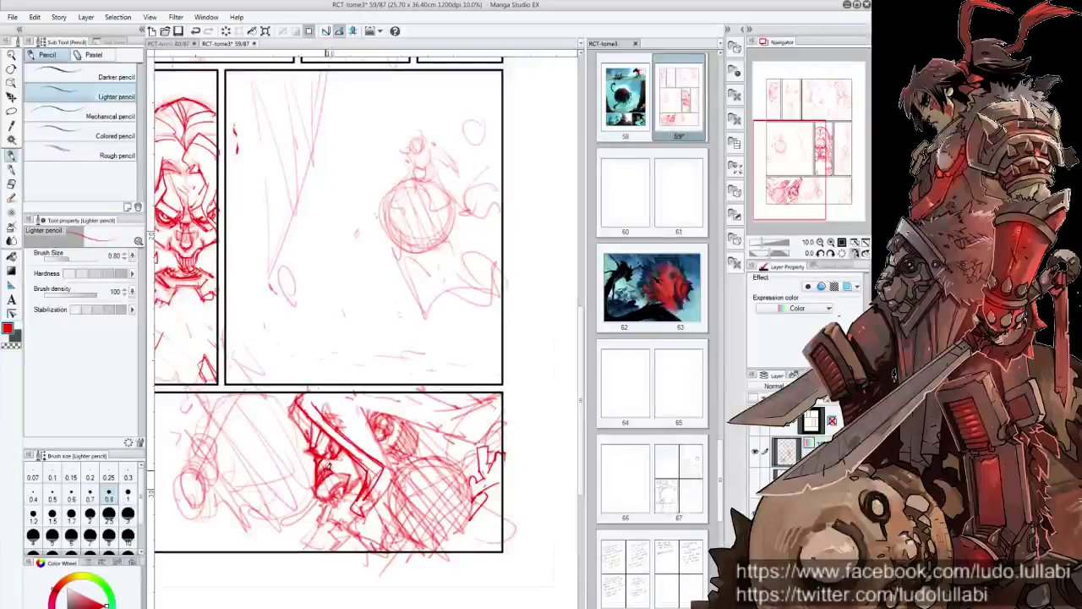
left_click_drag(320, 486, 340, 479)
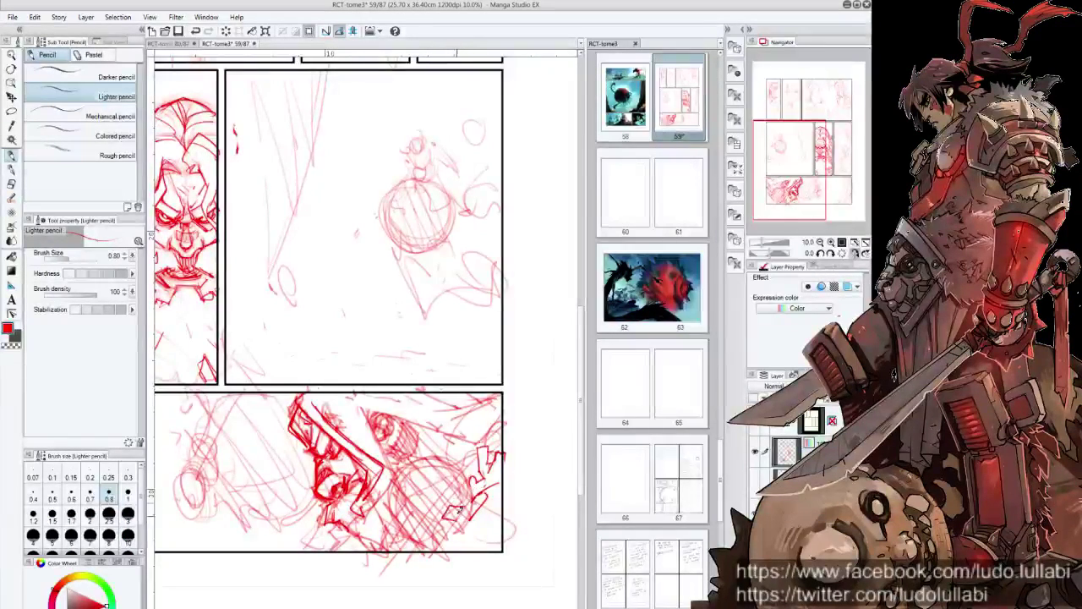
mouse_move(460, 513)
left_mouse_down()
mouse_move(472, 487)
mouse_move(435, 461)
mouse_move(398, 524)
mouse_move(452, 452)
mouse_move(397, 499)
mouse_move(419, 461)
mouse_move(431, 511)
mouse_move(411, 529)
mouse_move(461, 478)
left_mouse_up()
left_click_drag(347, 389, 393, 469)
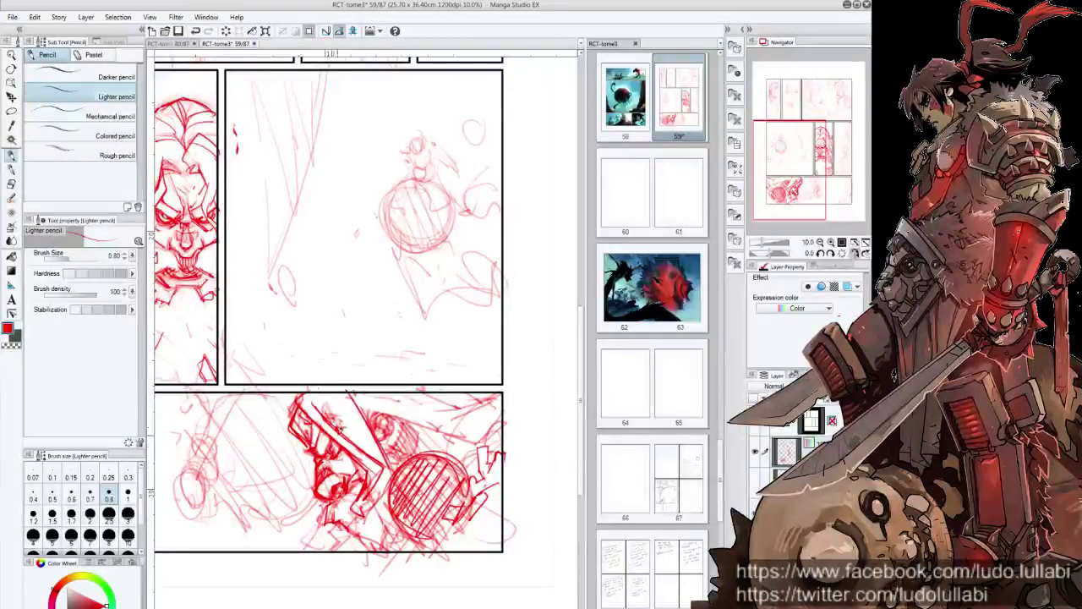
left_click_drag(318, 401, 350, 443)
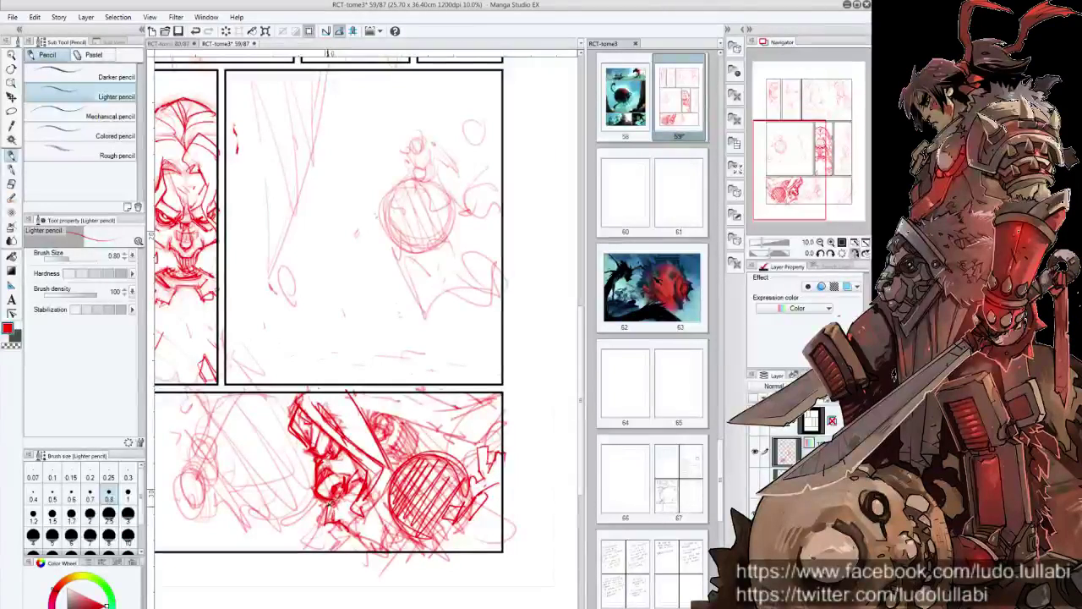
mouse_move(331, 502)
left_mouse_down()
mouse_move(353, 541)
mouse_move(372, 539)
left_mouse_up()
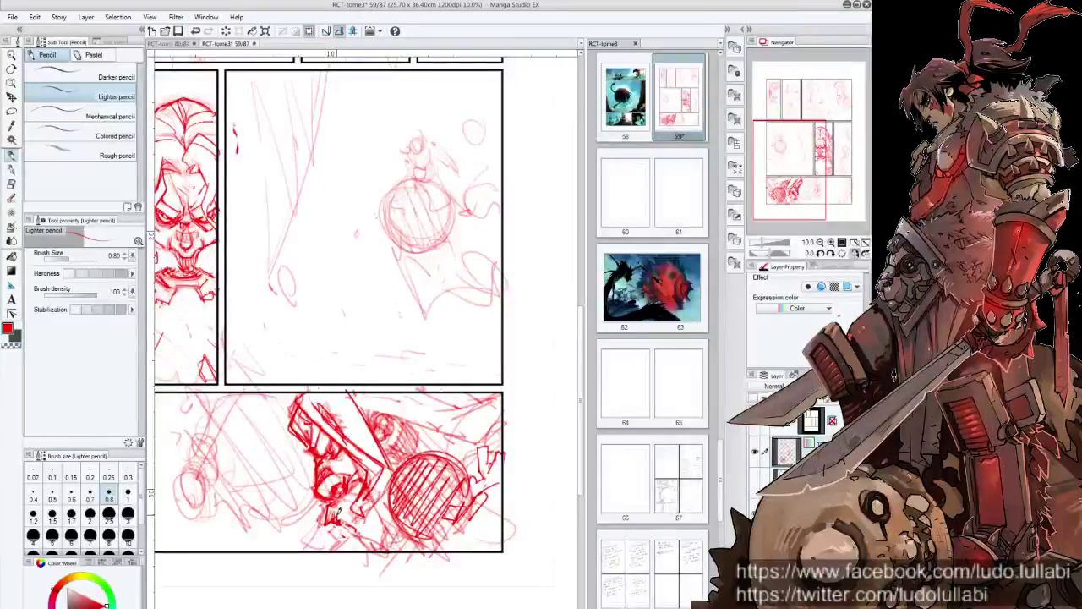
mouse_move(377, 417)
left_mouse_down()
mouse_move(399, 452)
mouse_move(419, 454)
mouse_move(400, 433)
left_mouse_up()
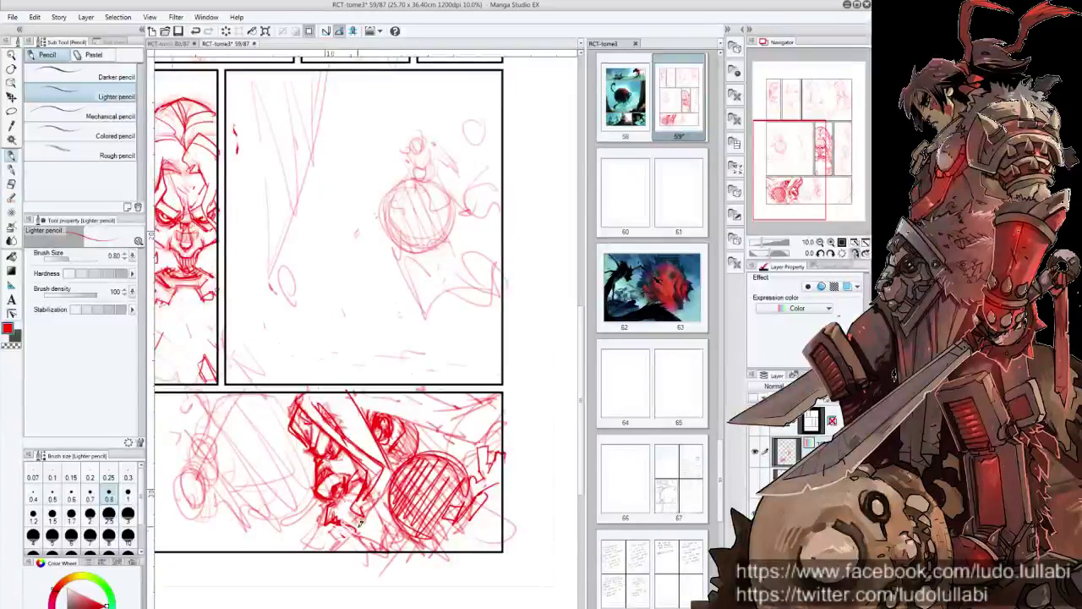
mouse_move(340, 493)
left_mouse_down()
mouse_move(354, 537)
mouse_move(369, 531)
mouse_move(381, 548)
left_mouse_up()
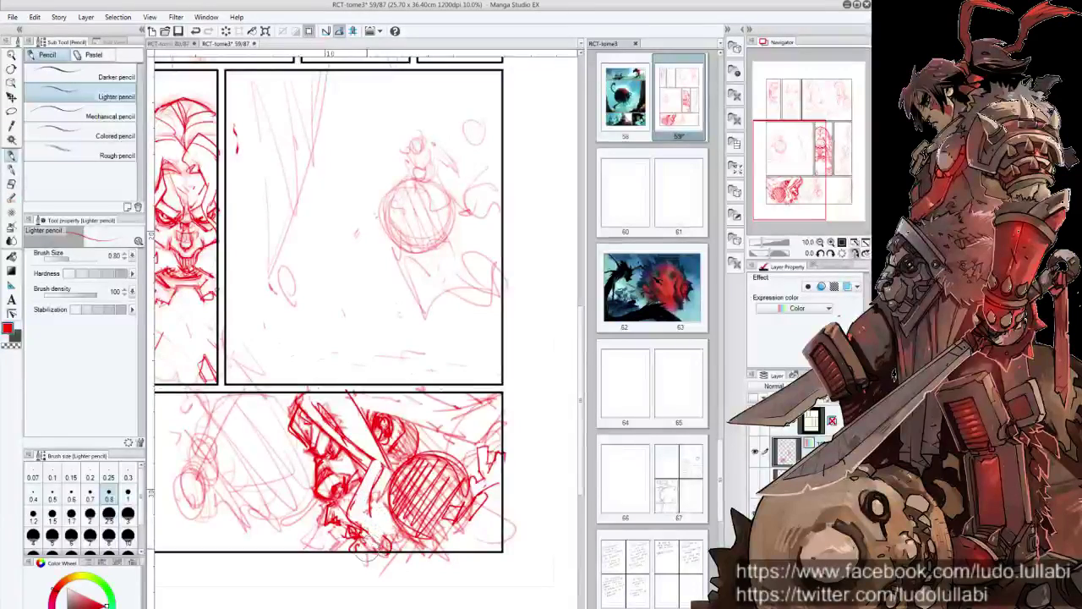
Thicken the figure's lines and hatch around its face, neck and right of the circle.
mouse_move(368, 457)
left_mouse_down()
mouse_move(354, 518)
mouse_move(366, 506)
mouse_move(392, 540)
mouse_move(415, 541)
left_mouse_up()
left_click_drag(441, 480, 458, 512)
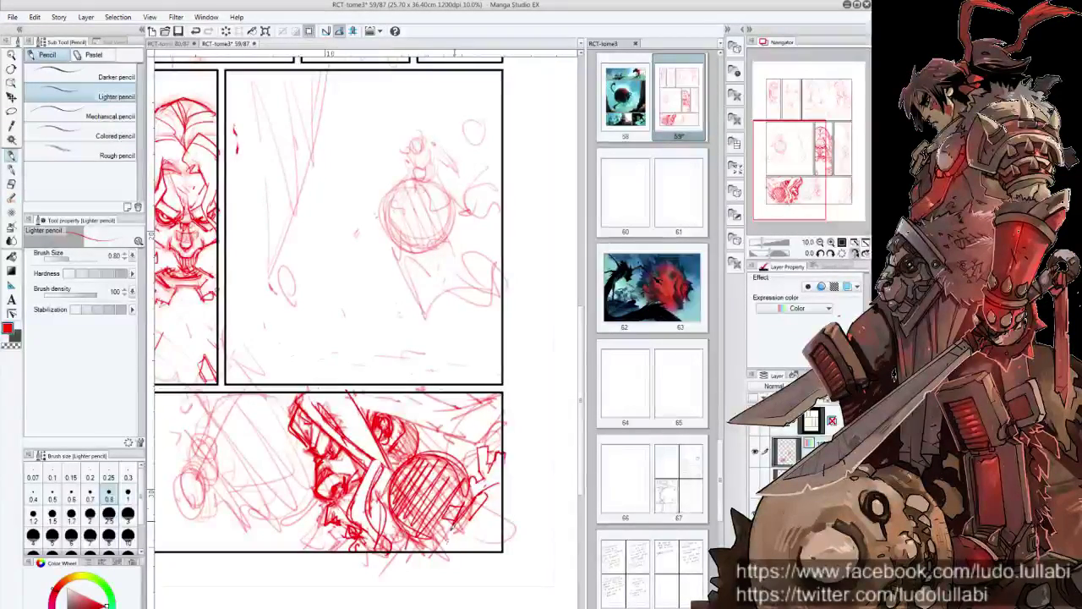
mouse_move(449, 549)
left_mouse_down()
mouse_move(467, 505)
mouse_move(503, 484)
mouse_move(463, 532)
left_mouse_up()
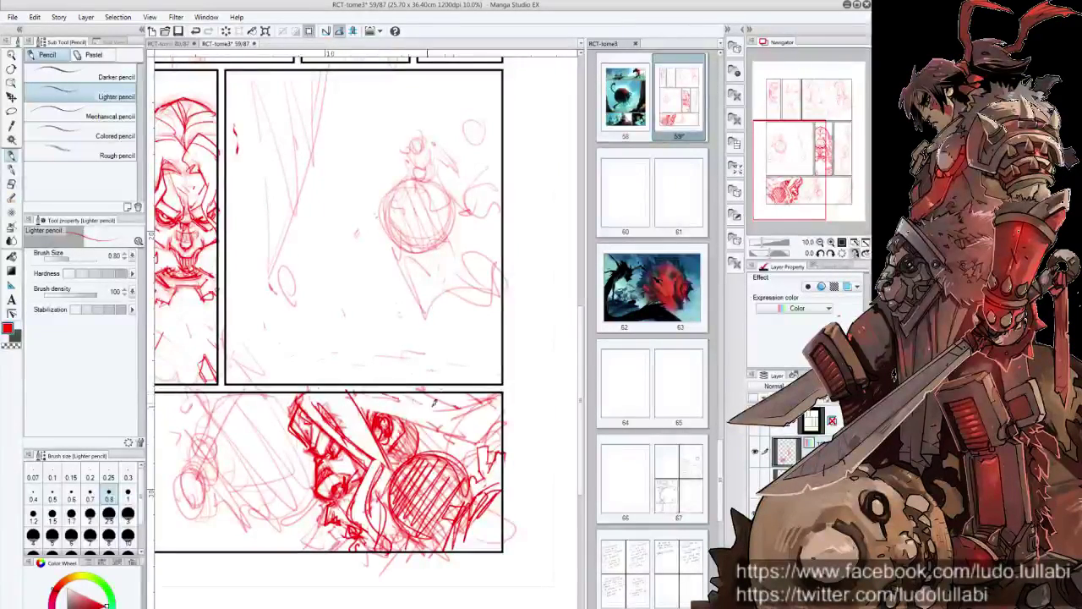
mouse_move(452, 414)
left_mouse_down()
mouse_move(494, 389)
mouse_move(516, 398)
mouse_move(427, 458)
left_mouse_up()
left_click_drag(348, 432, 394, 499)
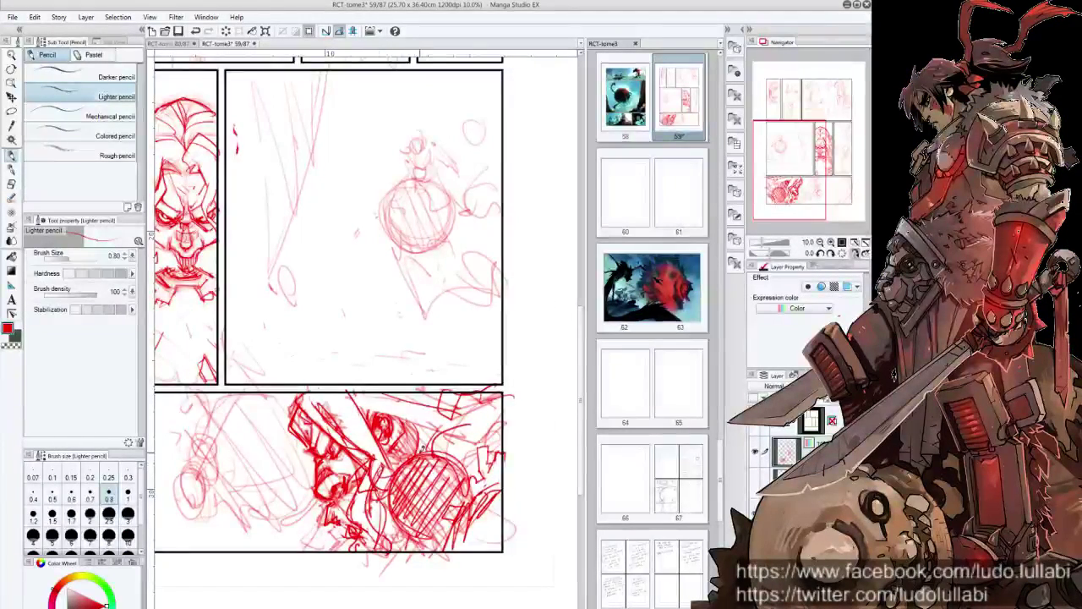
mouse_move(441, 421)
left_mouse_down()
mouse_move(448, 451)
mouse_move(466, 422)
mouse_move(499, 452)
left_mouse_up()
mouse_move(451, 460)
left_mouse_down()
mouse_move(482, 441)
mouse_move(475, 456)
left_mouse_up()
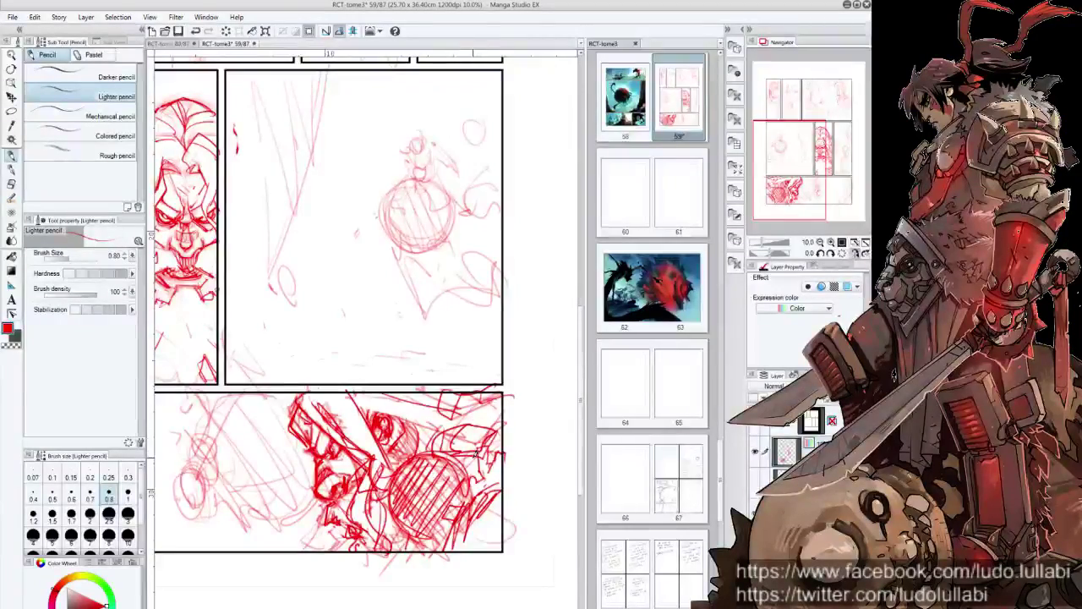
Fade the heavy red strokes on the bottom-panel figure with the soft eraser.
key("e")
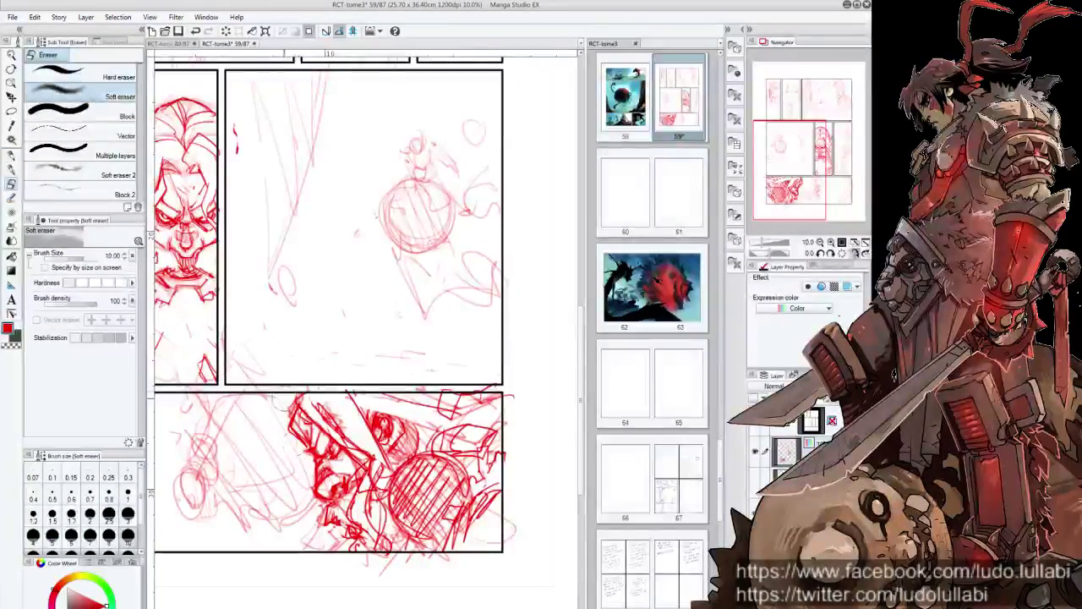
mouse_move(283, 404)
left_mouse_down()
mouse_move(334, 497)
mouse_move(396, 507)
mouse_move(435, 499)
mouse_move(473, 423)
mouse_move(516, 387)
left_mouse_up()
left_click_drag(304, 406, 321, 515)
mouse_move(363, 473)
left_mouse_down()
mouse_move(388, 520)
mouse_move(394, 395)
left_mouse_up()
left_click(59, 73)
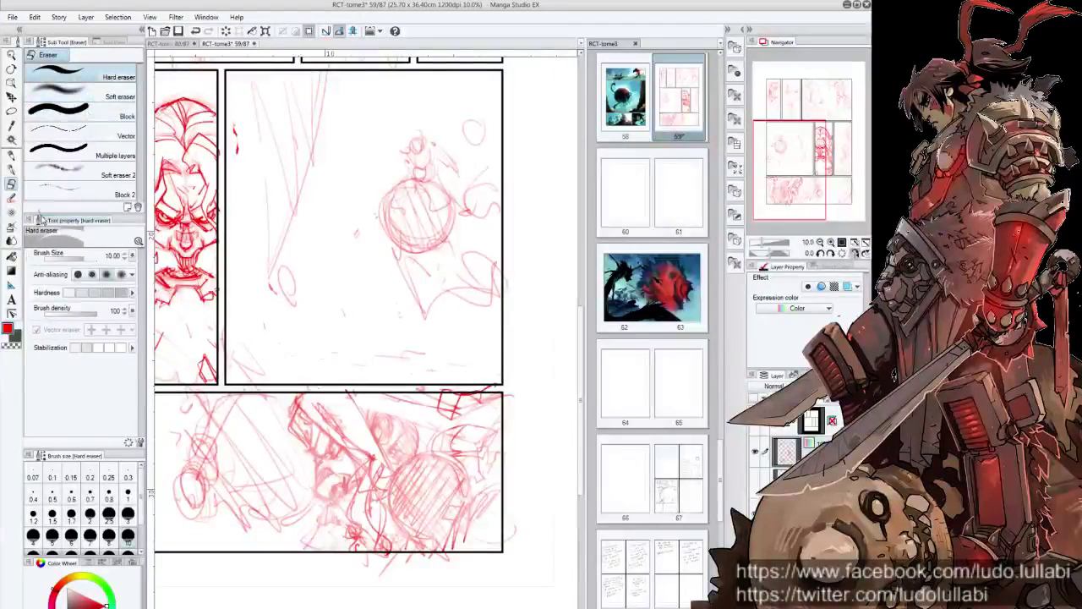
With the Lighter pencil, redraw the figure's diagonal lines, side and face outline.
left_click(12, 154)
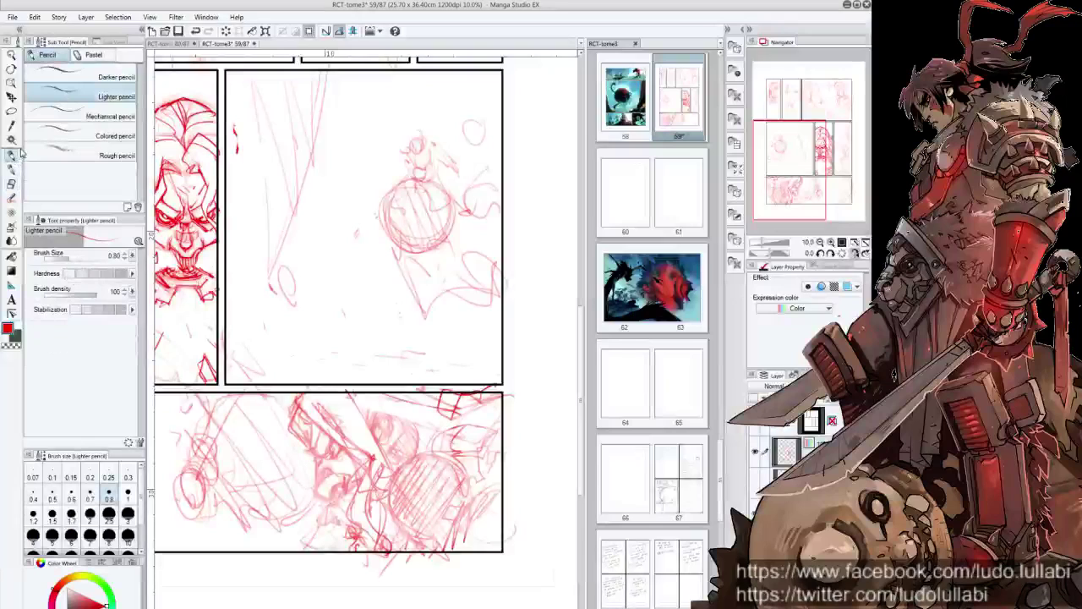
mouse_move(368, 415)
left_mouse_down()
mouse_move(389, 438)
mouse_move(376, 433)
mouse_move(384, 422)
mouse_move(389, 433)
mouse_move(367, 411)
mouse_move(388, 451)
mouse_move(403, 433)
left_mouse_up()
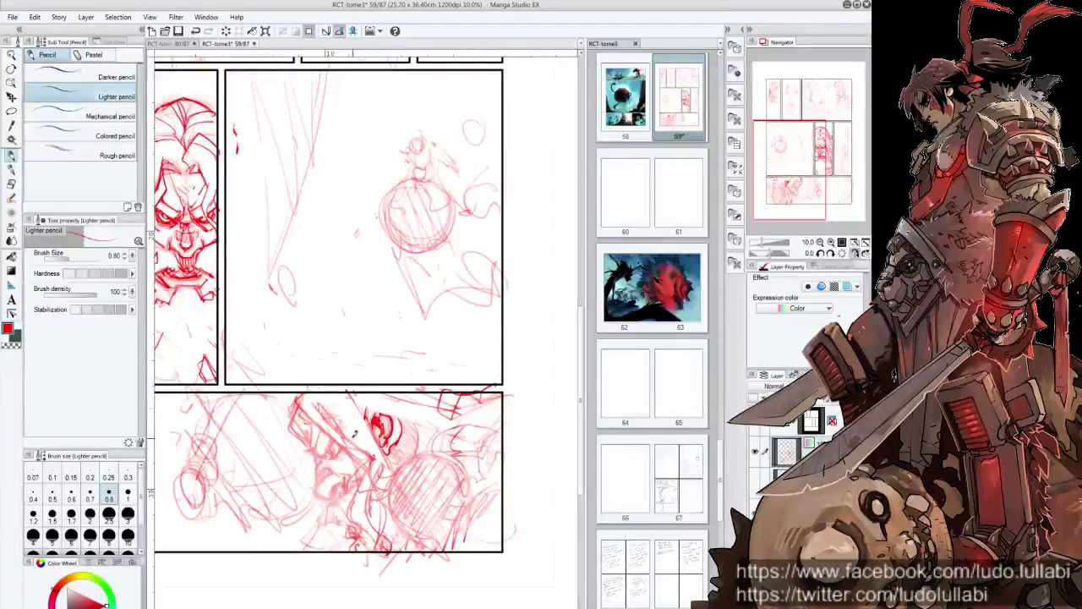
left_click_drag(322, 410, 347, 440)
mouse_move(302, 394)
left_mouse_down()
mouse_move(291, 408)
mouse_move(372, 456)
mouse_move(377, 490)
left_mouse_up()
mouse_move(370, 448)
left_mouse_down()
mouse_move(389, 490)
mouse_move(310, 391)
mouse_move(332, 423)
mouse_move(327, 465)
left_mouse_up()
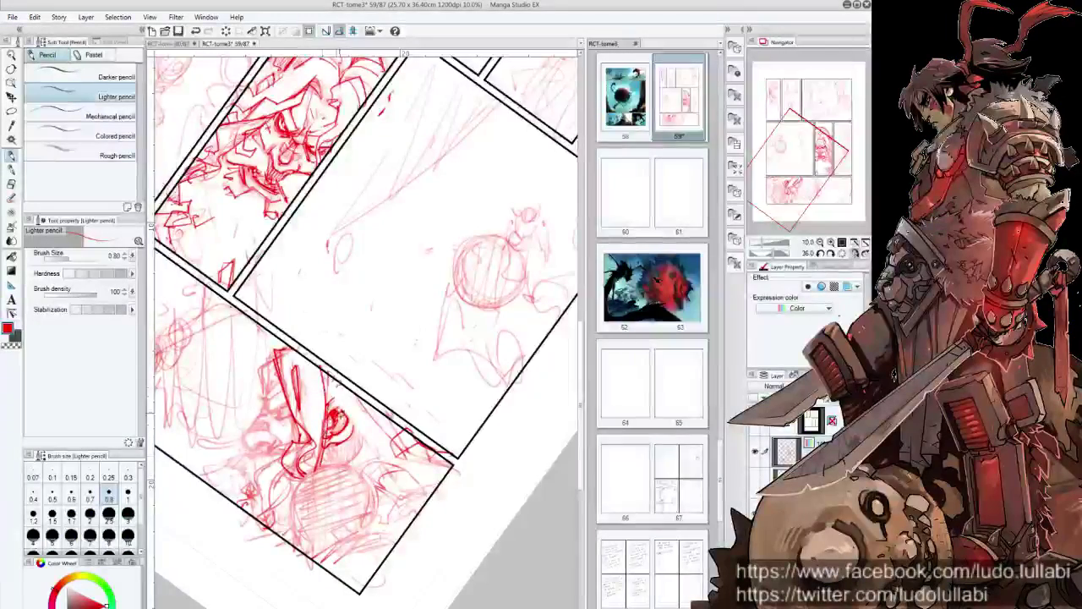
left_click_drag(332, 370, 345, 421)
mouse_move(355, 433)
left_mouse_down()
mouse_move(387, 469)
mouse_move(421, 448)
mouse_move(364, 363)
left_mouse_up()
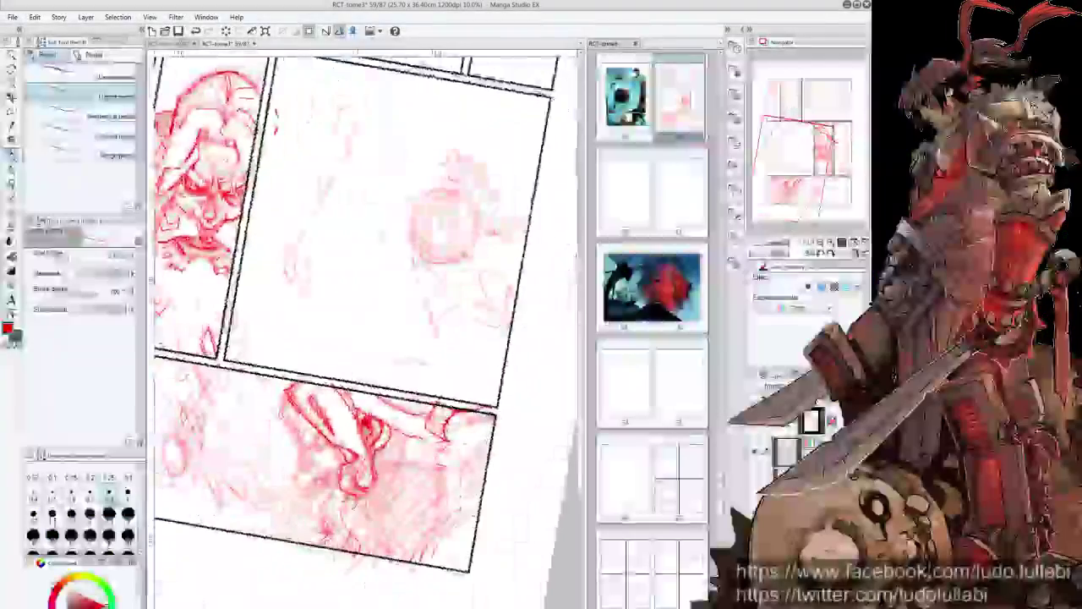
mouse_move(342, 488)
left_mouse_down()
mouse_move(331, 538)
mouse_move(355, 526)
mouse_move(349, 550)
left_mouse_up()
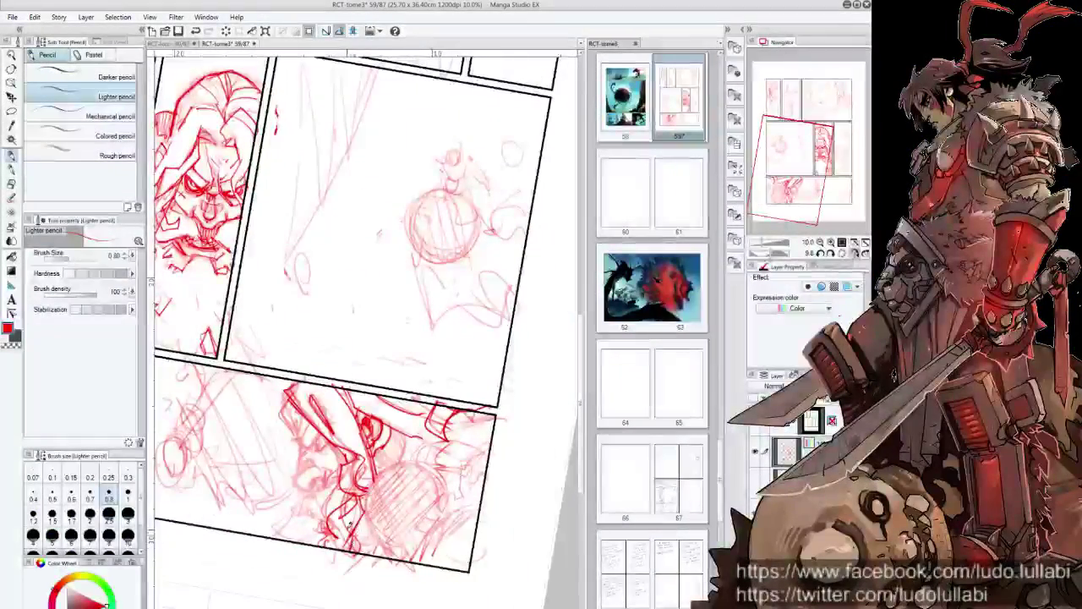
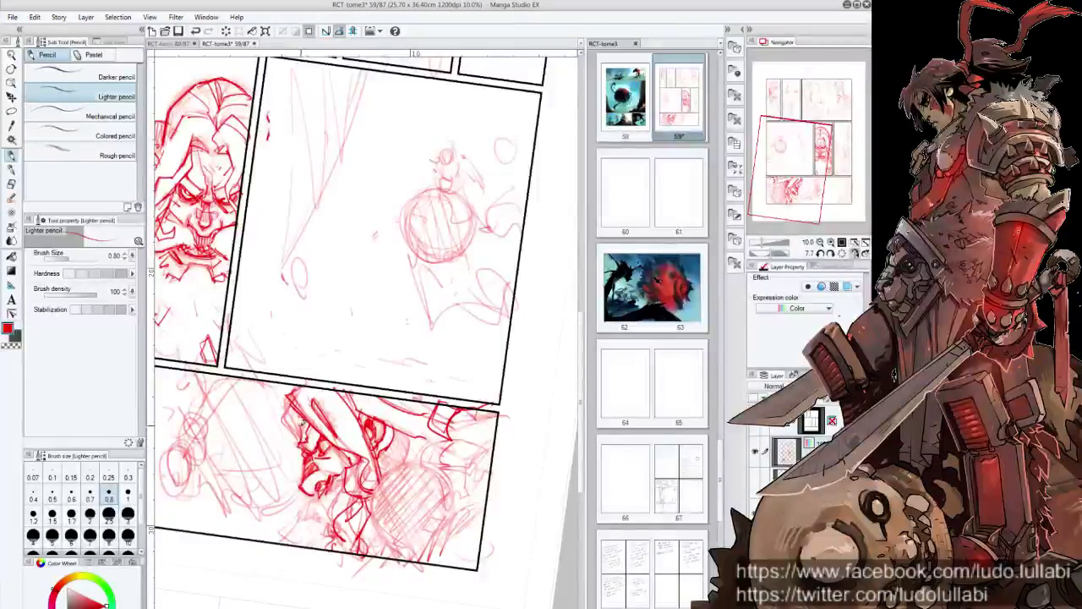
Tilt the canvas and add red pencil strokes to the face and goggle lens.
left_click_drag(287, 399, 292, 440)
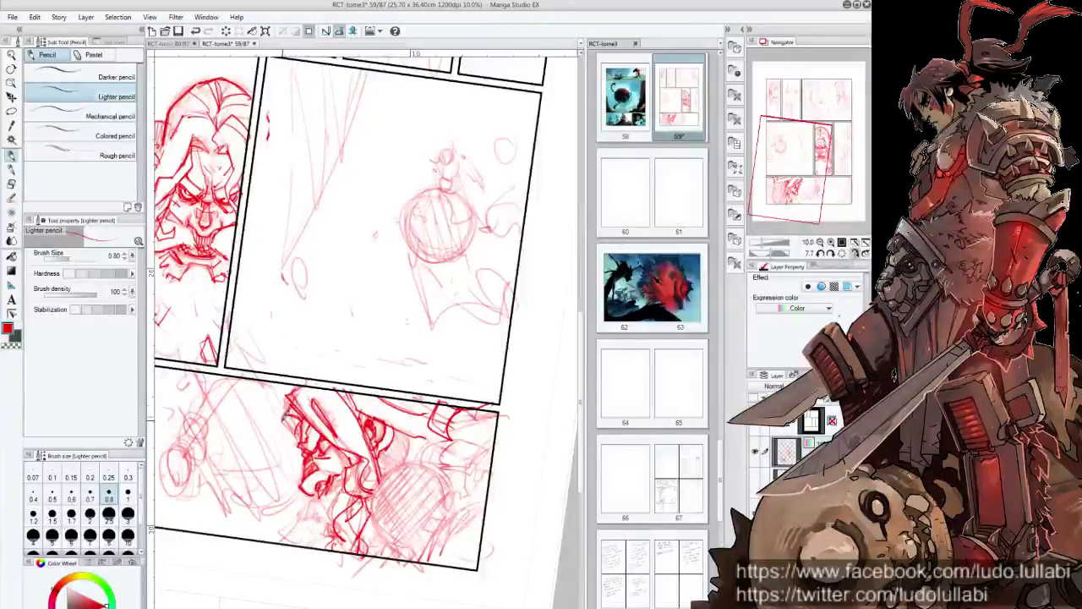
left_click_drag(307, 367, 338, 406)
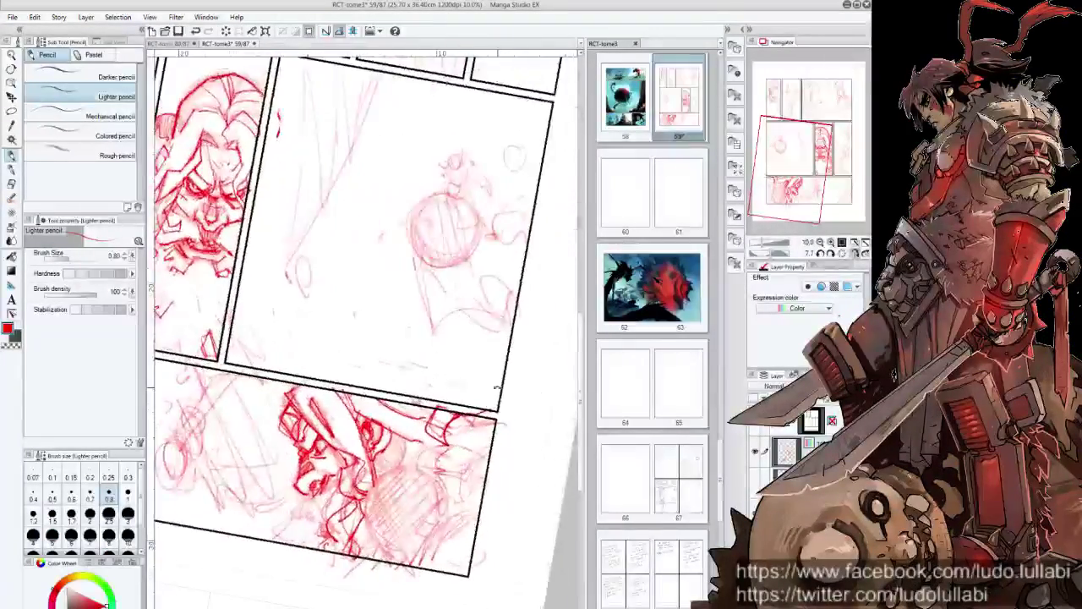
left_click_drag(397, 445, 372, 549)
mouse_move(440, 469)
left_mouse_down()
mouse_move(368, 529)
mouse_move(391, 536)
left_mouse_up()
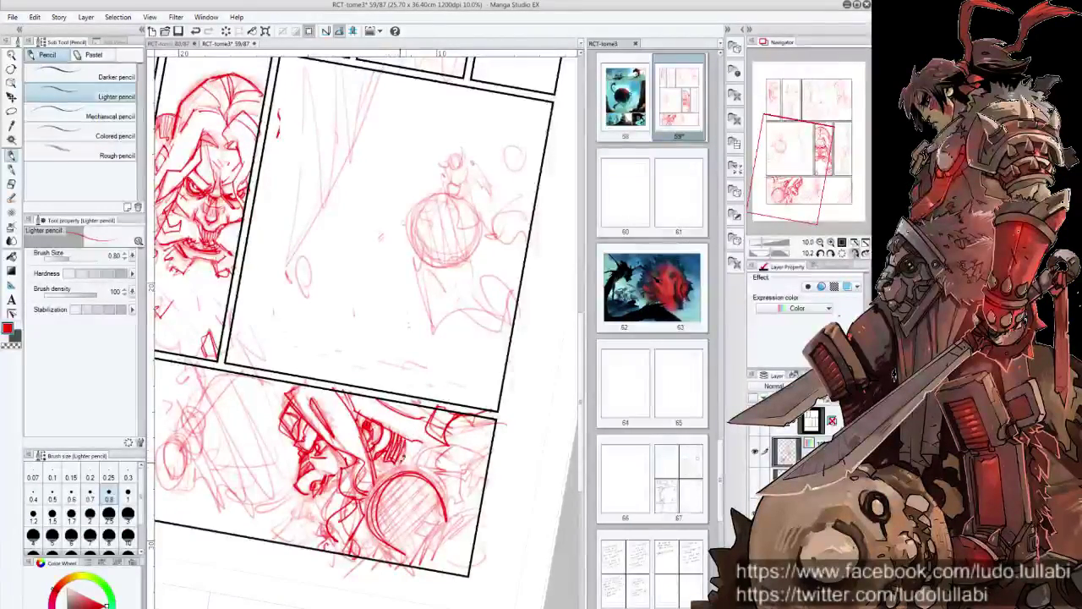
mouse_move(404, 464)
left_mouse_down()
mouse_move(408, 448)
mouse_move(465, 438)
mouse_move(427, 446)
mouse_move(448, 467)
mouse_move(473, 440)
mouse_move(441, 504)
mouse_move(370, 509)
mouse_move(380, 528)
left_mouse_up()
Fill the goggle circle with vertical hatching, refine the face, and straighten the view.
mouse_move(419, 484)
left_mouse_down()
mouse_move(401, 541)
mouse_move(418, 554)
left_mouse_up()
mouse_move(448, 497)
left_mouse_down()
mouse_move(431, 558)
mouse_move(437, 505)
left_mouse_up()
mouse_move(473, 447)
left_mouse_down()
mouse_move(450, 514)
mouse_move(424, 528)
mouse_move(441, 487)
mouse_move(456, 507)
left_mouse_up()
mouse_move(504, 479)
left_mouse_down()
mouse_move(431, 546)
mouse_move(375, 560)
mouse_move(367, 544)
left_mouse_up()
left_click_drag(499, 469, 470, 512)
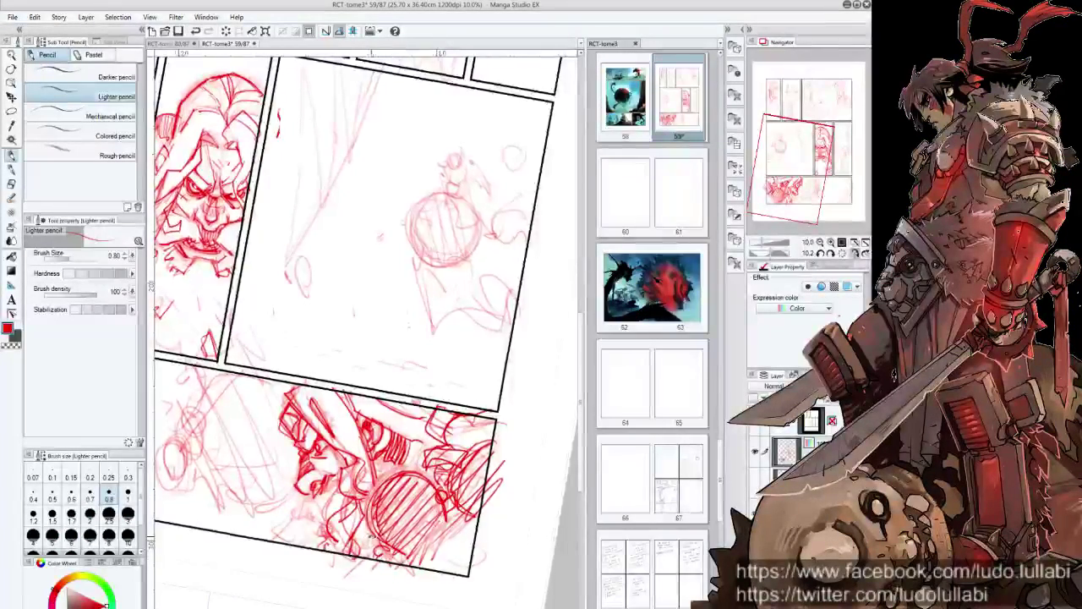
key("ctrl+@")
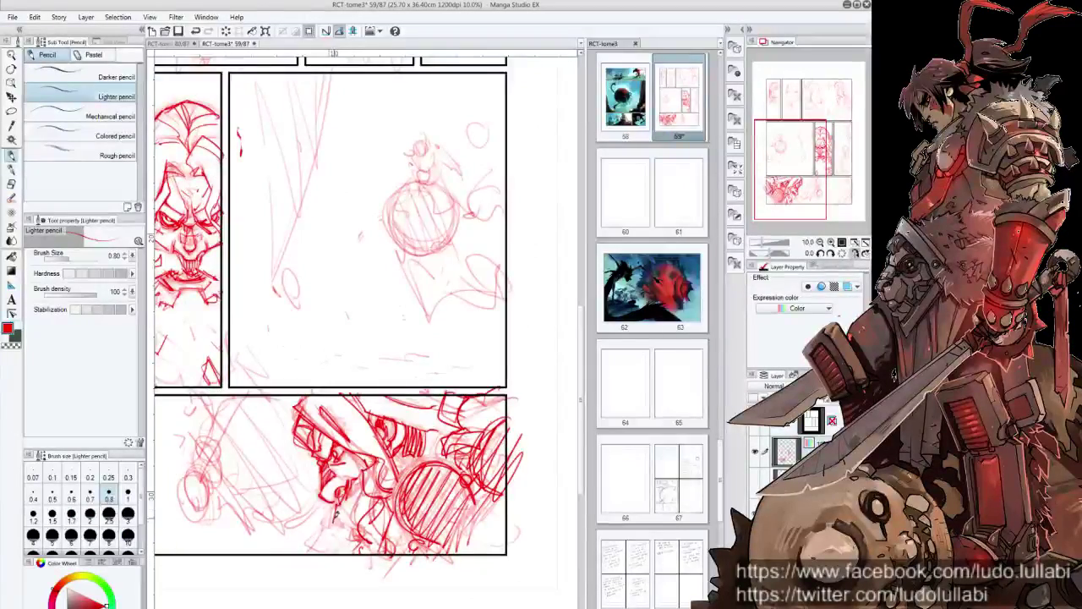
Hatch below the face and sketch lines to its left.
left_click_drag(337, 509, 352, 536)
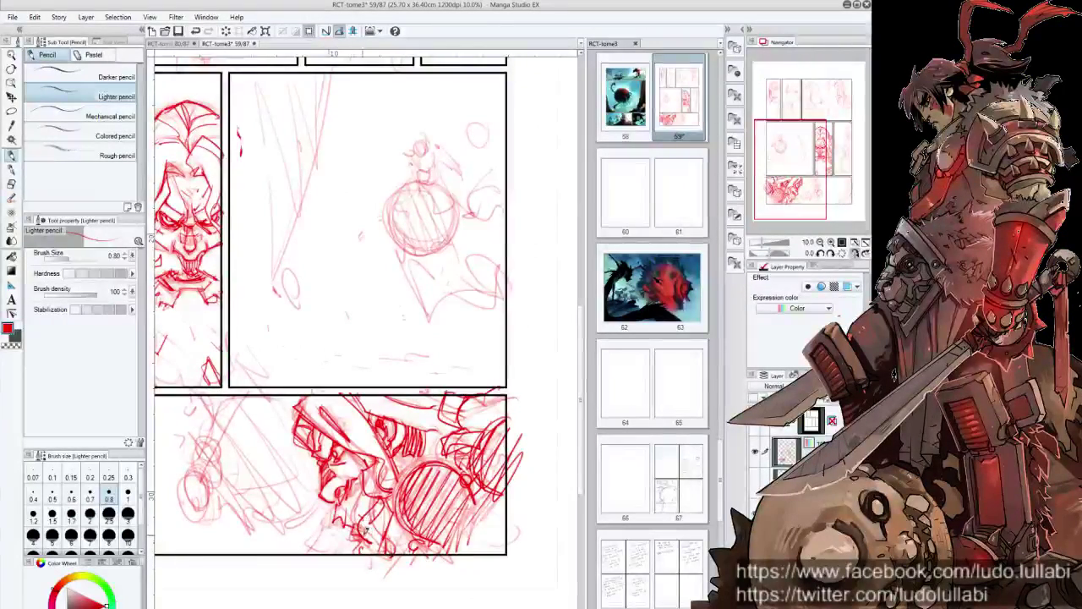
mouse_move(385, 490)
left_mouse_down()
mouse_move(345, 553)
mouse_move(306, 538)
left_mouse_up()
left_click_drag(311, 515, 283, 546)
mouse_move(298, 431)
left_mouse_down()
mouse_move(318, 466)
mouse_move(301, 512)
left_mouse_up()
left_click_drag(331, 433, 307, 471)
mouse_move(310, 411)
left_mouse_down()
mouse_move(295, 438)
mouse_move(290, 543)
left_mouse_up()
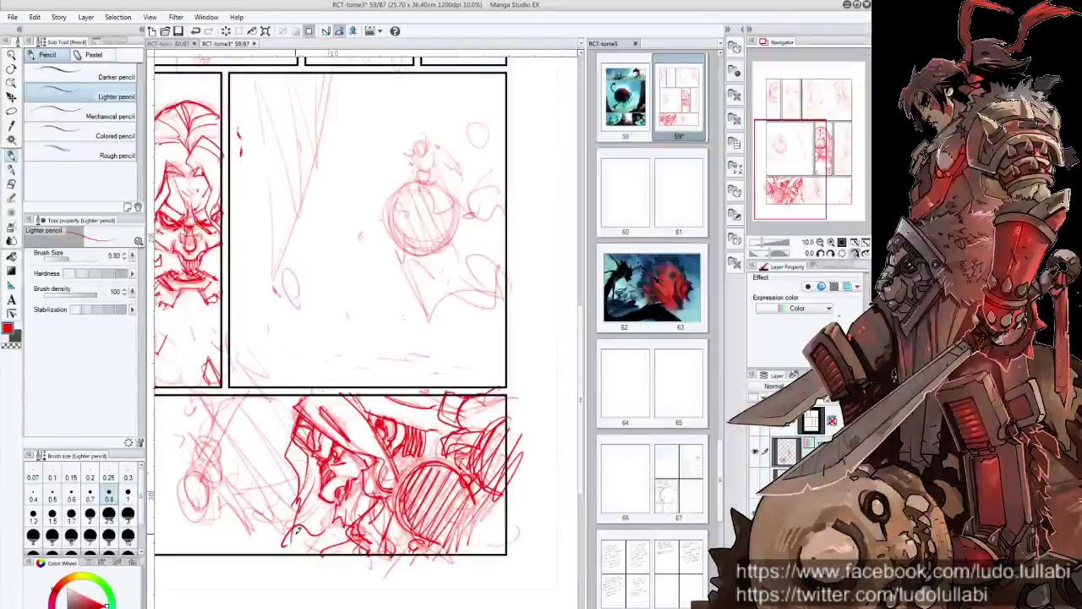
Redo the strokes left of the face and mirror the view to check proportions.
key("ctrl+z")
key("ctrl+z")
key("ctrl+z")
key("ctrl+z")
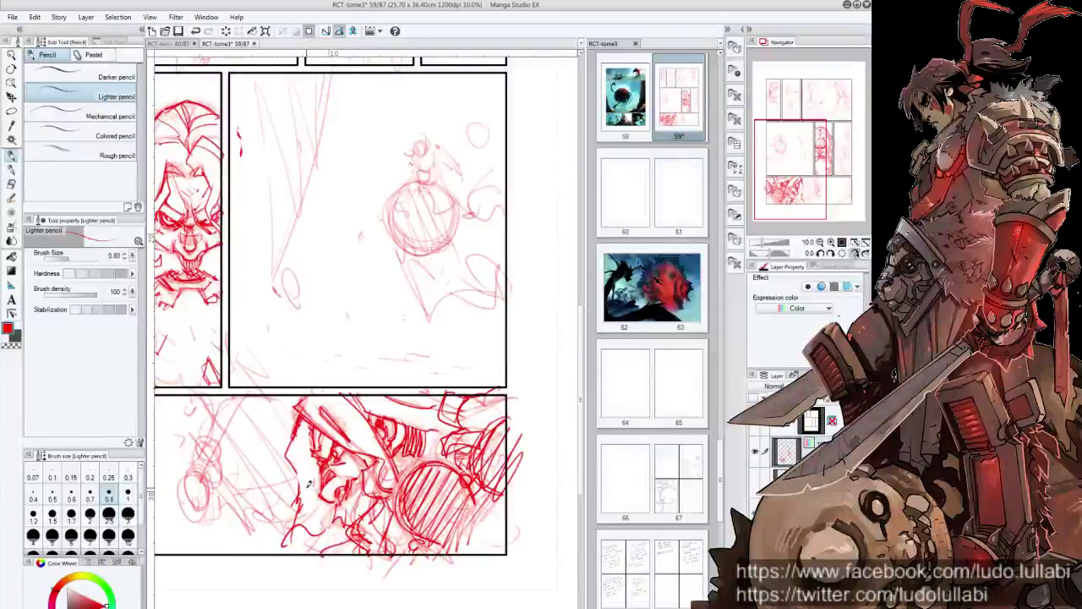
mouse_move(309, 453)
left_mouse_down()
mouse_move(286, 484)
mouse_move(315, 516)
mouse_move(269, 555)
left_mouse_up()
left_click_drag(306, 525, 296, 552)
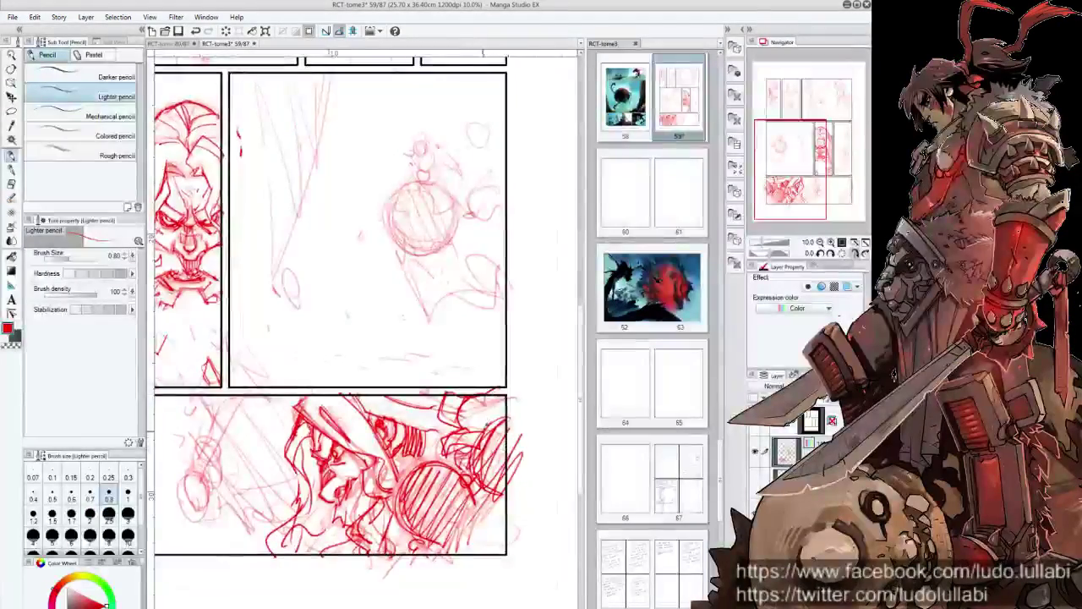
key("h")
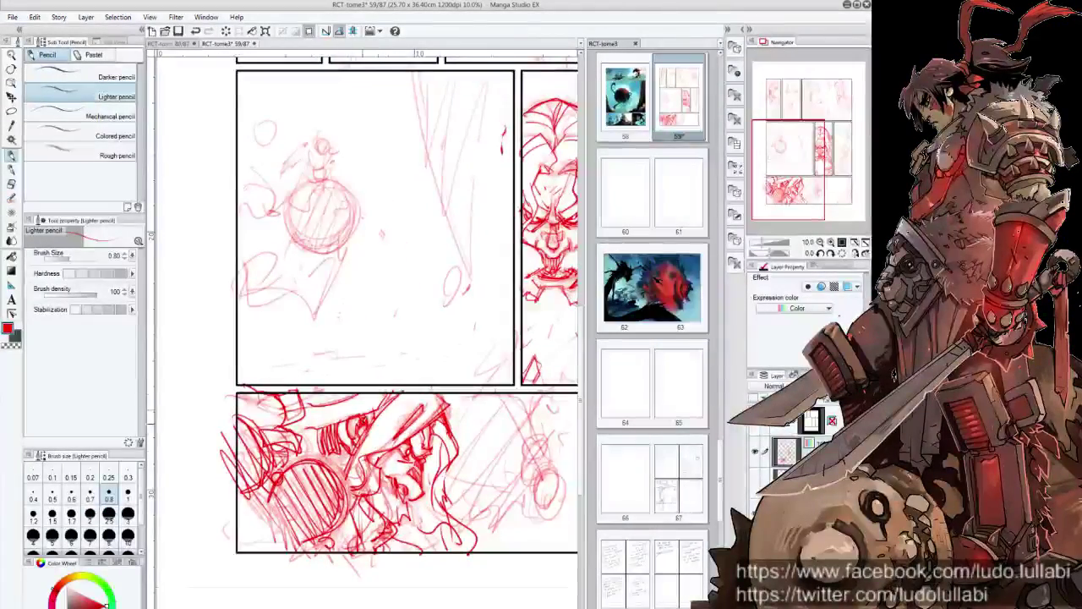
Finish a hat stroke, tint the rough layer light blue, and select the drawing layer.
left_click_drag(382, 408, 336, 466)
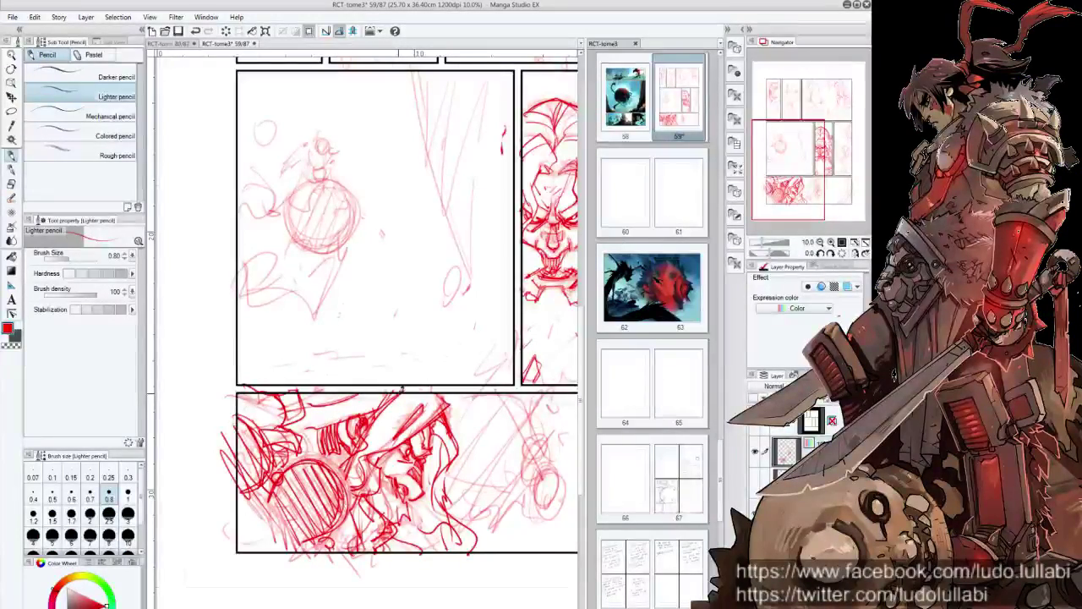
left_click(847, 287)
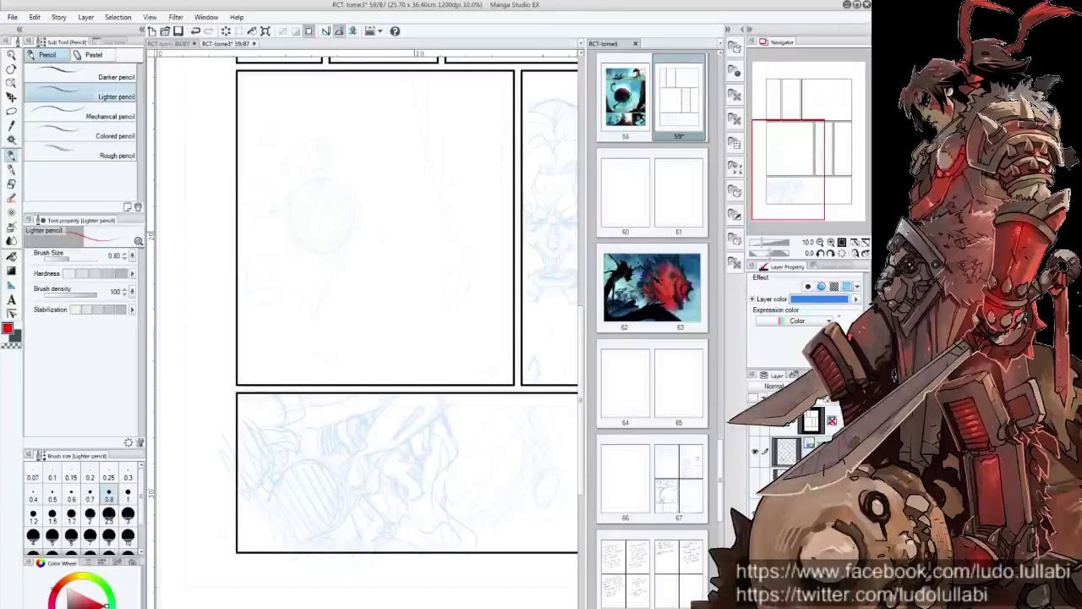
left_click(786, 449)
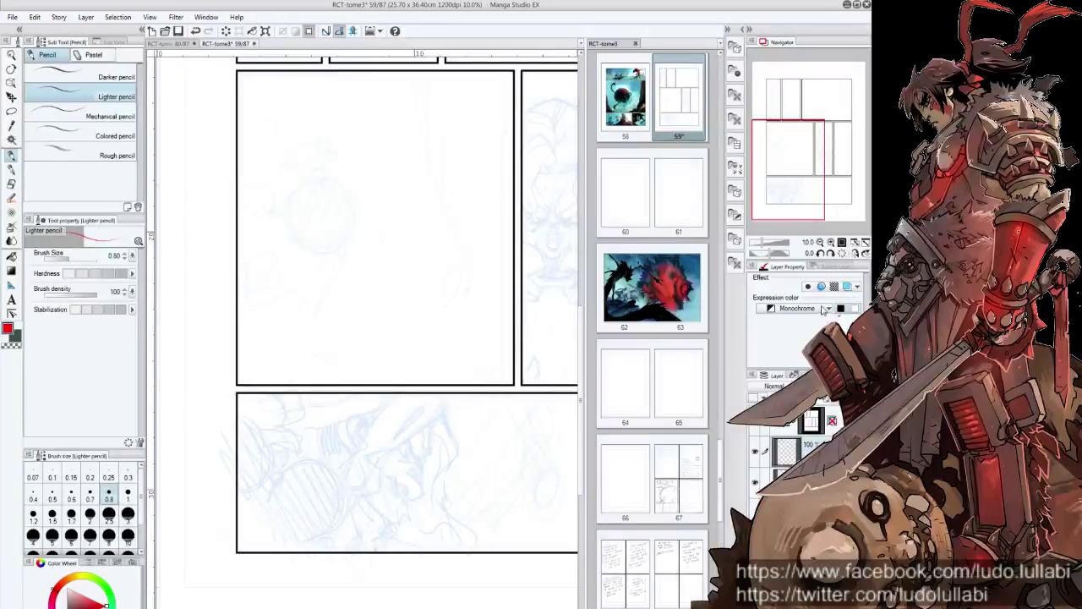
Set the drawing layer's Expression color to Color and choose the Colored pencil.
left_click(824, 311)
left_click(795, 327)
left_click(78, 135)
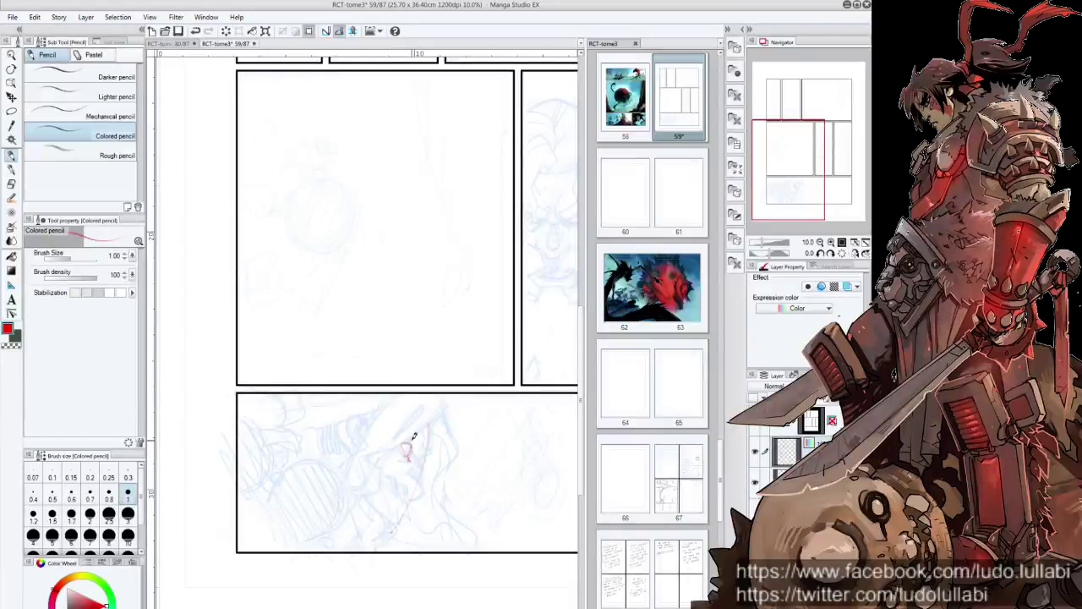
Trace the face, right contour and goggle's left curve in red colored pencil.
left_click_drag(415, 436, 410, 459)
mouse_move(361, 452)
left_mouse_down()
mouse_move(364, 481)
mouse_move(378, 494)
mouse_move(367, 481)
mouse_move(435, 413)
mouse_move(404, 445)
left_mouse_up()
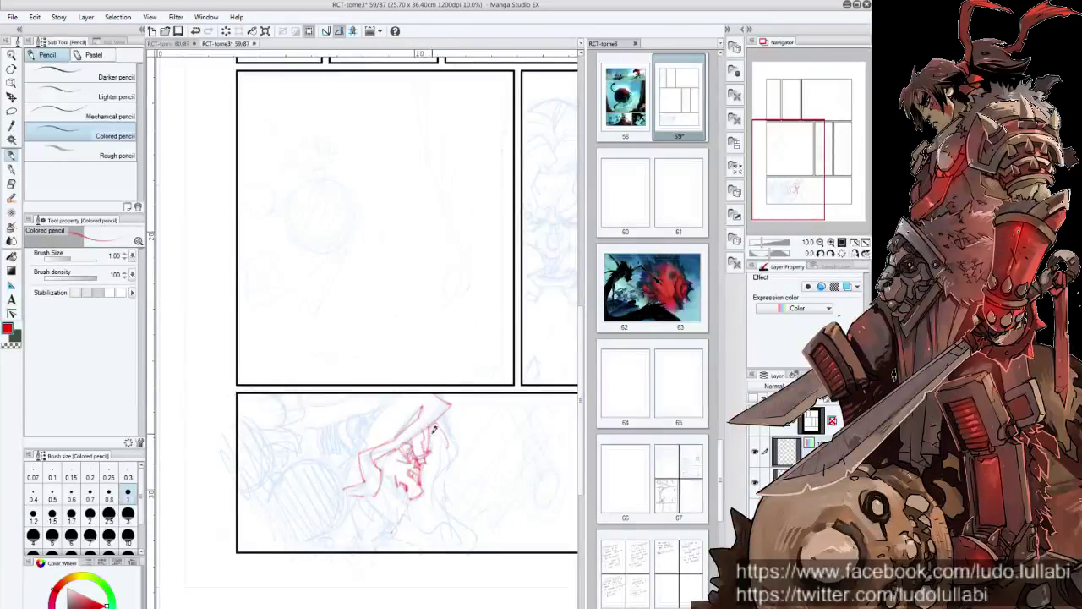
left_click_drag(432, 423, 446, 461)
mouse_move(445, 412)
left_mouse_down()
mouse_move(454, 457)
mouse_move(438, 492)
left_mouse_up()
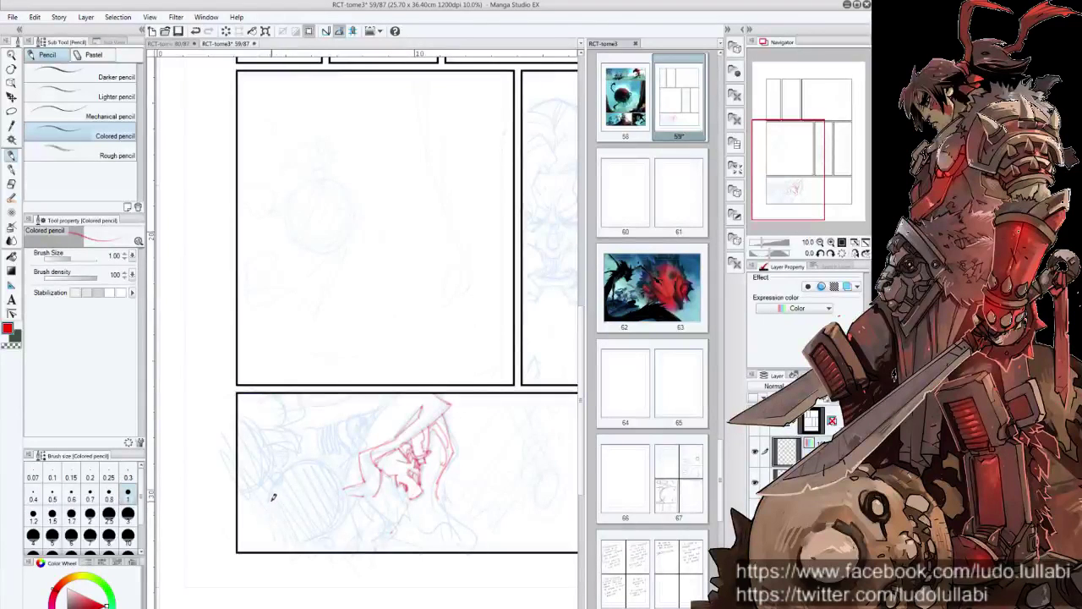
left_click_drag(273, 497, 318, 543)
mouse_move(318, 544)
left_mouse_down()
mouse_move(299, 523)
mouse_move(239, 548)
mouse_move(323, 546)
left_mouse_up()
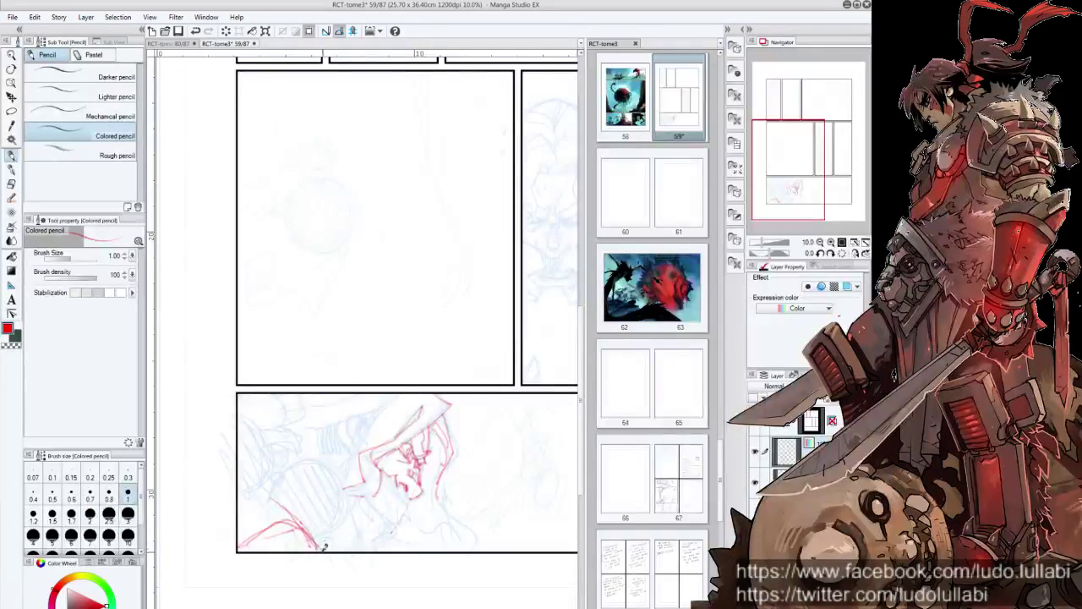
mouse_move(292, 496)
left_mouse_down()
mouse_move(282, 504)
mouse_move(299, 505)
left_mouse_up()
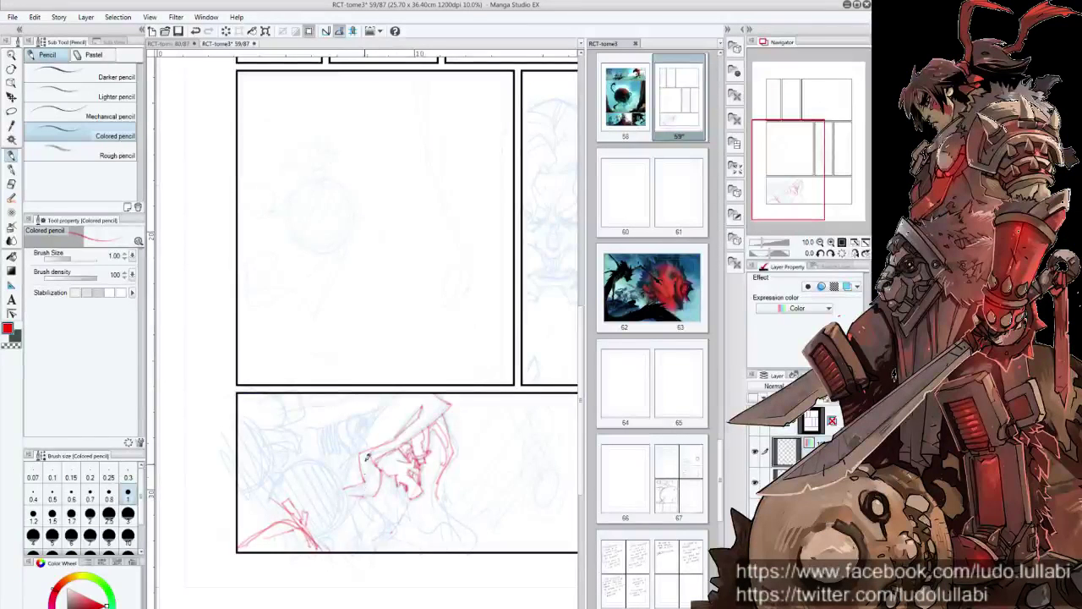
mouse_move(392, 394)
left_mouse_down()
mouse_move(369, 428)
mouse_move(333, 445)
mouse_move(354, 520)
mouse_move(327, 517)
mouse_move(347, 513)
mouse_move(314, 547)
left_mouse_up()
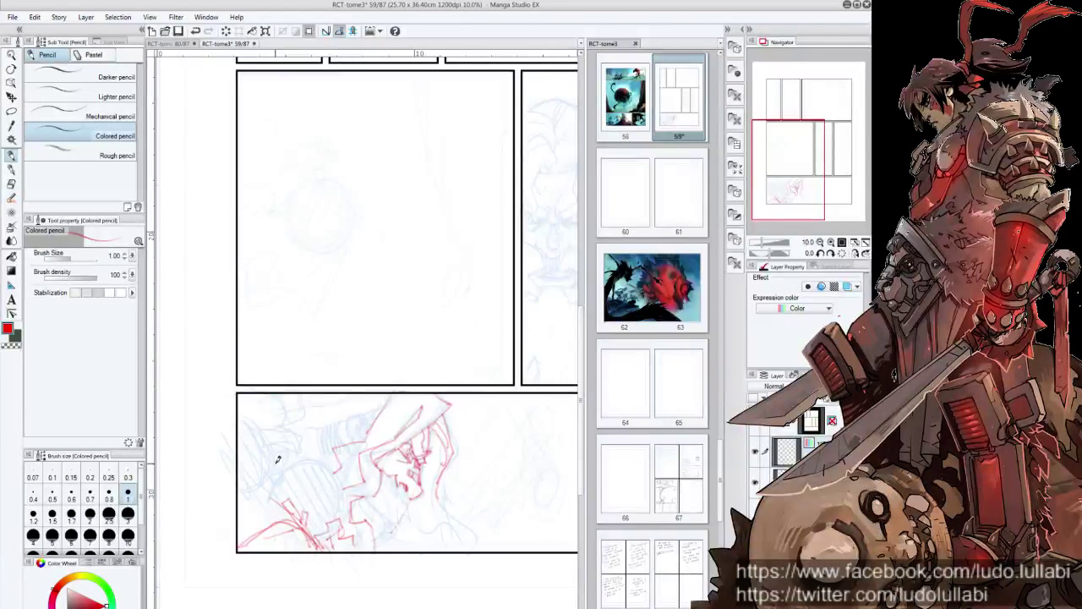
left_click_drag(277, 459, 269, 480)
mouse_move(282, 466)
left_mouse_down()
mouse_move(274, 483)
mouse_move(336, 469)
mouse_move(351, 502)
left_mouse_up()
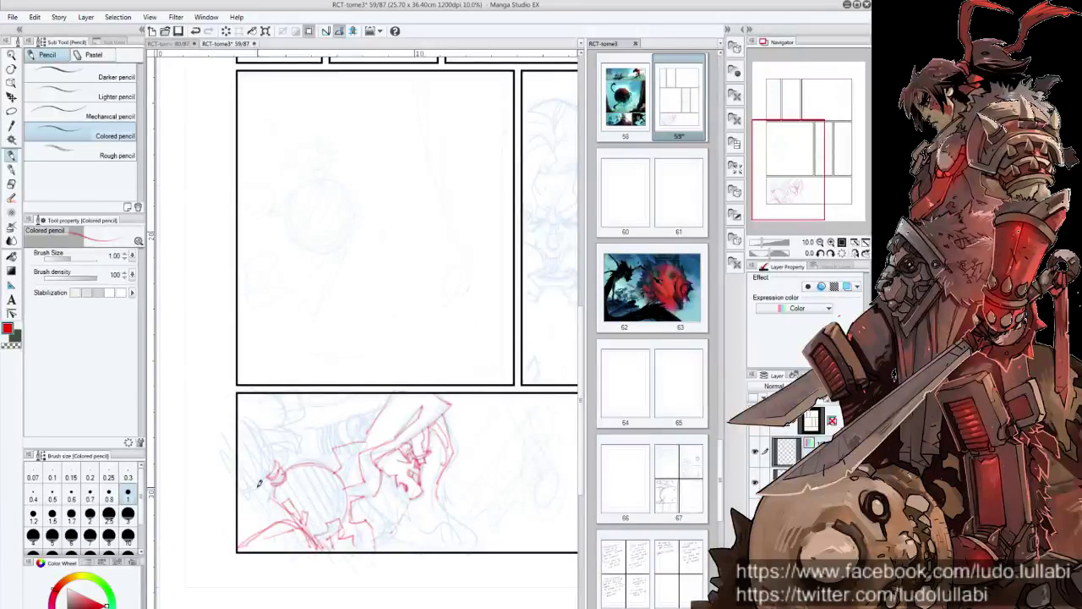
Draw the goggle lens arc and cross-hatch the lens in red.
left_click_drag(256, 474, 241, 497)
left_click_drag(246, 409, 269, 472)
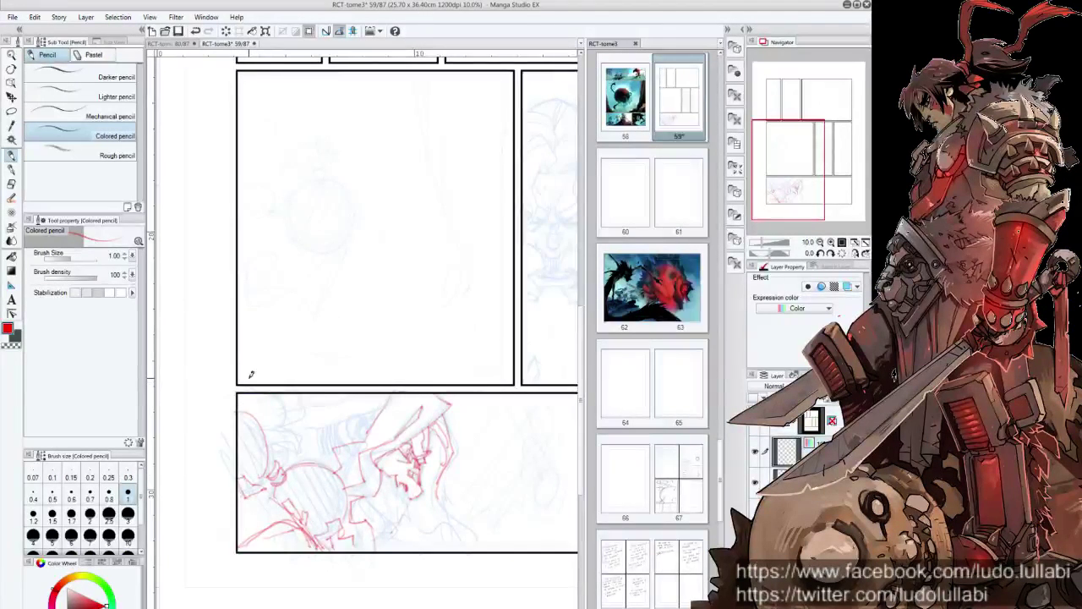
mouse_move(243, 399)
left_mouse_down()
mouse_move(275, 473)
mouse_move(240, 402)
left_mouse_up()
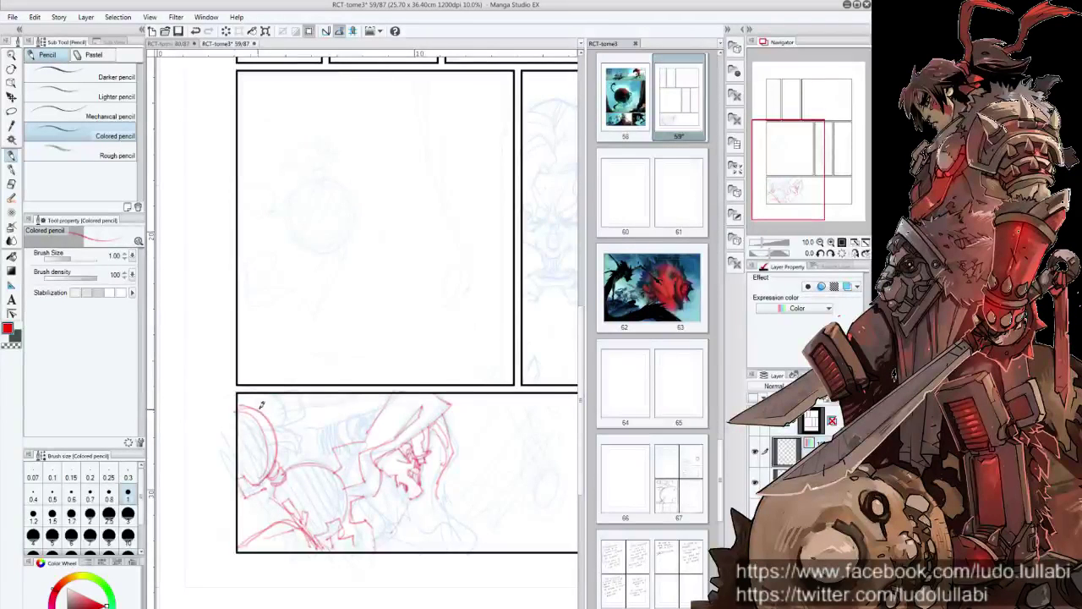
left_click_drag(242, 462, 266, 485)
left_click_drag(240, 438, 264, 480)
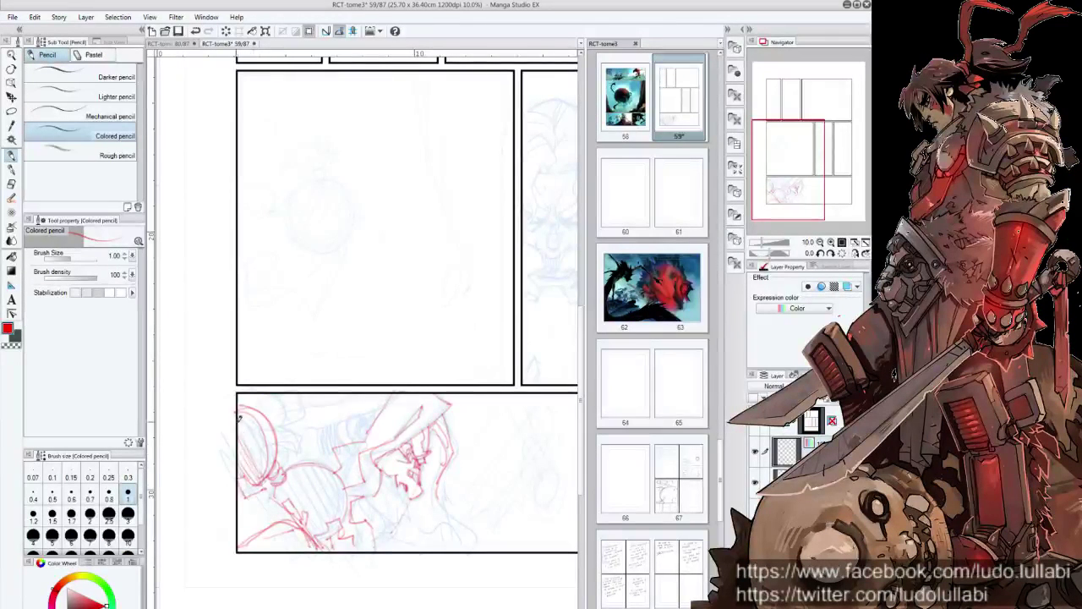
left_click_drag(239, 415, 282, 463)
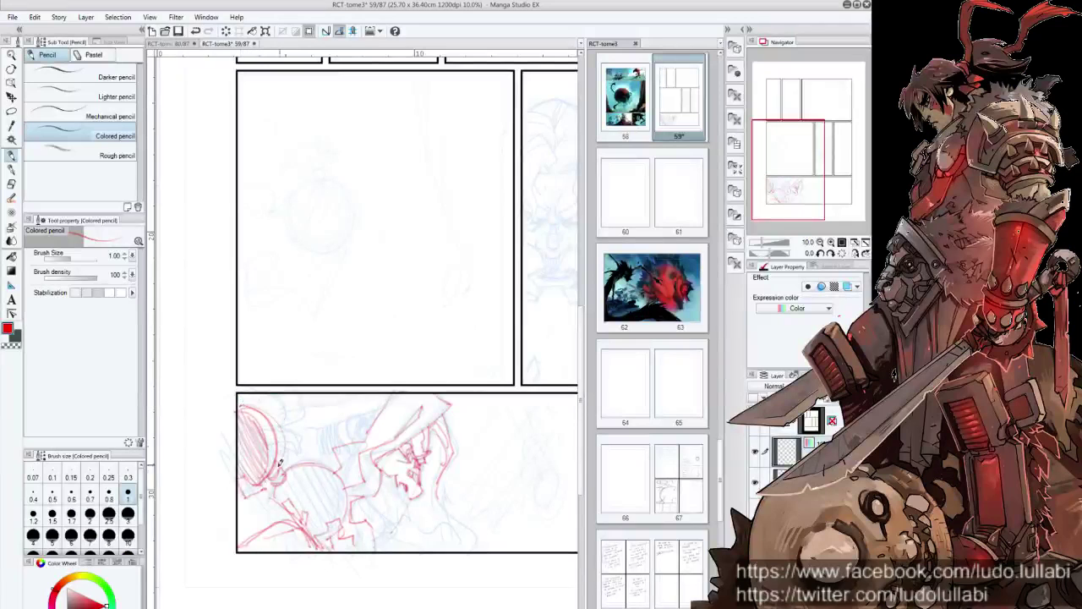
mouse_move(272, 423)
left_mouse_down()
mouse_move(276, 463)
mouse_move(293, 460)
mouse_move(266, 499)
mouse_move(293, 514)
left_mouse_up()
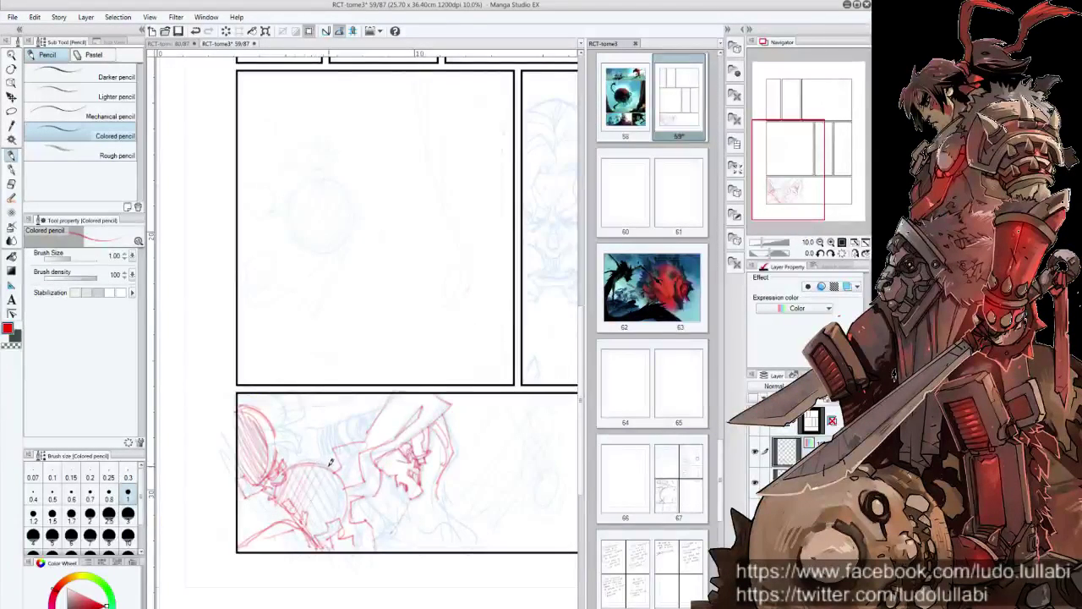
left_click_drag(341, 461, 314, 535)
left_click_drag(346, 502, 322, 534)
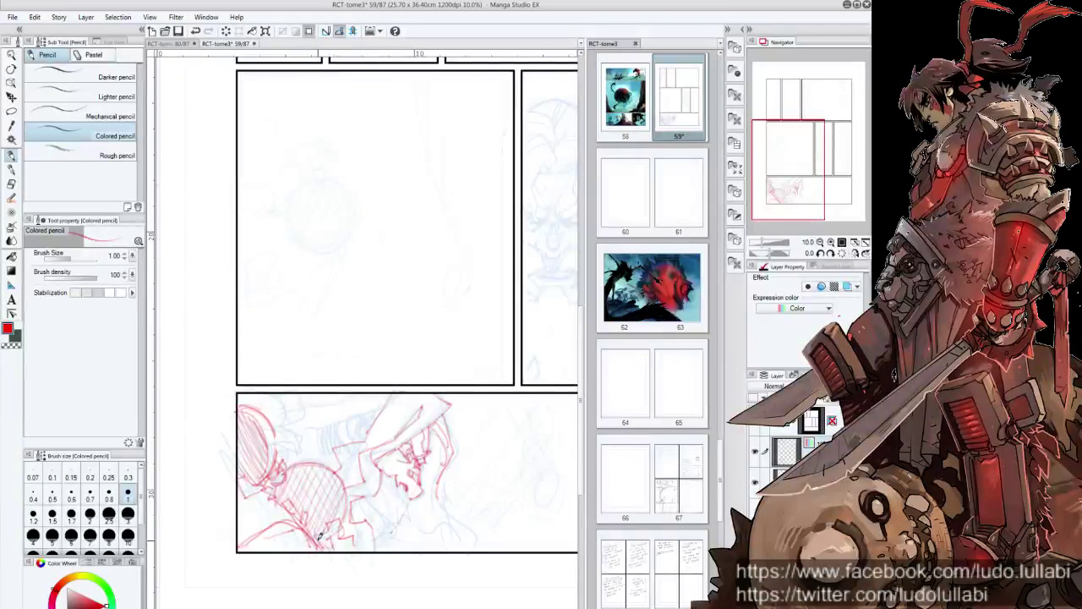
Draw the chin, jaw and neck lines, plus small strokes in the upper sketch.
mouse_move(399, 484)
left_mouse_down()
mouse_move(413, 501)
mouse_move(405, 514)
mouse_move(377, 517)
left_mouse_up()
mouse_move(376, 512)
left_mouse_down()
mouse_move(390, 505)
mouse_move(383, 516)
left_mouse_up()
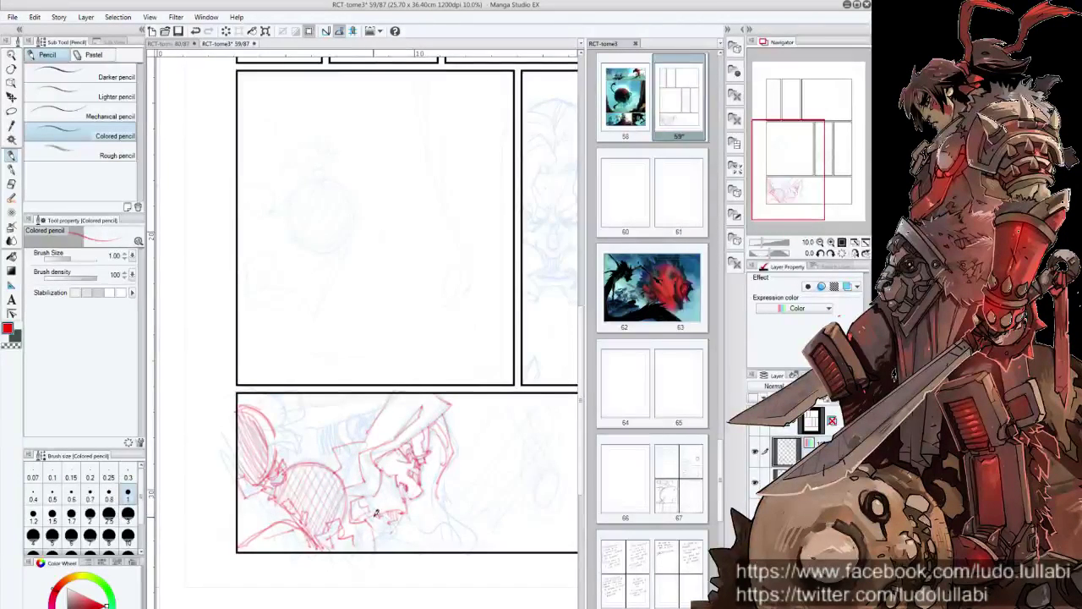
mouse_move(381, 512)
left_mouse_down()
mouse_move(372, 526)
mouse_move(426, 534)
mouse_move(402, 503)
mouse_move(432, 437)
mouse_move(426, 499)
left_mouse_up()
mouse_move(457, 449)
left_mouse_down()
mouse_move(429, 499)
mouse_move(432, 510)
mouse_move(457, 511)
mouse_move(427, 517)
mouse_move(465, 514)
mouse_move(478, 549)
left_mouse_up()
left_click_drag(463, 510, 448, 555)
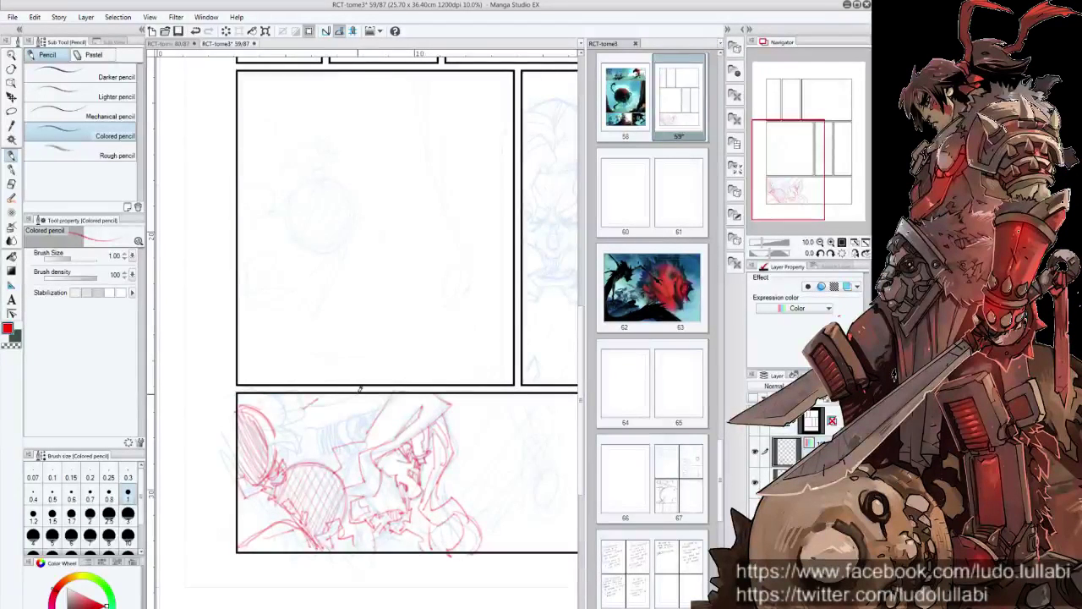
left_click_drag(338, 411, 297, 426)
left_click_drag(351, 420, 387, 399)
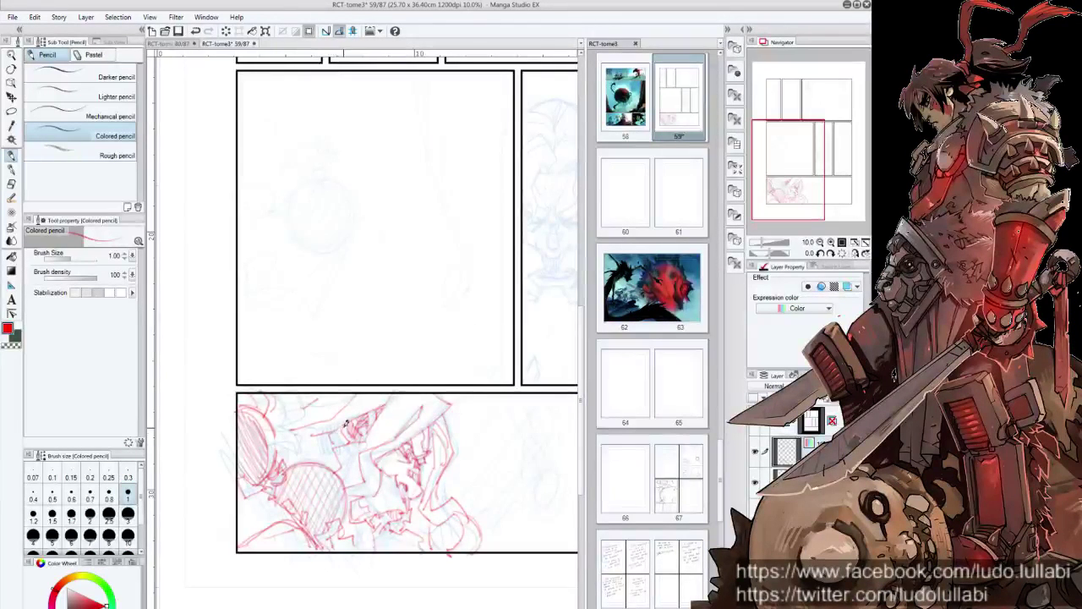
mouse_move(332, 433)
left_mouse_down()
mouse_move(343, 445)
mouse_move(327, 441)
left_mouse_up()
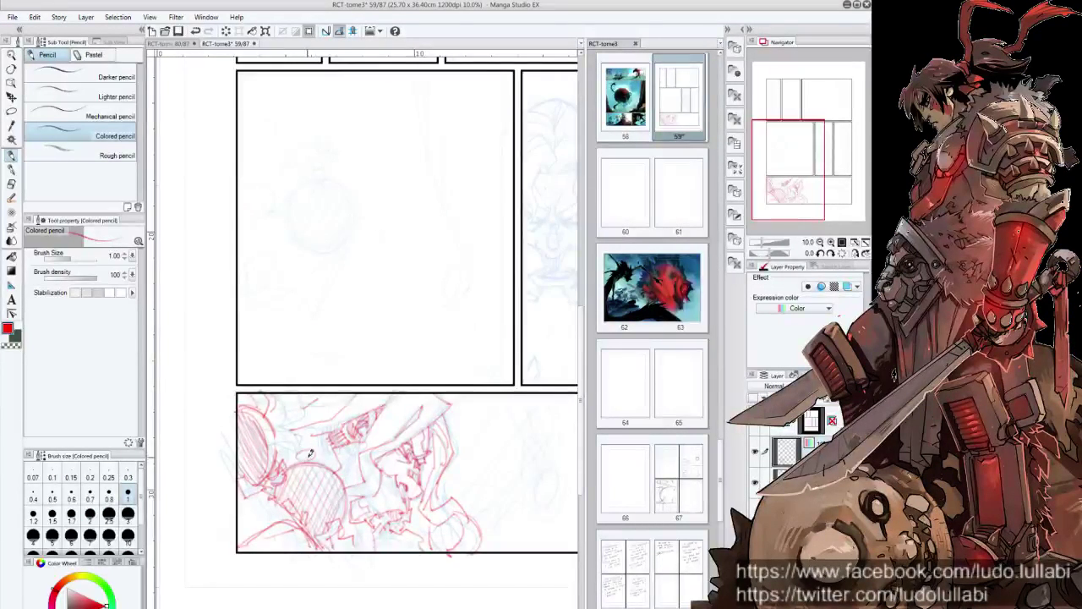
Hide the light-blue rough layer and rotate the canvas to inspect the red linework.
left_click(755, 482)
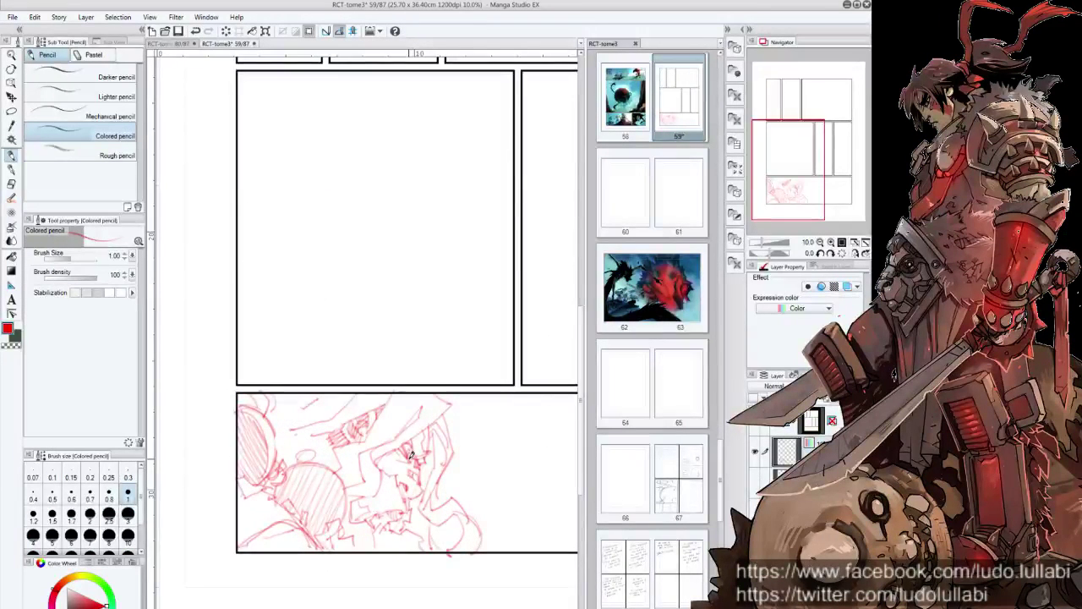
left_click_drag(454, 505, 436, 412)
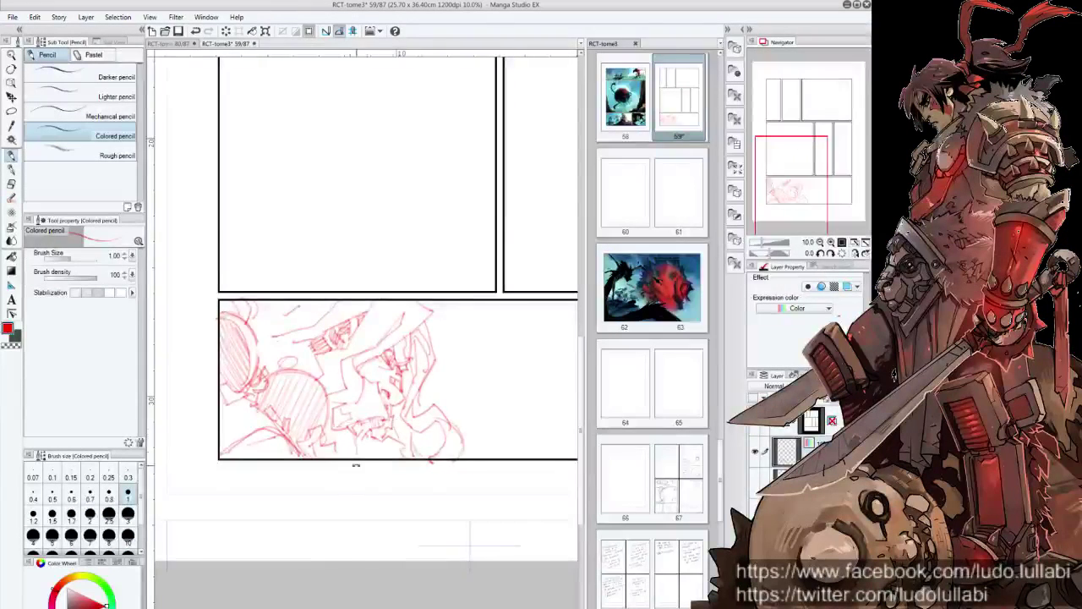
left_click_drag(356, 464, 403, 367)
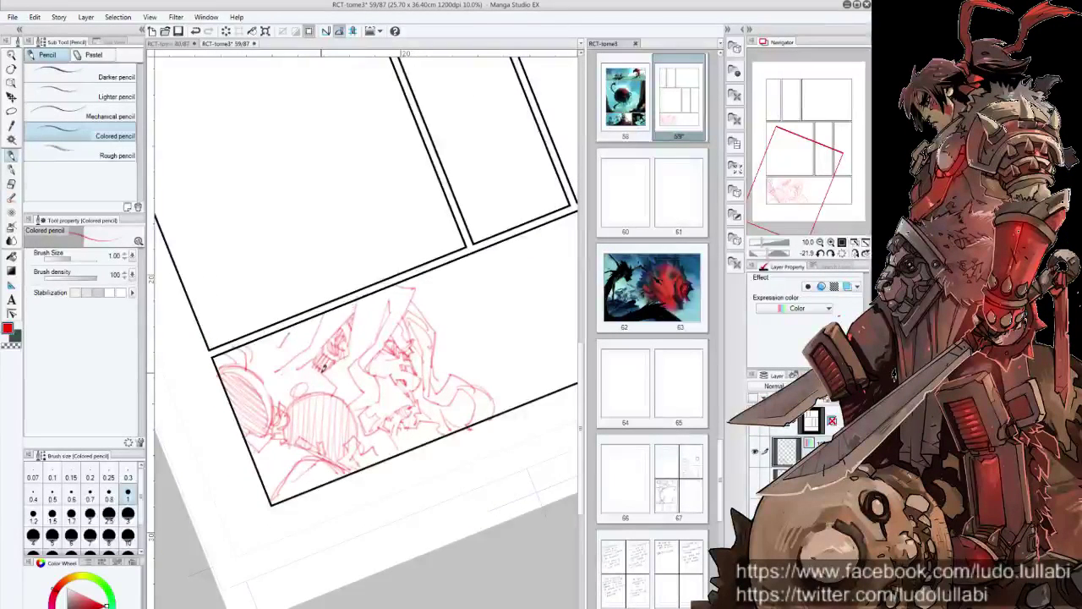
mouse_move(430, 225)
left_mouse_down()
mouse_move(520, 289)
mouse_move(452, 248)
left_mouse_up()
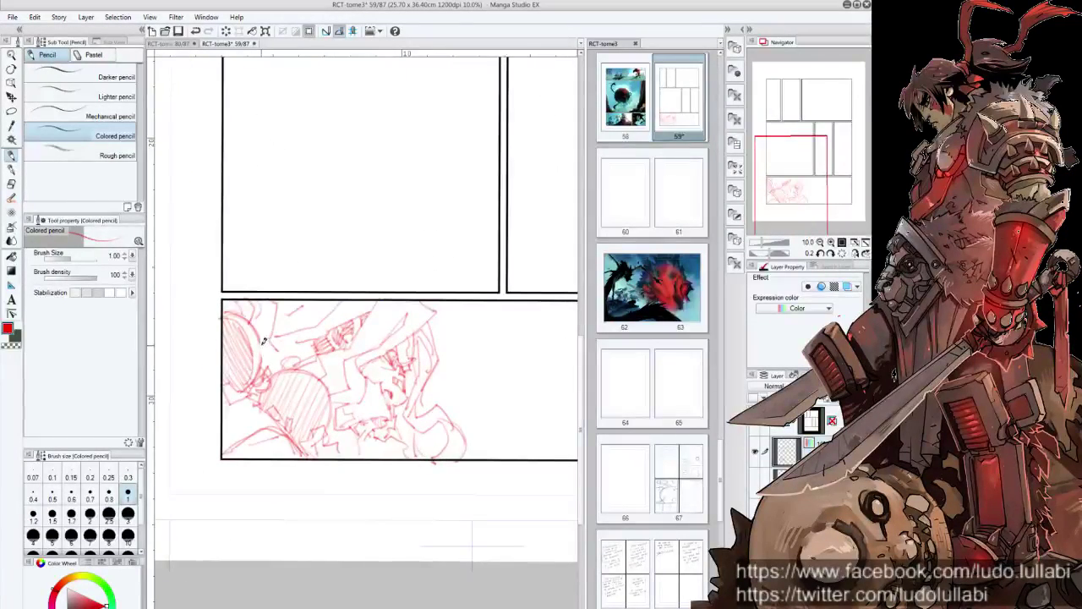
left_click_drag(369, 234, 472, 252)
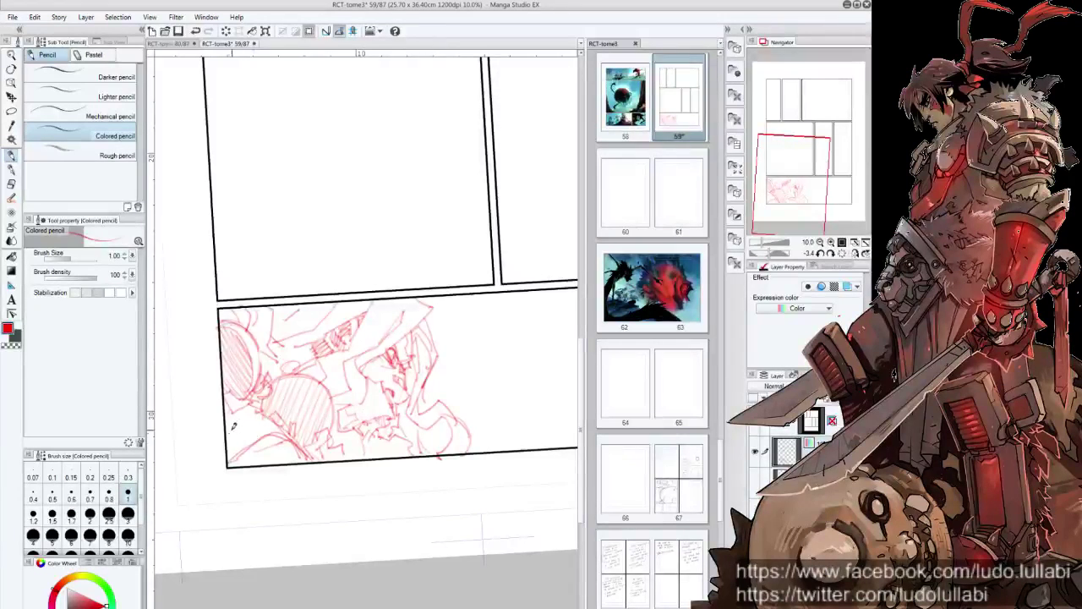
Switch to the Lighter pencil in red and add marks around the eye.
left_click(77, 95)
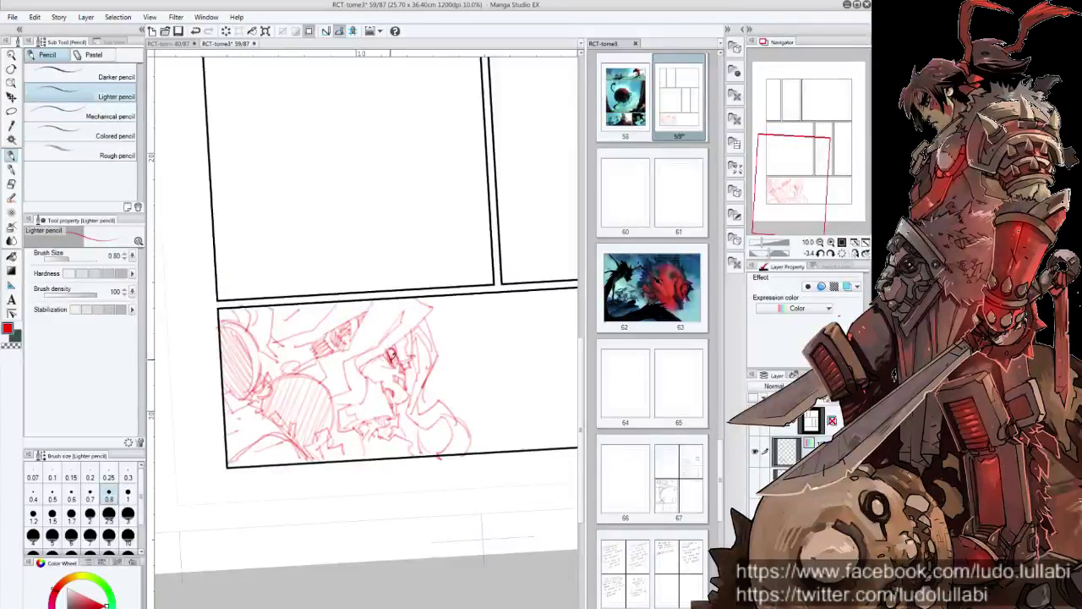
key("c")
key("c")
key("c")
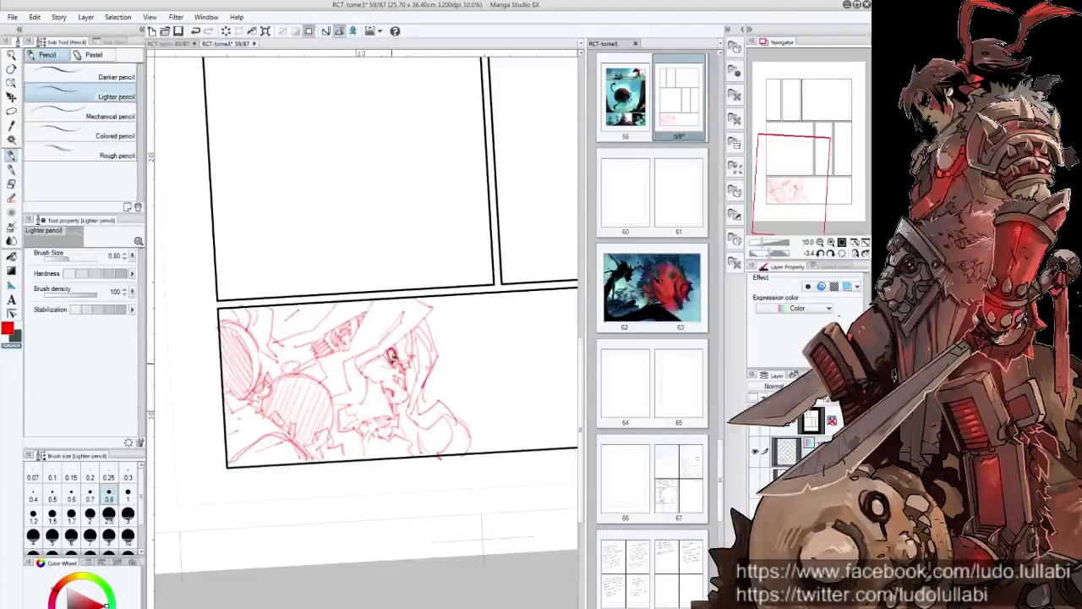
key("c")
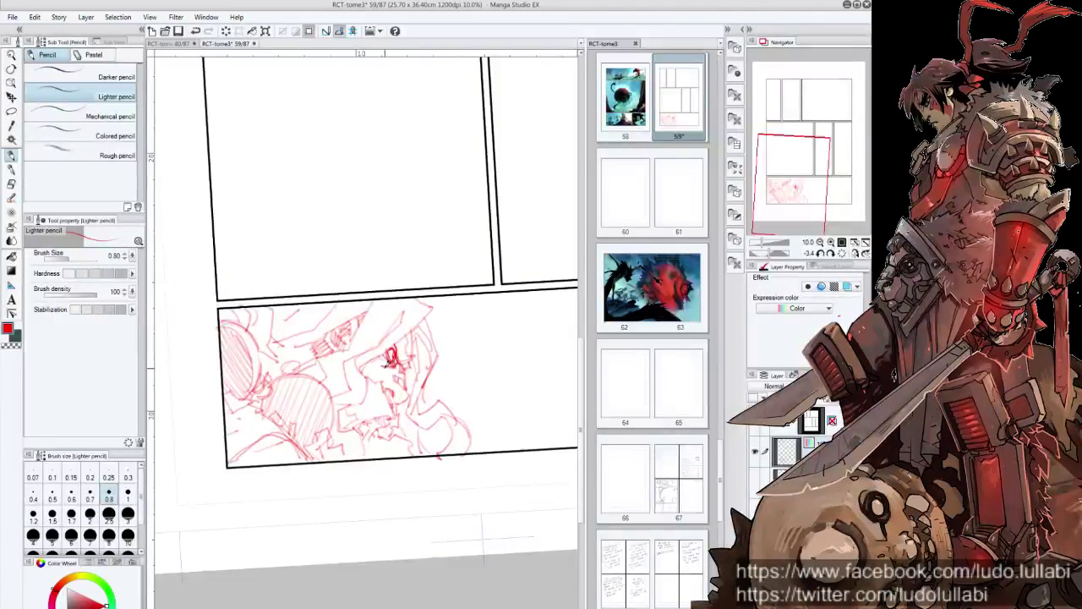
mouse_move(415, 342)
left_mouse_down()
mouse_move(398, 362)
mouse_move(413, 356)
mouse_move(408, 347)
mouse_move(404, 507)
left_mouse_up()
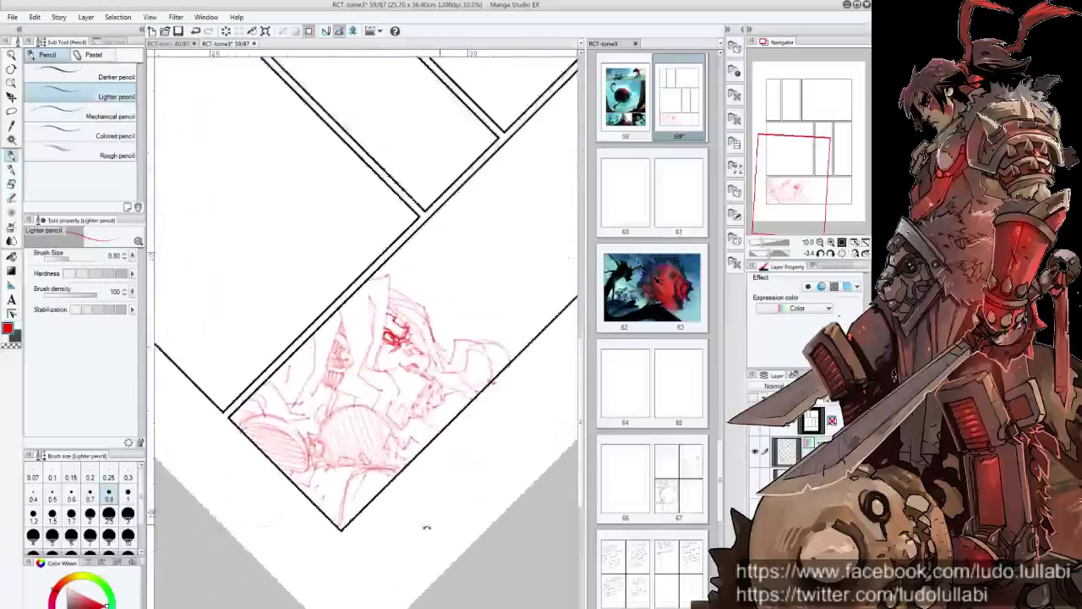
Sketch the angular hood outline and jaw line, then reset the canvas rotation.
mouse_move(378, 299)
left_mouse_down()
mouse_move(376, 343)
mouse_move(355, 373)
mouse_move(367, 372)
left_mouse_up()
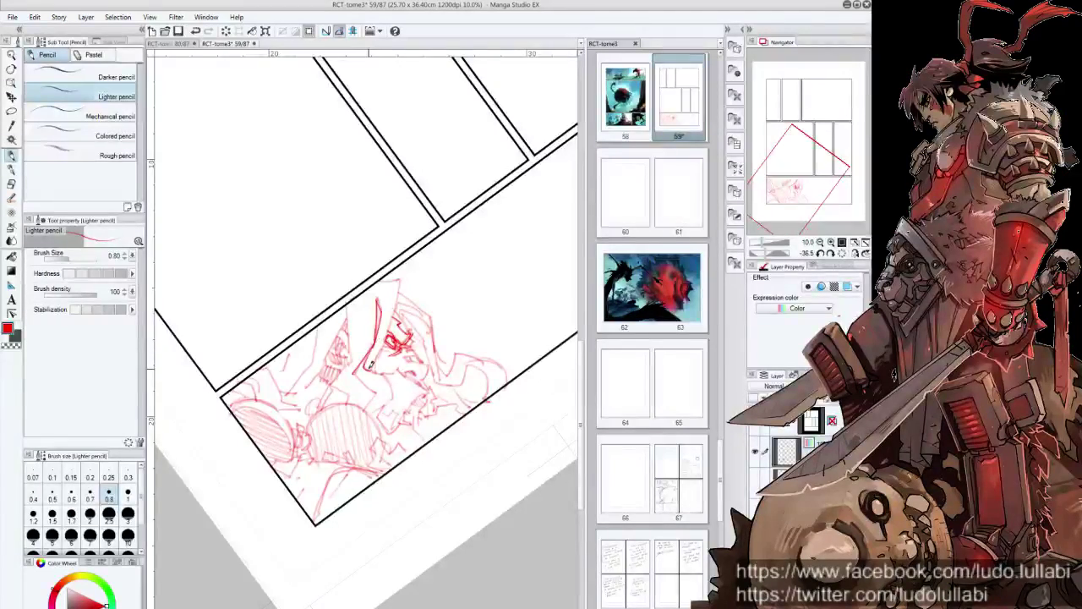
left_click_drag(403, 275, 372, 369)
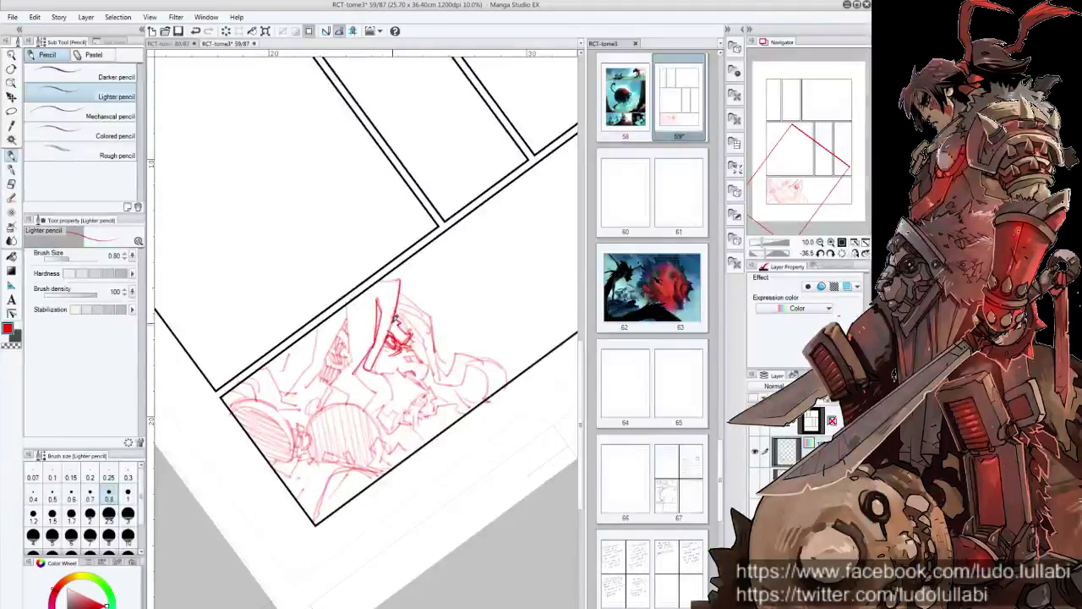
mouse_move(396, 311)
left_mouse_down()
mouse_move(377, 361)
mouse_move(362, 365)
left_mouse_up()
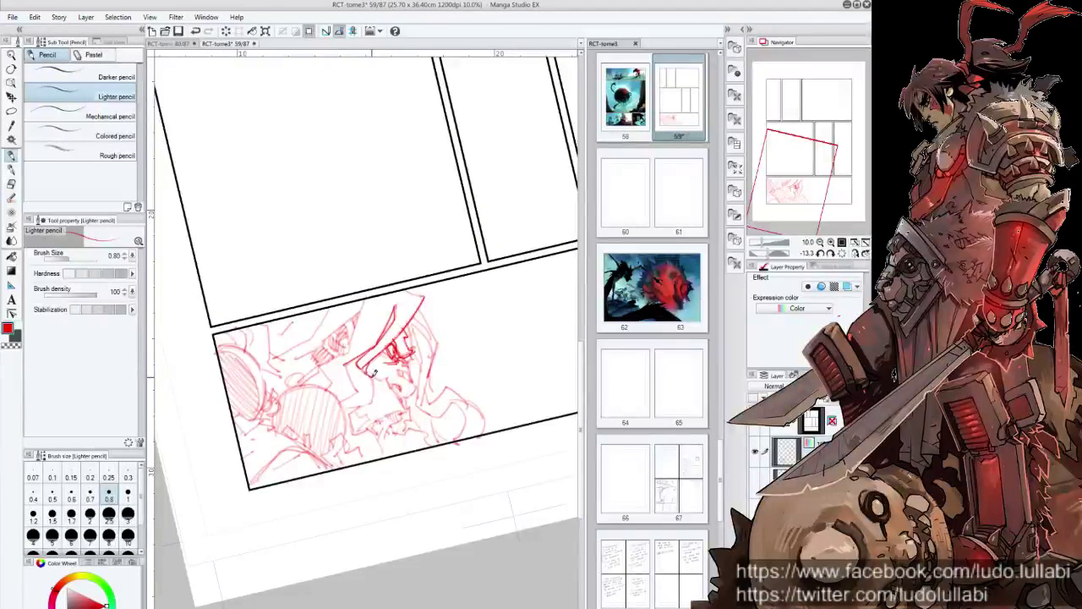
mouse_move(371, 370)
left_mouse_down()
mouse_move(372, 406)
mouse_move(363, 373)
left_mouse_up()
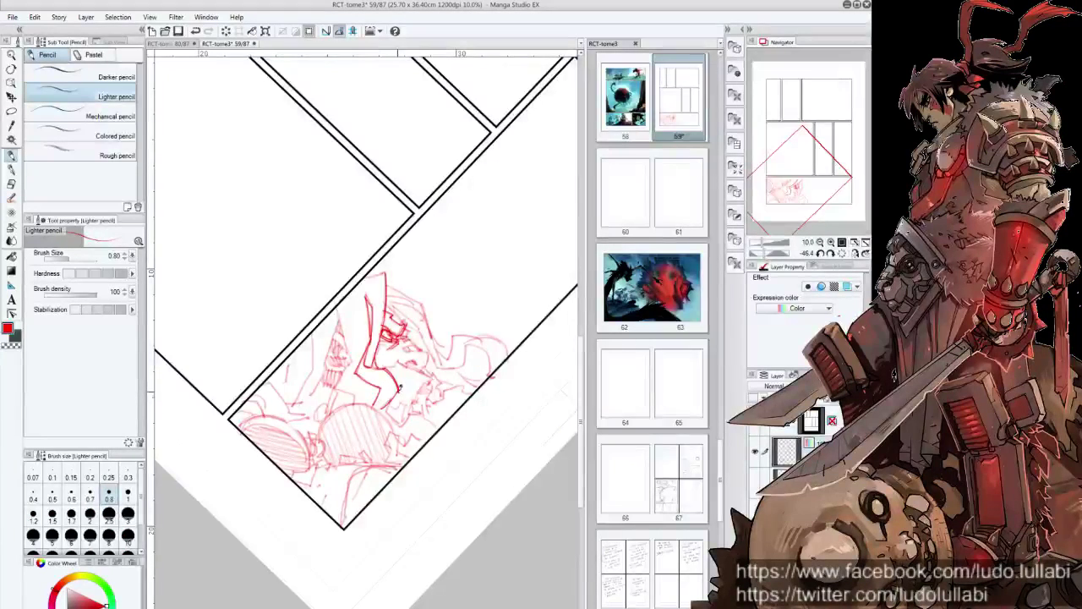
key("ctrl+@")
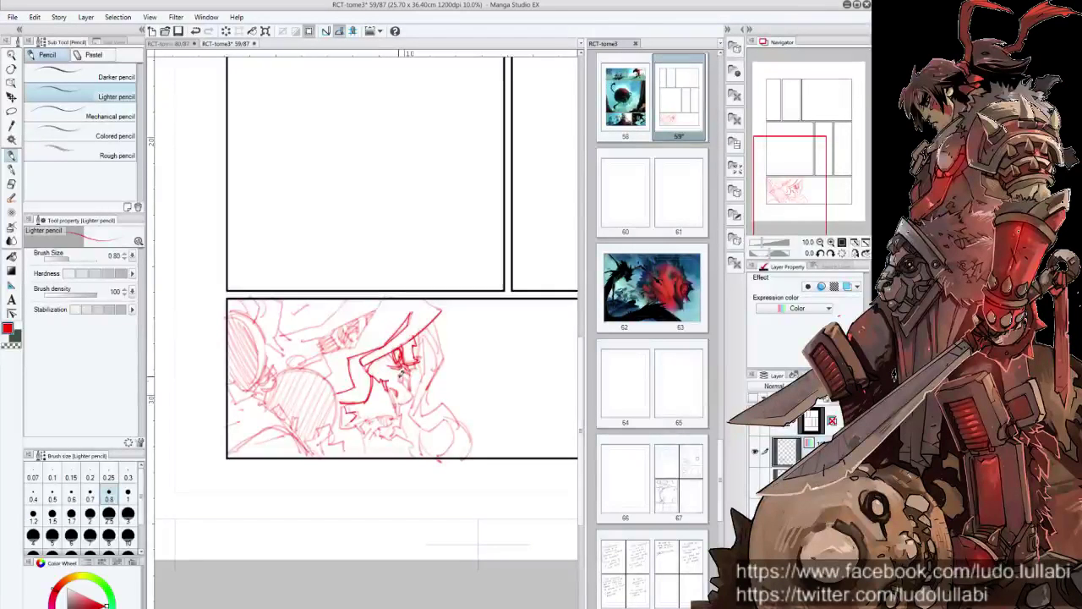
Add small marks near the eye and darken the right contour of hat and face.
left_click_drag(406, 369, 410, 384)
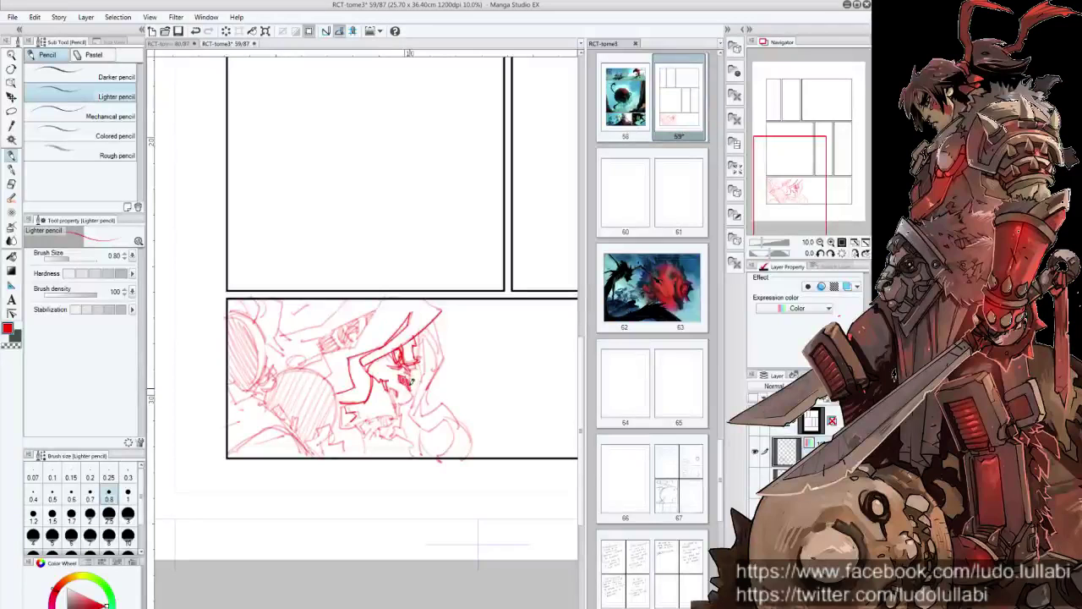
mouse_move(412, 381)
left_mouse_down()
mouse_move(407, 367)
mouse_move(414, 381)
left_mouse_up()
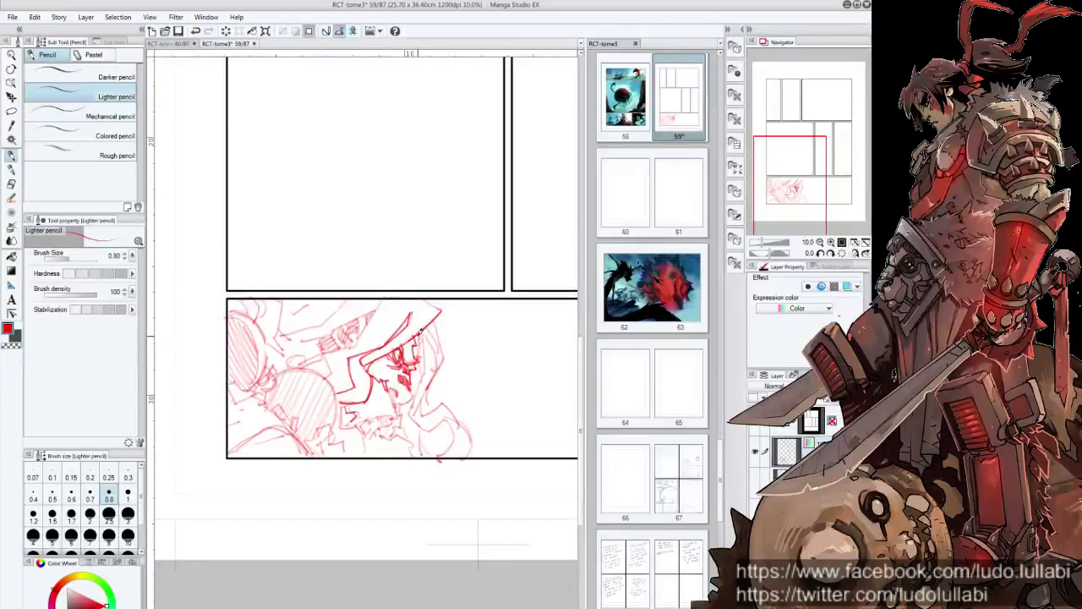
left_click_drag(421, 326, 418, 350)
left_click_drag(431, 337, 442, 372)
left_click_drag(438, 314, 445, 364)
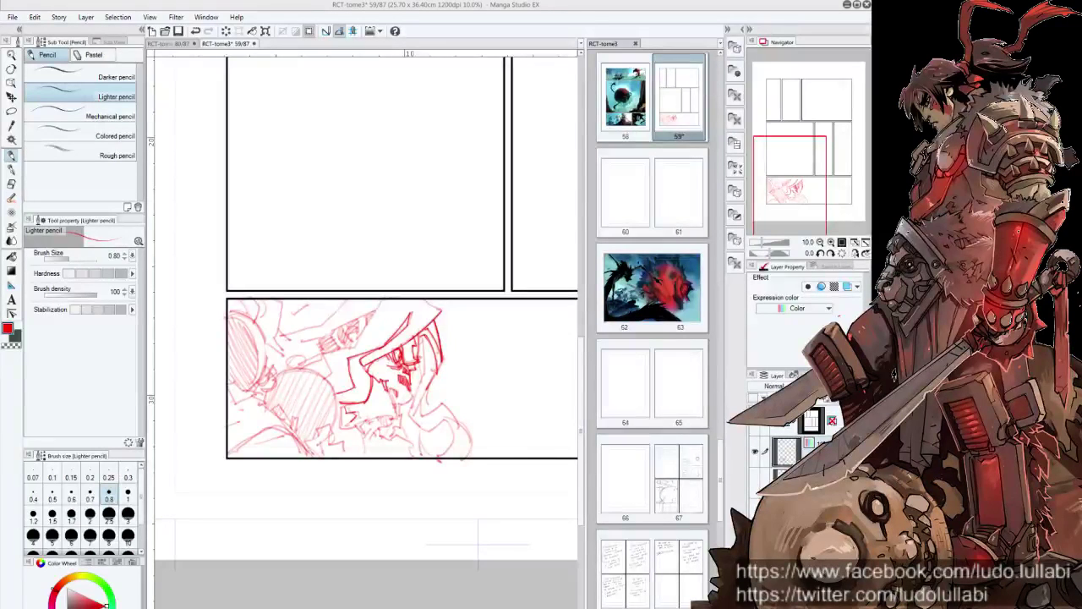
Draw jagged angular shapes and short hatching around the goggle, rotating the canvas between strokes.
left_click_drag(420, 337, 425, 346)
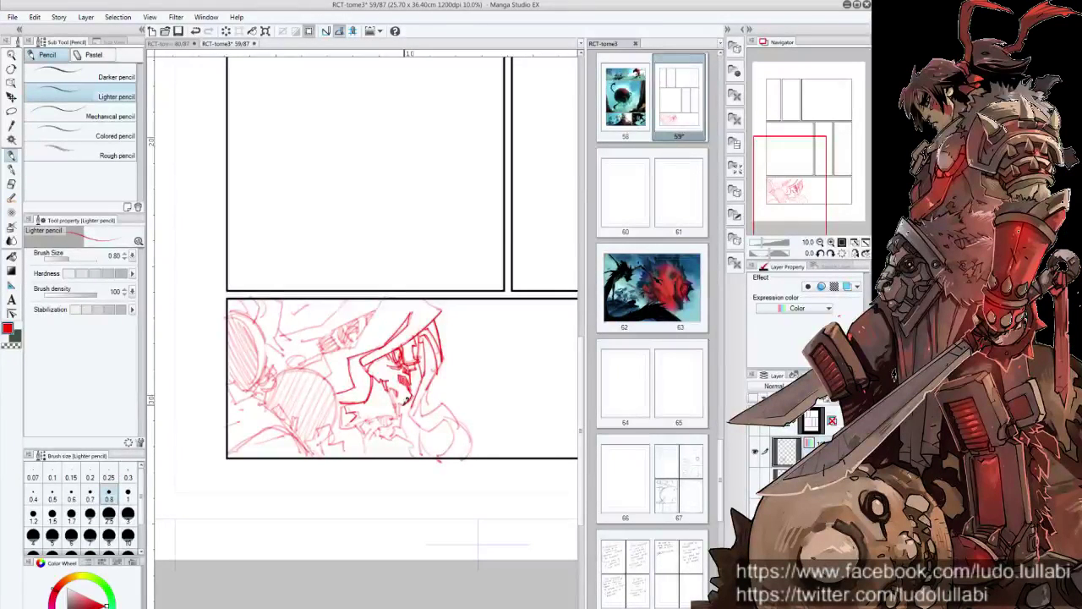
left_click_drag(413, 392, 423, 388)
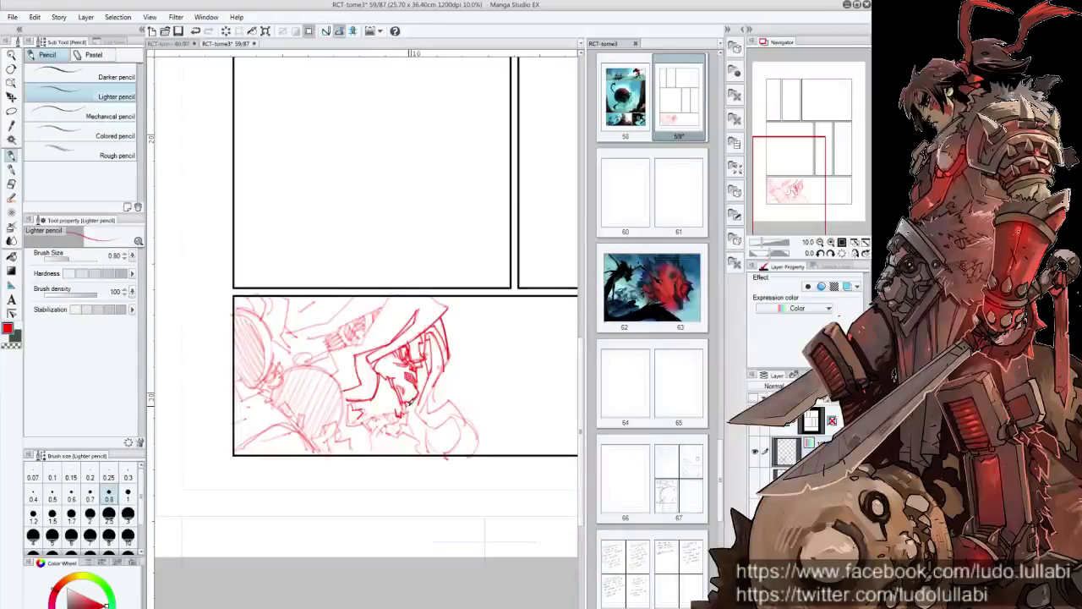
mouse_move(404, 410)
left_mouse_down()
mouse_move(357, 520)
mouse_move(241, 412)
left_mouse_up()
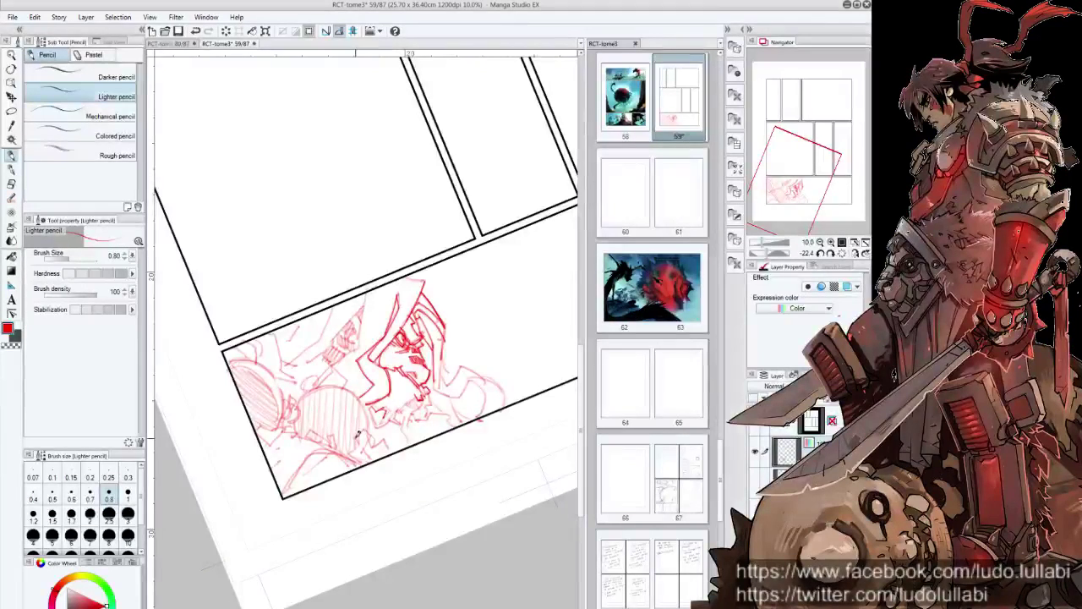
mouse_move(365, 423)
left_mouse_down()
mouse_move(369, 448)
mouse_move(359, 436)
mouse_move(295, 488)
left_mouse_up()
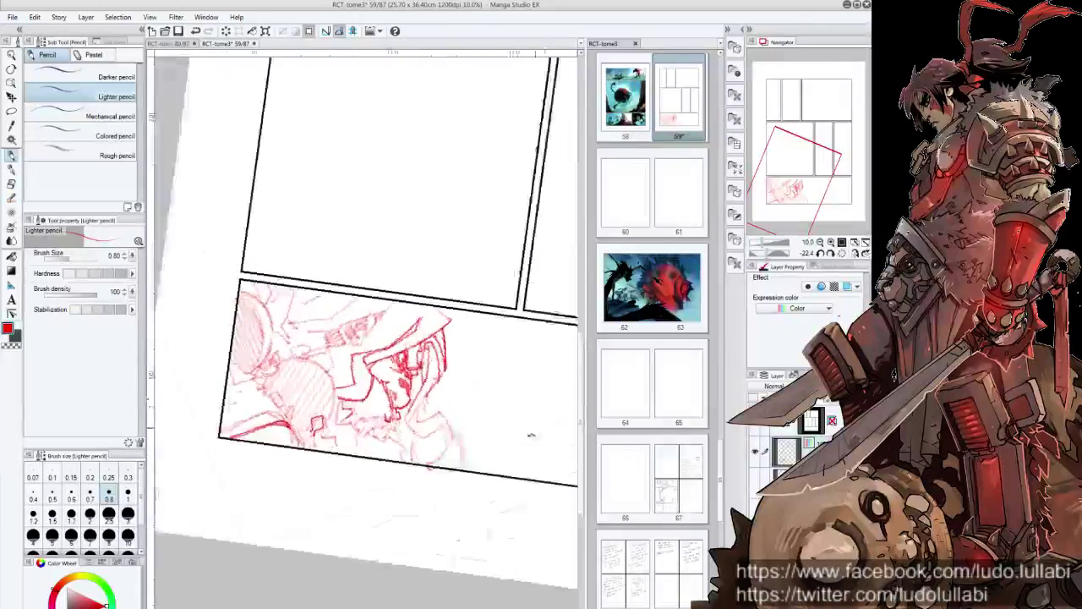
left_click_drag(509, 324, 486, 439)
left_click_drag(272, 416, 305, 446)
mouse_move(266, 384)
left_mouse_down()
mouse_move(282, 388)
mouse_move(284, 406)
left_mouse_up()
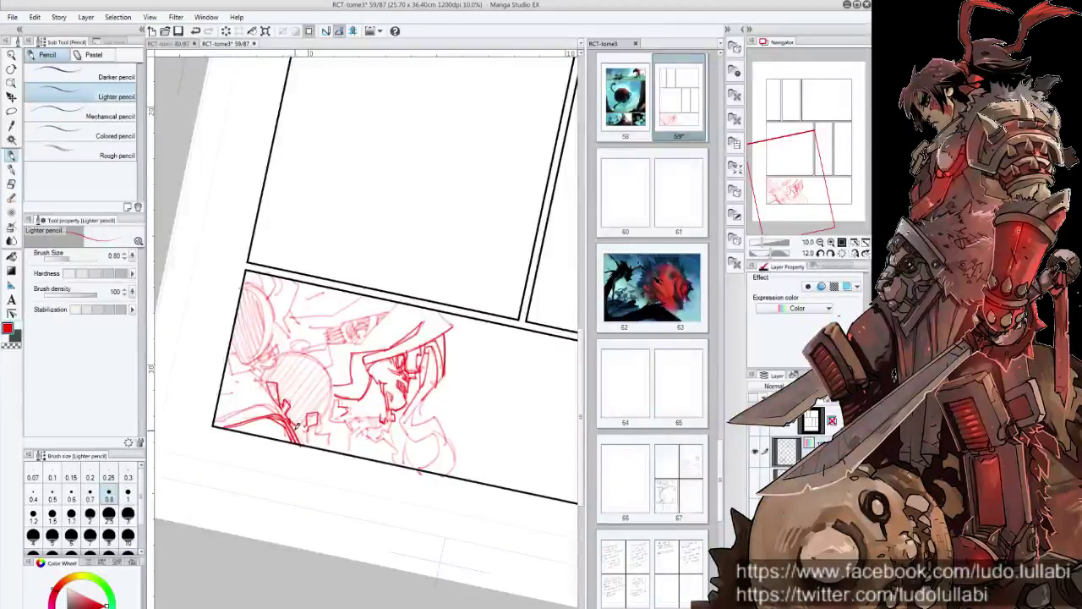
mouse_move(372, 355)
left_mouse_down()
mouse_move(446, 554)
mouse_move(416, 499)
left_mouse_up()
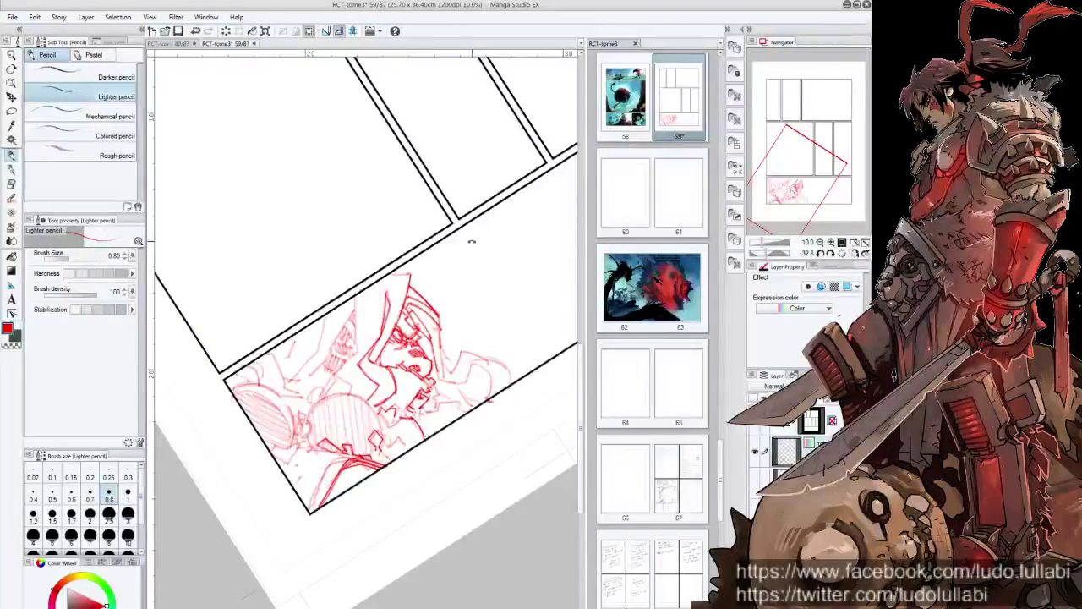
mouse_move(472, 242)
left_mouse_down()
mouse_move(514, 341)
mouse_move(490, 338)
left_mouse_up()
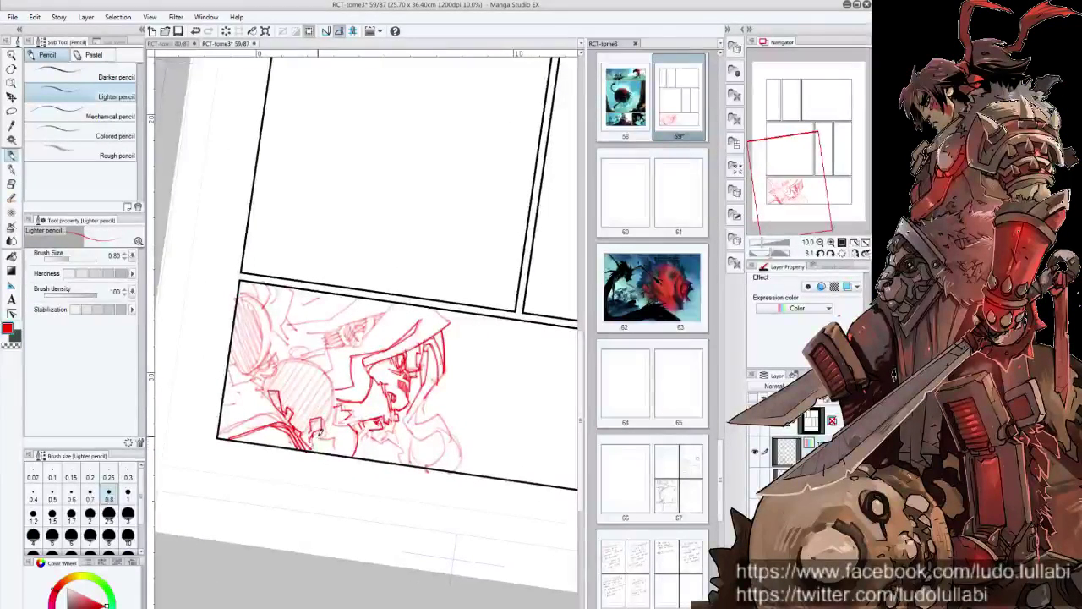
mouse_move(318, 428)
left_mouse_down()
mouse_move(338, 457)
mouse_move(326, 446)
left_mouse_up()
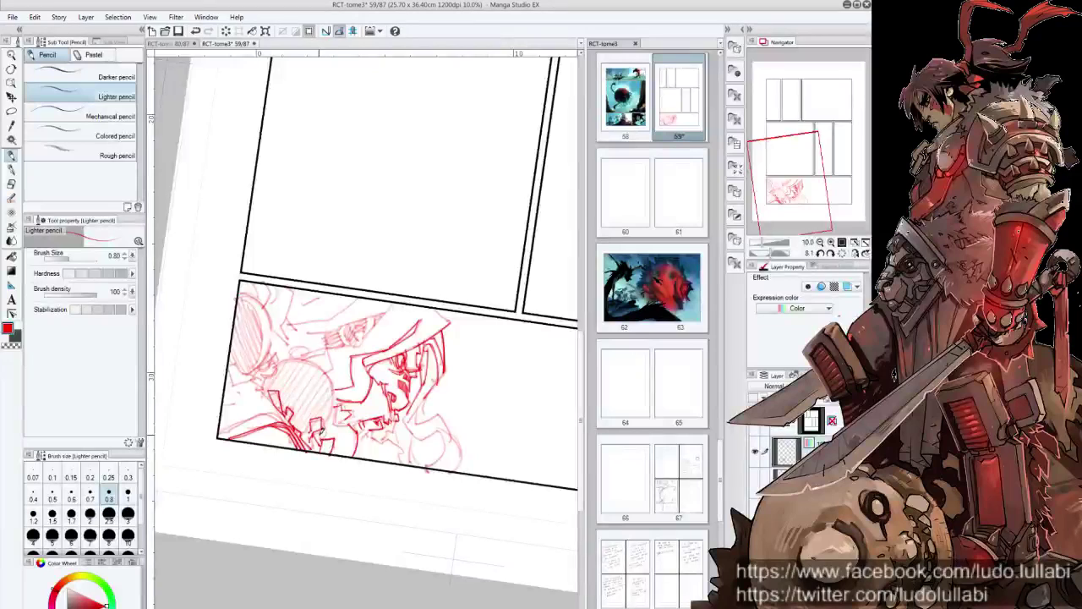
mouse_move(224, 365)
left_mouse_down()
mouse_move(247, 385)
mouse_move(241, 371)
mouse_move(252, 370)
mouse_move(274, 401)
mouse_move(381, 399)
left_mouse_up()
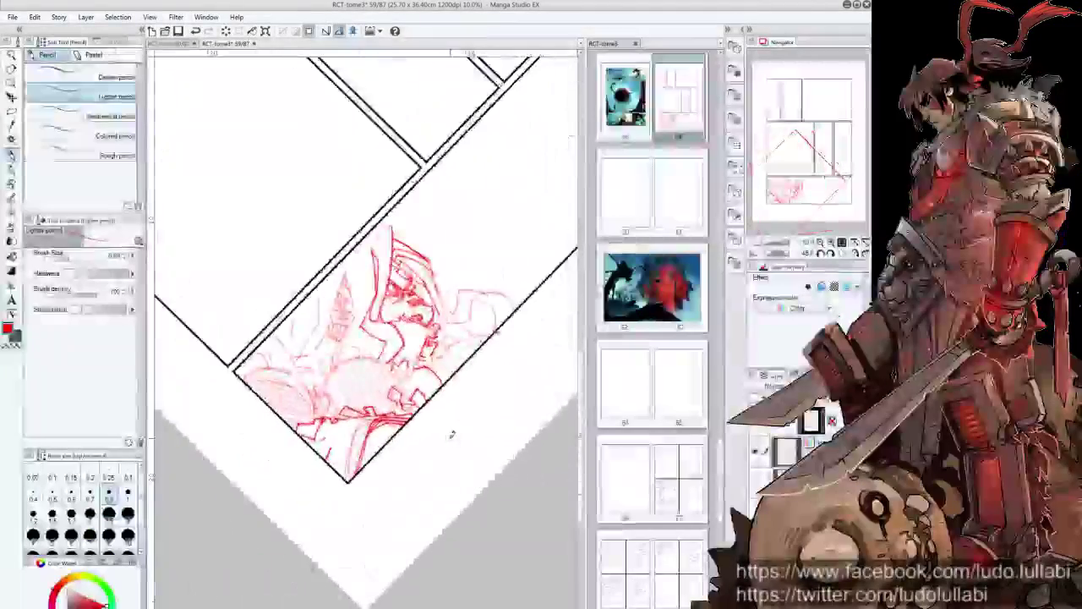
Adjust the canvas angle and darken the helmet's left outline.
scroll(381, 399, "up", 2)
left_click_drag(328, 375, 310, 369)
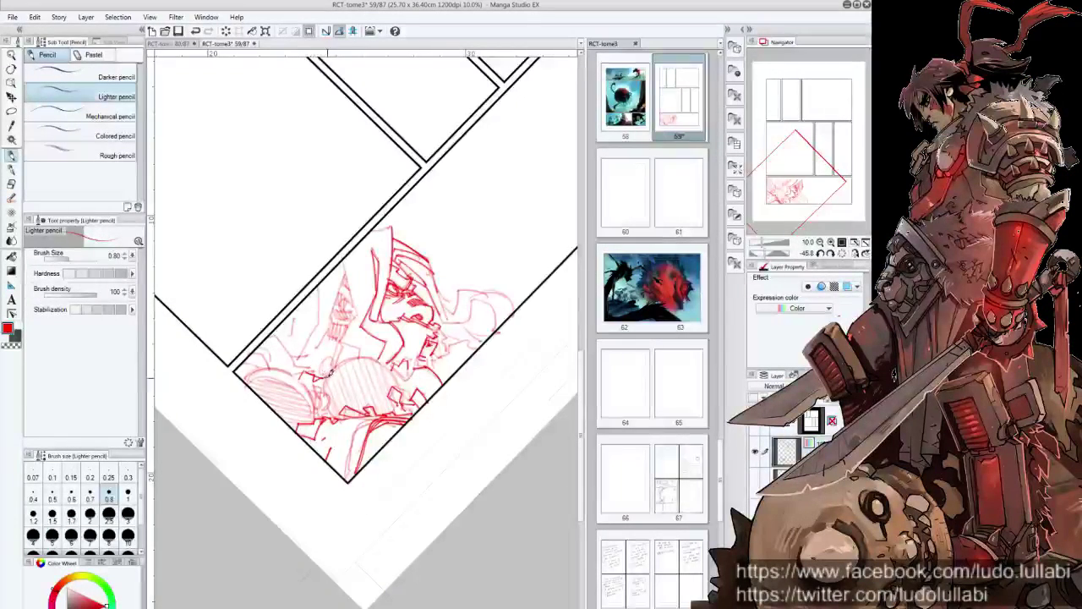
key("ctrl+@")
mouse_move(431, 309)
left_mouse_down()
mouse_move(351, 419)
mouse_move(335, 478)
left_mouse_up()
key("ctrl+@")
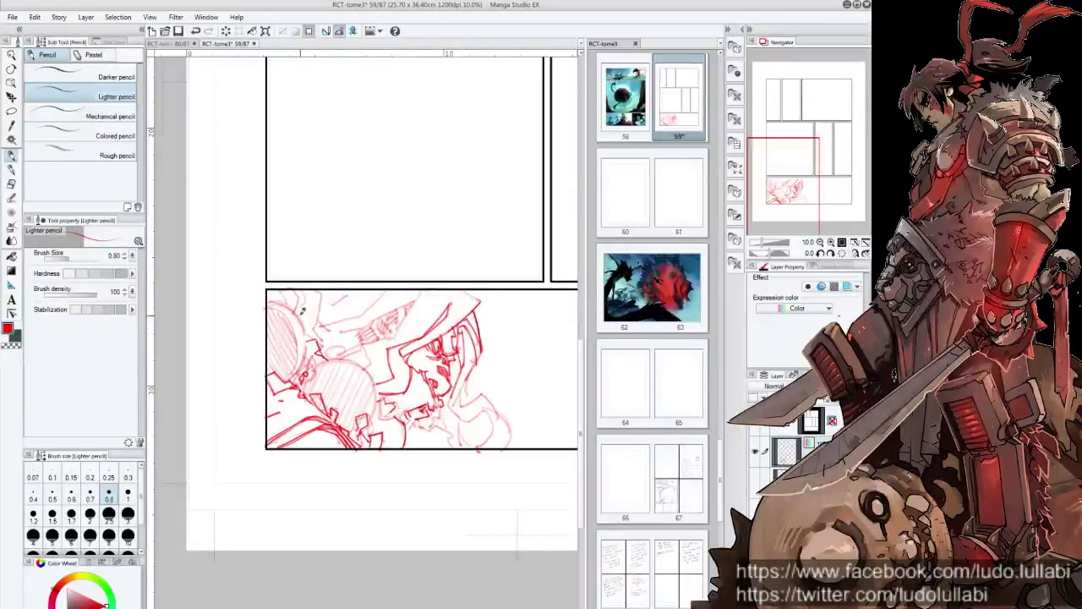
left_click_drag(301, 311, 292, 376)
left_click_drag(302, 311, 301, 347)
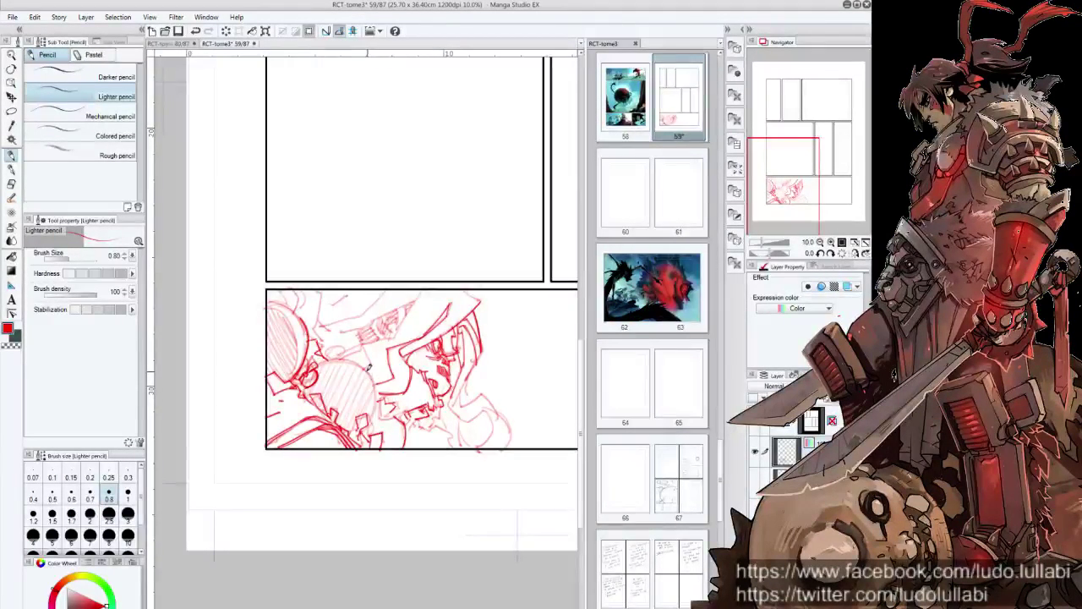
mouse_move(373, 377)
left_mouse_down()
mouse_move(369, 419)
mouse_move(522, 361)
left_mouse_up()
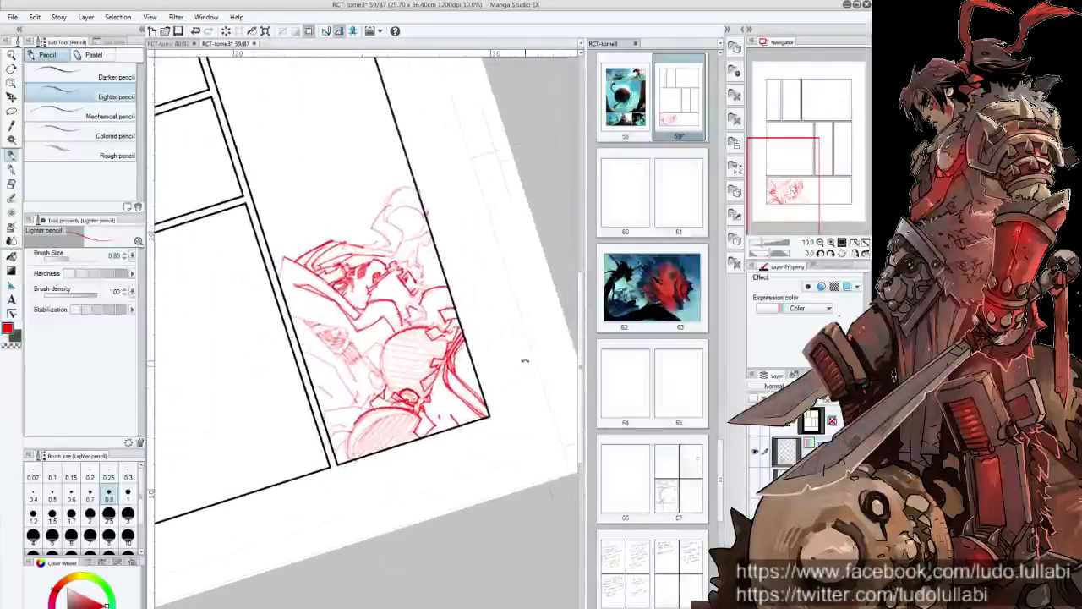
Hatch across the round goggle lens, shading its lower part.
mouse_move(386, 345)
left_mouse_down()
mouse_move(390, 389)
mouse_move(411, 323)
left_mouse_up()
left_click_drag(366, 414, 348, 461)
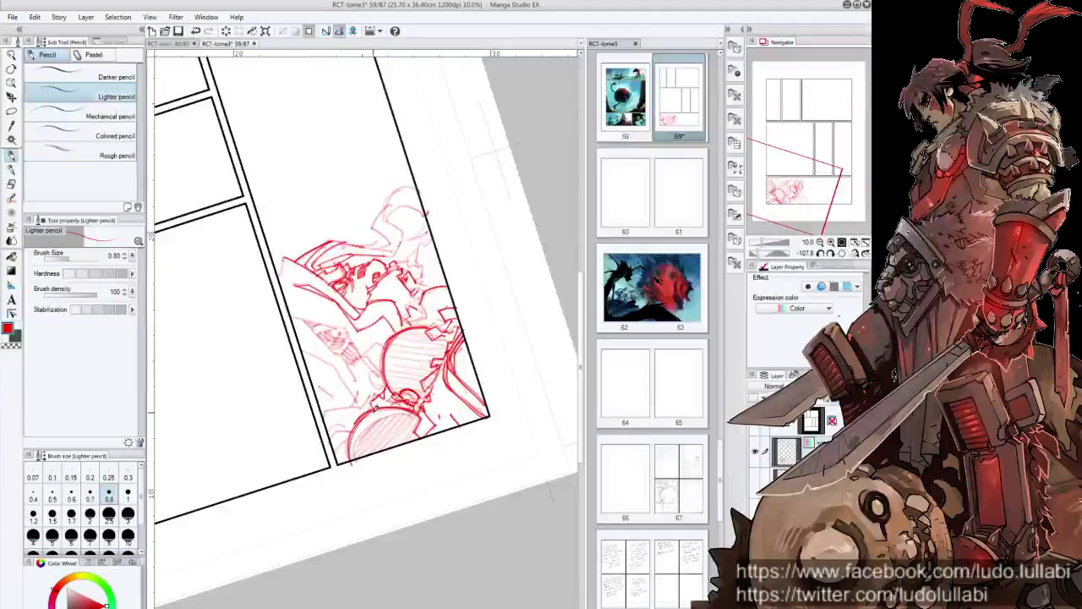
mouse_move(384, 338)
left_mouse_down()
mouse_move(399, 367)
mouse_move(419, 326)
mouse_move(391, 379)
mouse_move(402, 394)
mouse_move(407, 347)
mouse_move(419, 394)
left_mouse_up()
mouse_move(420, 334)
left_mouse_down()
mouse_move(427, 319)
mouse_move(414, 359)
mouse_move(433, 332)
left_mouse_up()
mouse_move(413, 380)
left_mouse_down()
mouse_move(437, 333)
mouse_move(443, 356)
mouse_move(419, 399)
left_mouse_up()
mouse_move(362, 418)
left_mouse_down()
mouse_move(360, 447)
mouse_move(385, 404)
mouse_move(385, 533)
mouse_move(427, 519)
left_mouse_up()
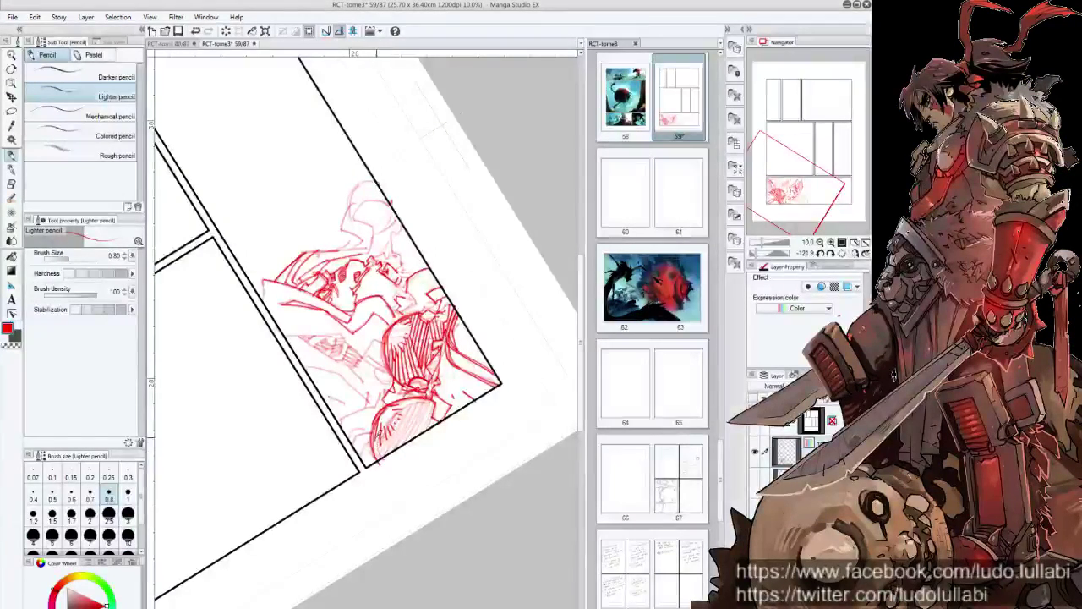
Hatch the lower helmet area and straighten the canvas upright.
mouse_move(389, 422)
left_mouse_down()
mouse_move(379, 457)
mouse_move(393, 429)
left_mouse_up()
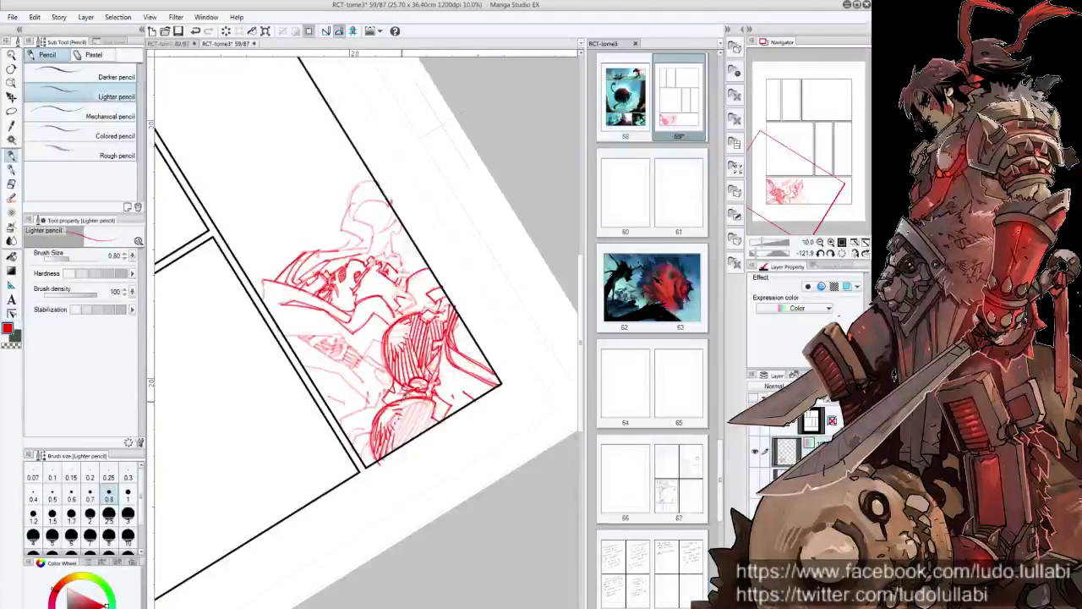
mouse_move(417, 391)
left_mouse_down()
mouse_move(398, 421)
mouse_move(398, 446)
left_mouse_up()
left_click_drag(433, 409, 409, 442)
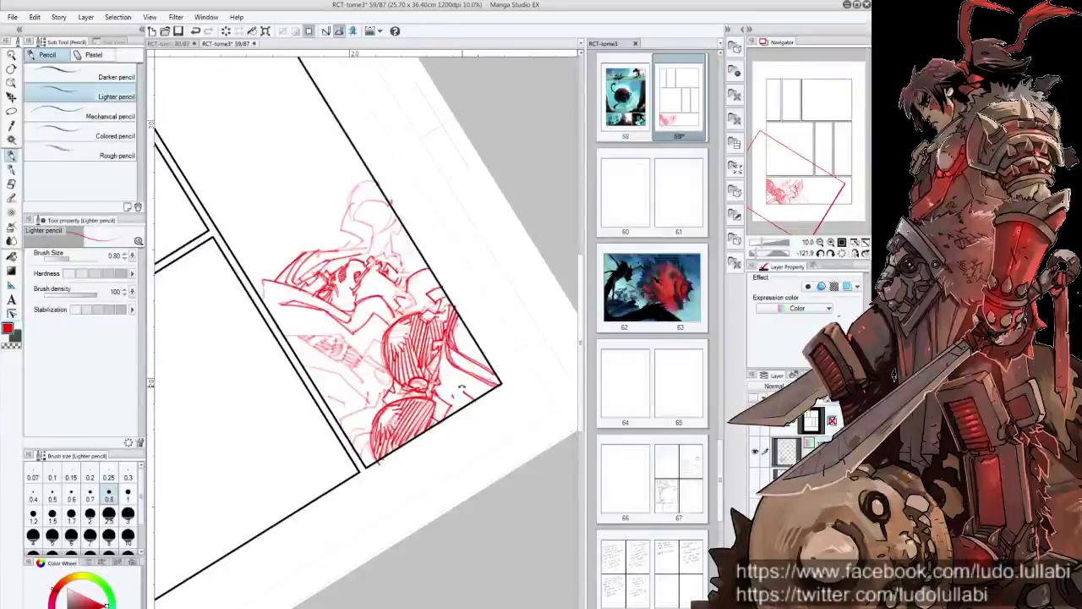
key("ctrl+@")
scroll(410, 324, "up", 2)
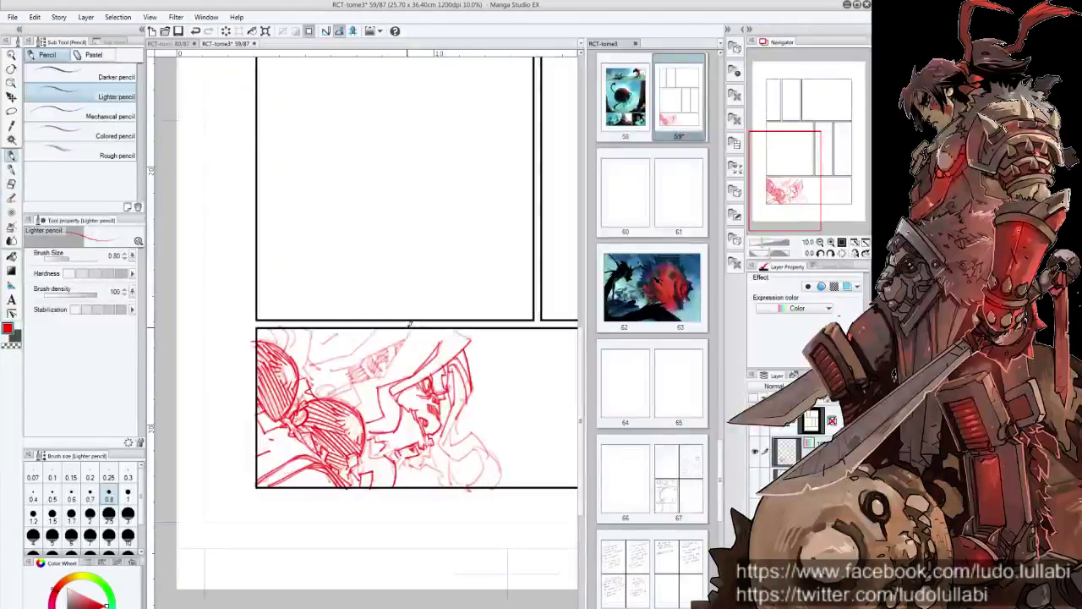
Add red strokes defining the eye, face, chin and collar beside the hatched goggles.
mouse_move(417, 451)
left_mouse_down()
mouse_move(396, 470)
mouse_move(420, 457)
mouse_move(448, 478)
left_mouse_up()
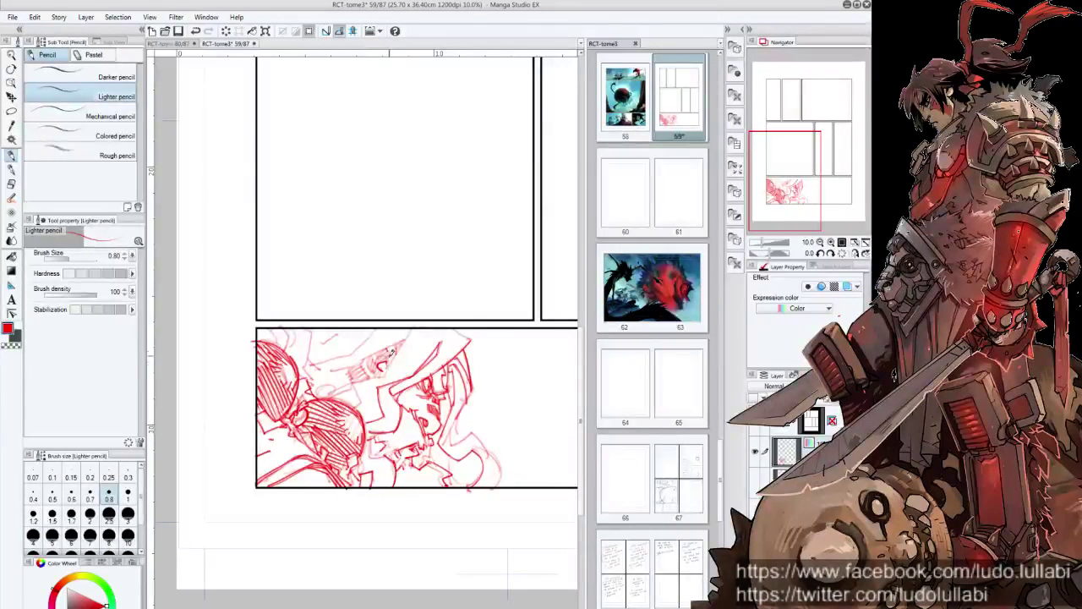
left_click_drag(413, 329, 385, 369)
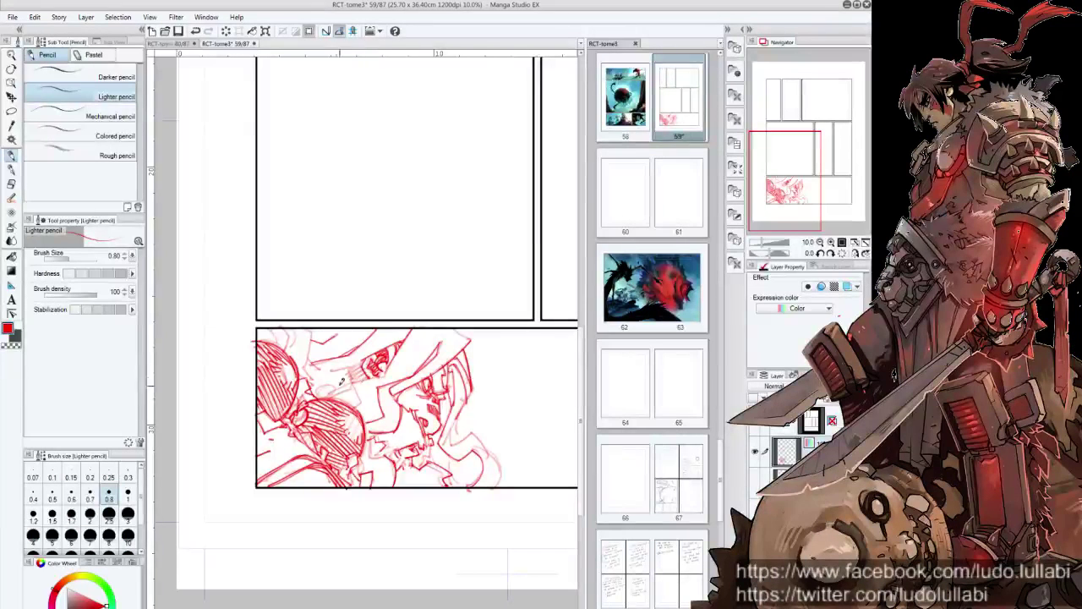
left_click_drag(369, 358, 382, 372)
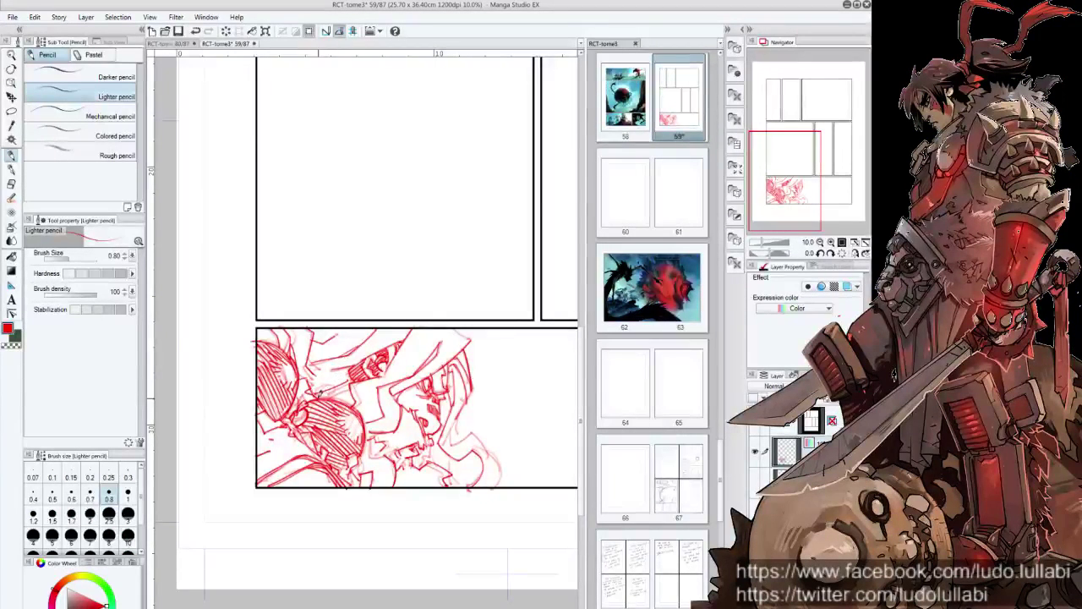
mouse_move(332, 394)
left_mouse_down()
mouse_move(353, 379)
mouse_move(346, 389)
left_mouse_up()
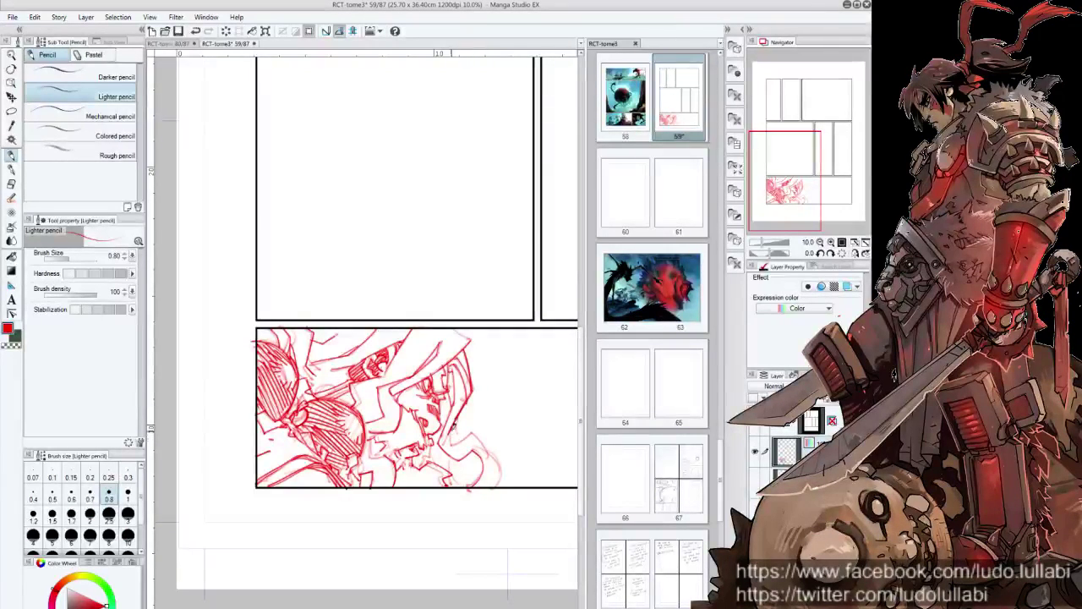
left_click_drag(473, 430, 502, 484)
mouse_move(378, 430)
left_mouse_down()
mouse_move(374, 456)
mouse_move(385, 453)
left_mouse_up()
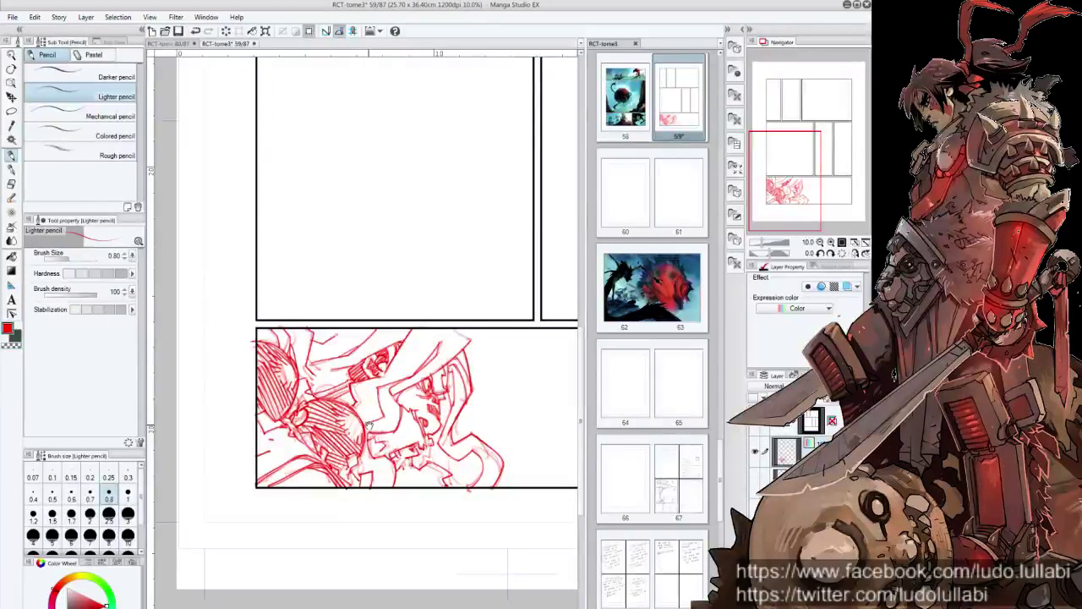
Zoom in and out around the bottom panel and tilt the view.
scroll(467, 310, "down", 3)
scroll(467, 311, "down", 2)
scroll(467, 311, "up", 2)
scroll(485, 304, "up", 2)
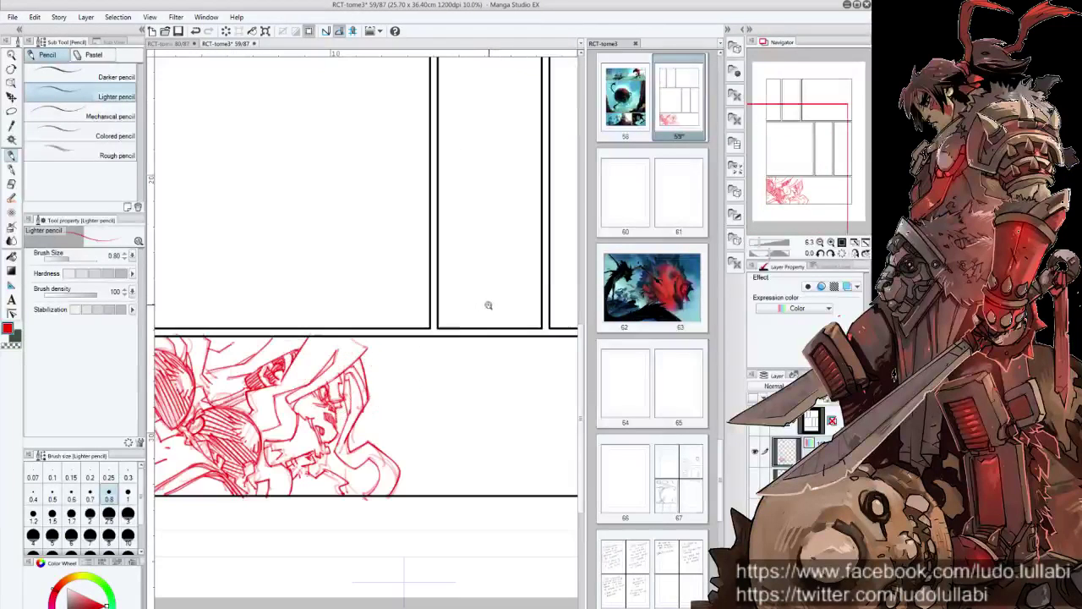
scroll(415, 430, "up", 1)
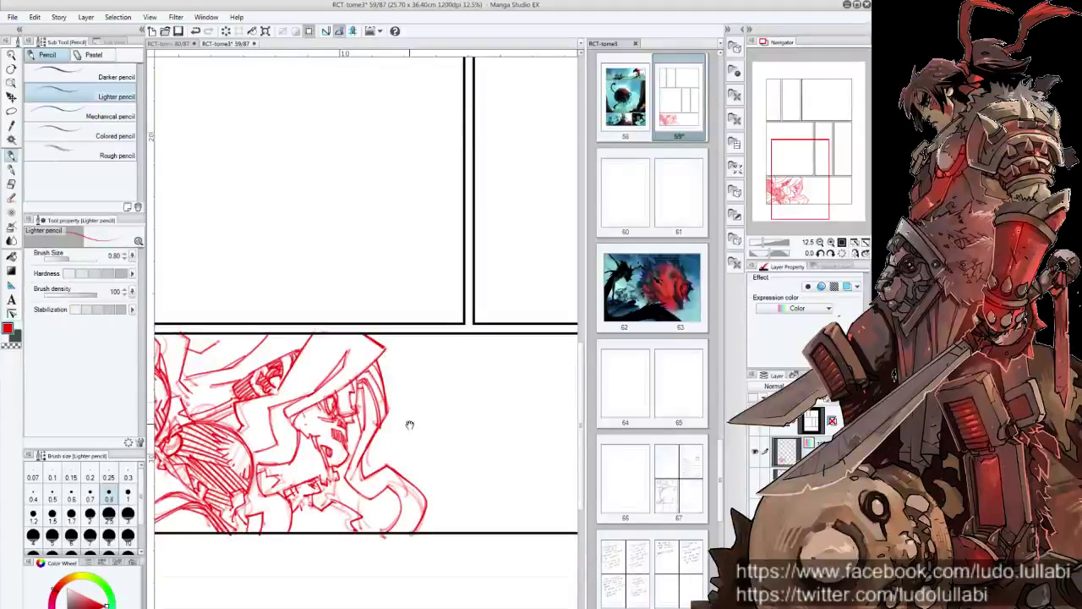
mouse_move(409, 424)
left_mouse_down()
mouse_move(440, 338)
mouse_move(357, 491)
left_mouse_up()
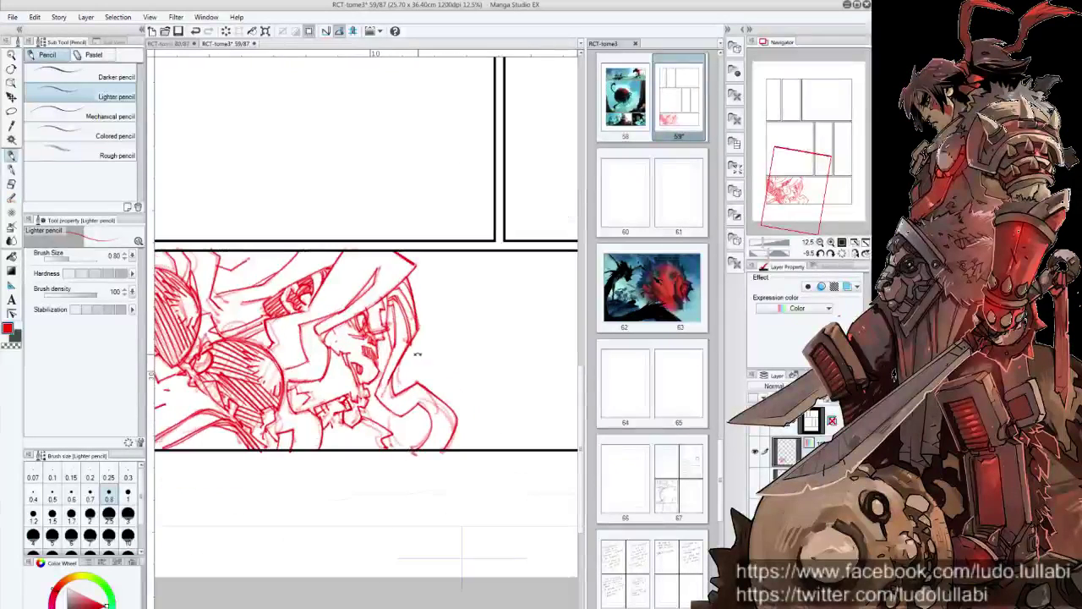
Reset the canvas rotation, zoom out to the whole page, and save with Ctrl+S.
key("ctrl+shift+0")
scroll(442, 367, "down", 3)
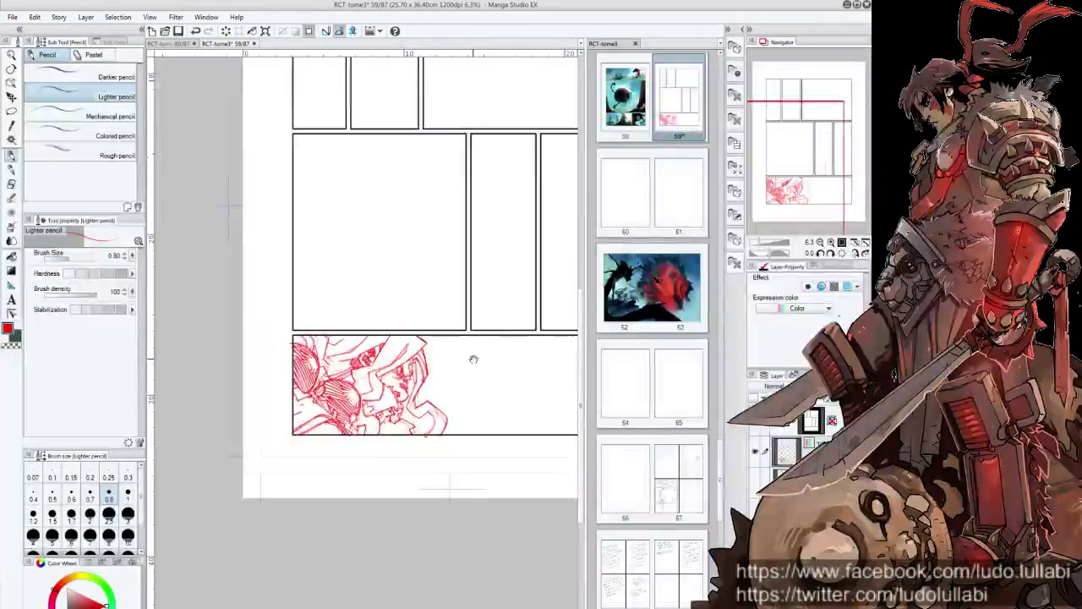
scroll(471, 366, "up", 2)
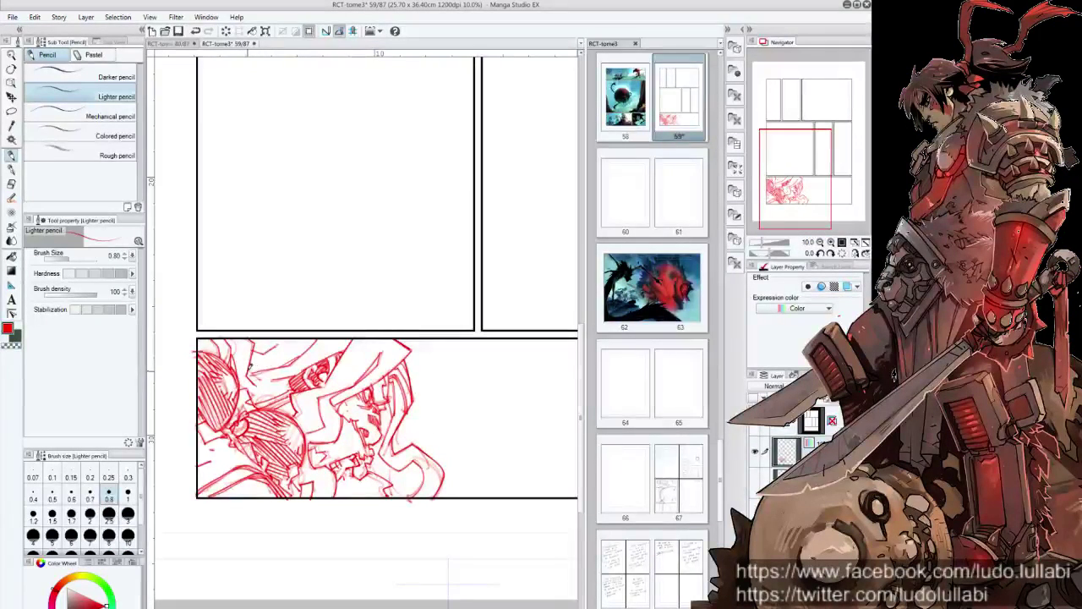
scroll(458, 403, "down", 2)
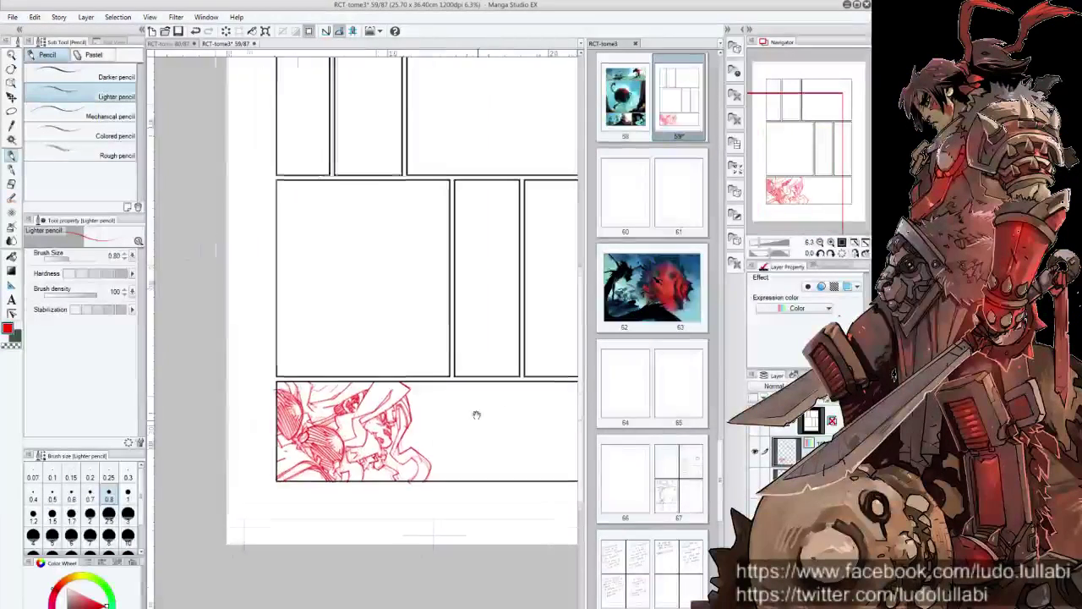
scroll(458, 403, "up", 2)
left_click_drag(473, 412, 482, 424)
scroll(482, 425, "down", 1)
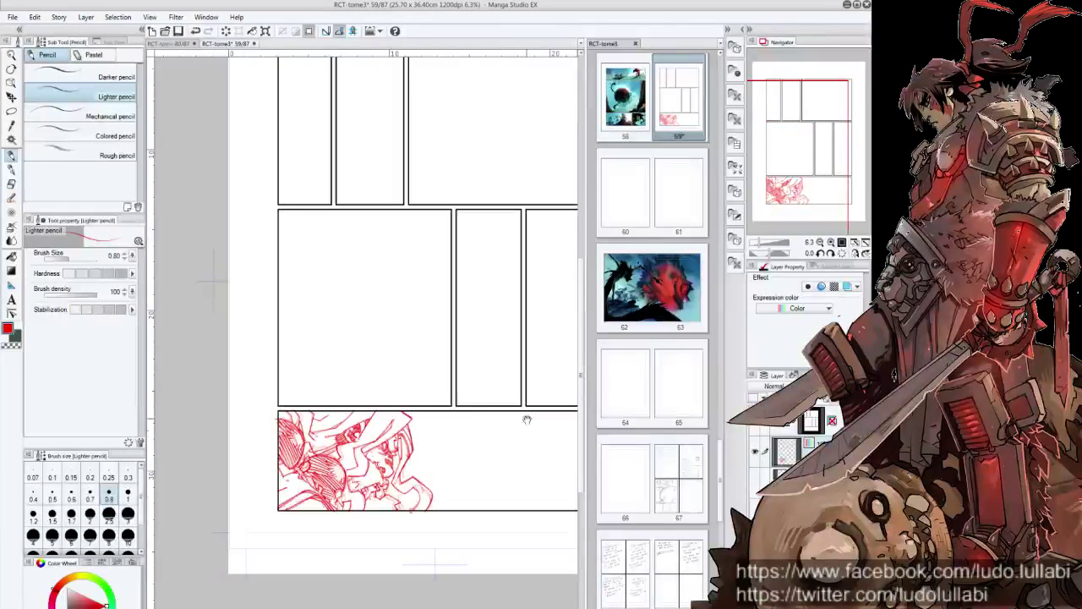
scroll(486, 426, "down", 1)
scroll(476, 442, "down", 1)
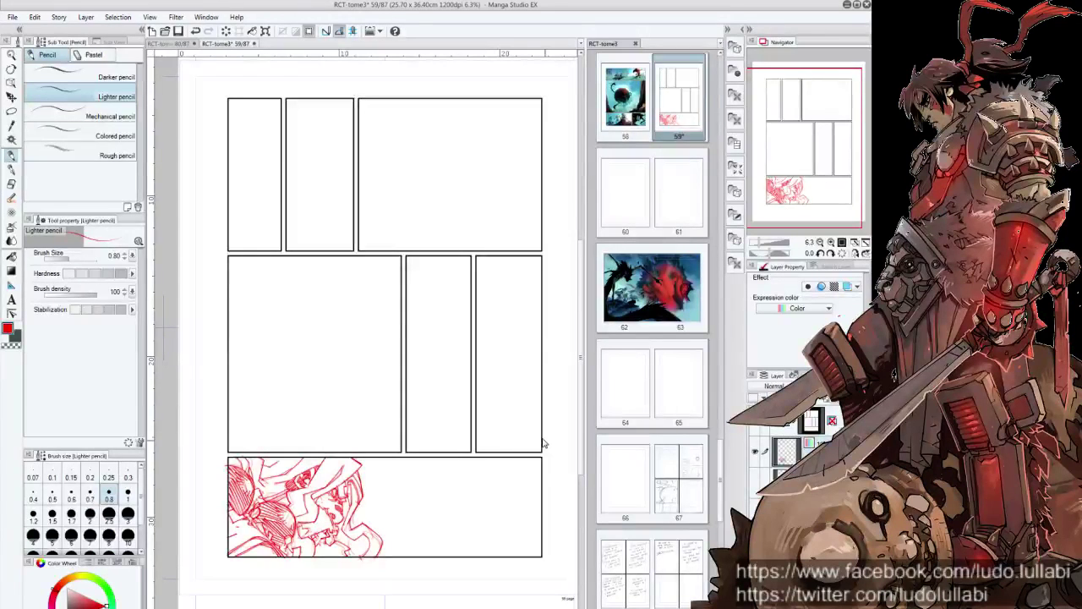
key("ctrl+s")
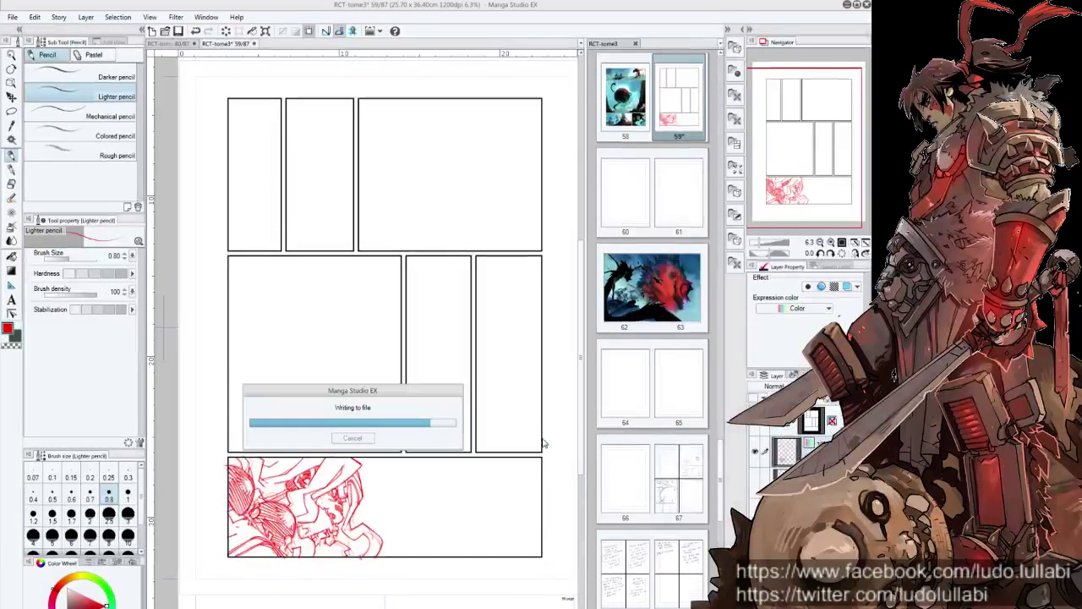